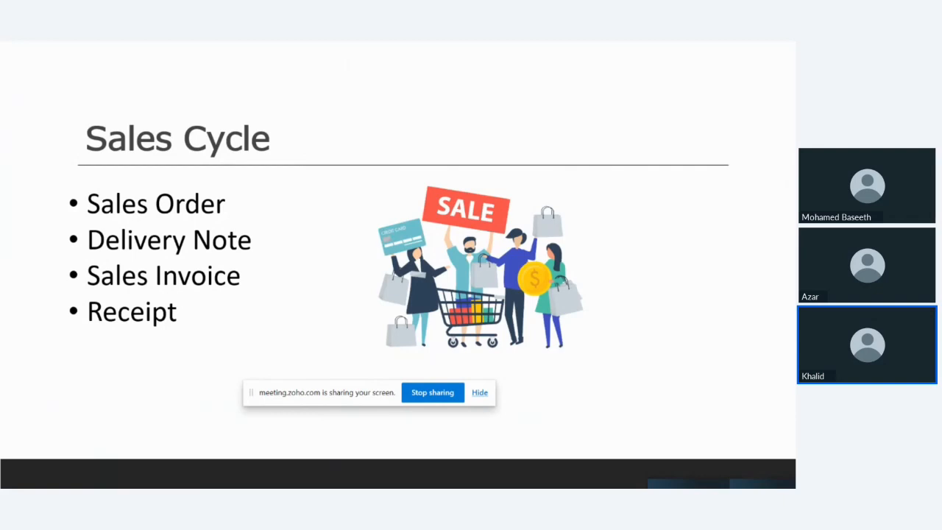
# Step: Switch from the Sales Cycle slide show to TallyPrime
pyautogui.hotkey('alt', 'Tab')
pyautogui.hotkey('alt', 'Tab')
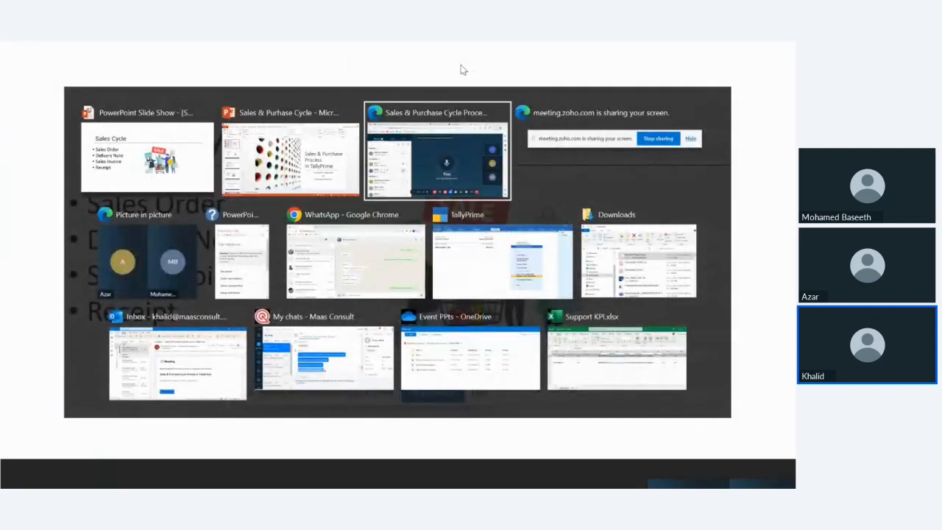
pyautogui.hotkey('alt', 'Tab')
pyautogui.hotkey('alt', 'Tab')
pyautogui.hotkey('alt', 'Tab')
pyautogui.hotkey('alt', 'Tab')
pyautogui.hotkey('alt', 'Tab')
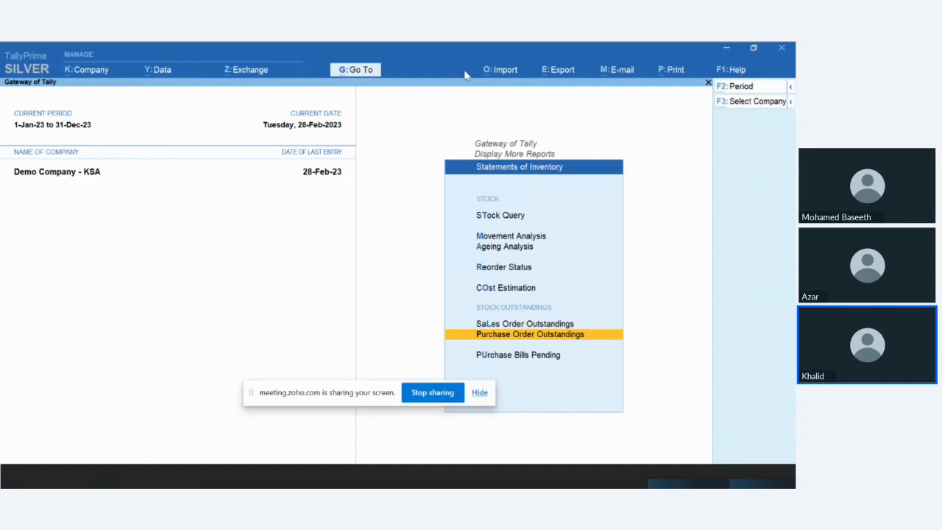
# Step: Shut the company Demo Company - KSA and return to the company selection list without quitting the program
pyautogui.hotkey('alt', 'F3')
pyautogui.press('Escape')
pyautogui.click(790, 103)
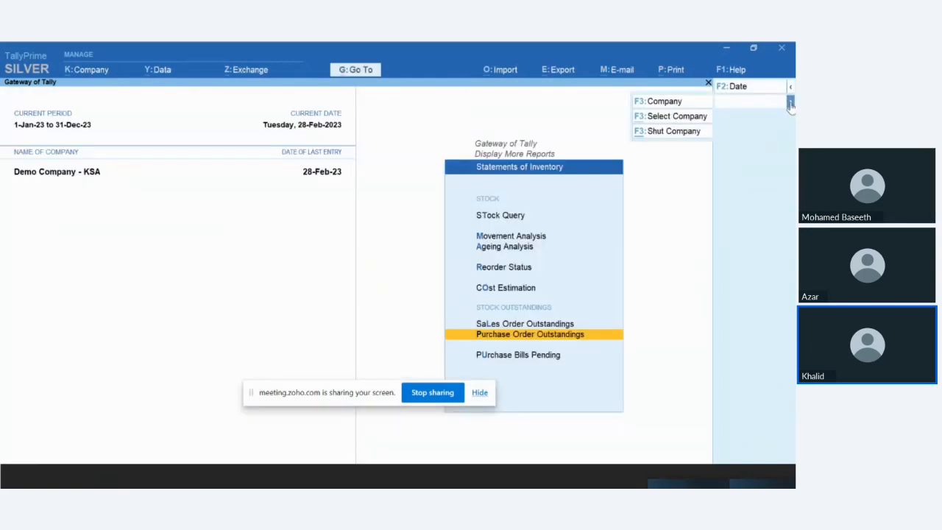
pyautogui.click(673, 132)
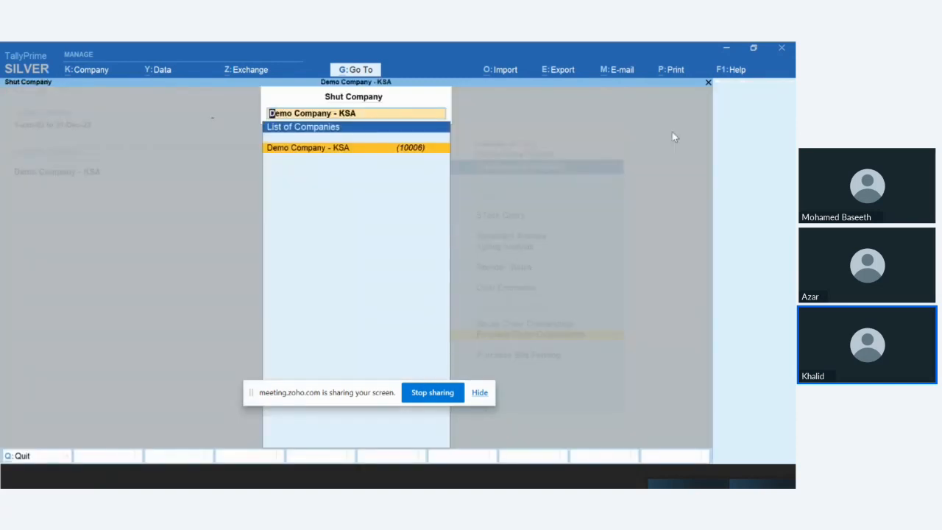
pyautogui.press('Return')
pyautogui.press('Escape')
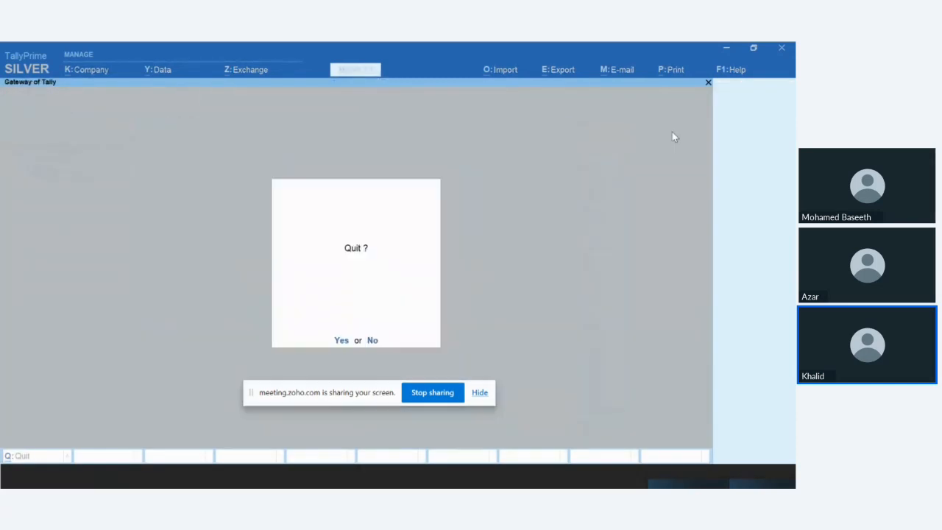
pyautogui.press('n')
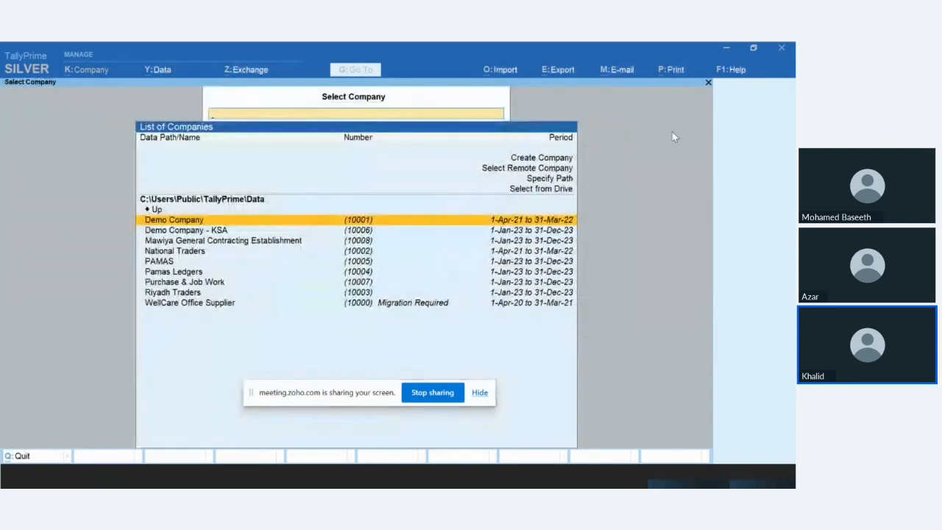
pyautogui.press('Escape')
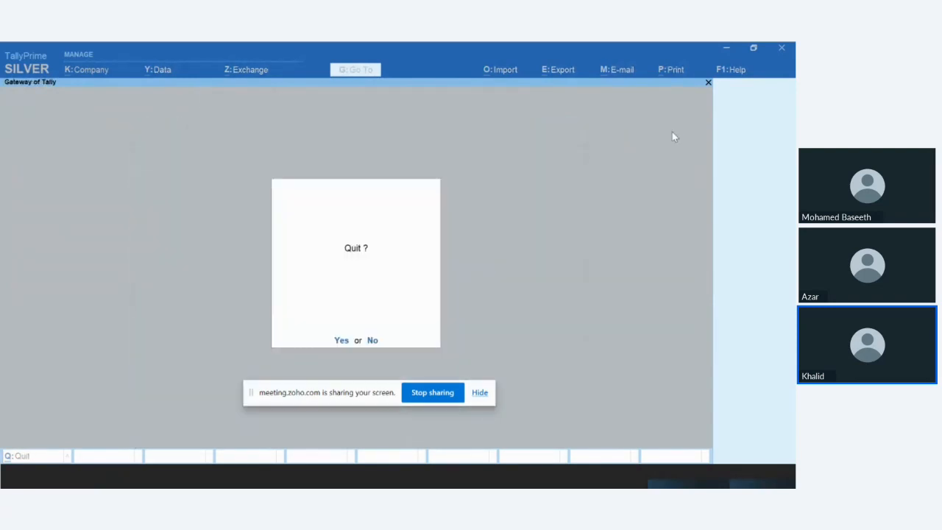
pyautogui.press('n')
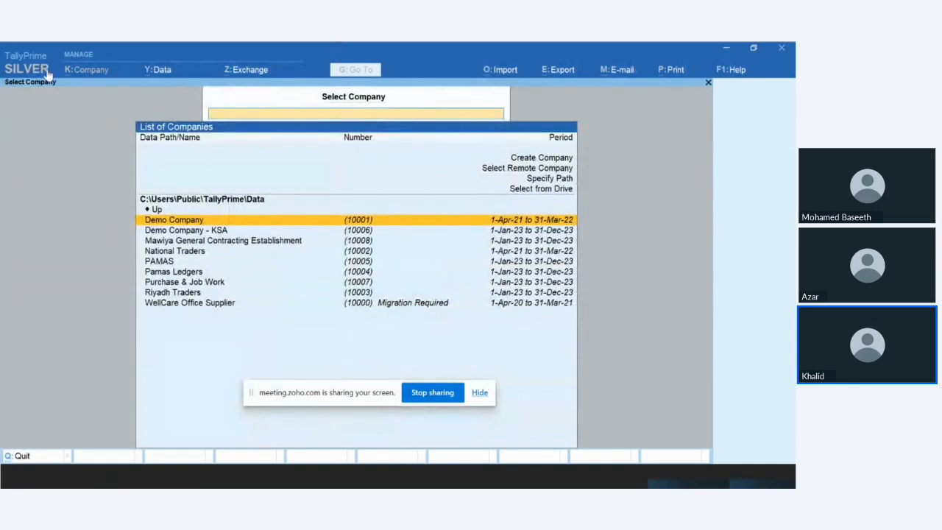
# Step: Start a new company named Riyadh Trading Company, keeping the same mailing name and a blank address
pyautogui.click(536, 162)
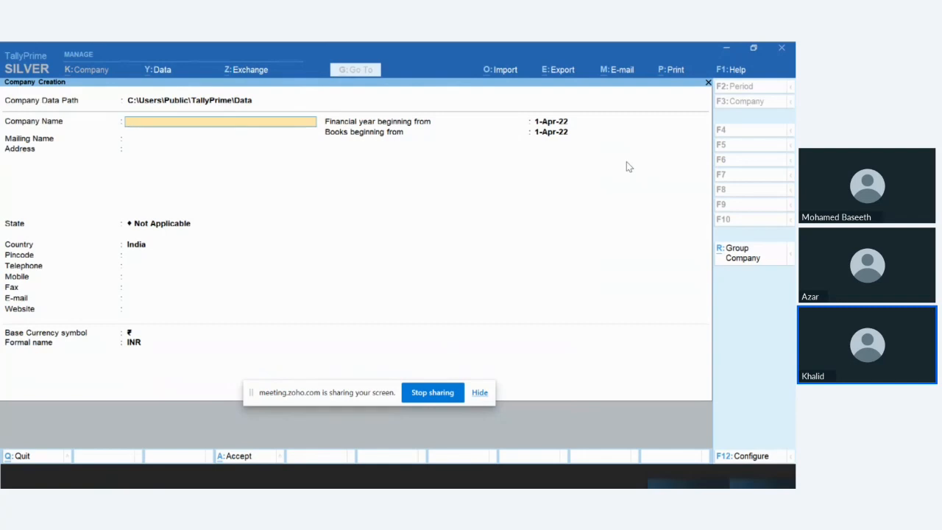
pyautogui.write('Riyadh Trading Company')
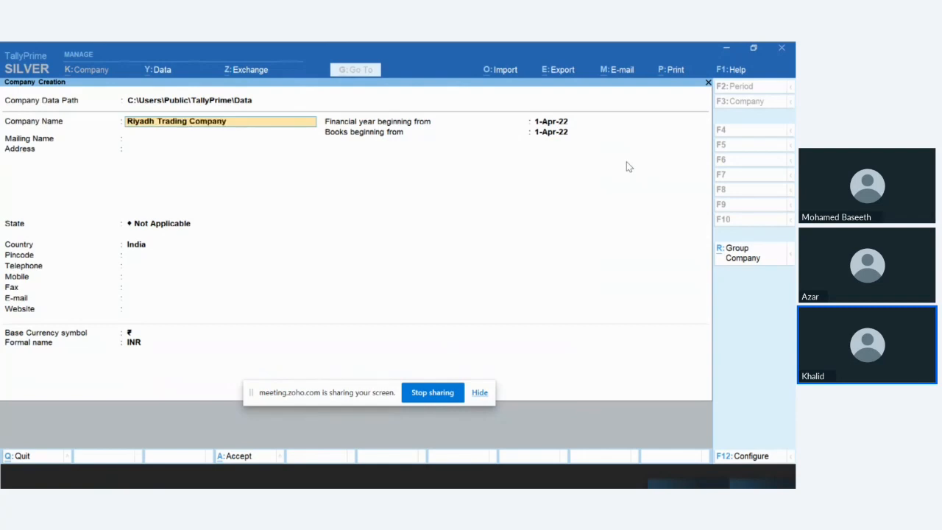
pyautogui.press('Return')
pyautogui.press('Return')
# Step: Set the new company's country to Saudi Arabia and return to its region field
pyautogui.press('Return')
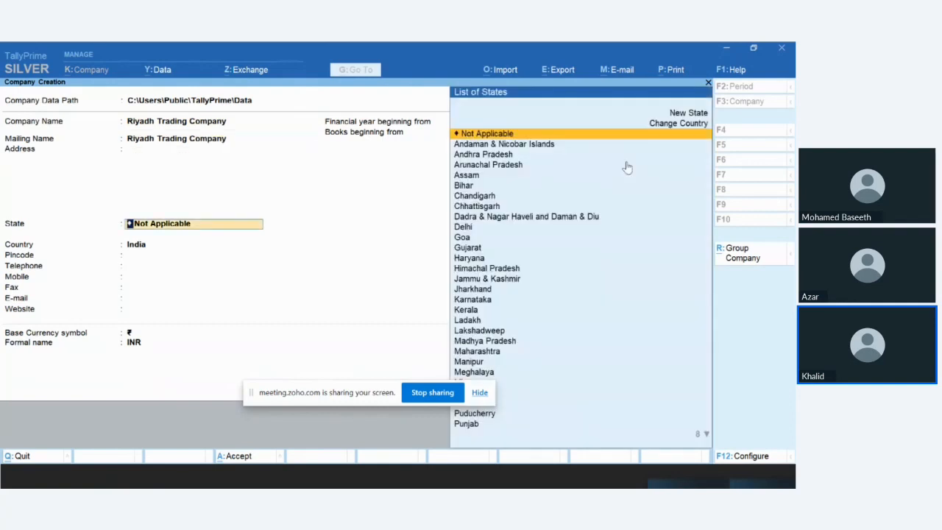
pyautogui.press('Return')
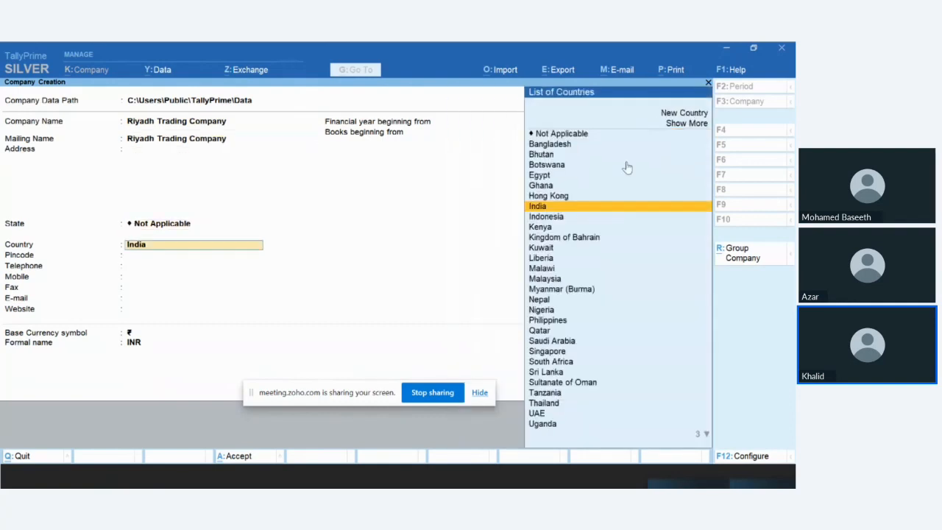
pyautogui.write('saud')
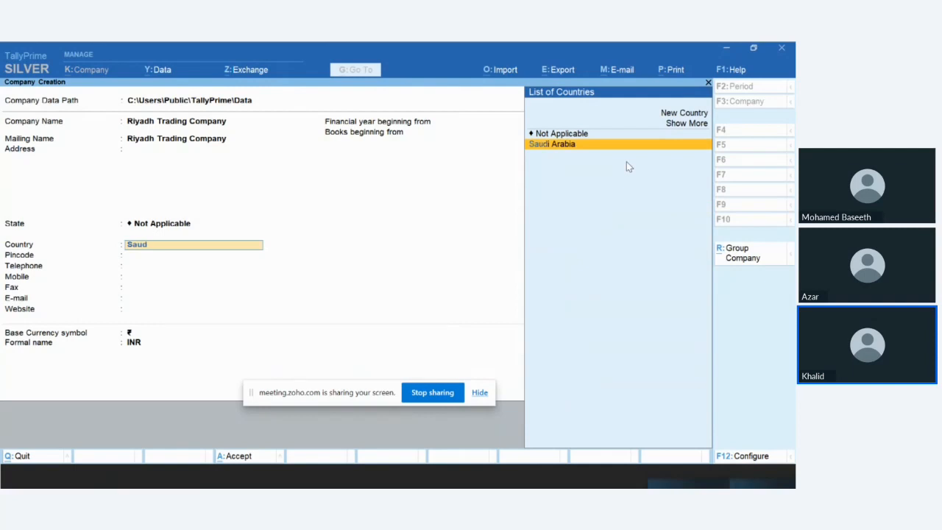
pyautogui.press('Return')
pyautogui.hotkey('shift', 'Tab')
pyautogui.hotkey('shift', 'Tab')
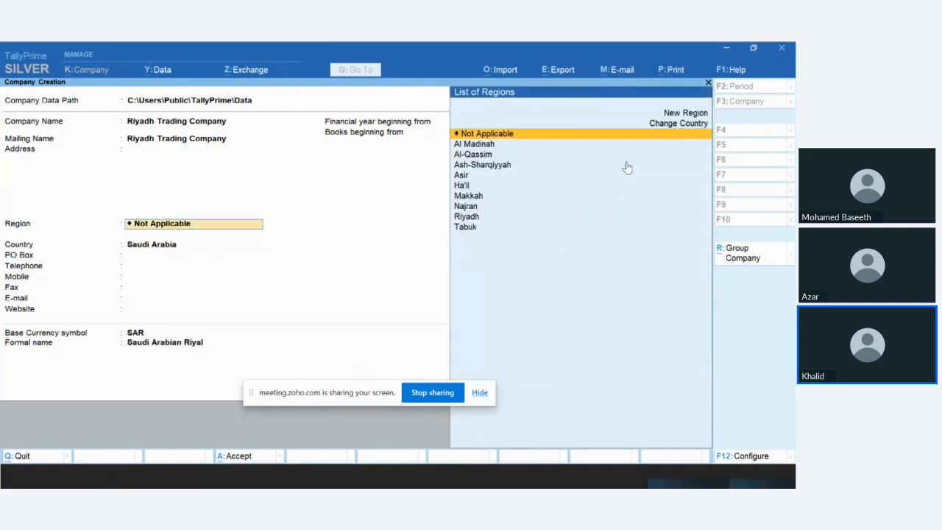
# Step: Set the company's region to Riyadh and keep Saudi Arabia as the country
pyautogui.press('Down')
pyautogui.press('Down')
pyautogui.press('Down')
pyautogui.press('Down')
pyautogui.press('Down')
pyautogui.press('Down')
pyautogui.press('Down')
pyautogui.press('Down')
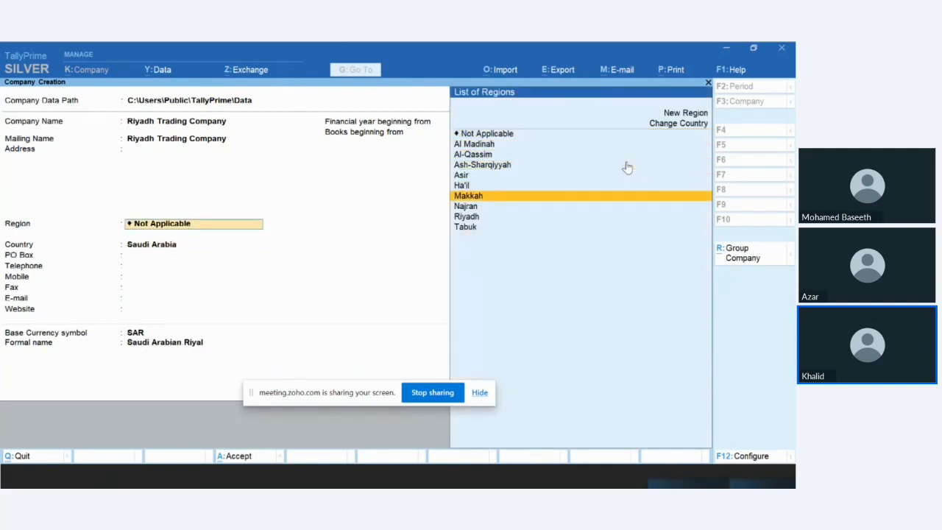
pyautogui.press('Return')
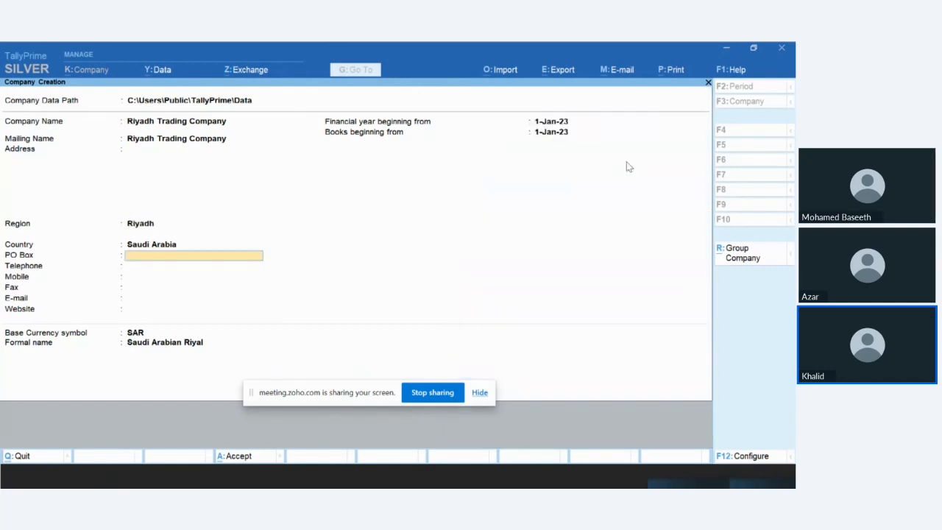
# Step: Leave the contact details blank, keep the 1-Jan-23 start dates and SAR currency, and accept the company creation
pyautogui.press('Return')
pyautogui.press('Return')
pyautogui.press('Return')
pyautogui.press('Return')
pyautogui.press('Return')
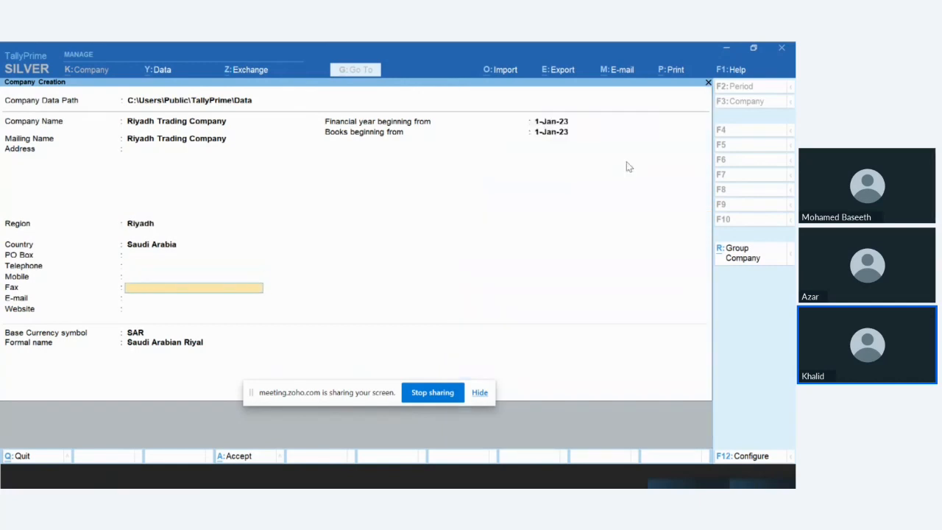
pyautogui.press('Return')
pyautogui.press('Return')
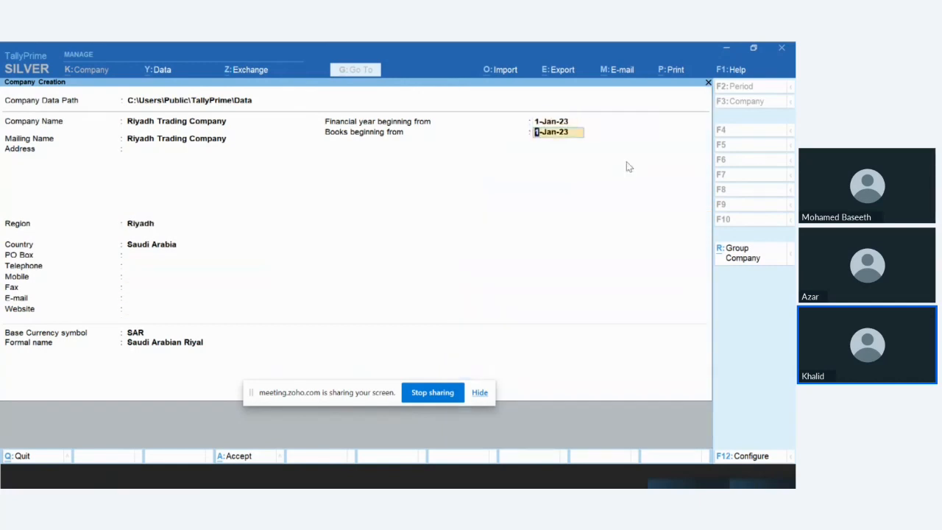
pyautogui.press('Return')
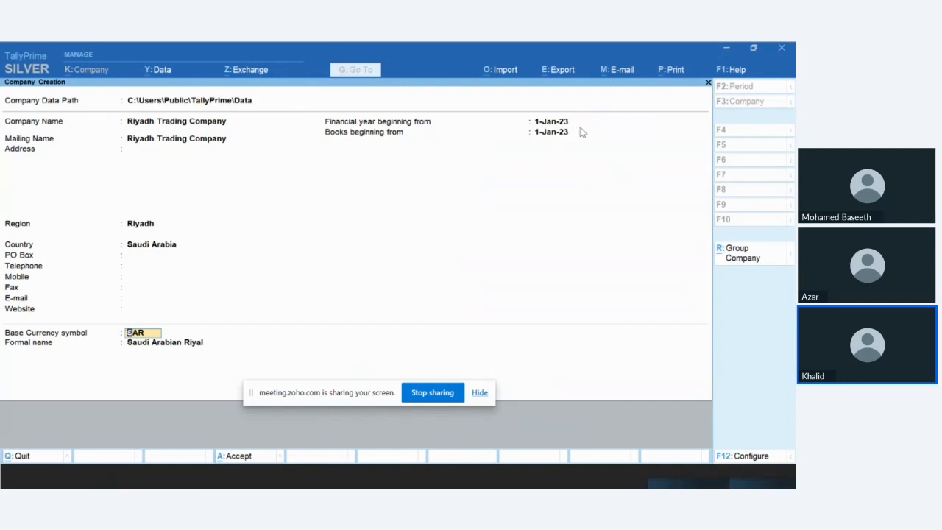
pyautogui.press('Return')
pyautogui.press('Return')
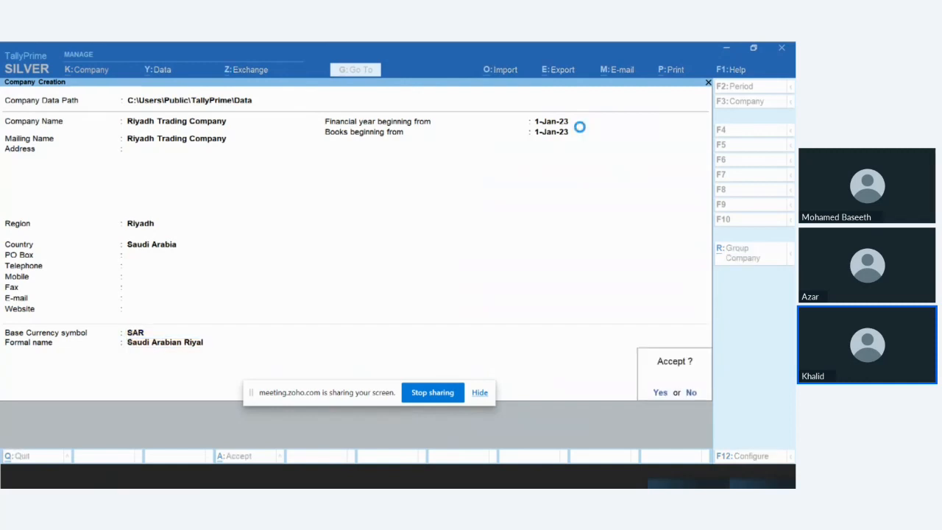
pyautogui.write('y')
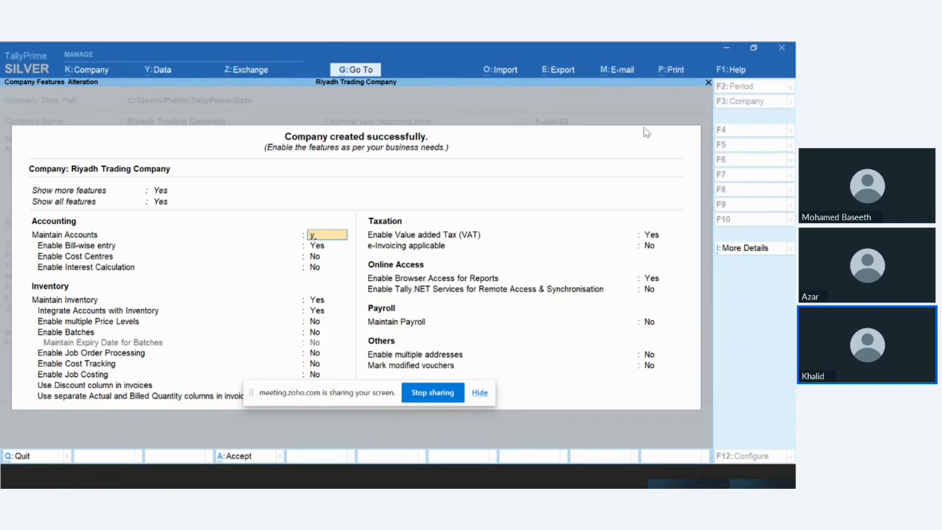
# Step: Enable e-Invoicing for the company, applicable from 1-1-2023, and accept the remaining e-invoice defaults
pyautogui.click(648, 246)
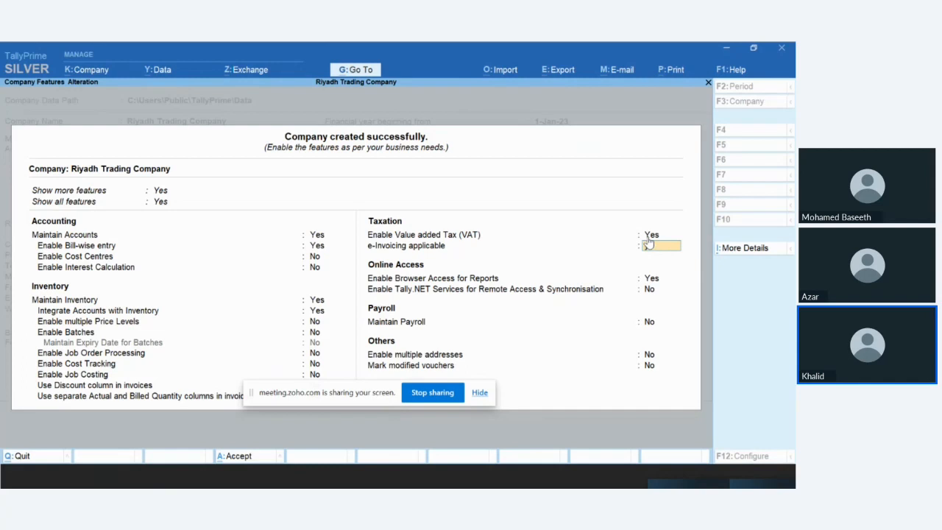
pyautogui.press('Return')
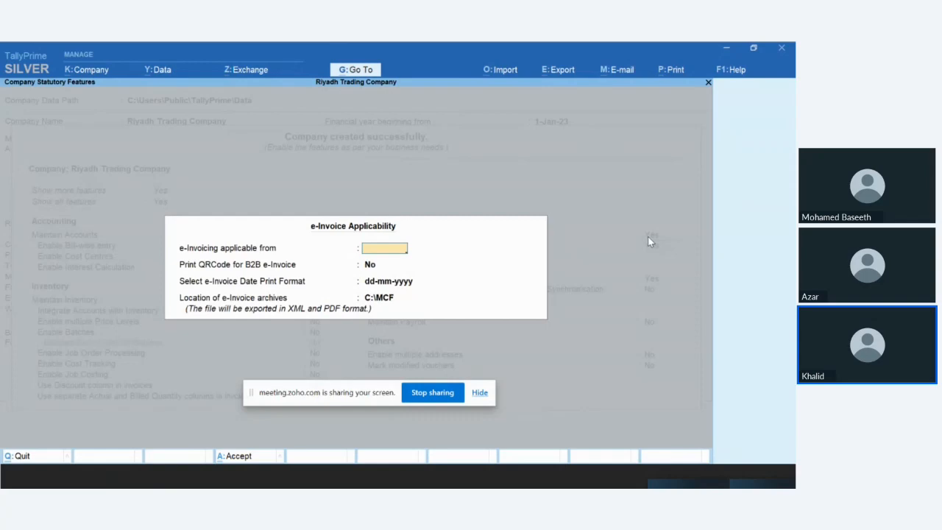
pyautogui.write('1/112')
pyautogui.press('BackSpace')
pyautogui.press('BackSpace')
pyautogui.write('/23')
pyautogui.press('Return')
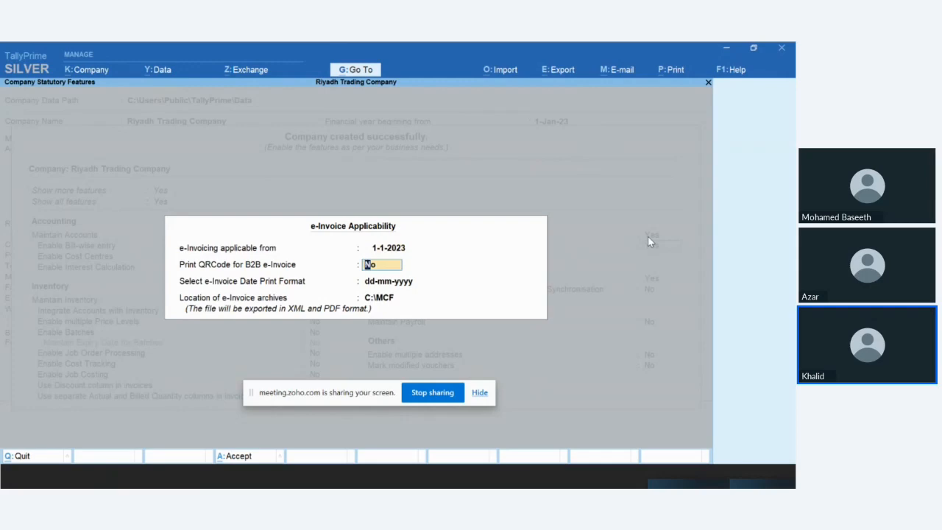
pyautogui.press('ctrl')
pyautogui.hotkey('ctrl', 'a')
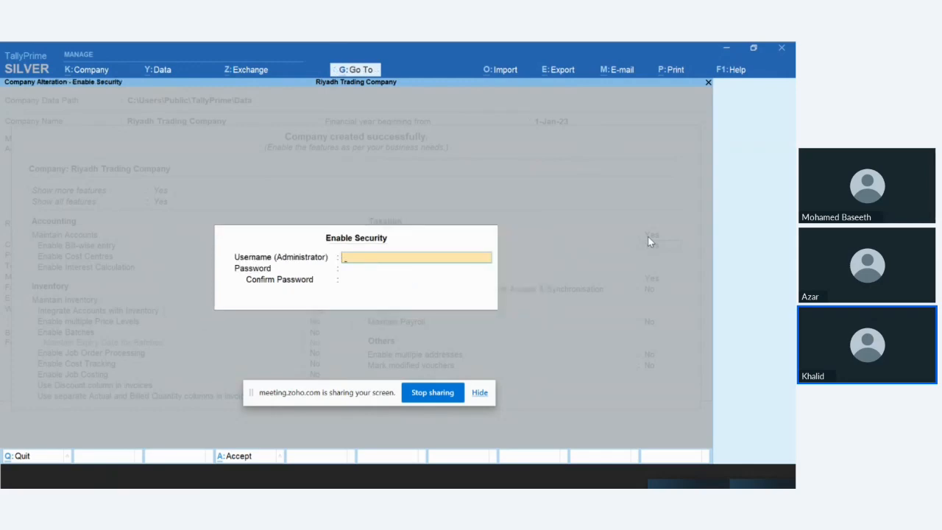
# Step: Enable company security by entering the administrator username and password and confirming the password
pyautogui.press('Escape')
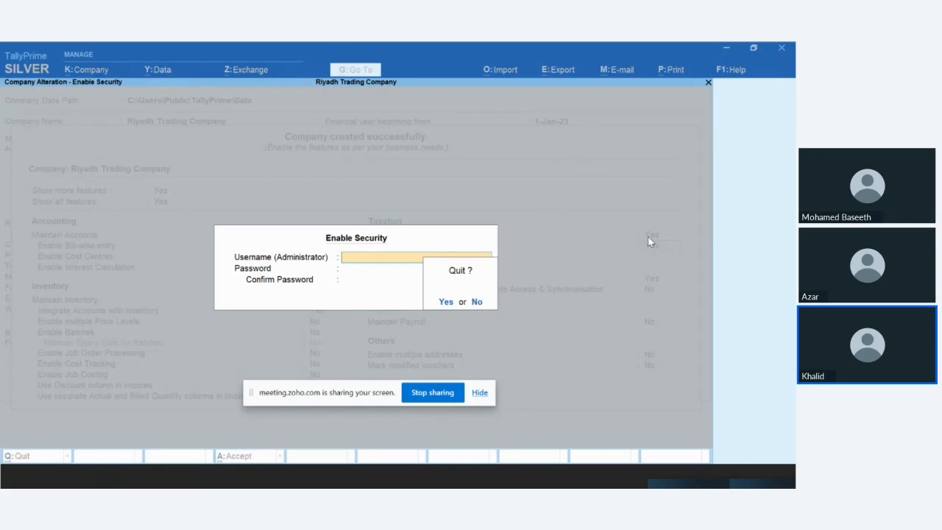
pyautogui.write('na')
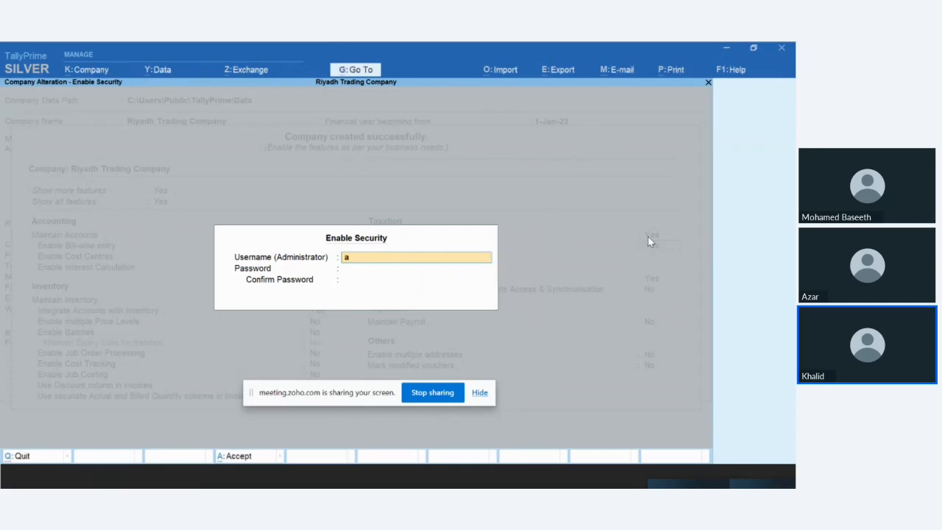
pyautogui.press('Return')
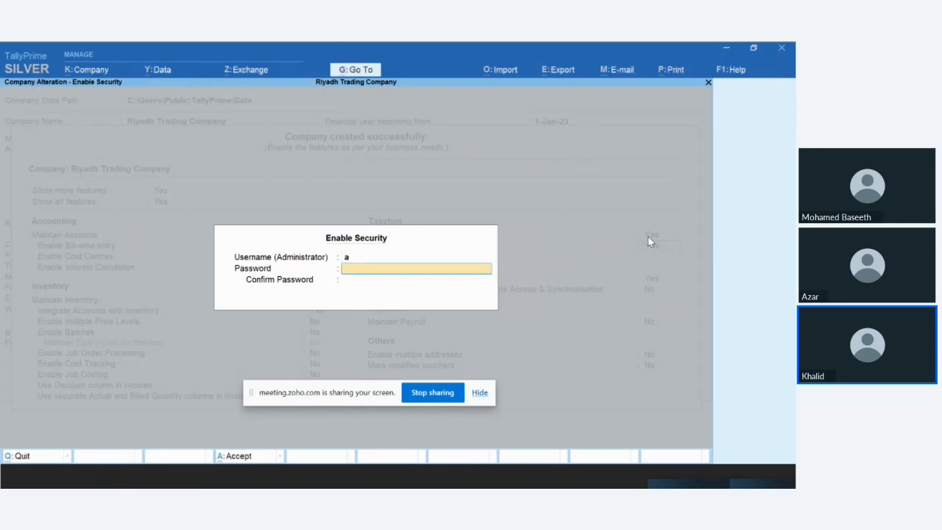
pyautogui.write('a')
pyautogui.press('Return')
pyautogui.write('a')
pyautogui.press('Return')
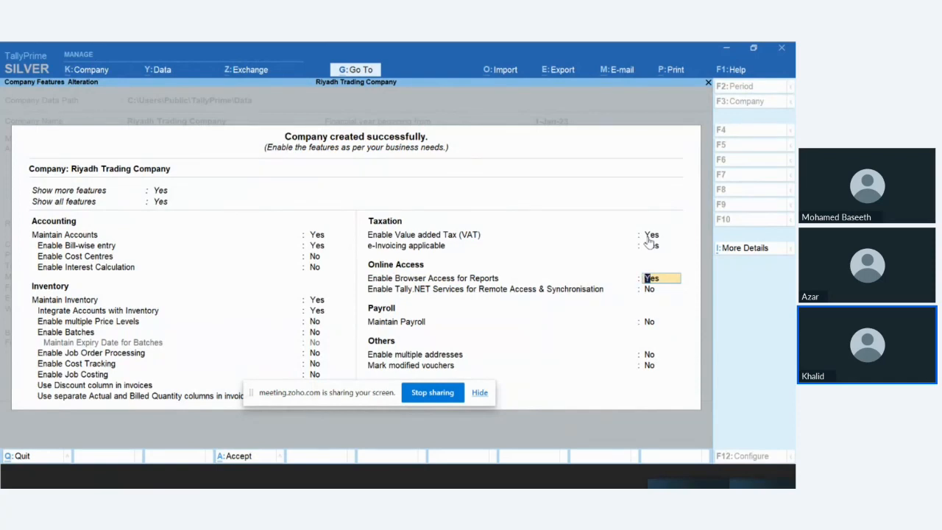
# Step: Accept the feature settings of Riyadh Trading Company
pyautogui.press('ctrl')
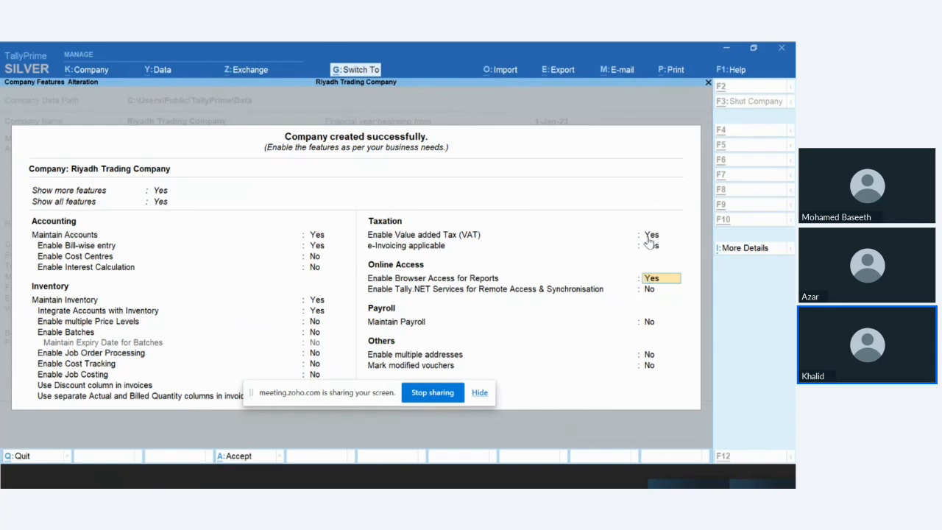
pyautogui.press('ctrl')
pyautogui.hotkey('ctrl', 'a')
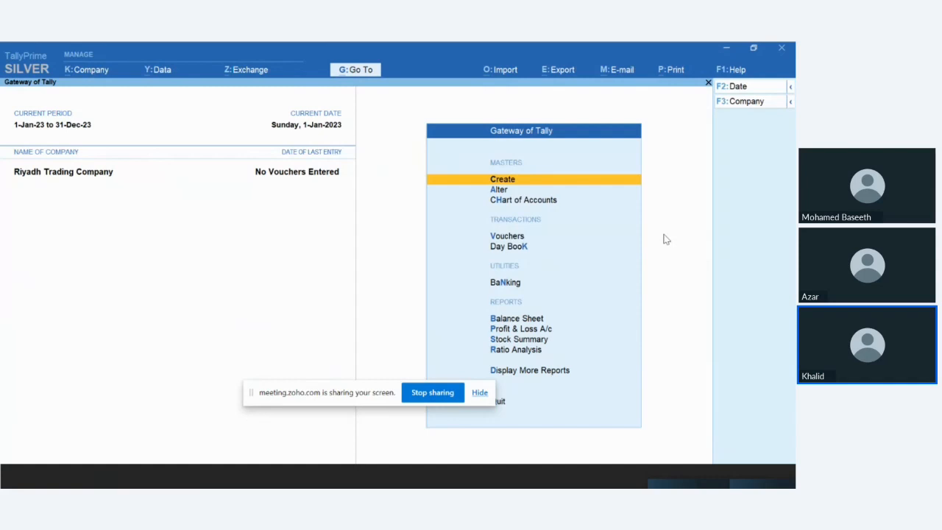
# Step: Open the Purchase Order voucher type for alteration
pyautogui.press('Down')
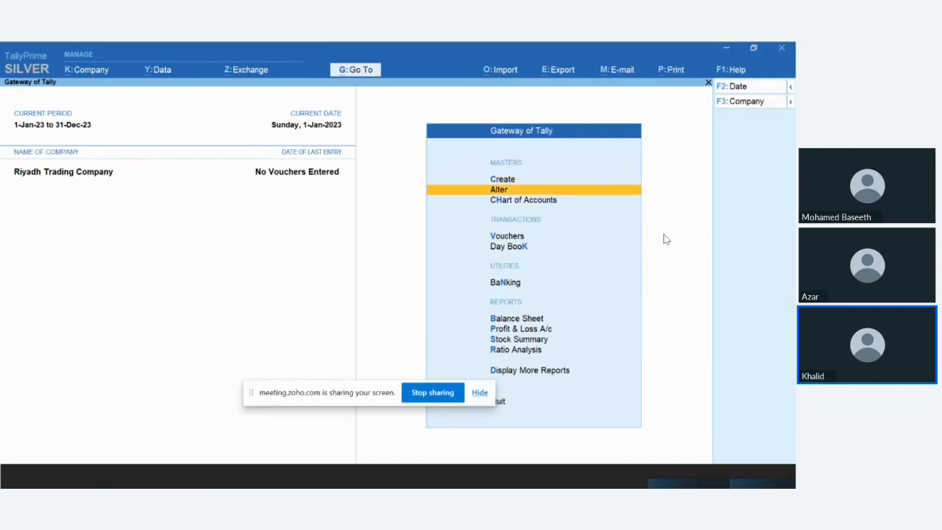
pyautogui.press('Return')
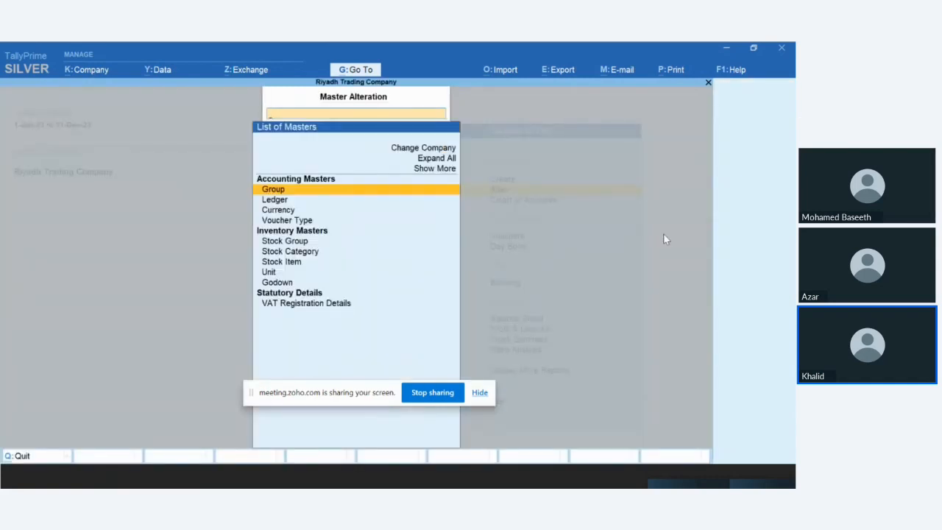
pyautogui.press('Escape')
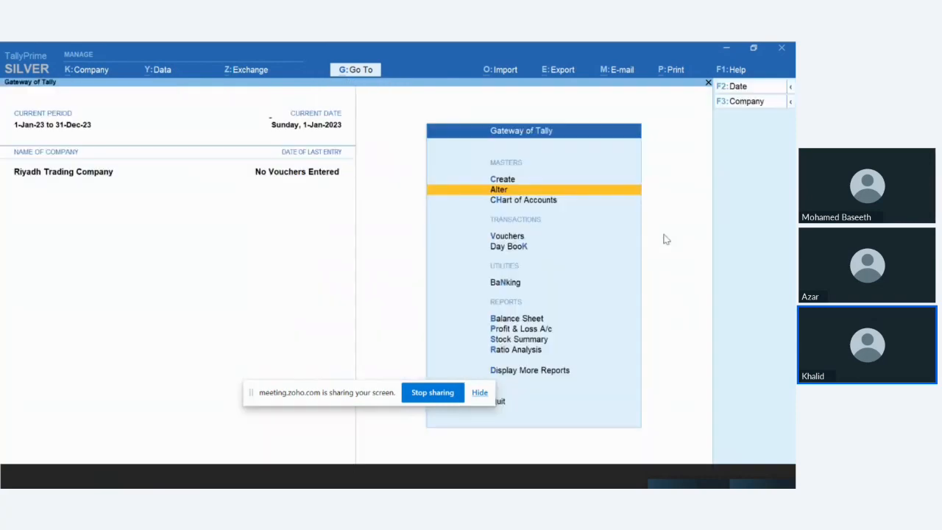
pyautogui.press('Return')
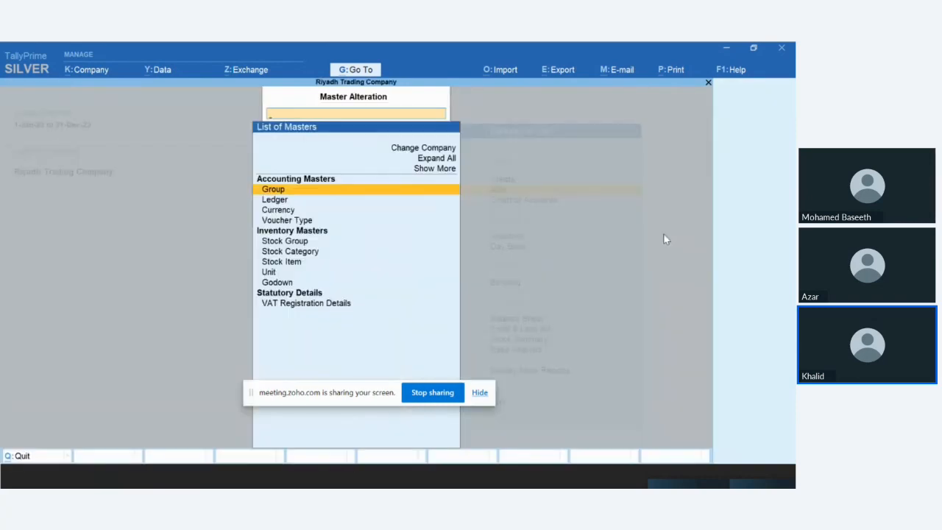
pyautogui.press('Down')
pyautogui.press('Down')
pyautogui.press('Down')
pyautogui.press('Return')
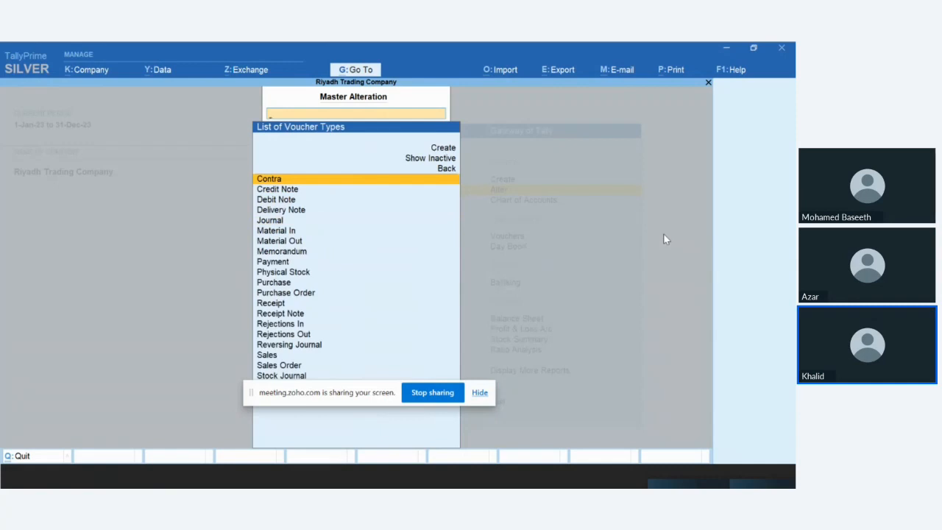
pyautogui.press('Down')
pyautogui.press('Down')
pyautogui.press('Down')
pyautogui.press('Down')
pyautogui.press('Down')
pyautogui.press('Down')
pyautogui.press('Down')
pyautogui.press('Down')
pyautogui.press('Down')
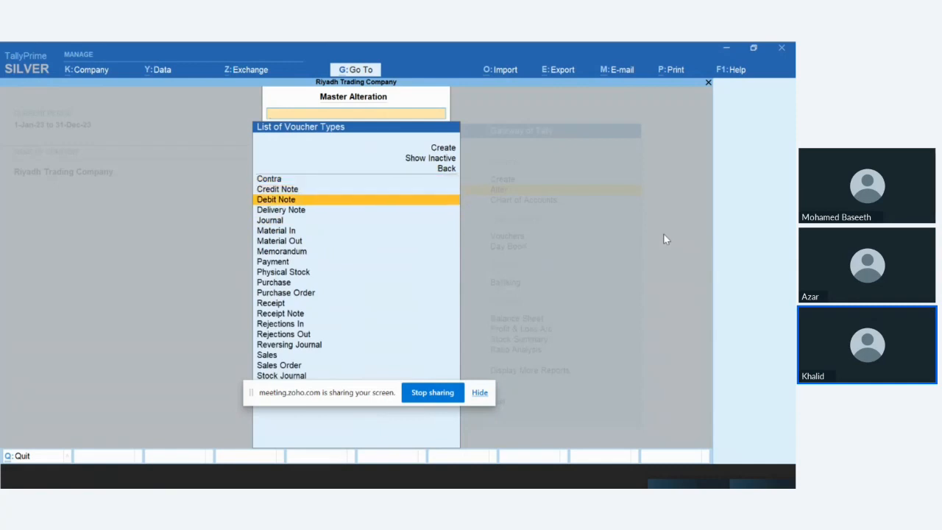
pyautogui.press('Down')
pyautogui.press('Down')
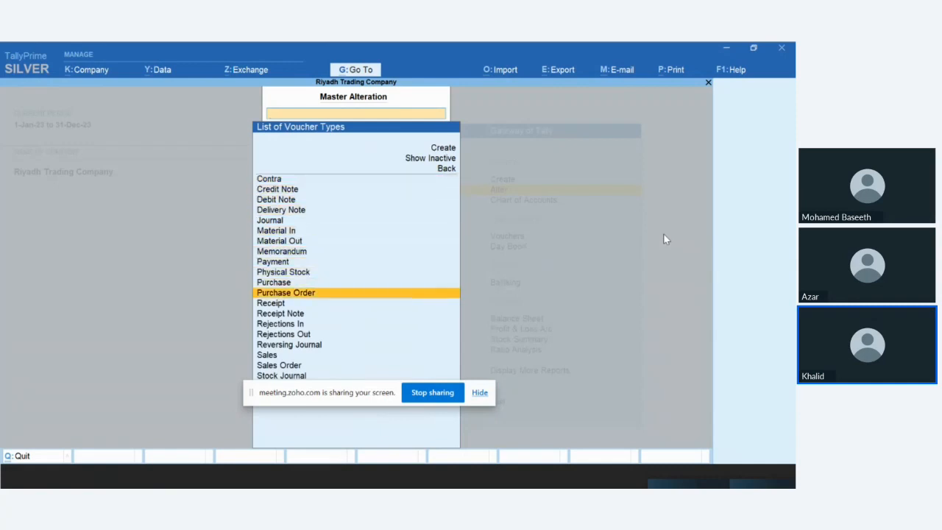
pyautogui.press('Return')
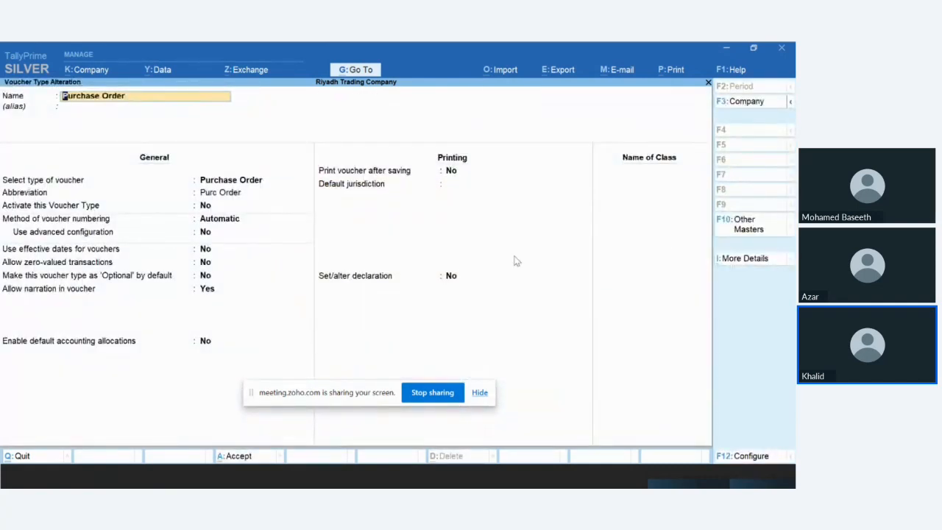
# Step: Activate the Purchase Order voucher type, save it with automatic numbering, and return to the Gateway of Tally
pyautogui.click(205, 205)
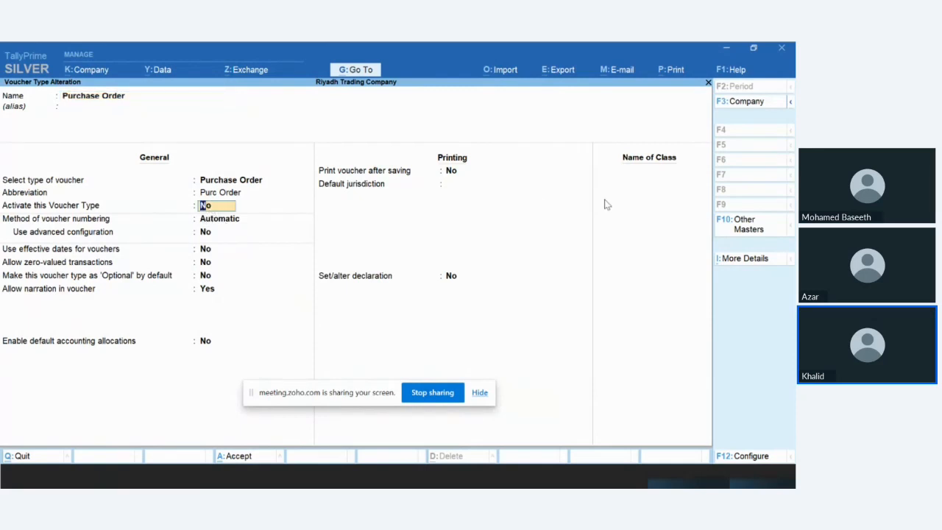
pyautogui.write('y')
pyautogui.press('Return')
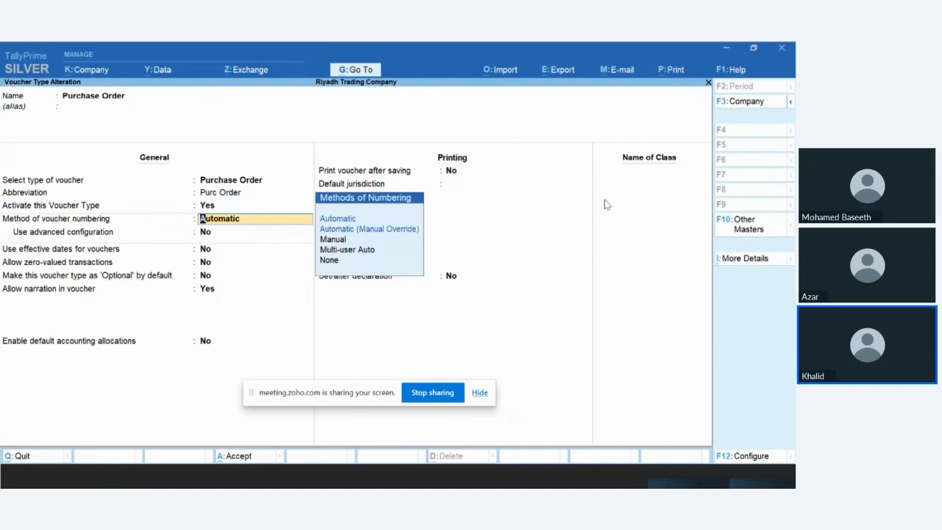
pyautogui.press('ctrl')
pyautogui.hotkey('ctrl', 'q')
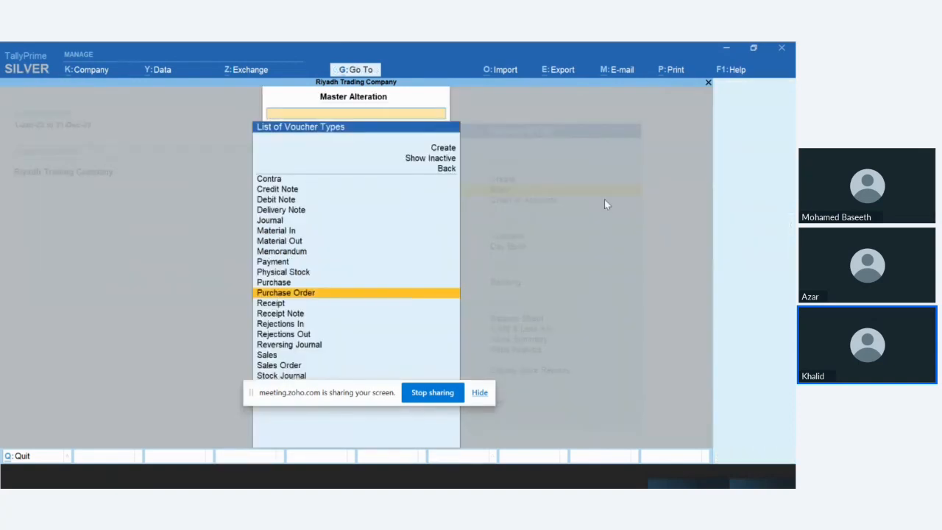
pyautogui.press('Escape')
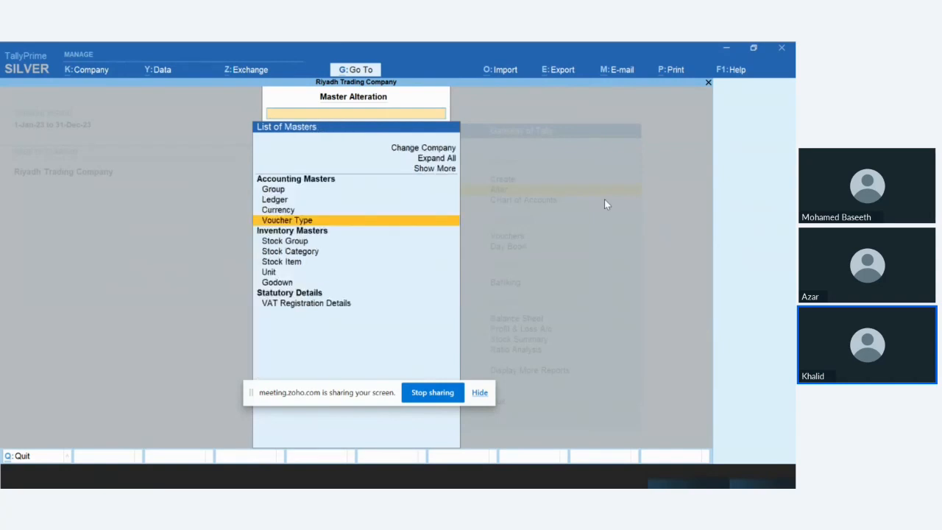
pyautogui.press('Escape')
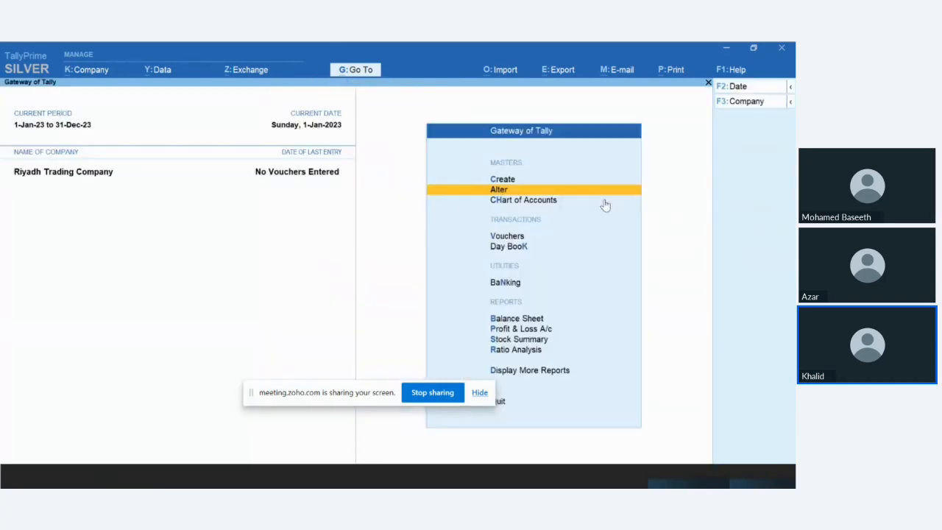
# Step: Start a new voucher and change its type to Purchase Order
pyautogui.press('Down')
pyautogui.press('Down')
pyautogui.press('Down')
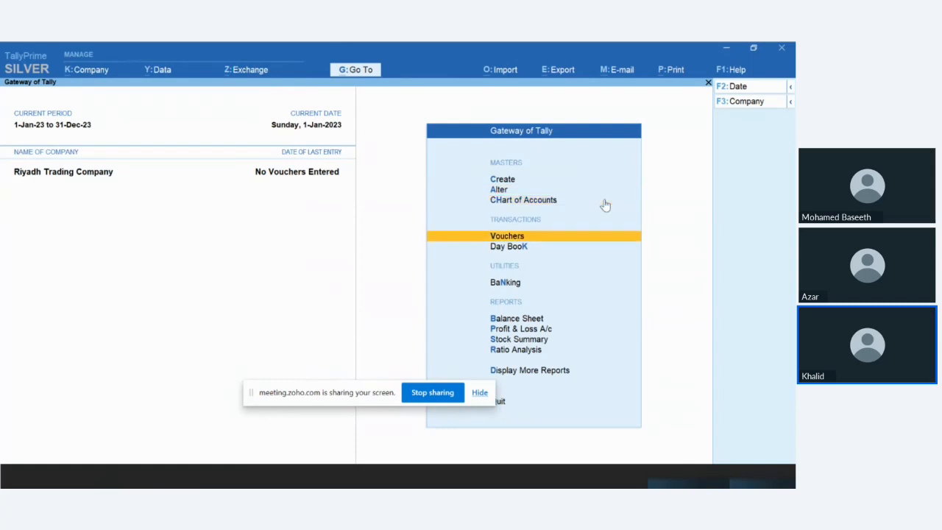
pyautogui.press('Up')
pyautogui.press('Return')
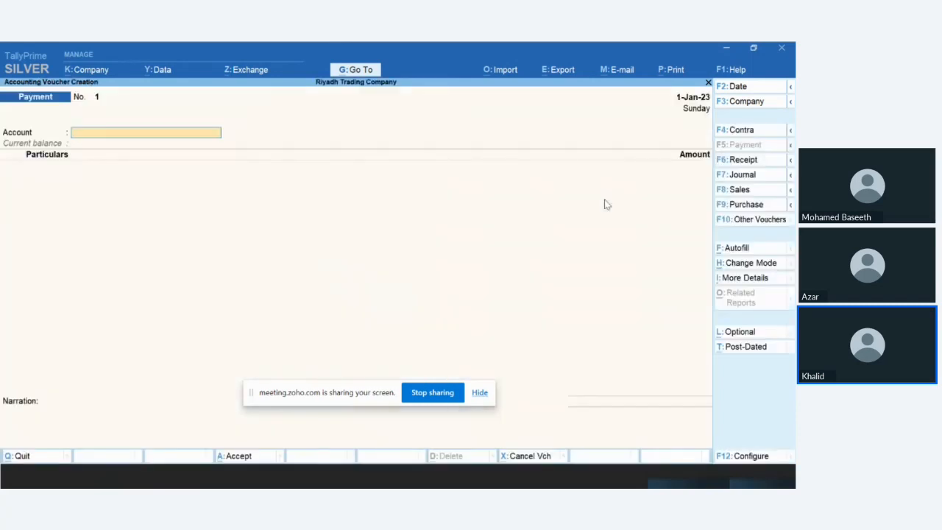
pyautogui.click(747, 221)
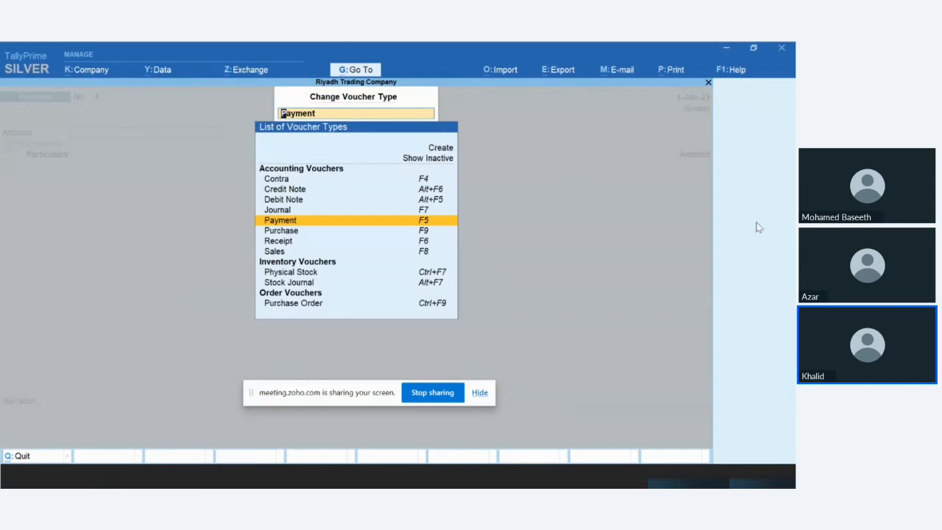
pyautogui.press('Down')
pyautogui.press('Down')
pyautogui.press('Down')
pyautogui.press('Down')
pyautogui.press('Down')
pyautogui.press('Down')
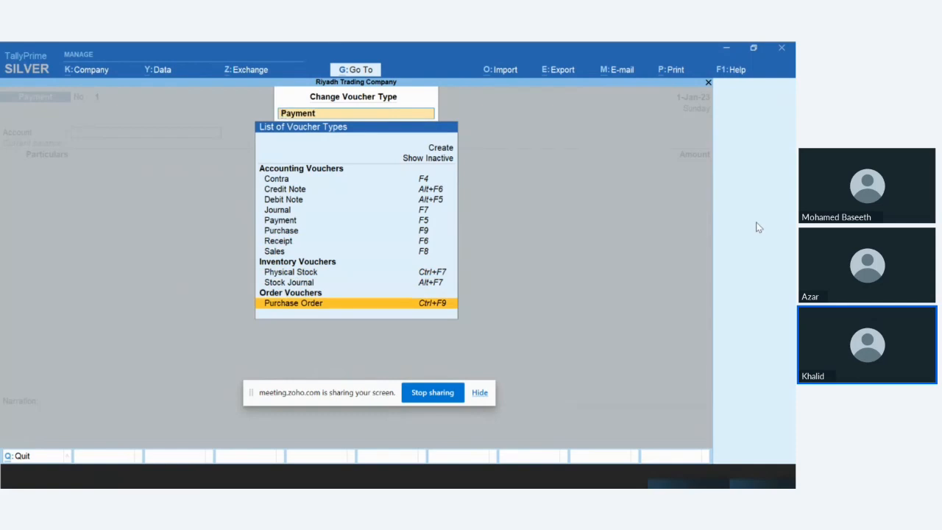
pyautogui.press('Return')
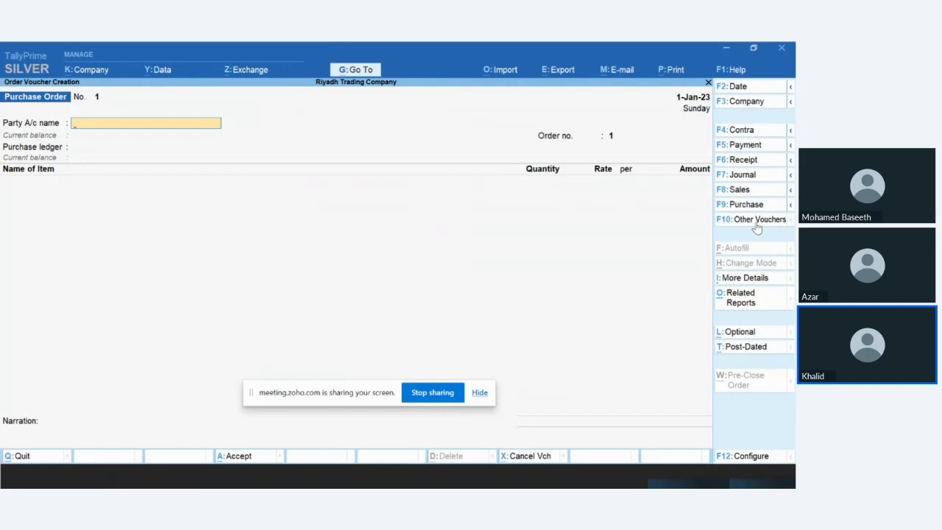
# Step: Create a party ledger named Bright Trading Compnay from within the purchase order, without an alias
pyautogui.hotkey('alt', 'c')
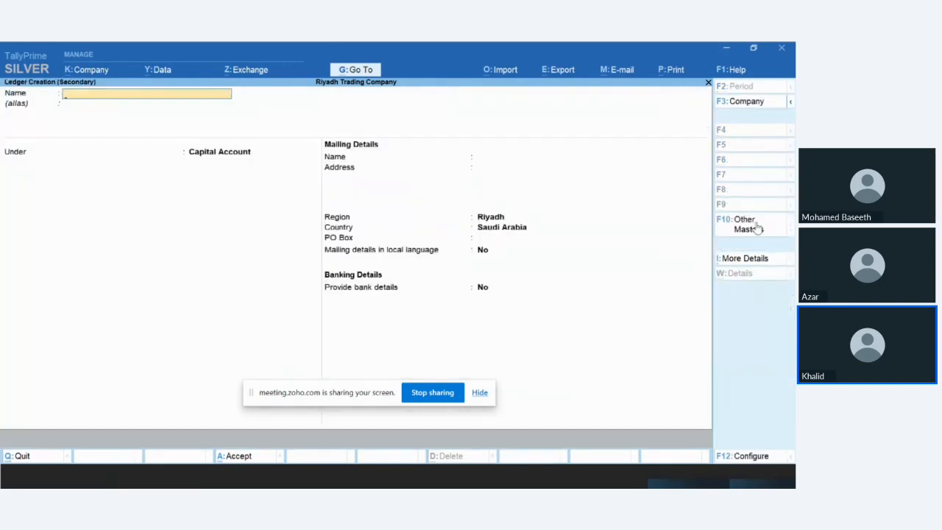
pyautogui.write('Bright Trading Co')
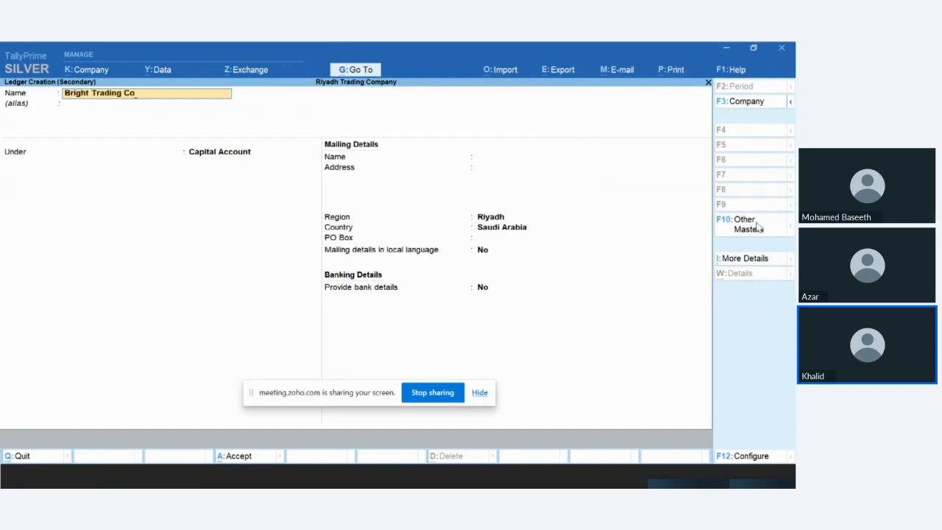
pyautogui.write('mpnay')
pyautogui.press('Return')
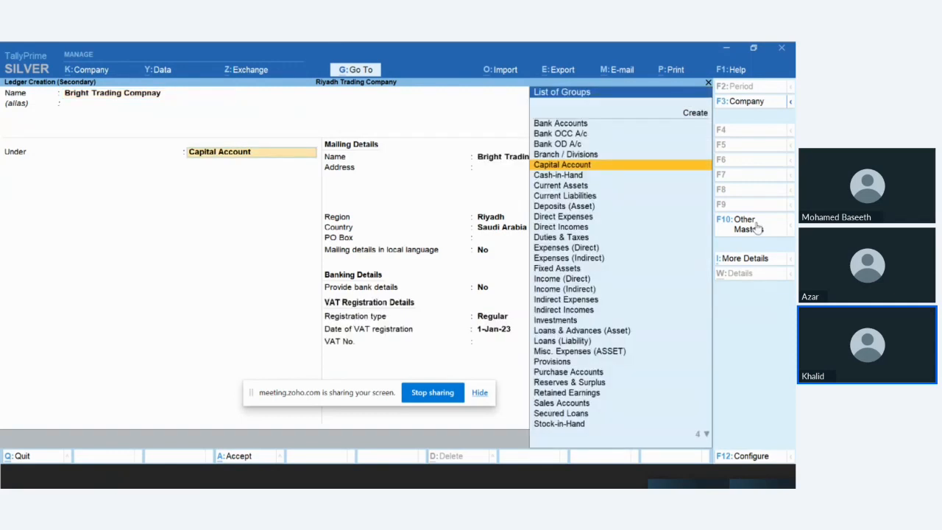
# Step: Place the ledger under Sundry Creditors, keeping bill-by-bill balances on, a blank credit period and no credit-days check
pyautogui.write('C')
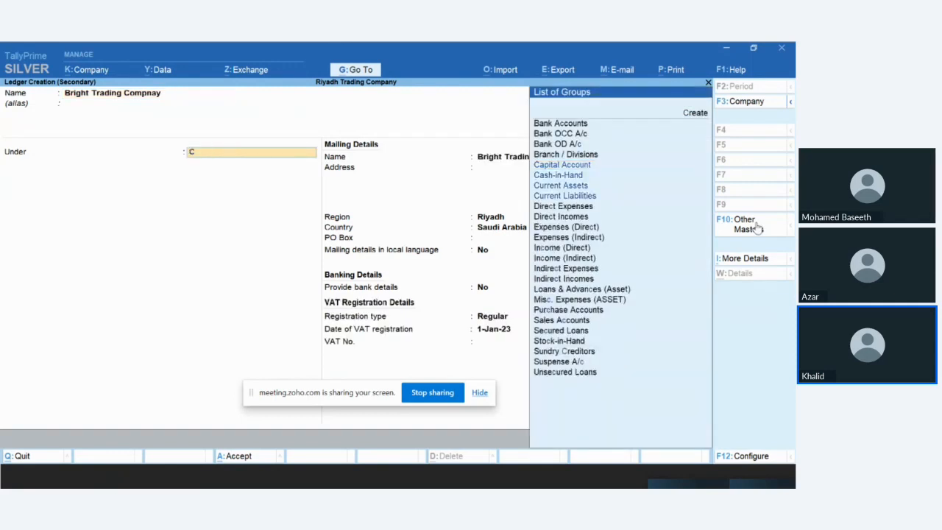
pyautogui.write('red')
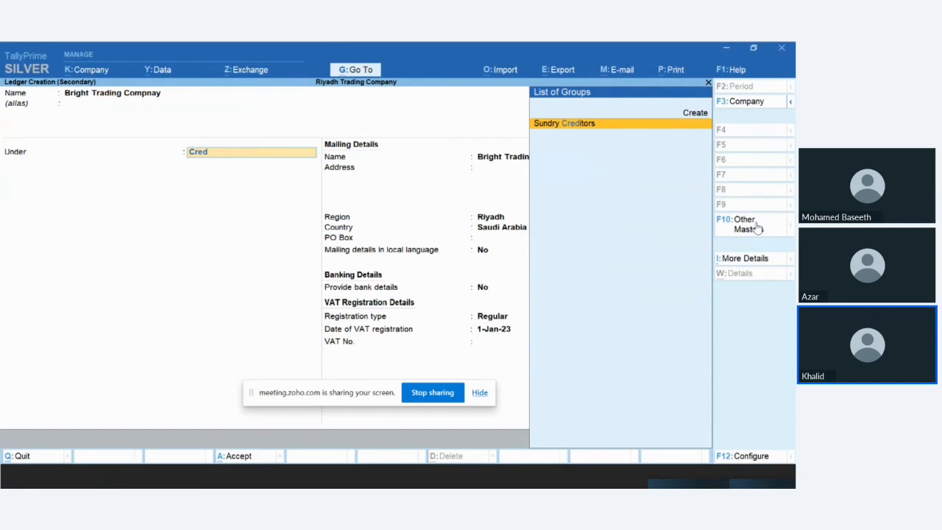
pyautogui.press('Return')
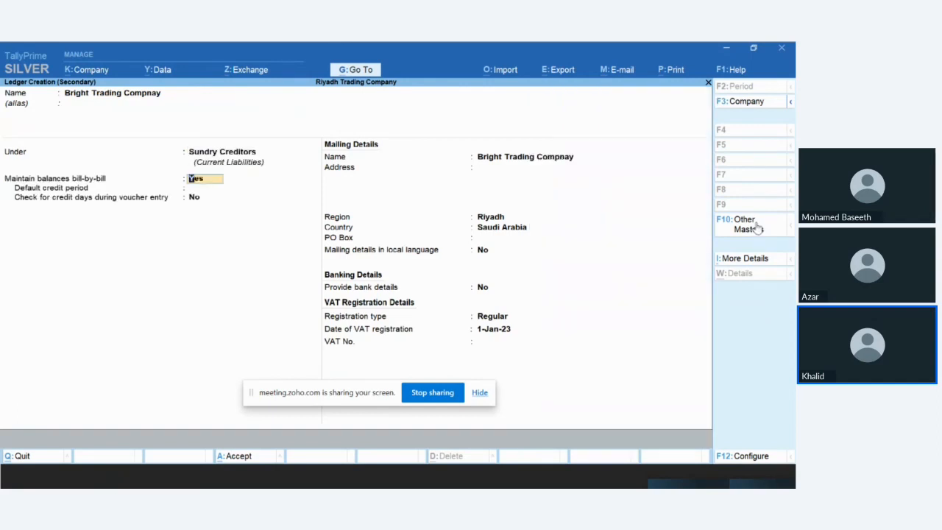
pyautogui.press('Return')
pyautogui.press('Return')
pyautogui.press('Return')
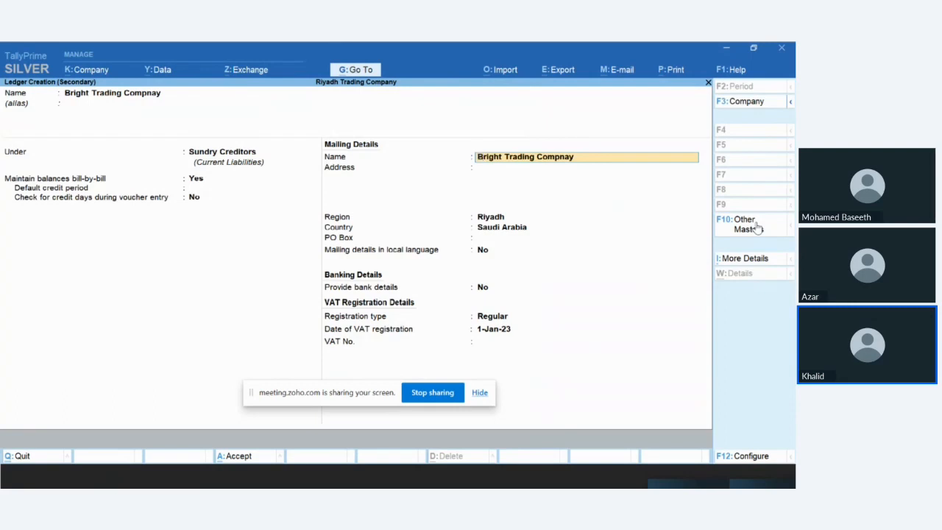
# Step: Leave the ledger's address blank, keep region Riyadh, Saudi Arabia, no bank details, and Regular VAT registration dated 1-Jan-23
pyautogui.press('Return')
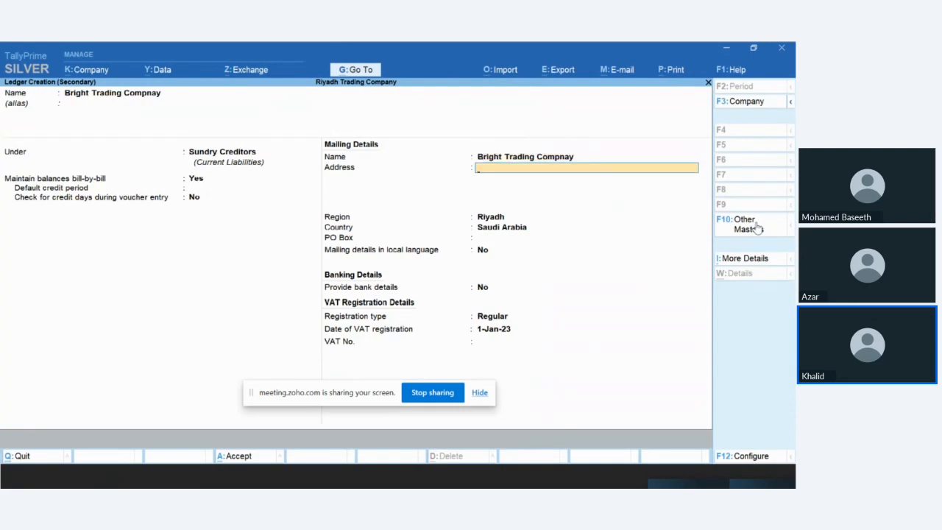
pyautogui.press('Return')
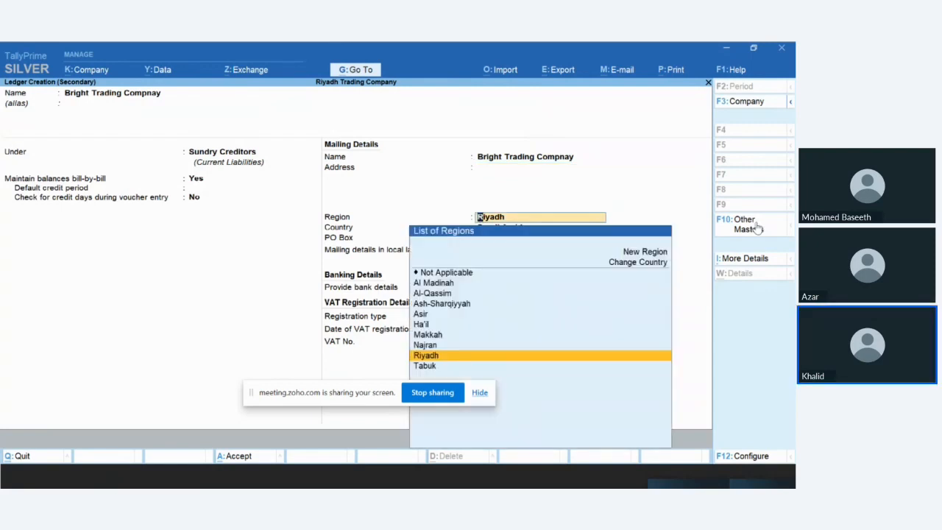
pyautogui.press('Return')
pyautogui.press('Return')
pyautogui.press('Return')
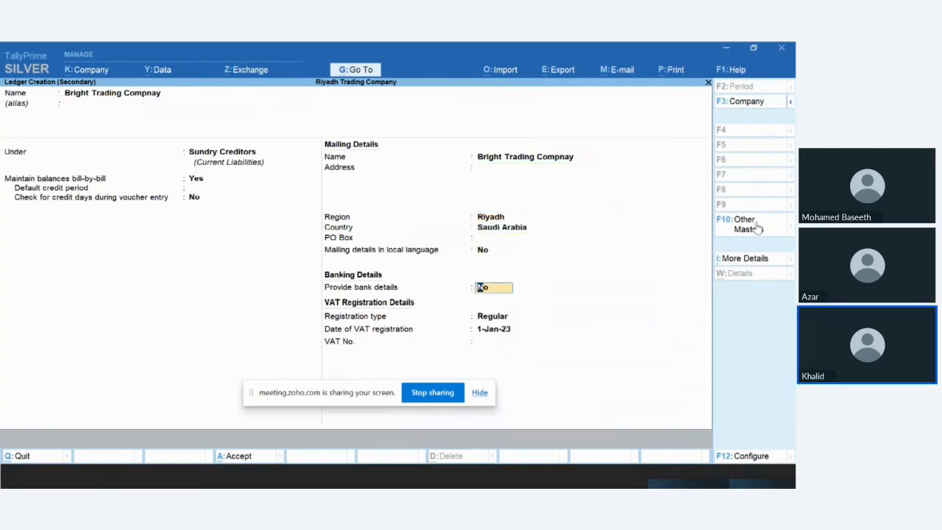
pyautogui.press('Return')
# Step: Enter the supplier's VAT number and accept the new ledger as the purchase order's party
pyautogui.press('Return')
pyautogui.press('Return')
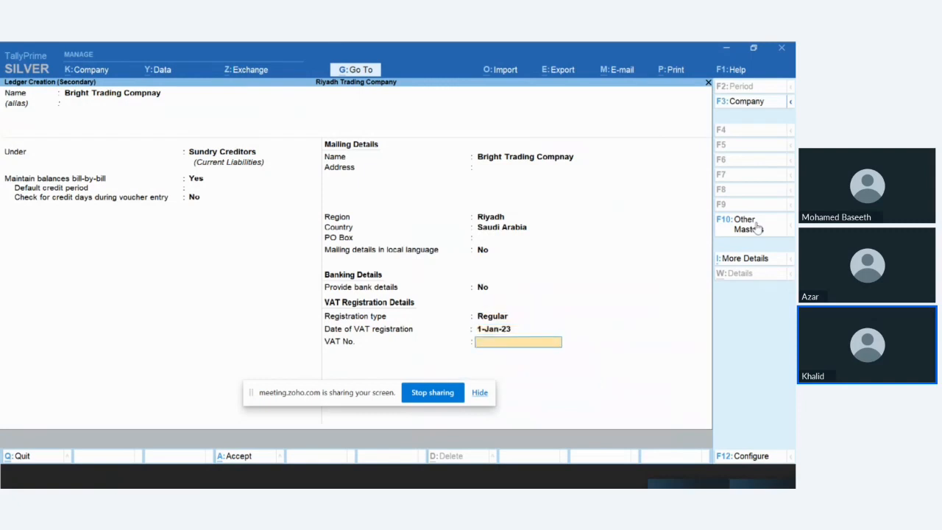
pyautogui.write('123456789012345')
pyautogui.press('Return')
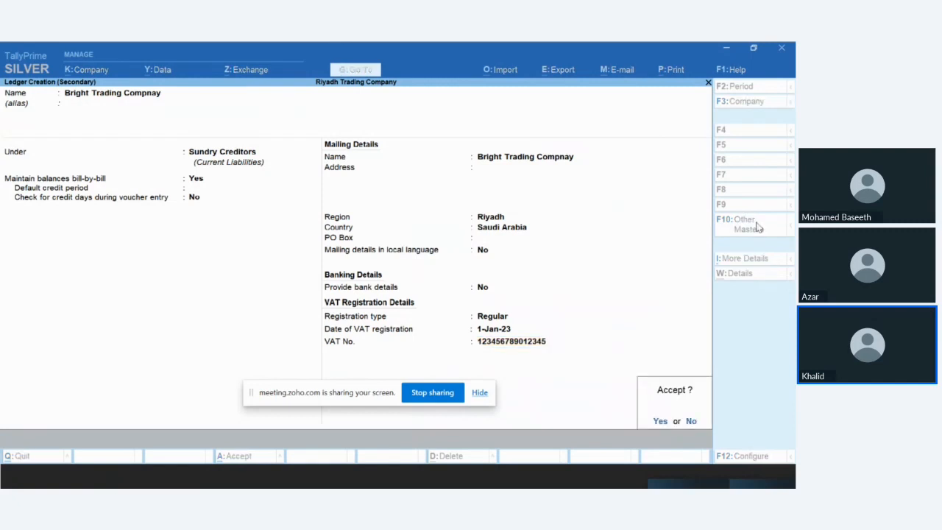
pyautogui.press('Return')
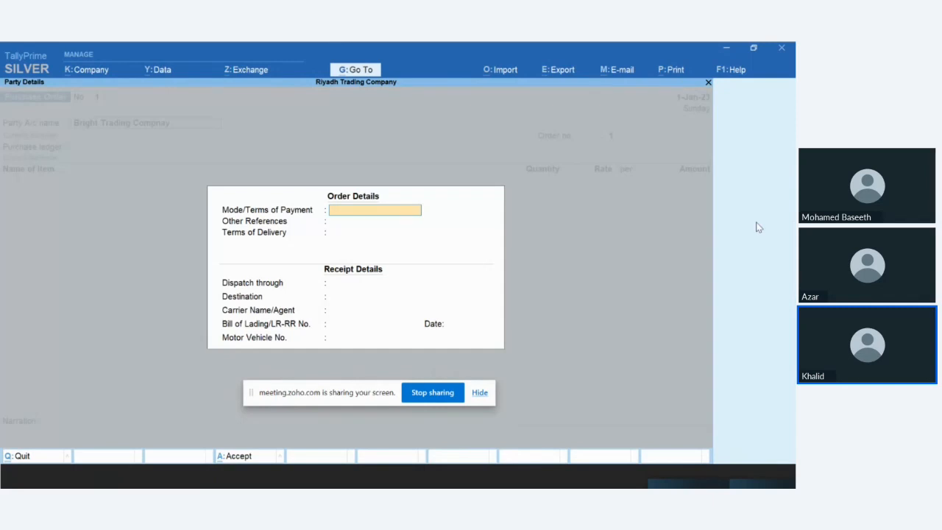
# Step: Reselect Bright Trading Compnay as the party, leave payment terms, references and delivery terms blank, and set dispatch through to Road
pyautogui.press('Escape')
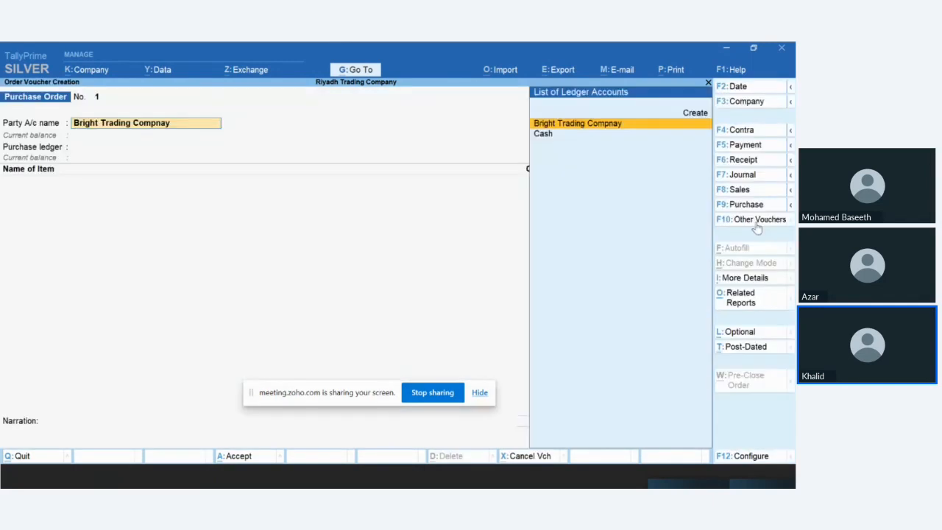
pyautogui.press('Return')
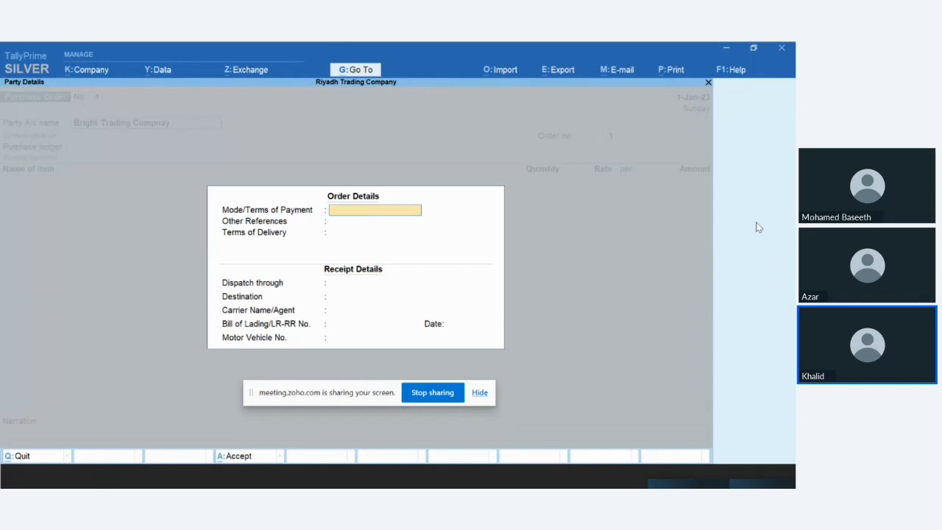
pyautogui.press('Return')
pyautogui.press('Return')
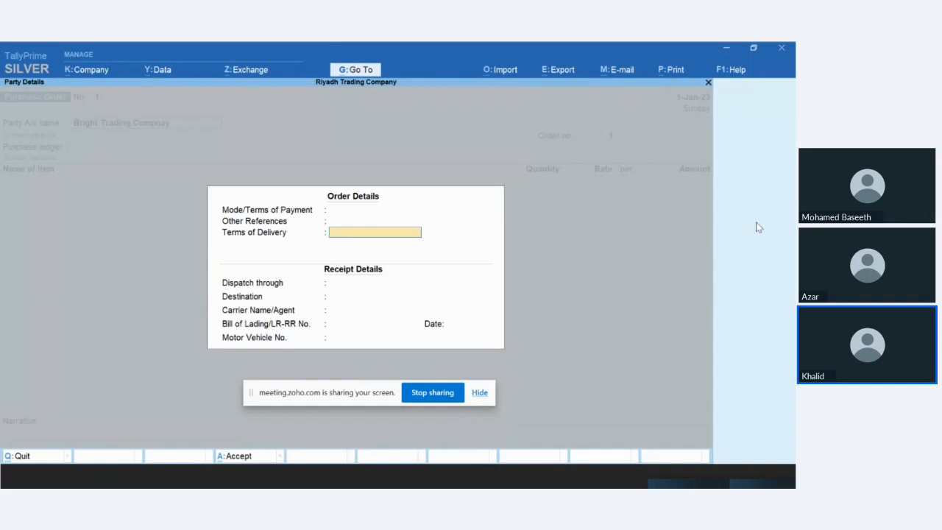
pyautogui.press('Return')
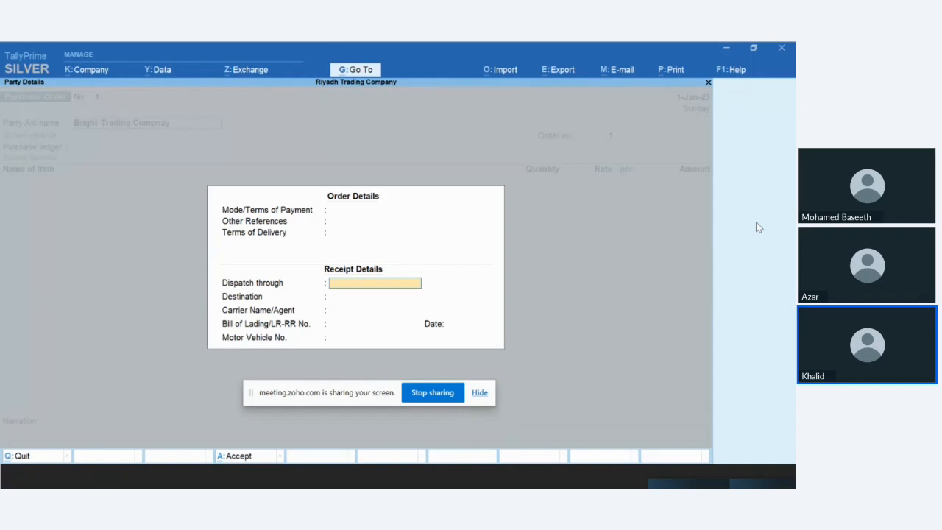
pyautogui.write('Road')
pyautogui.press('Return')
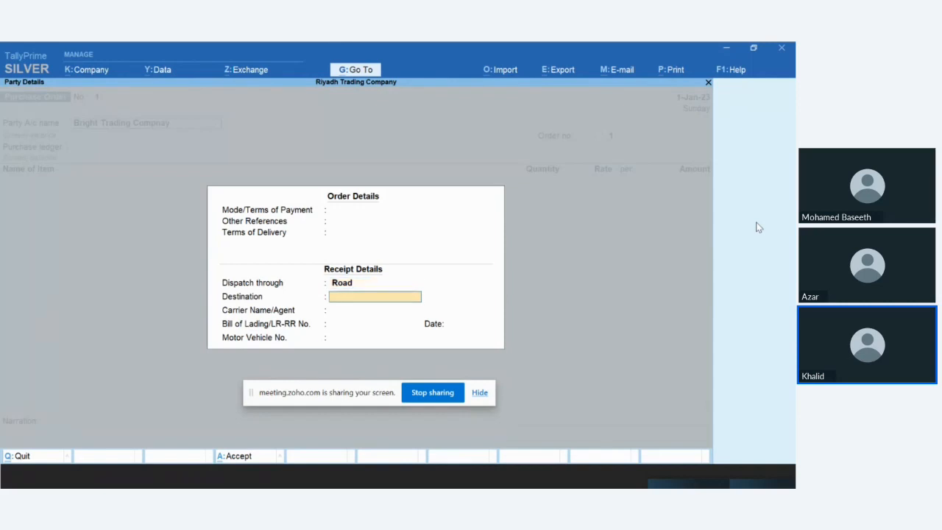
# Step: Enter the delivery street and city as the destination in the receipt details
pyautogui.write('Riya')
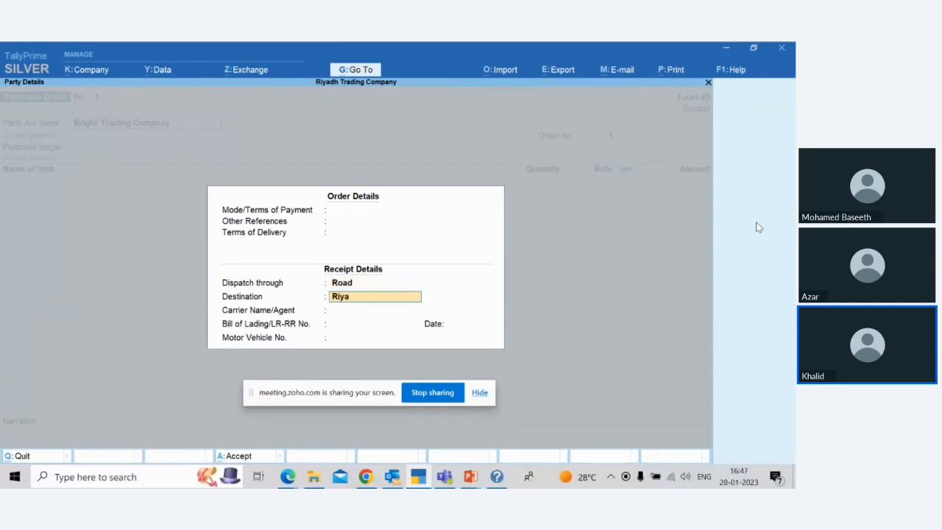
pyautogui.press('BackSpace')
pyautogui.press('BackSpace')
pyautogui.press('BackSpace')
pyautogui.press('BackSpace')
pyautogui.write('6th Street, Riyadh')
pyautogui.press('Return')
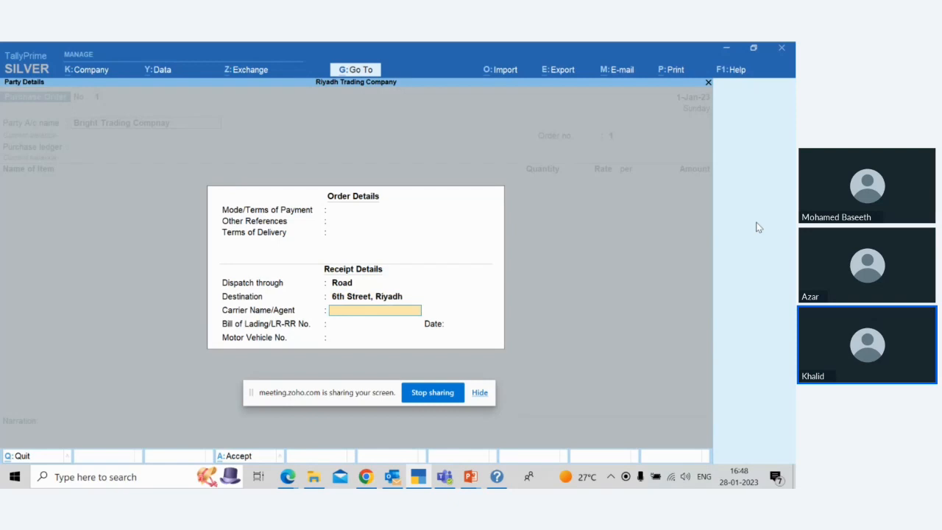
# Step: Leave carrier, bill of lading, date and vehicle number blank, and accept the supplier's party details unchanged
pyautogui.press('Return')
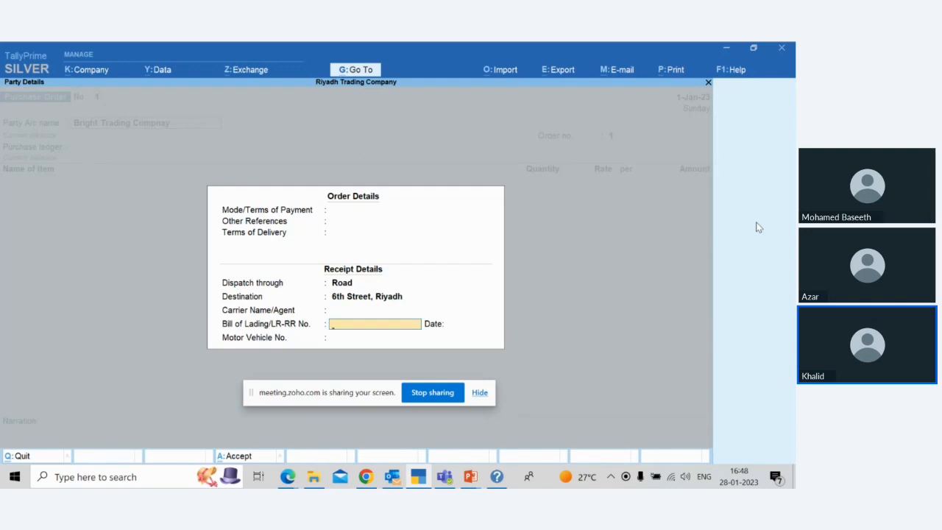
pyautogui.press('Return')
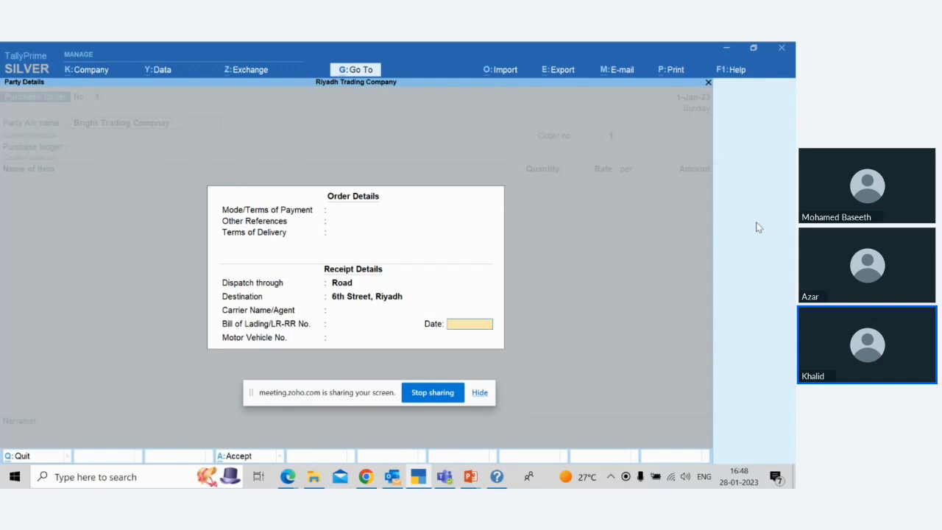
pyautogui.press('Return')
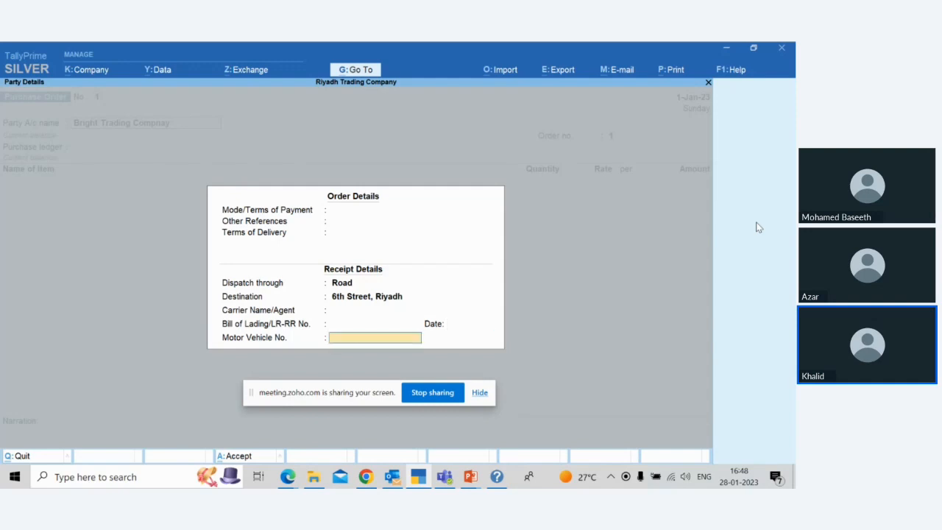
pyautogui.press('Return')
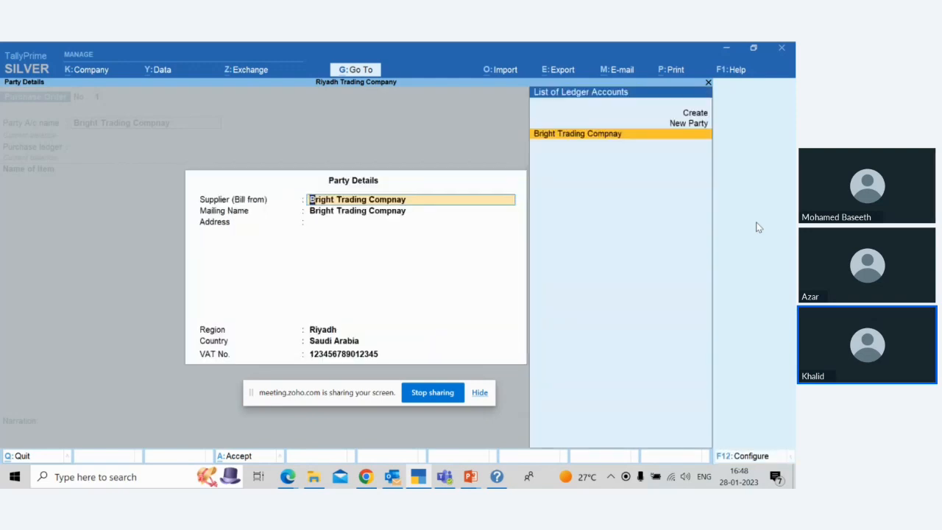
pyautogui.press('Return')
pyautogui.press('Return')
pyautogui.press('Return')
pyautogui.press('Return')
pyautogui.press('Return')
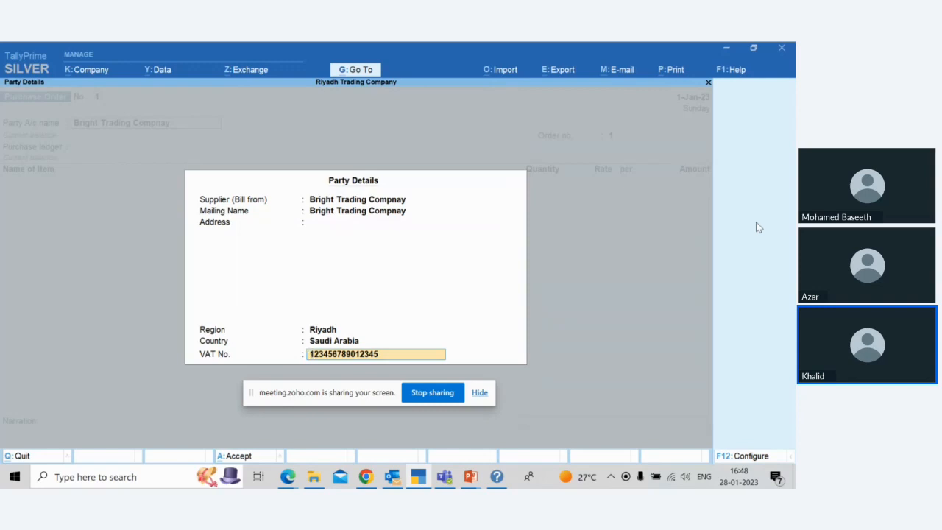
pyautogui.press('Return')
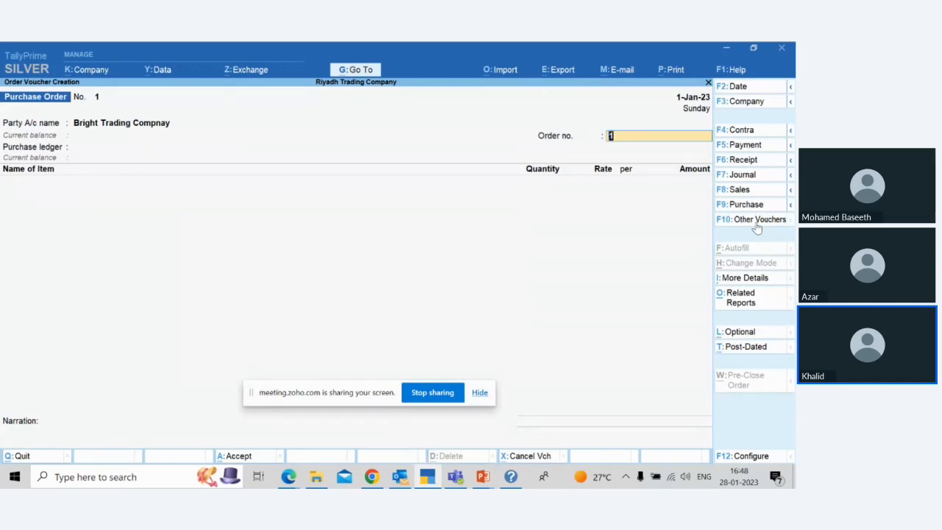
# Step: Replace the default order number on the purchase order with the supplier order's number and year
pyautogui.write('355/2023')
pyautogui.press('Return')
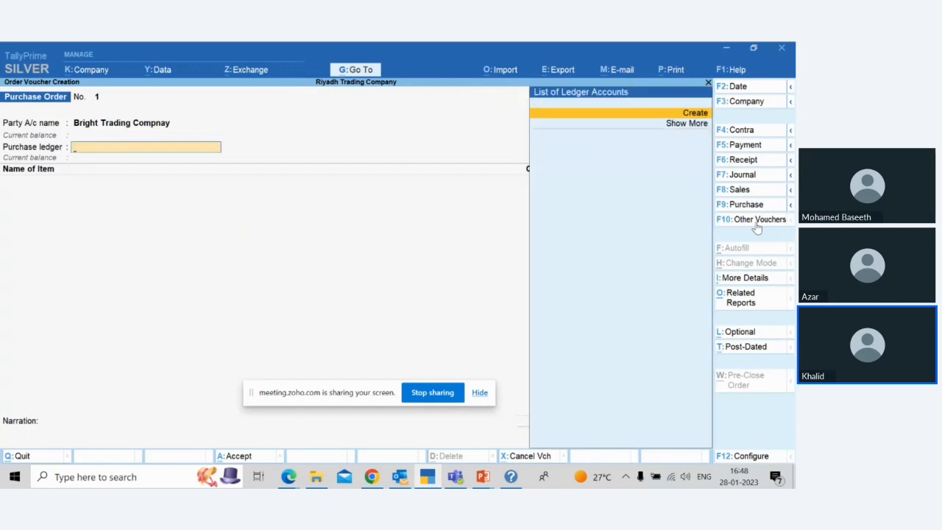
pyautogui.press('BackSpace')
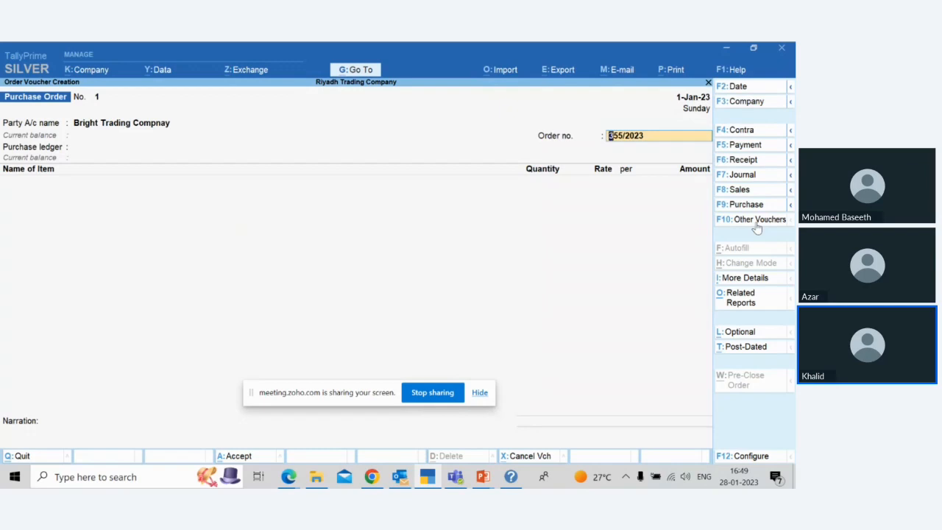
pyautogui.press('Return')
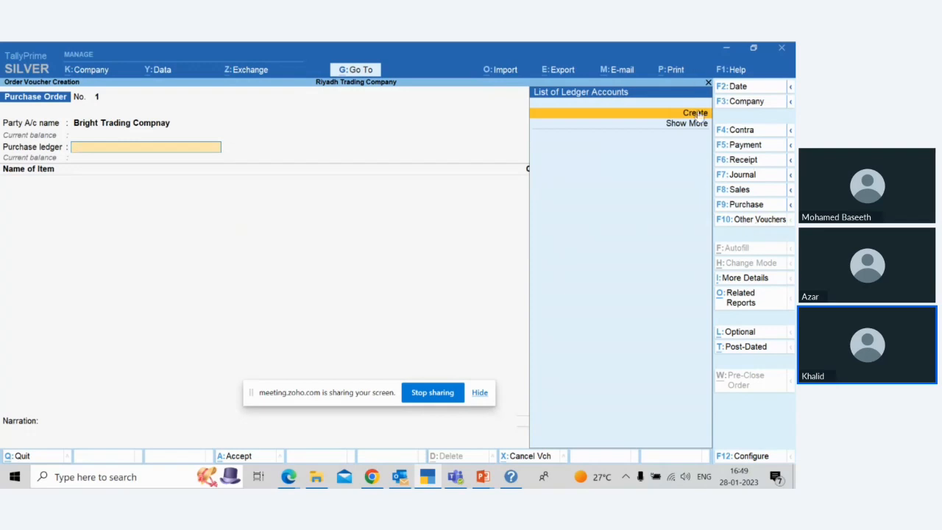
# Step: Create a purchase ledger named Purchase A/c without an alias, placed under Purchase Accounts
pyautogui.press('Return')
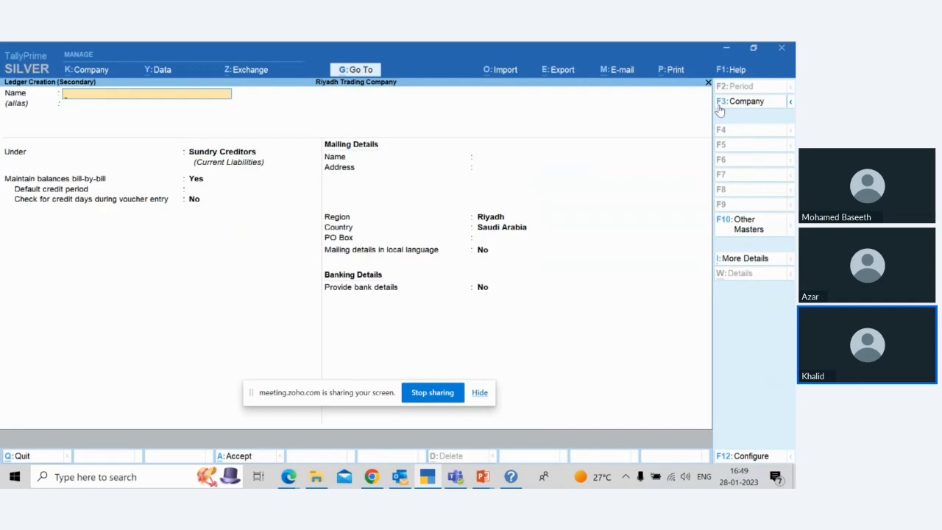
pyautogui.write('Purchase A/c')
pyautogui.press('Return')
pyautogui.press('Return')
pyautogui.write('Pu')
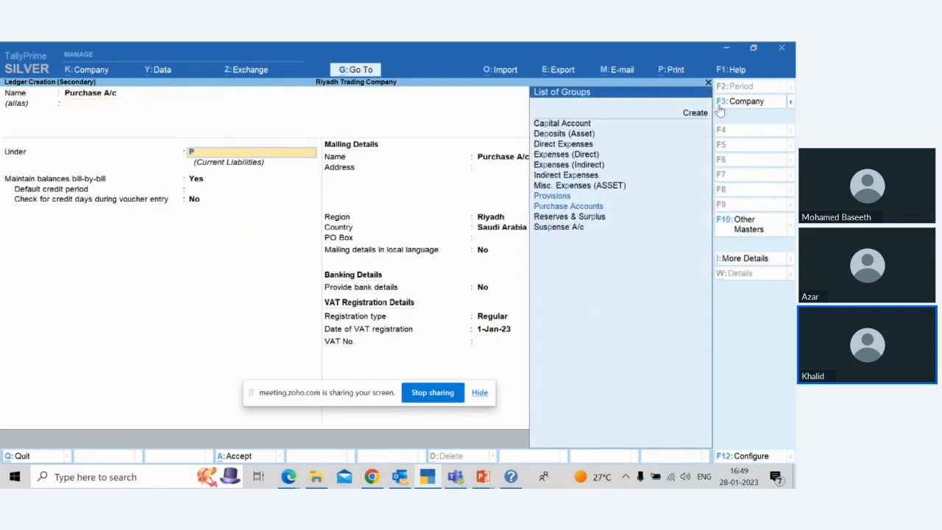
pyautogui.write('rchase')
pyautogui.press('Return')
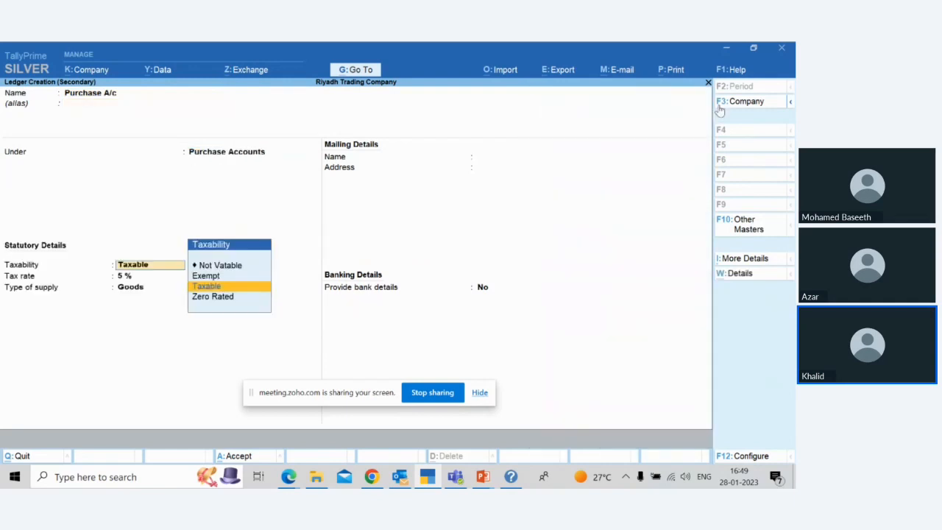
# Step: Keep the Purchase A/c ledger Taxable and set its tax rate to 15 %, applicable from 1-Jan-23
pyautogui.press('Return')
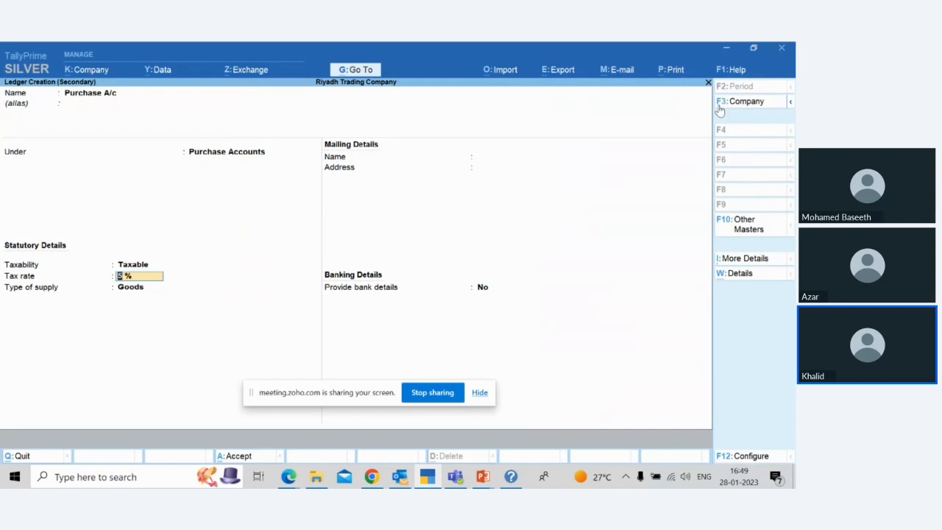
pyautogui.write('15')
pyautogui.press('Return')
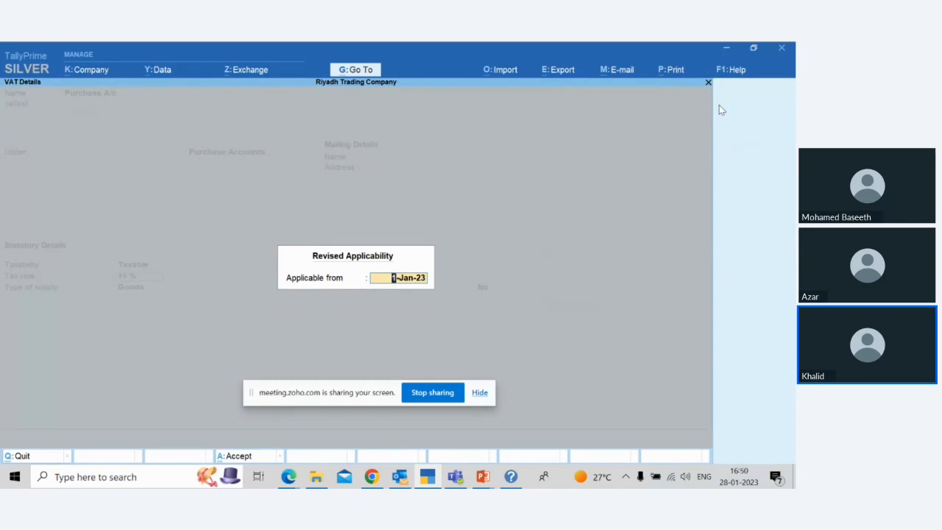
pyautogui.press('Return')
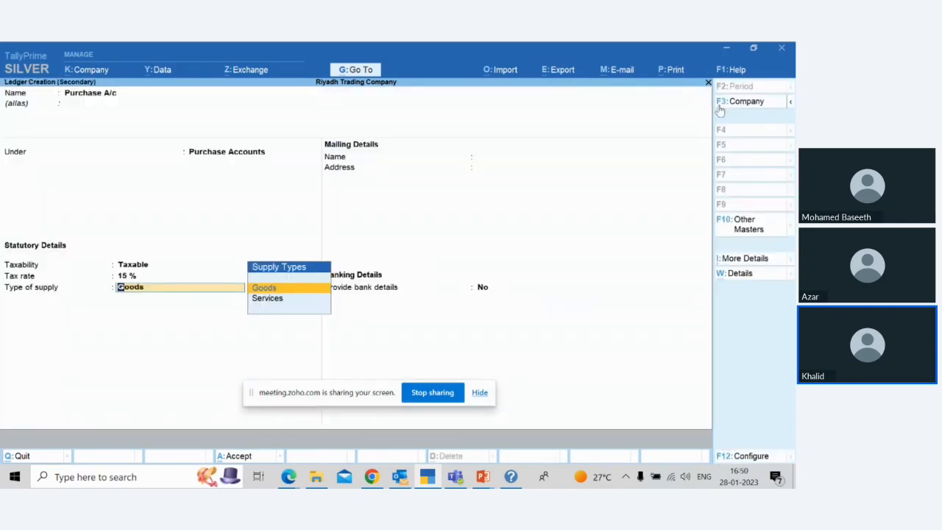
# Step: Keep the supply type as Goods without bank details, and accept Purchase A/c as the order's purchase ledger
pyautogui.press('Down')
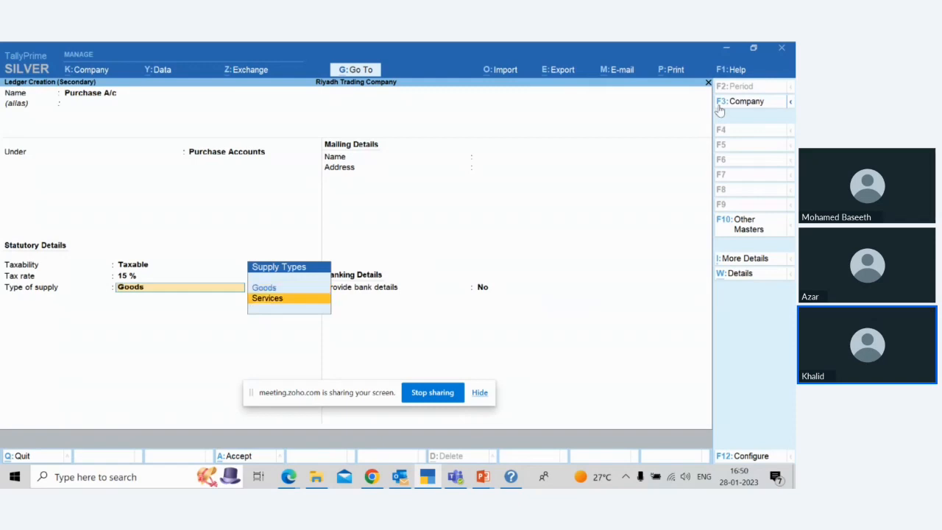
pyautogui.press('Up')
pyautogui.press('Down')
pyautogui.press('Up')
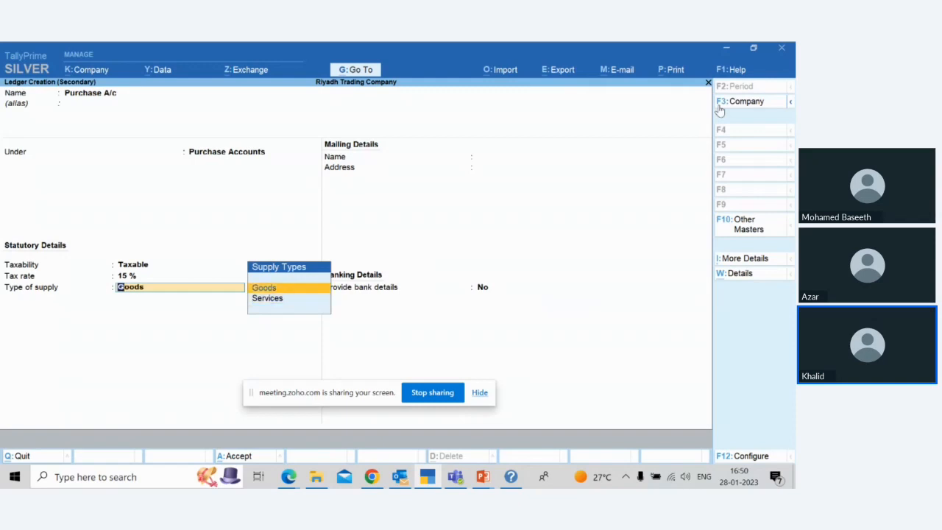
pyautogui.press('Return')
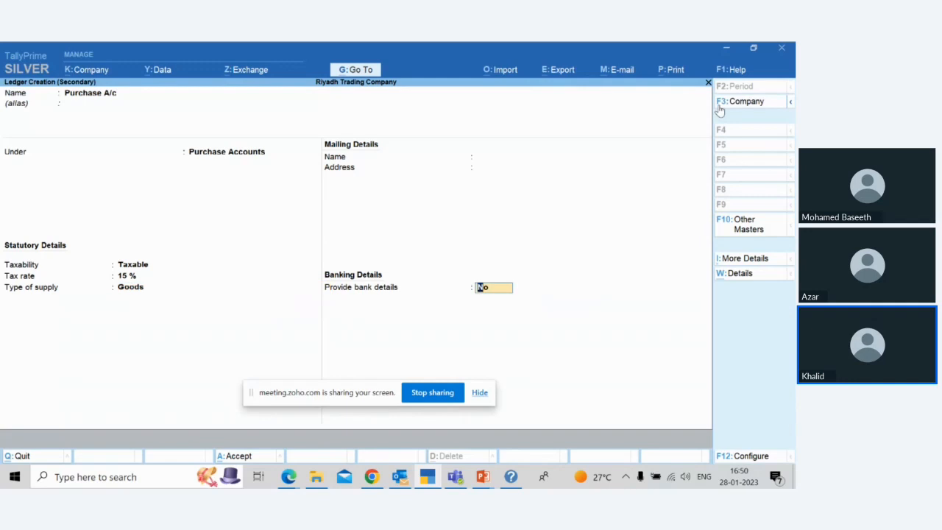
pyautogui.press('Return')
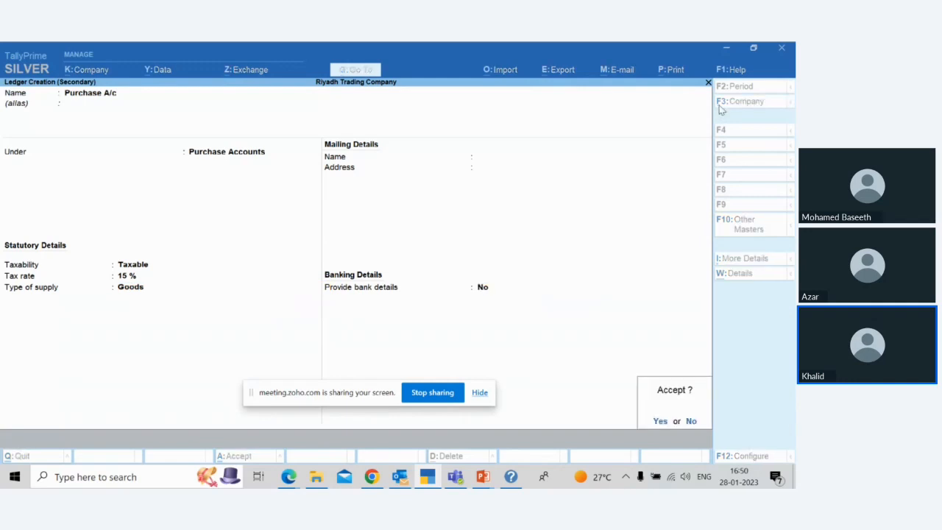
pyautogui.press('Return')
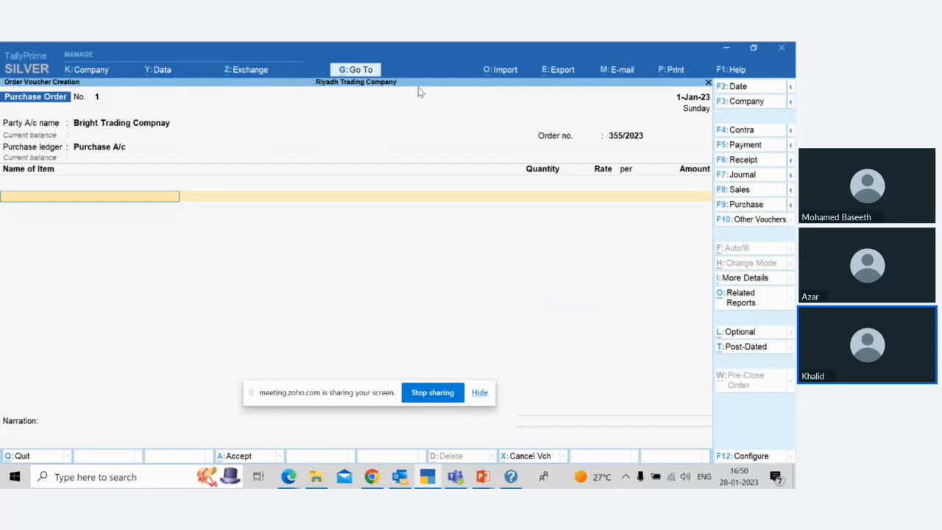
# Step: Create a stock item named 5Amp Modular Switch - White from within the purchase order, without an alias
pyautogui.press('alt')
pyautogui.press('space')
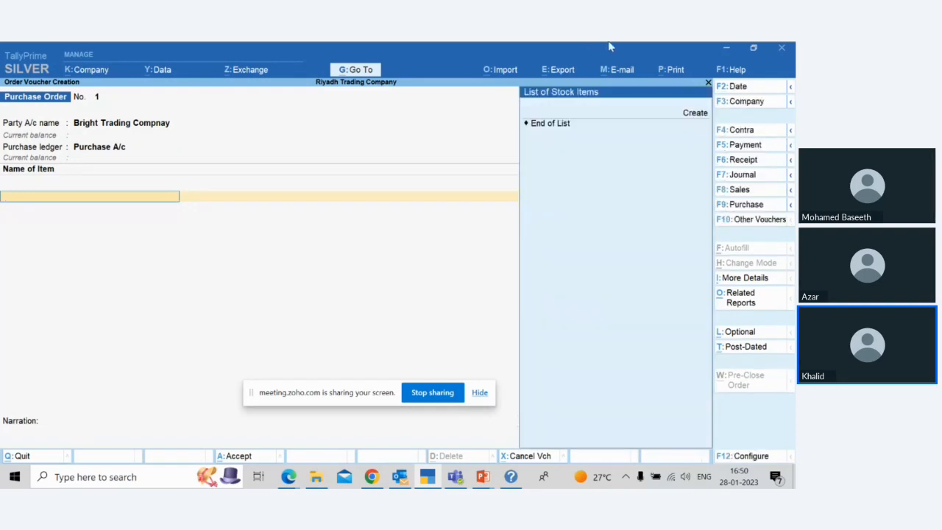
pyautogui.click(695, 115)
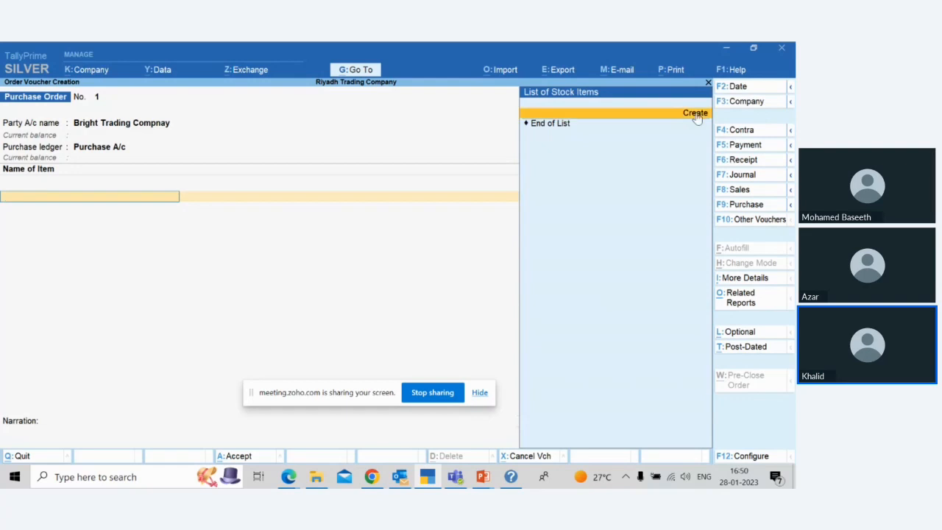
pyautogui.click(695, 115)
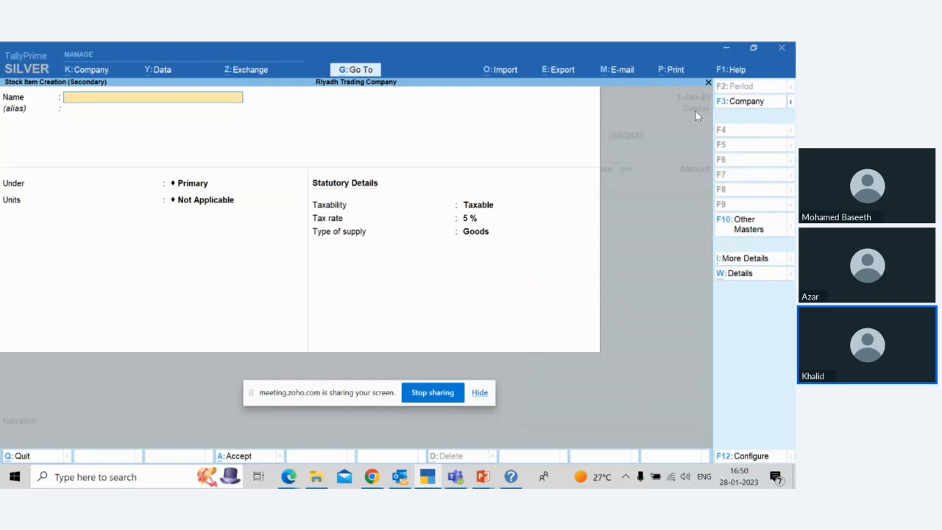
pyautogui.write('5Amp Modular Swit')
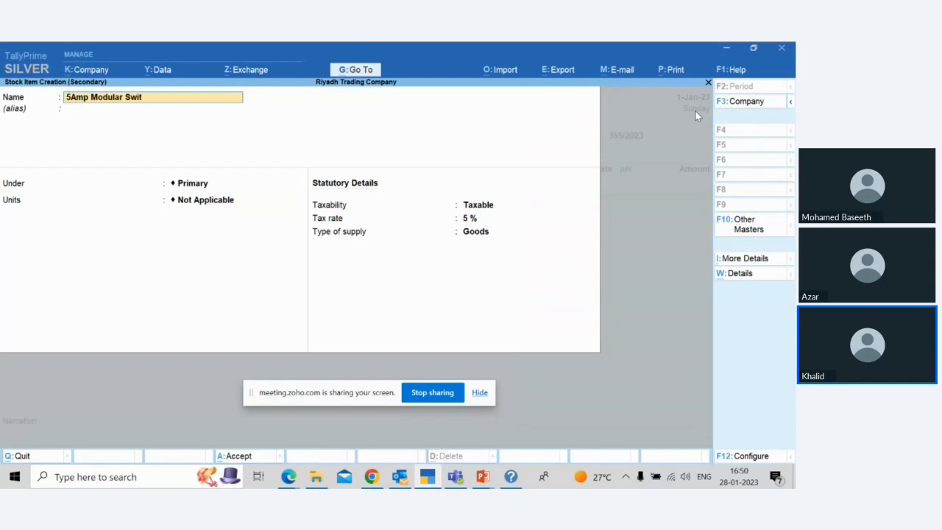
pyautogui.write('ch - White')
pyautogui.press('Return')
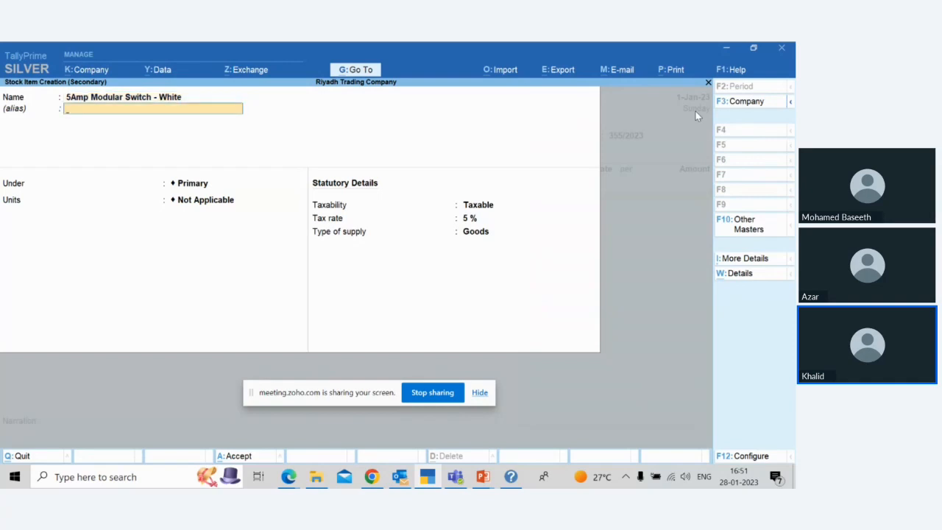
pyautogui.press('Return')
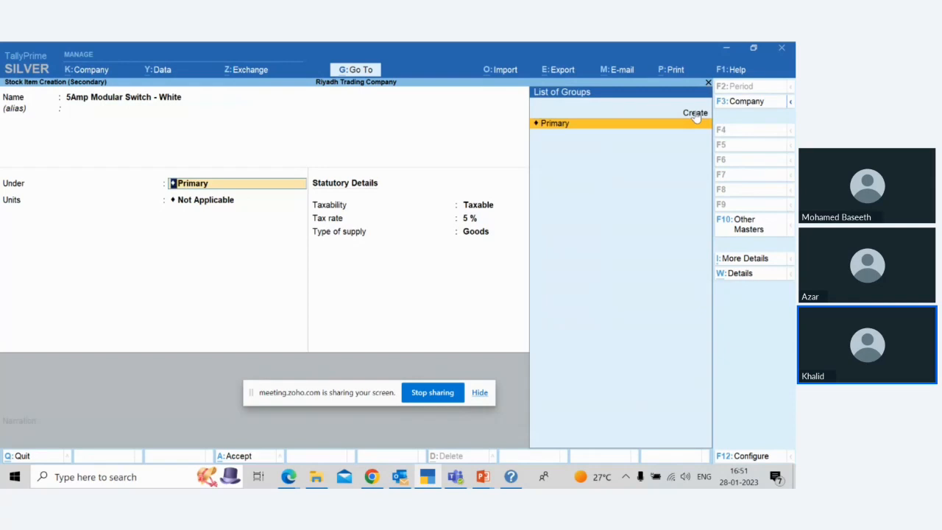
# Step: Keep the item under Primary and create its unit Nos, with formal name Numbers and 0 decimal places
pyautogui.press('Return')
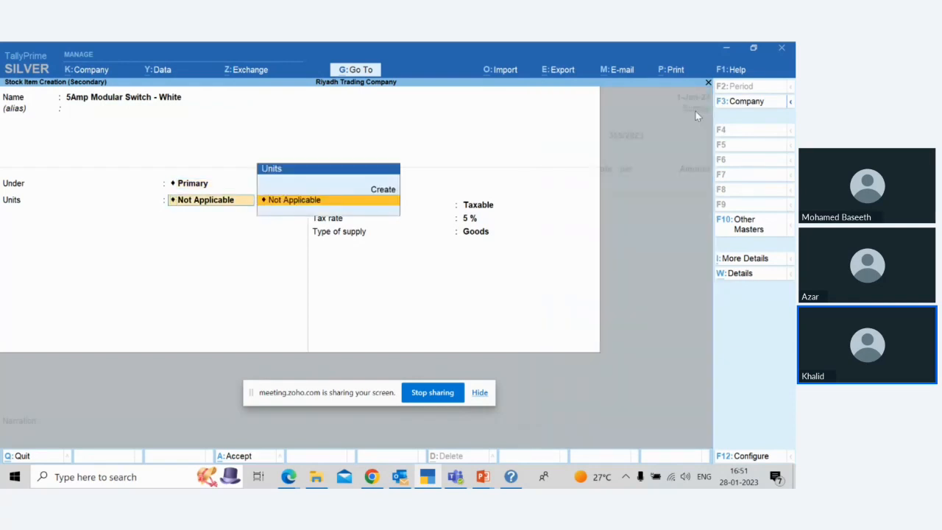
pyautogui.hotkey('alt', 'c')
pyautogui.write('Nos')
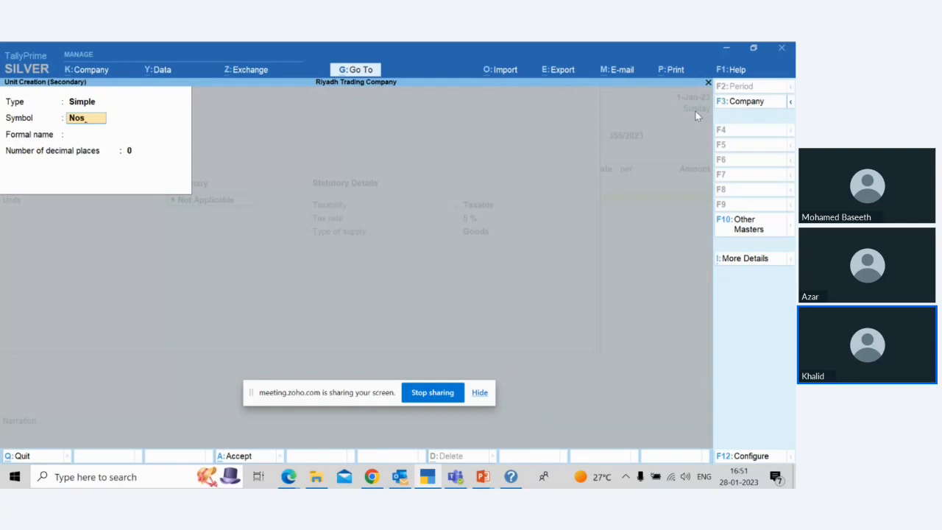
pyautogui.press('Return')
pyautogui.write('Numbers')
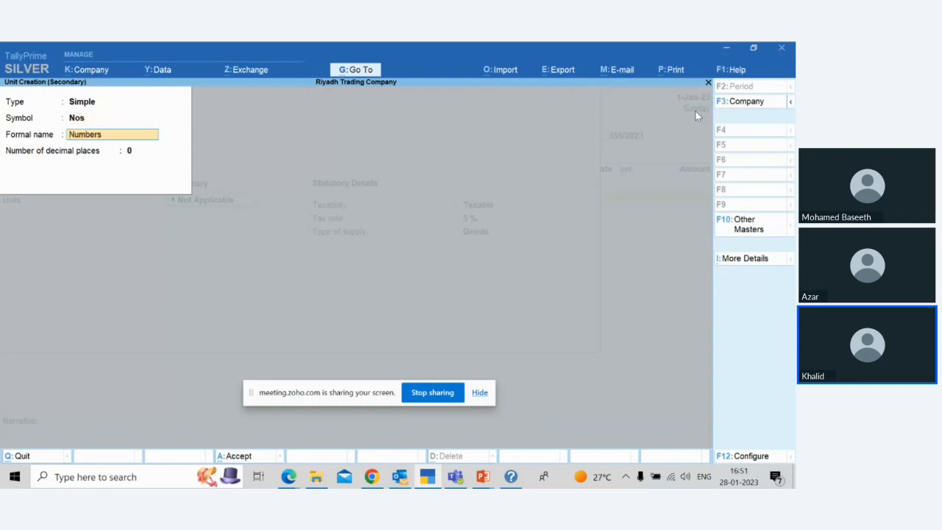
pyautogui.press('Return')
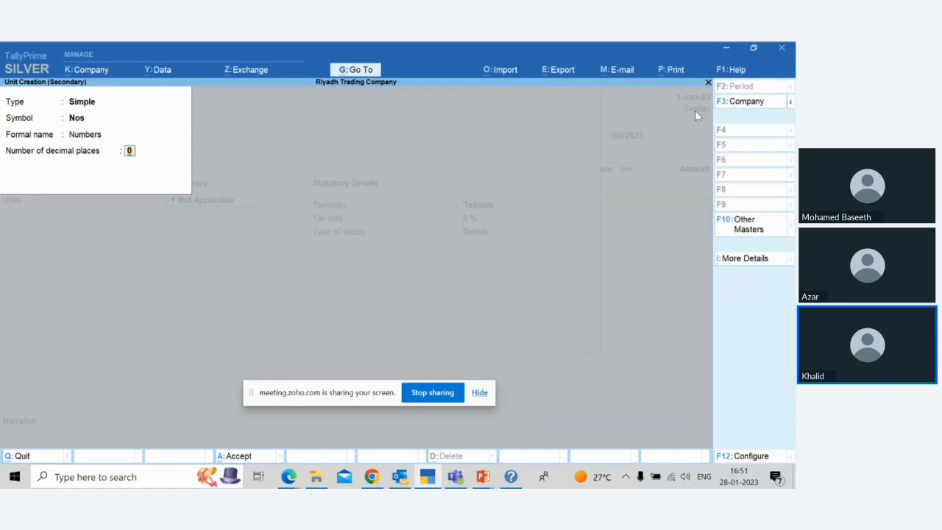
pyautogui.press('Return')
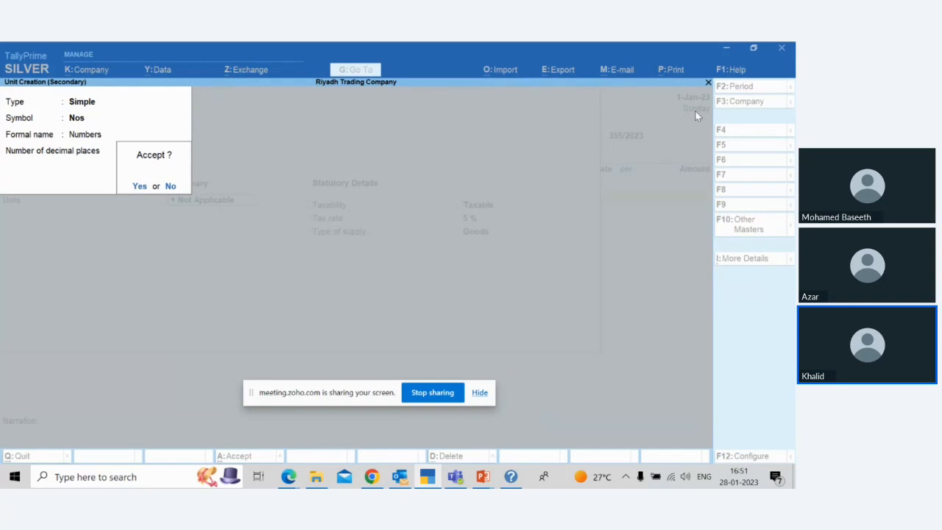
pyautogui.press('Return')
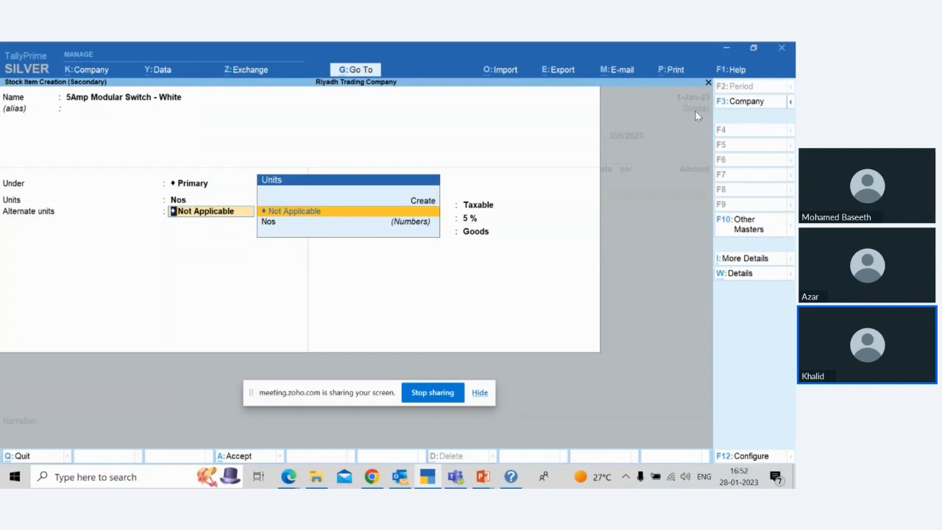
# Step: Create the simple unit Bx, with formal name Box and 0 decimal places, as the item's alternate unit
pyautogui.press('Up')
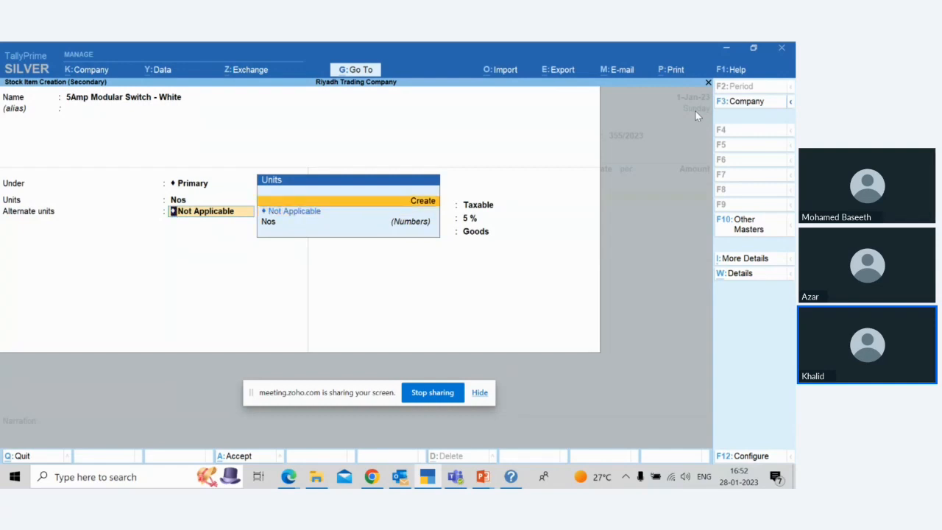
pyautogui.press('Return')
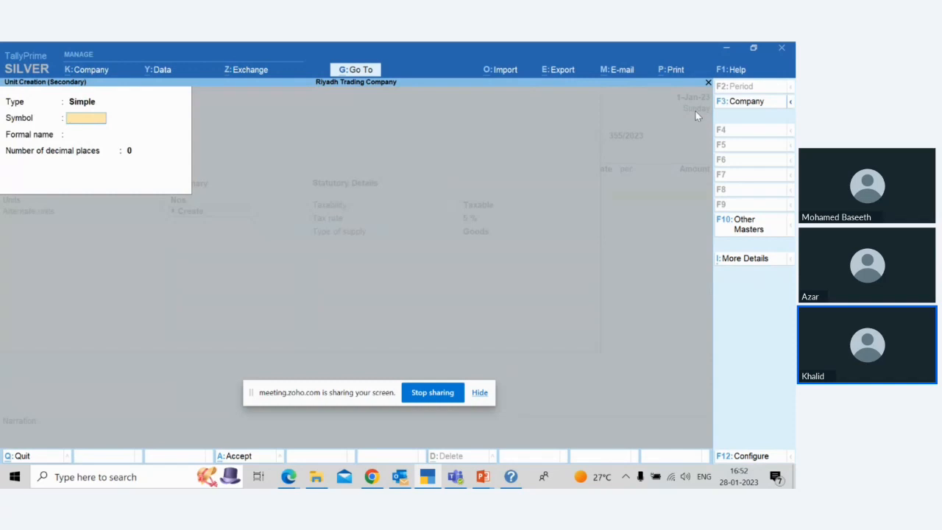
pyautogui.write('Bx')
pyautogui.press('Return')
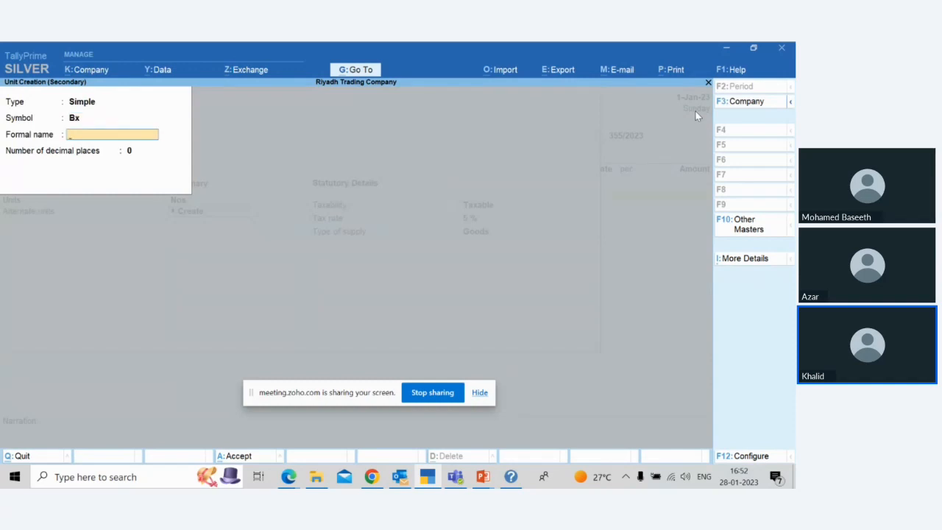
pyautogui.write('Box')
pyautogui.press('Return')
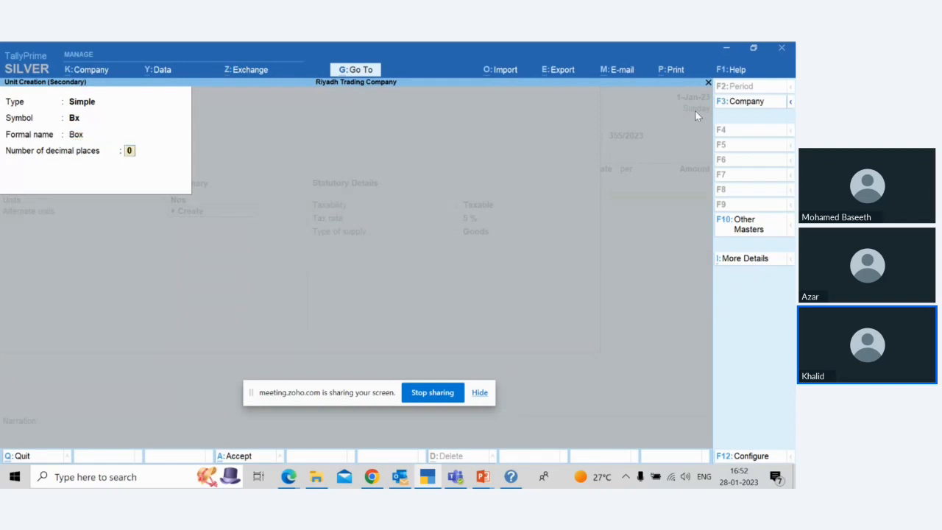
pyautogui.press('Return')
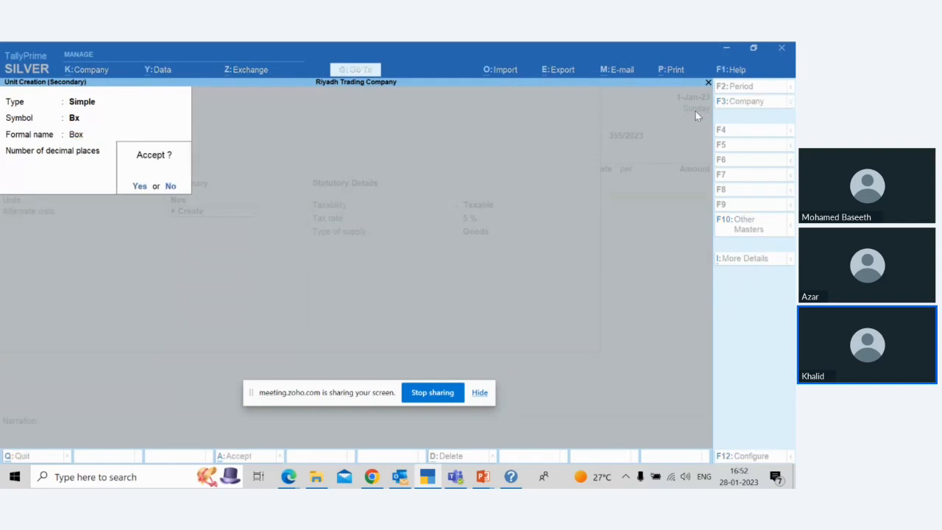
pyautogui.press('Return')
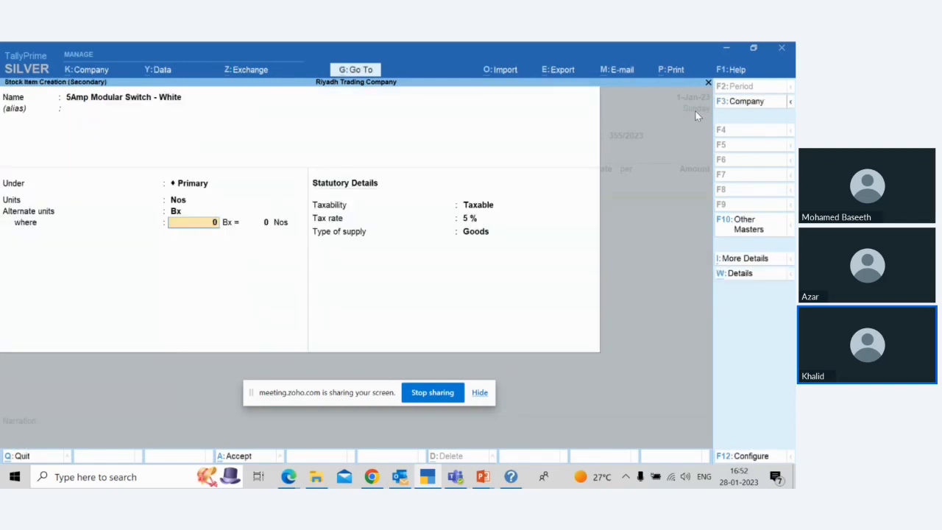
# Step: Define the alternate unit conversion as 1 Bx = 20 Nos
pyautogui.write('1')
pyautogui.press('Return')
pyautogui.write('20')
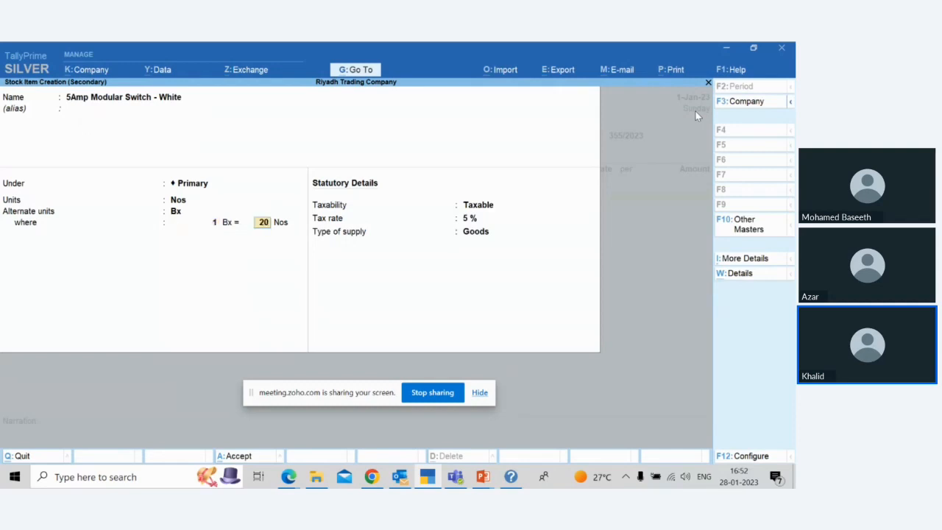
pyautogui.press('Return')
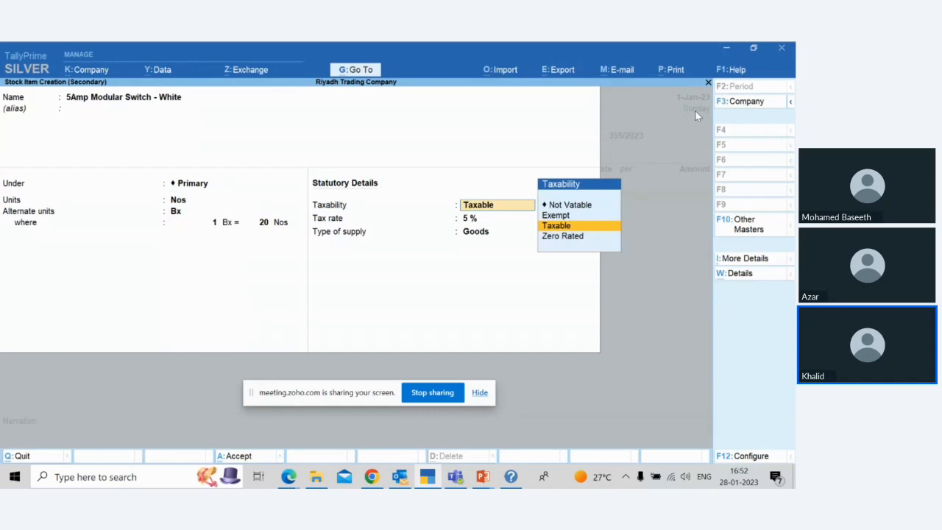
# Step: Keep the item Taxable with supply type Goods, set its tax rate to 15 % from 1-Jan-23, and save the item
pyautogui.press('Return')
pyautogui.write('15')
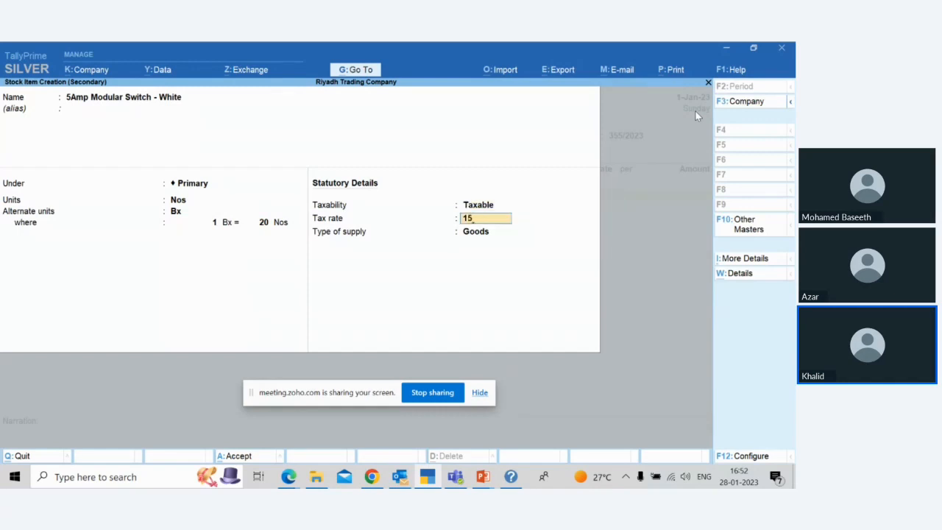
pyautogui.press('Return')
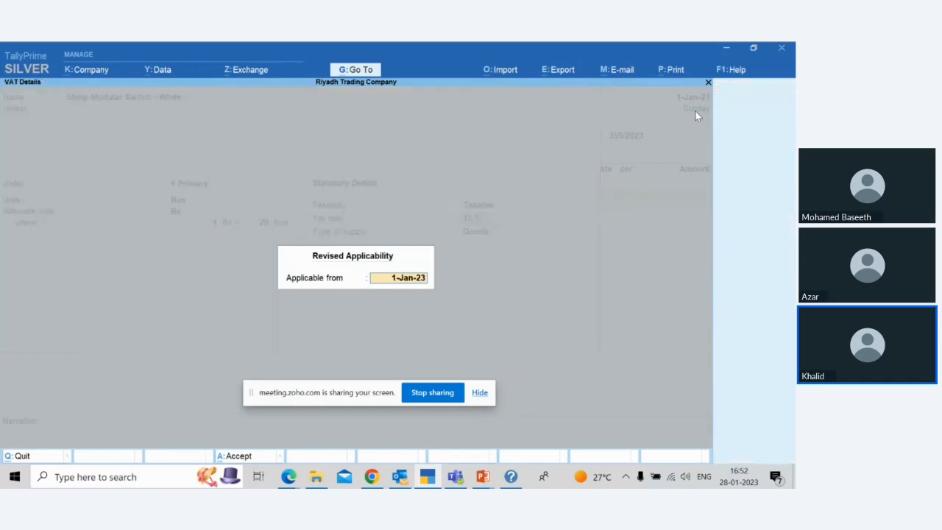
pyautogui.press('Return')
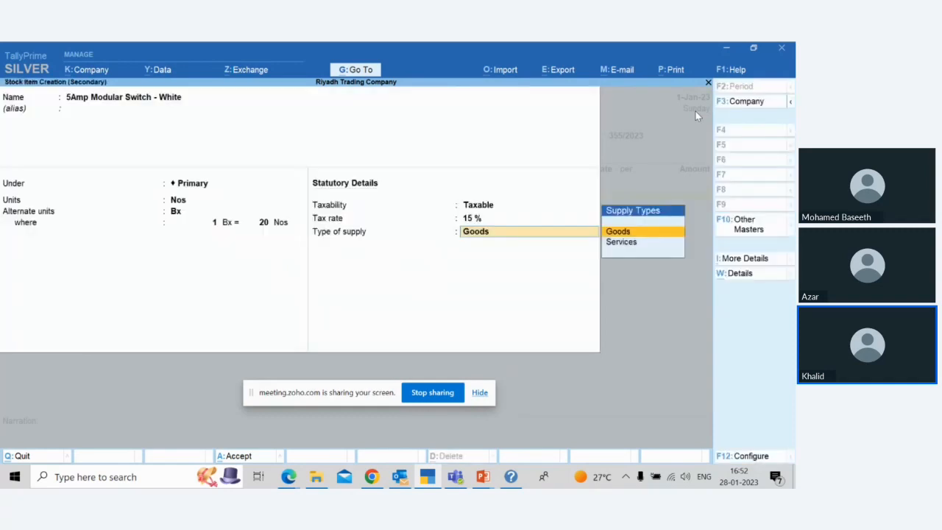
pyautogui.press('Return')
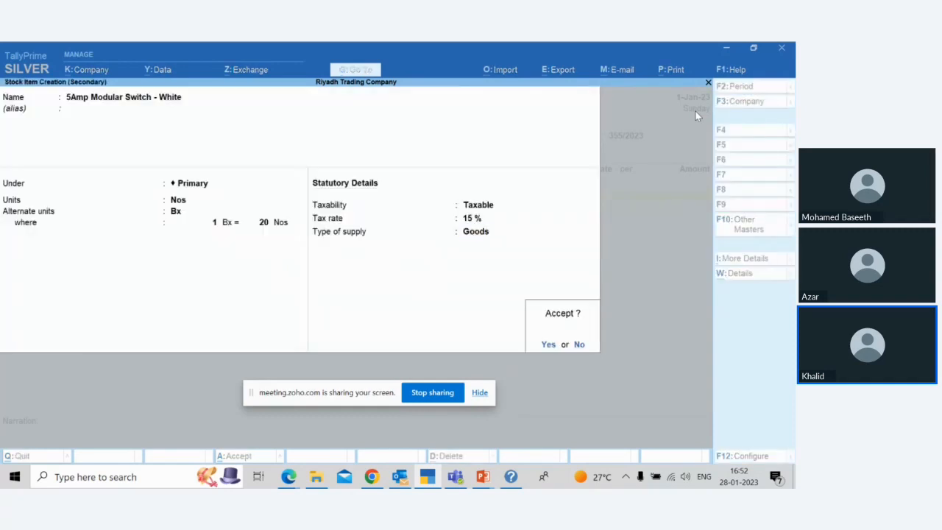
pyautogui.press('Return')
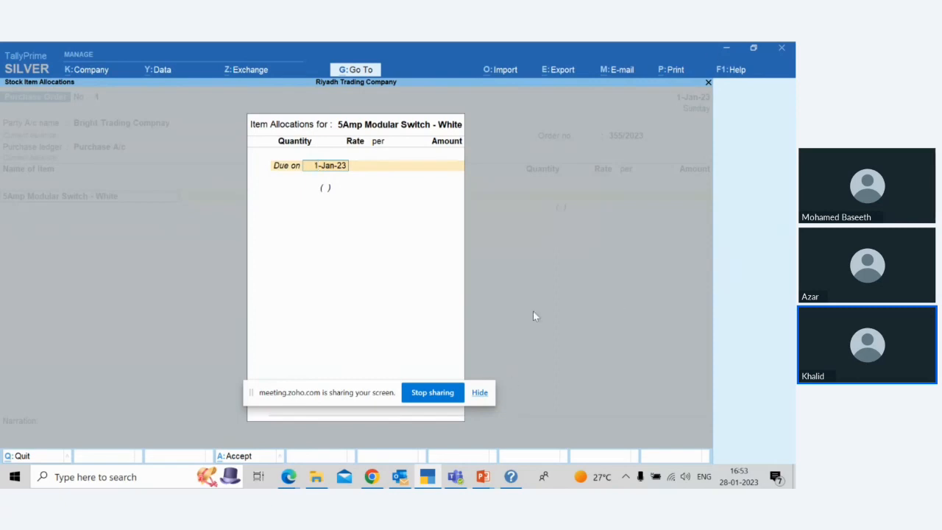
# Step: Switch to the Zoho Meeting webinar page to review the attendee list, and return to TallyPrime
pyautogui.moveTo(426, 474)
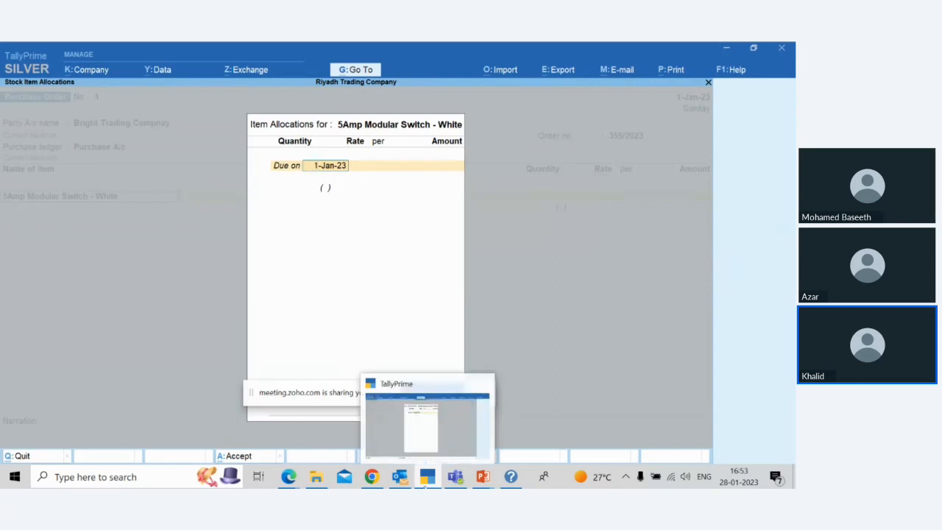
pyautogui.hotkey('alt', 'Tab')
pyautogui.hotkey('alt', 'Tab')
pyautogui.hotkey('alt', 'Tab')
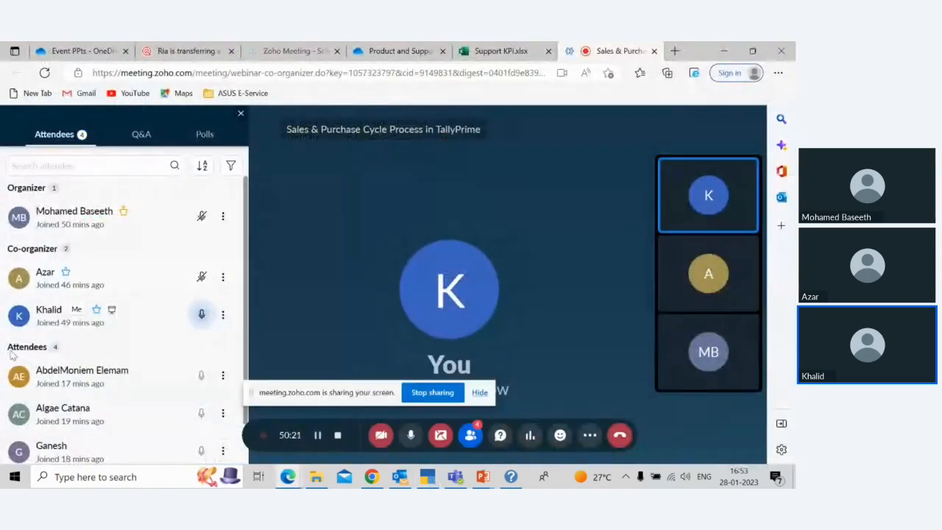
pyautogui.scroll(-1, 50, 356)
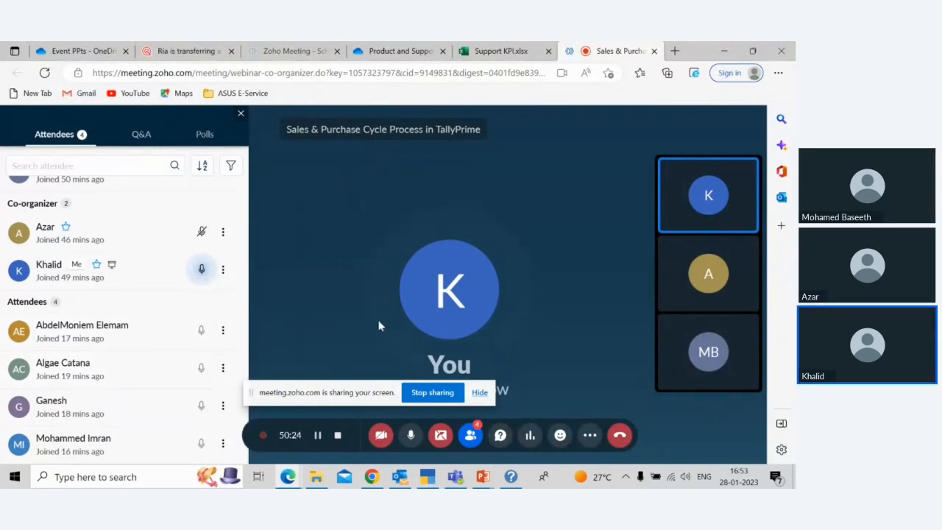
pyautogui.hotkey('alt', 'Tab')
pyautogui.hotkey('alt', 'Tab')
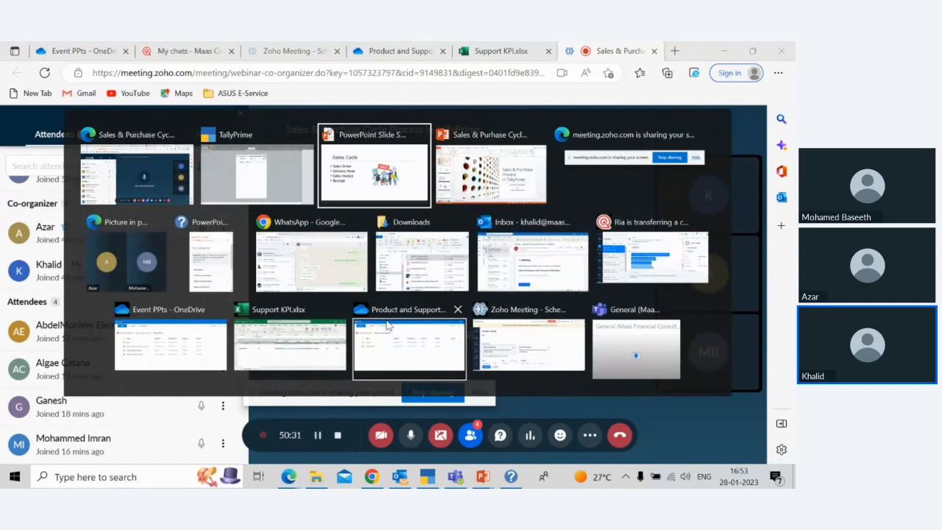
pyautogui.hotkey('alt', 'shift', 'Tab')
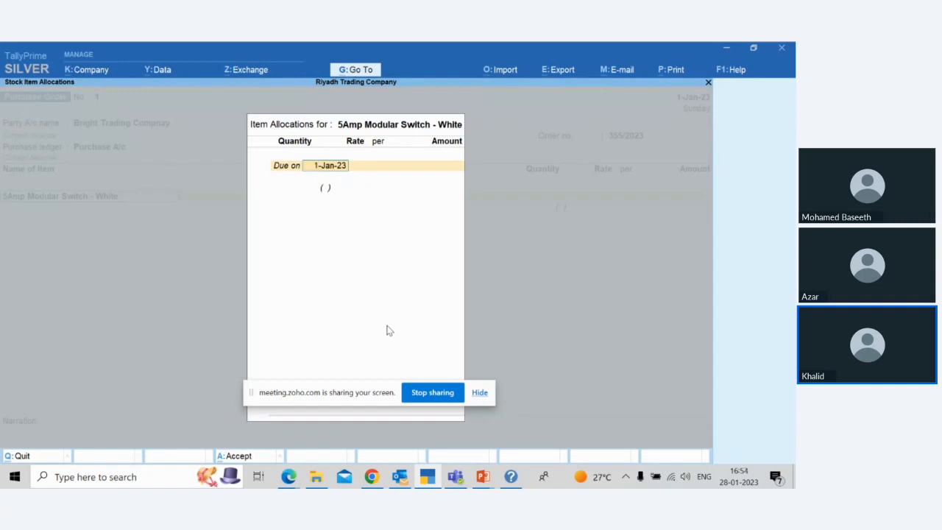
# Step: Try entering the switch's due date as 5-Jan-23 and as 10 Days
pyautogui.write('5/1')
pyautogui.press('Return')
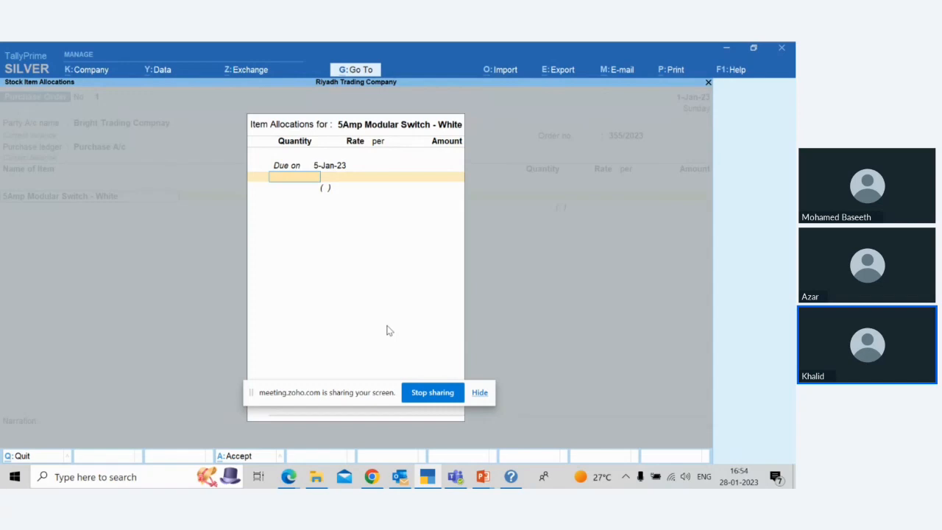
pyautogui.press('BackSpace')
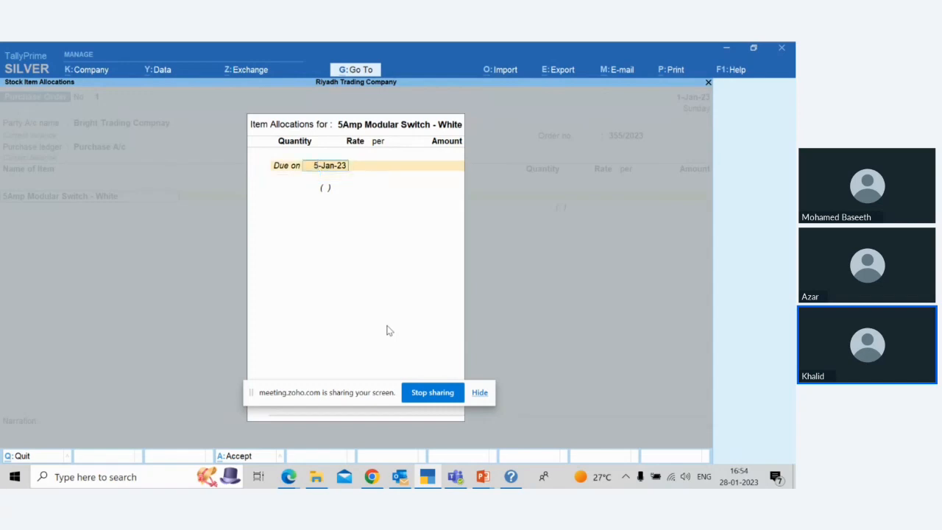
pyautogui.write('10')
pyautogui.press('Return')
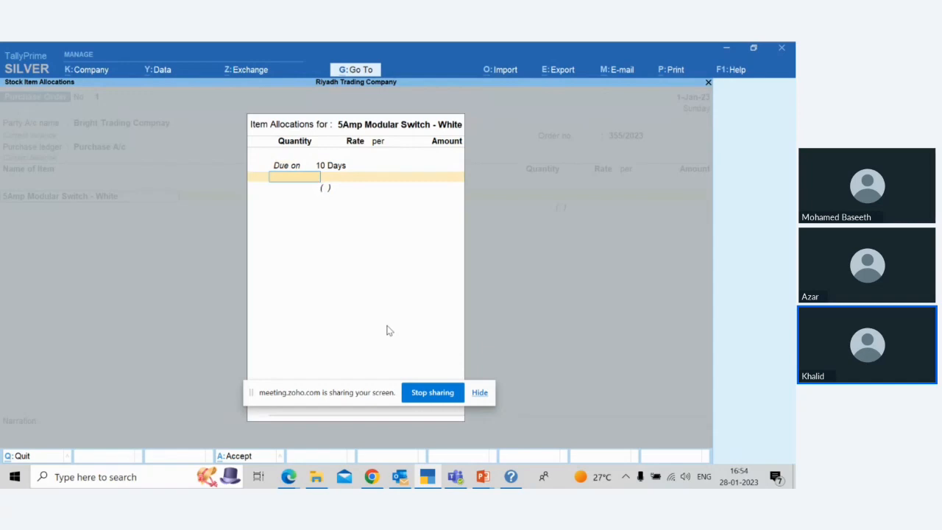
# Step: Set the due date in the switch's item allocation to 10-Jan-23
pyautogui.press('BackSpace')
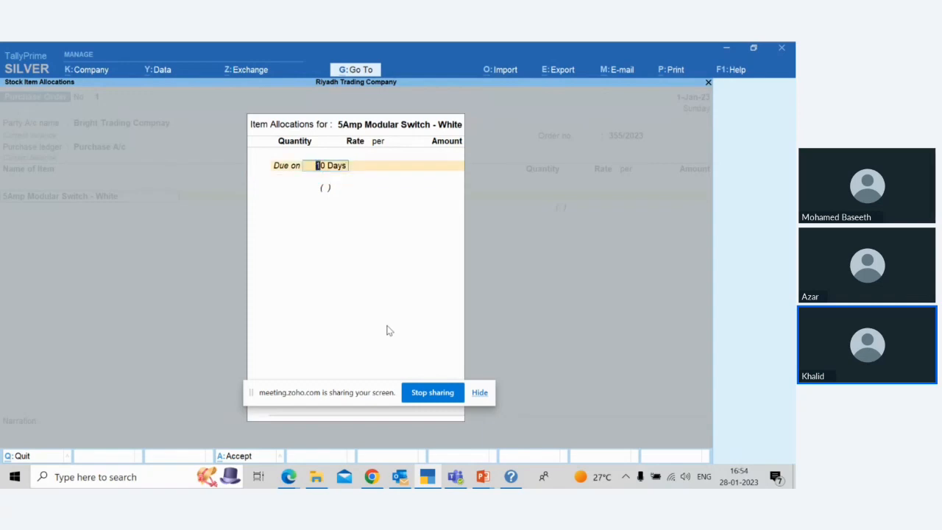
pyautogui.write('10/1')
pyautogui.press('Return')
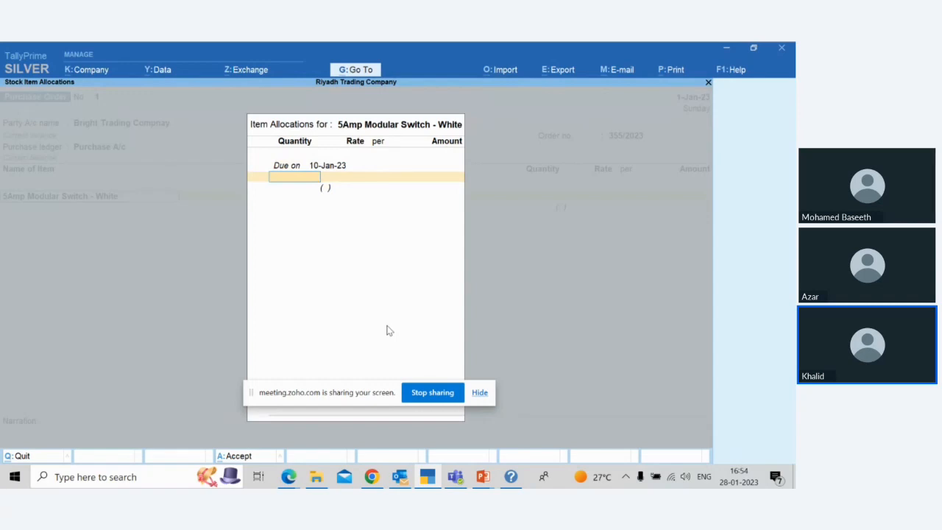
# Step: Enter an order quantity of 200 Nos for the switch
pyautogui.write('200n')
pyautogui.press('Return')
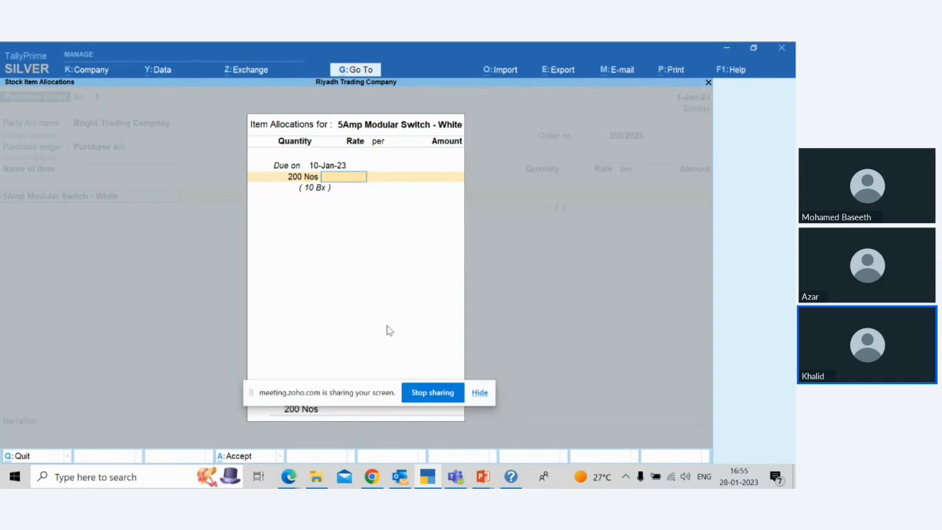
# Step: Set the switch's order quantity to 200 in the alternate unit Bx
pyautogui.press('BackSpace')
pyautogui.write('200')
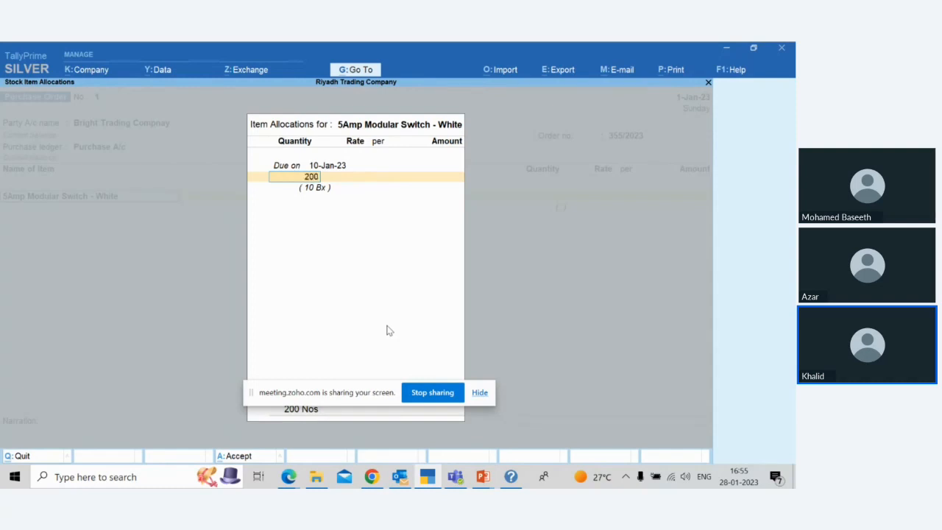
pyautogui.write('B')
pyautogui.press('Return')
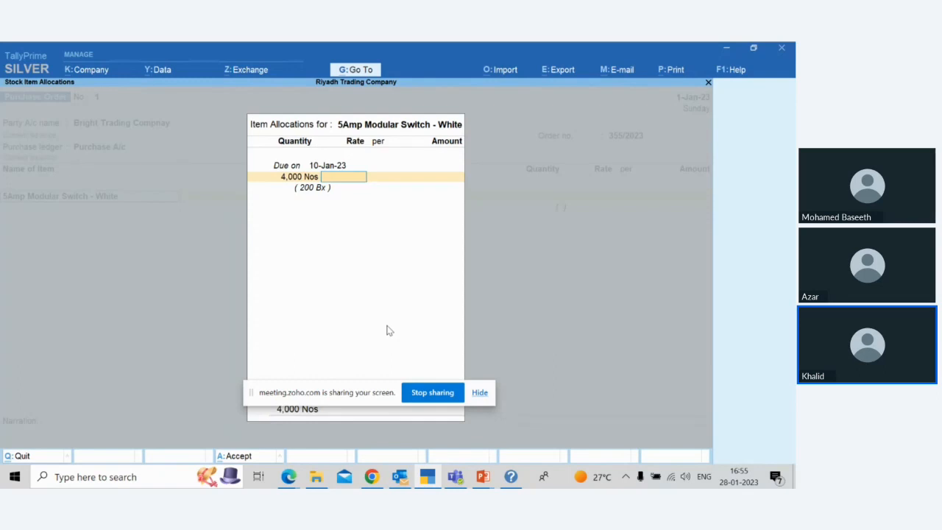
# Step: Enter a rate of 5.00 per Nos for the switch
pyautogui.write('5')
pyautogui.press('Return')
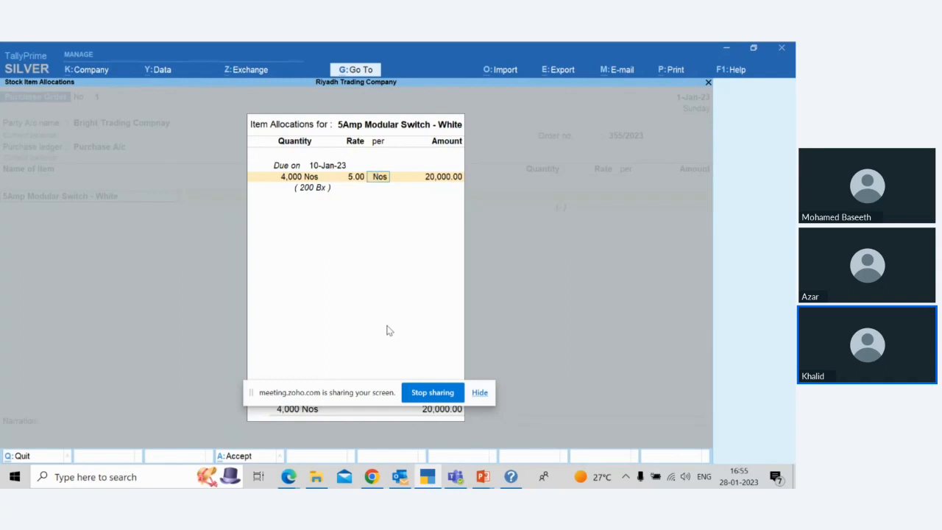
pyautogui.press('Return')
# Step: Set the switch's rate to 100.00 per Bx
pyautogui.press('BackSpace')
pyautogui.press('BackSpace')
pyautogui.write('100')
pyautogui.press('Return')
pyautogui.write('Bx')
pyautogui.press('Return')
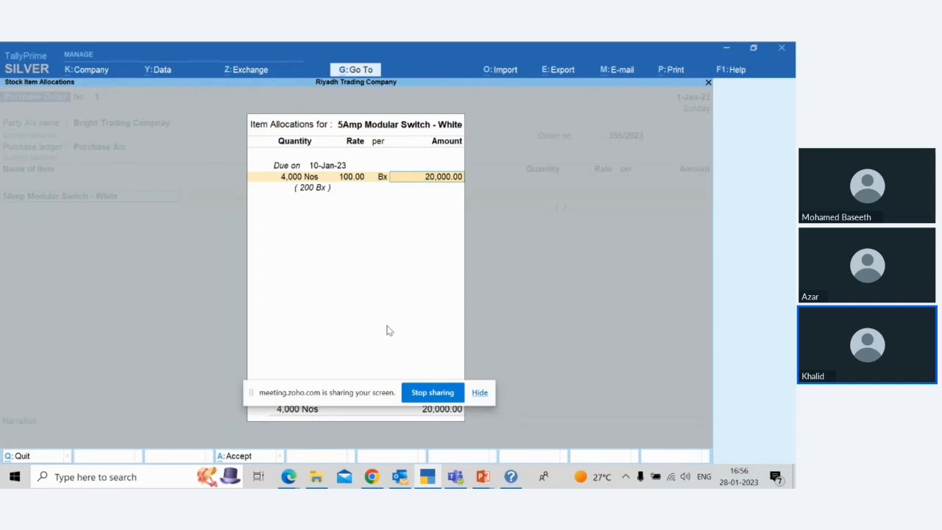
# Step: Change the switch's rate to 5.00 per Nos in its item allocation
pyautogui.hotkey('shift', 'Tab')
pyautogui.hotkey('shift', 'Tab')
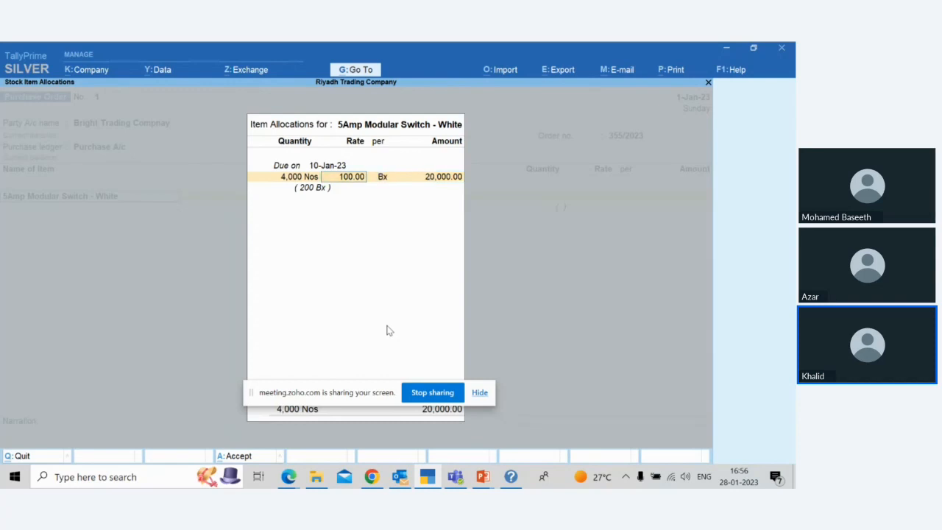
pyautogui.write('5')
pyautogui.press('Return')
pyautogui.write('n')
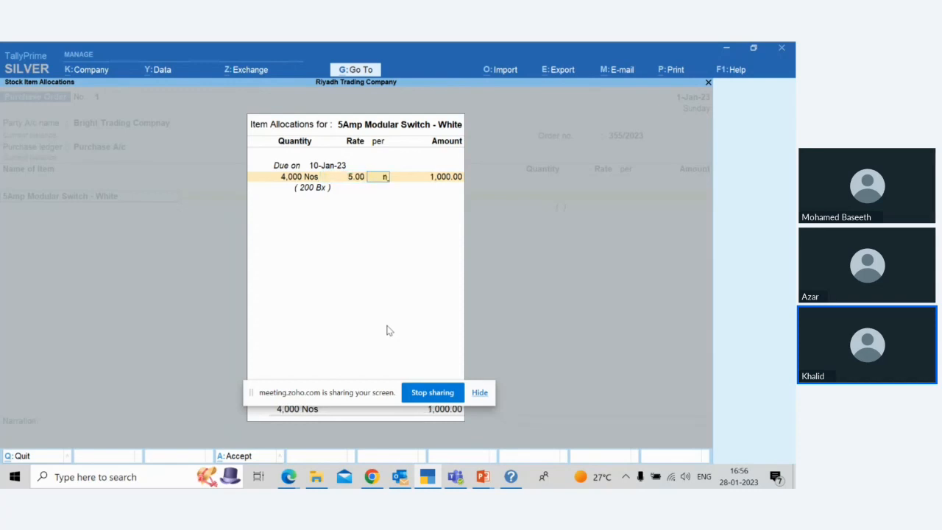
pyautogui.press('Return')
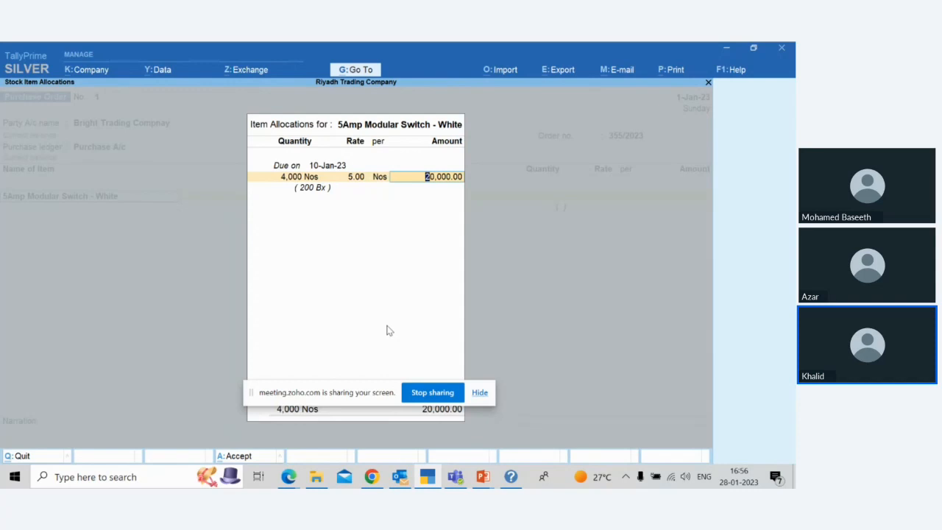
# Step: Accept the switch's item allocation and finish the item lines of the purchase order
pyautogui.press('Return')
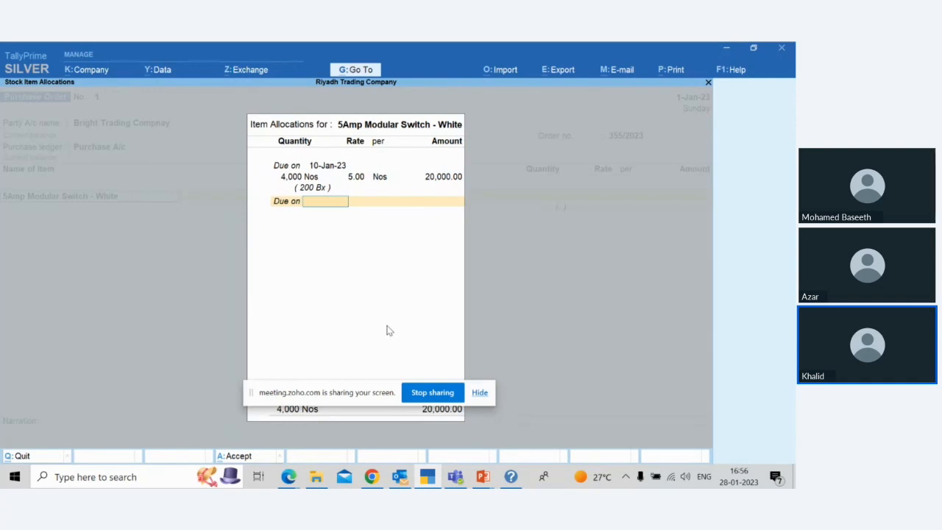
pyautogui.press('Return')
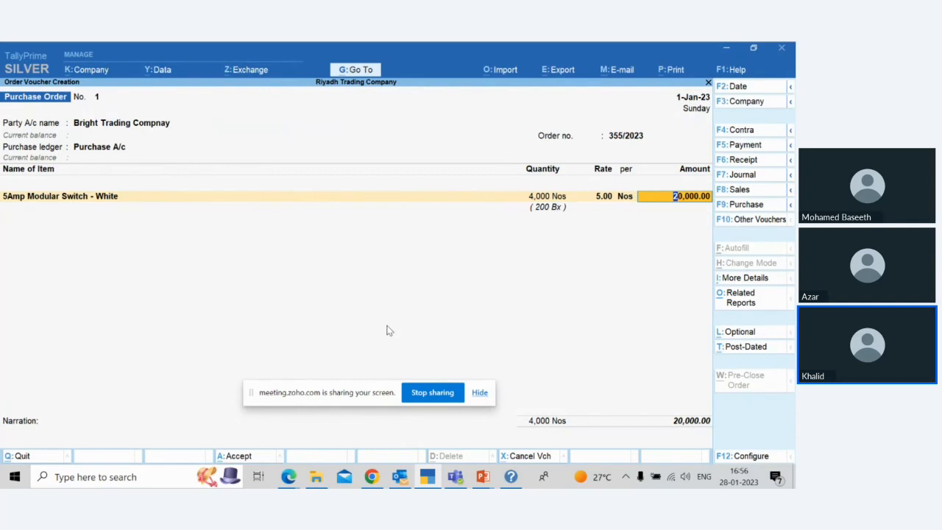
pyautogui.press('Return')
pyautogui.press('Return')
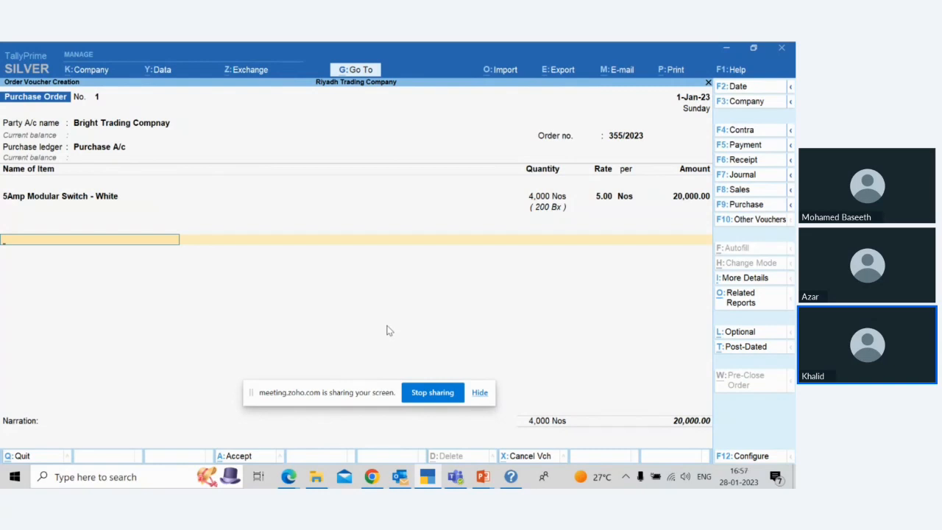
pyautogui.press('Return')
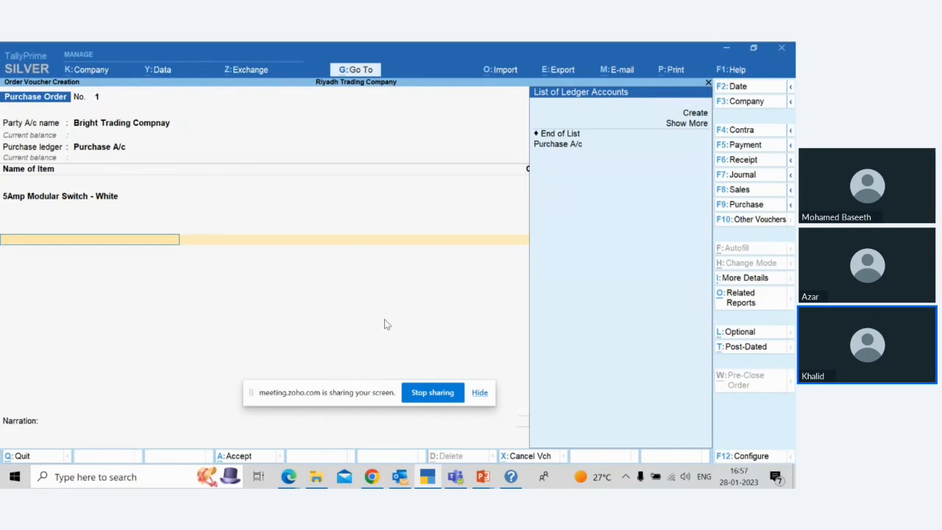
# Step: Create a ledger named VAT under Duties & Taxes with duty type VAT and add it to the purchase order
pyautogui.click(691, 114)
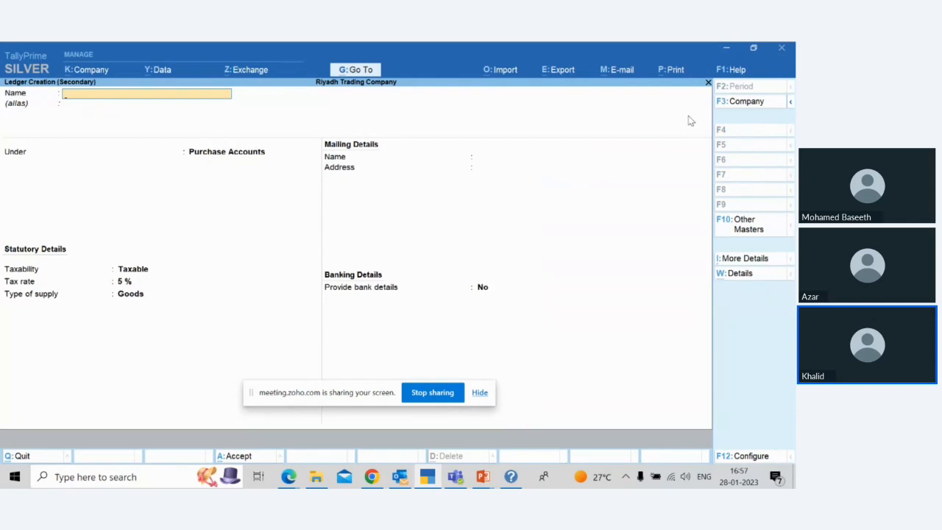
pyautogui.write('VAT')
pyautogui.press('Return')
pyautogui.press('Return')
pyautogui.write('Dutie')
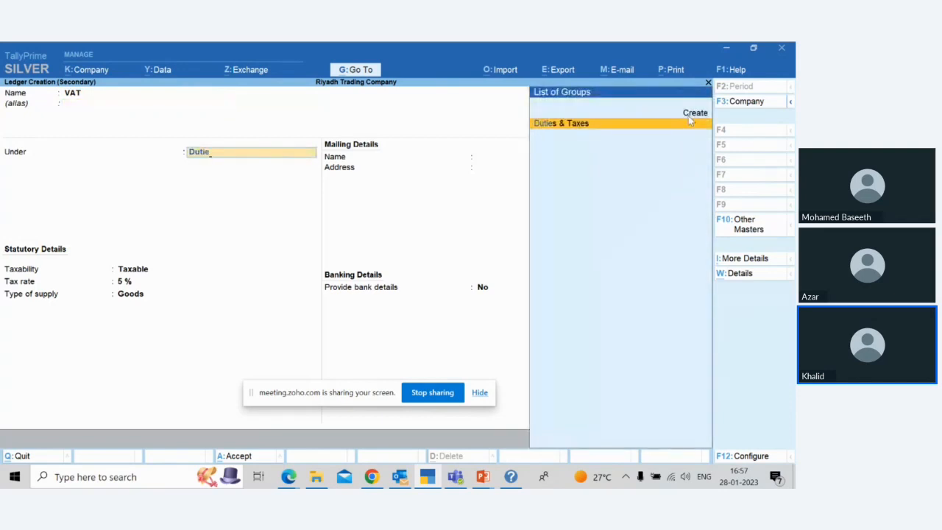
pyautogui.press('Return')
pyautogui.press('Down')
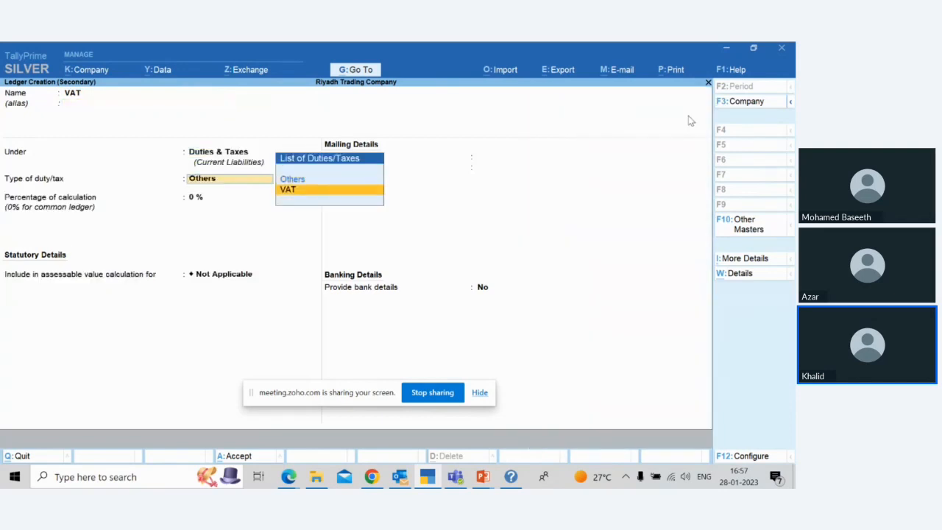
pyautogui.press('Return')
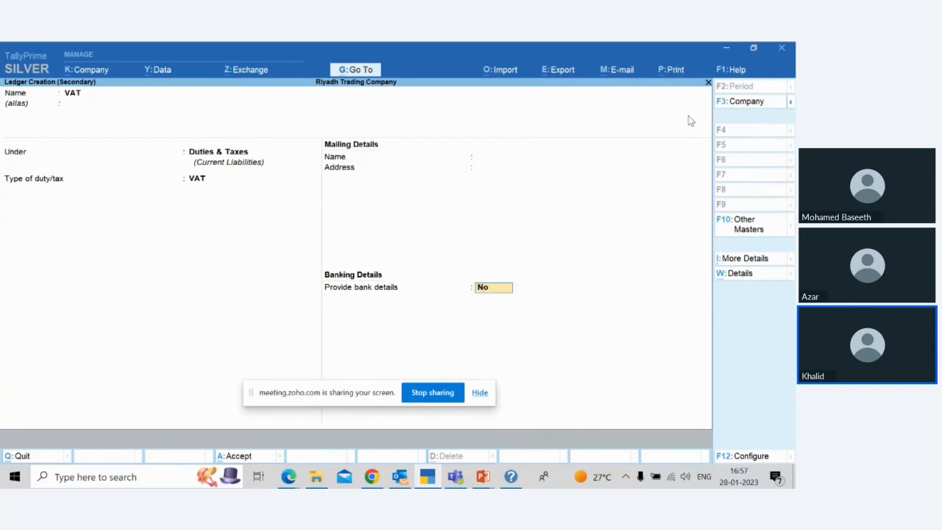
pyautogui.press('Return')
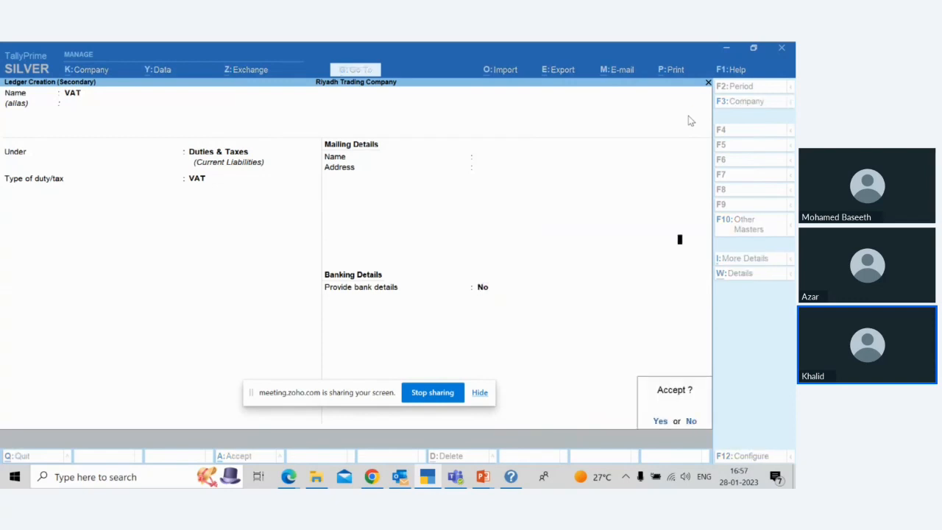
pyautogui.press('Return')
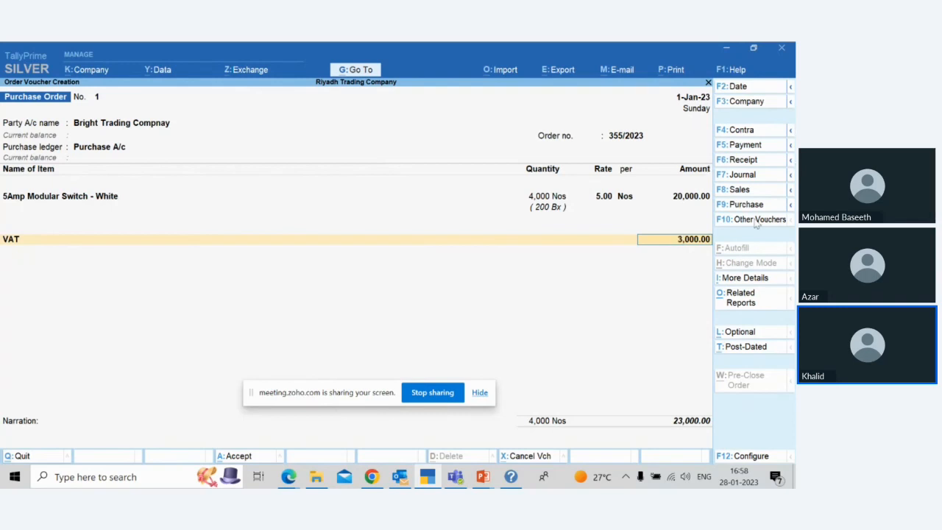
# Step: Examine which additional details are available for the VAT ledger in the purchase order
pyautogui.click(729, 283)
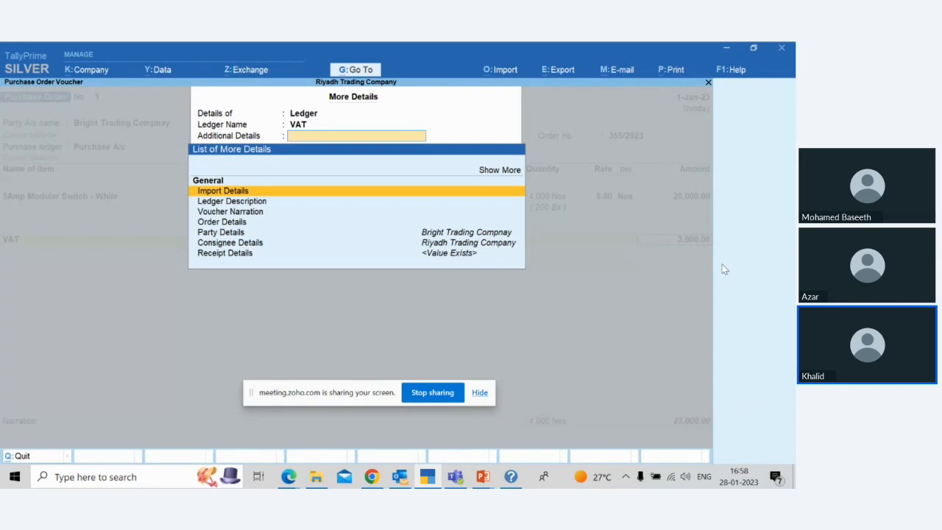
pyautogui.press('Down')
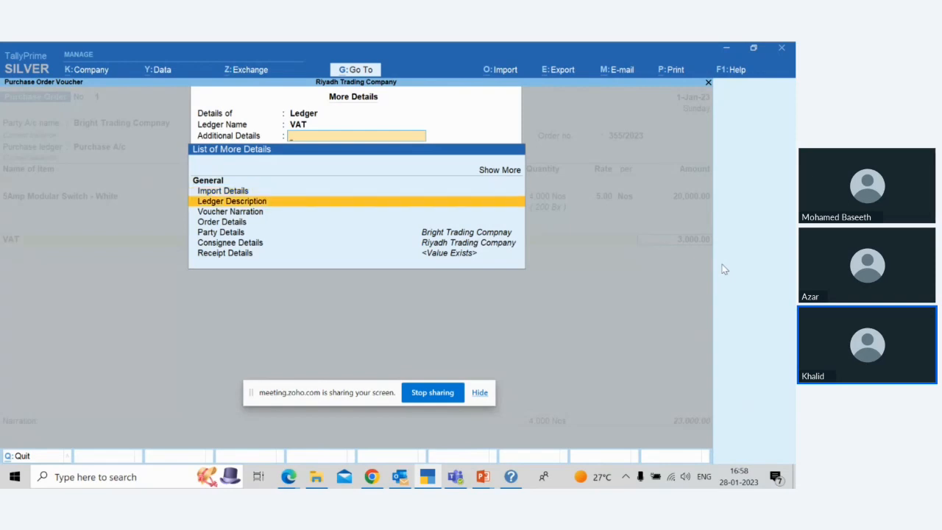
pyautogui.press('Down')
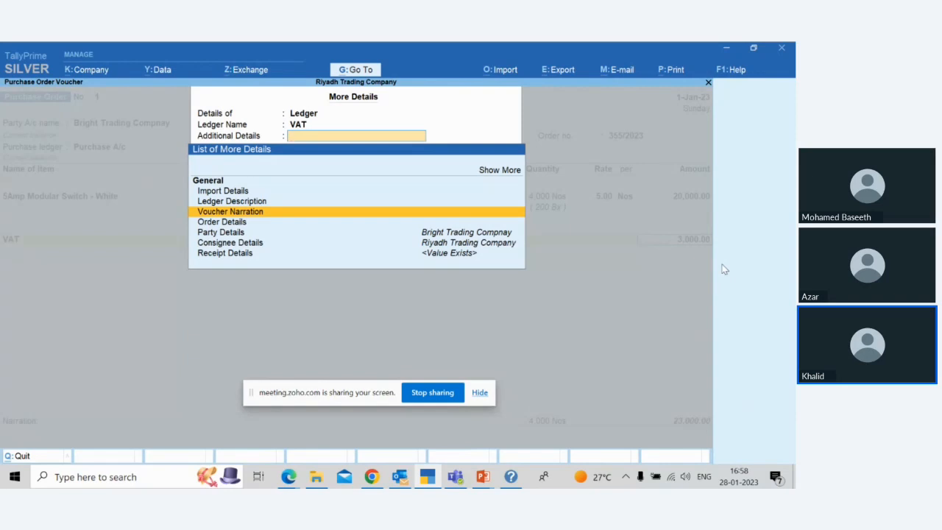
pyautogui.press('Down')
pyautogui.press('Down')
pyautogui.press('Down')
pyautogui.press('Down')
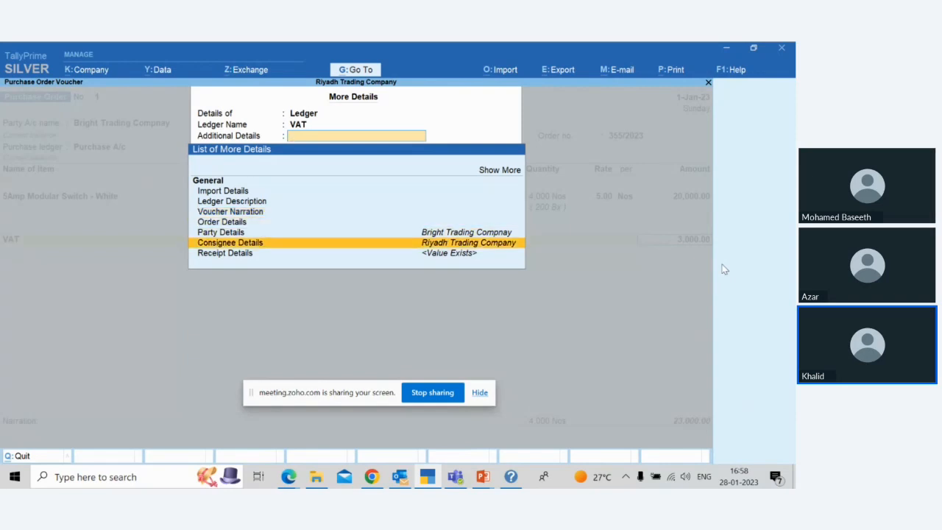
pyautogui.press('BackSpace')
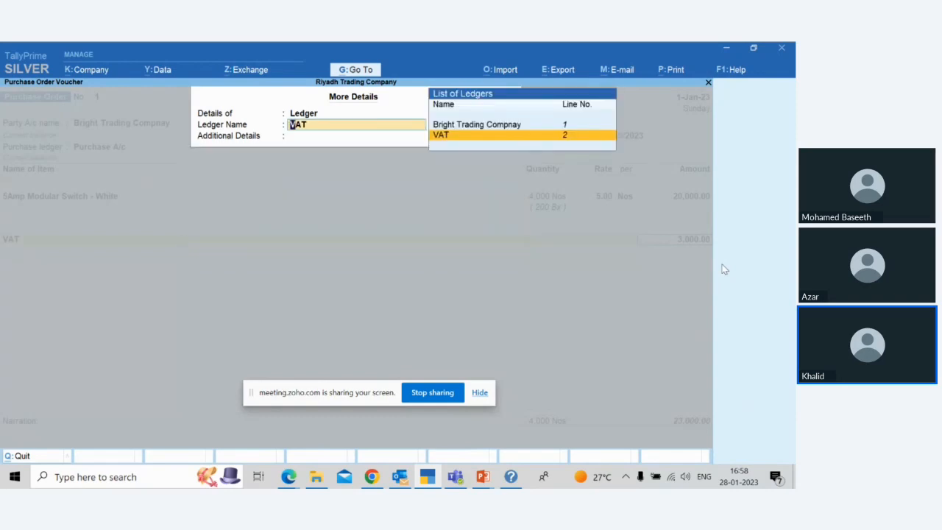
pyautogui.press('BackSpace')
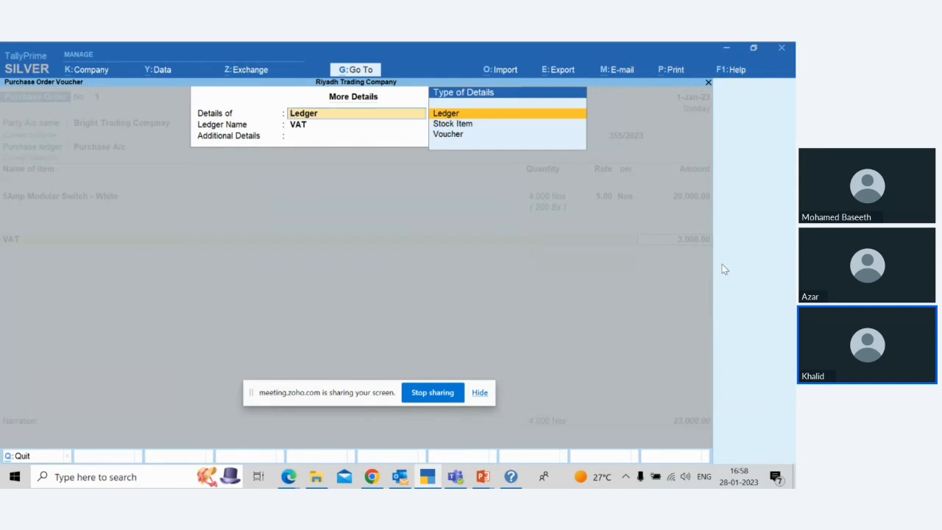
pyautogui.press('Return')
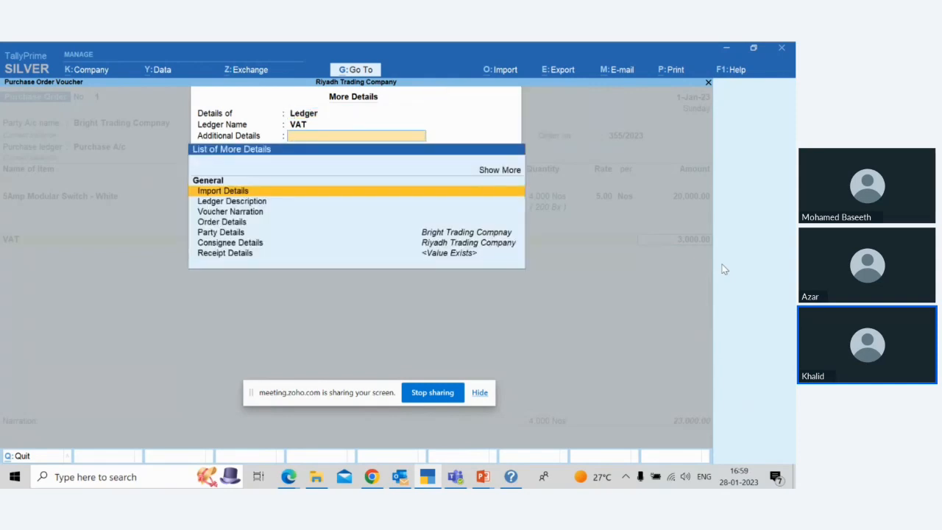
pyautogui.hotkey('ctrl', 'a')
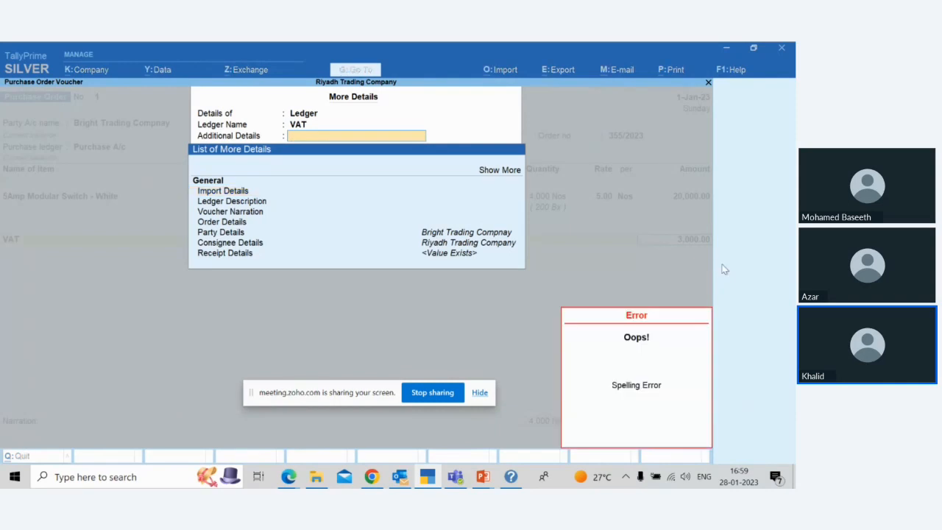
pyautogui.press('Escape')
pyautogui.press('Escape')
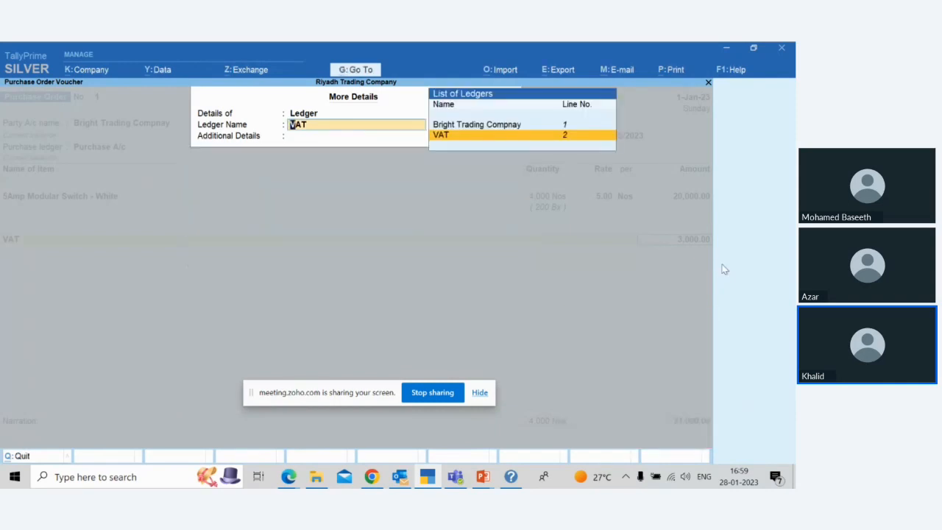
# Step: Review the receipt details of the Bright Trading Compnay ledger and return to the purchase order
pyautogui.press('Up')
pyautogui.press('Return')
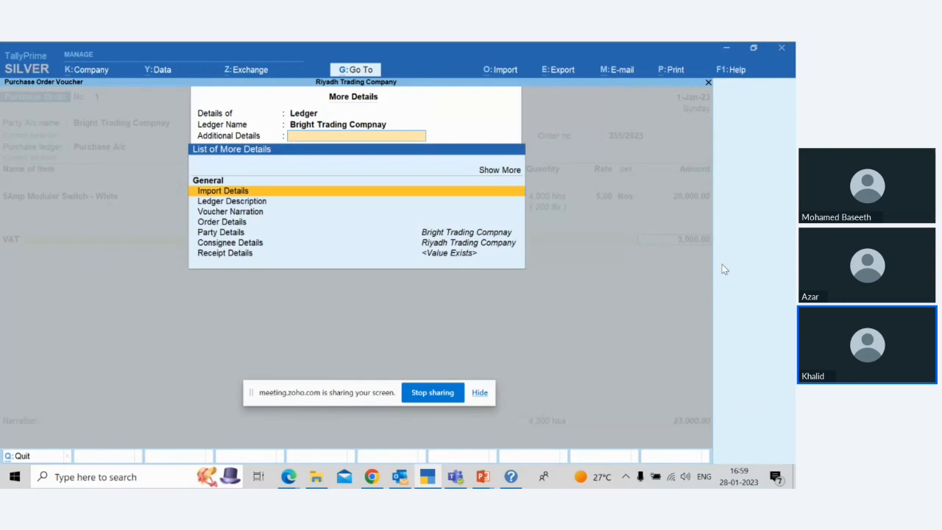
pyautogui.press('Down')
pyautogui.press('Down')
pyautogui.press('Down')
pyautogui.press('Down')
pyautogui.press('Down')
pyautogui.press('Down')
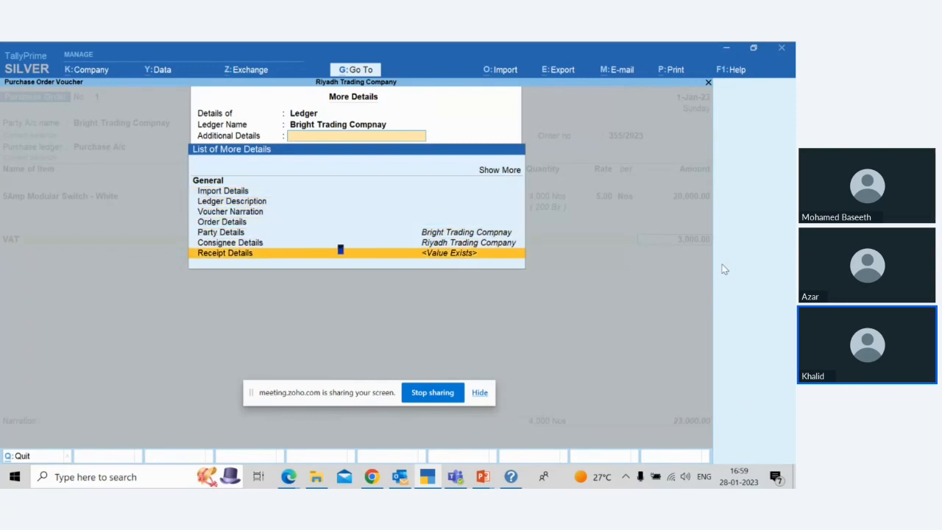
pyautogui.press('Return')
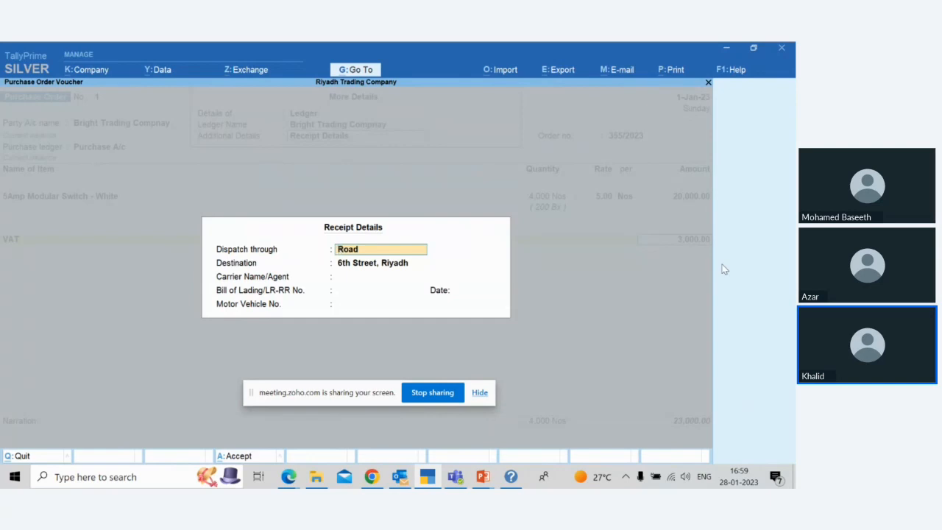
pyautogui.press('BackSpace')
pyautogui.press('Escape')
pyautogui.press('y')
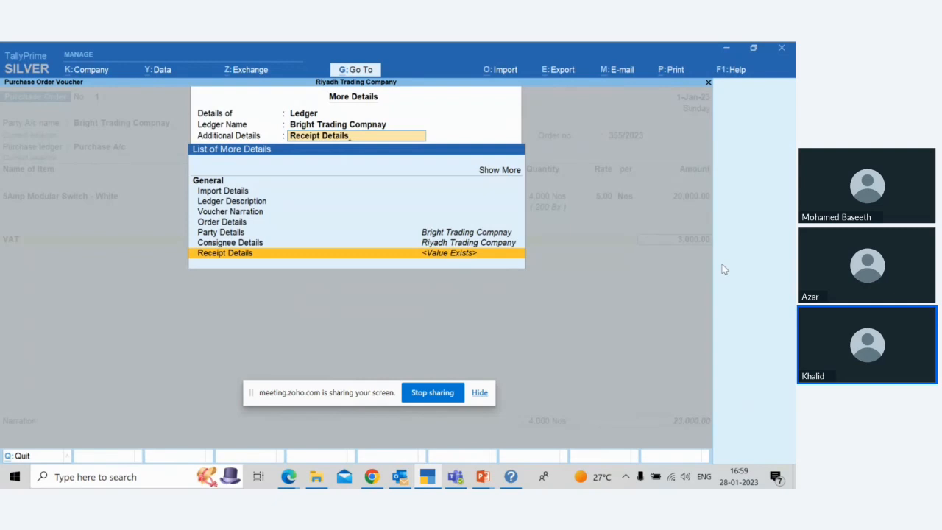
pyautogui.press('BackSpace')
pyautogui.press('Escape')
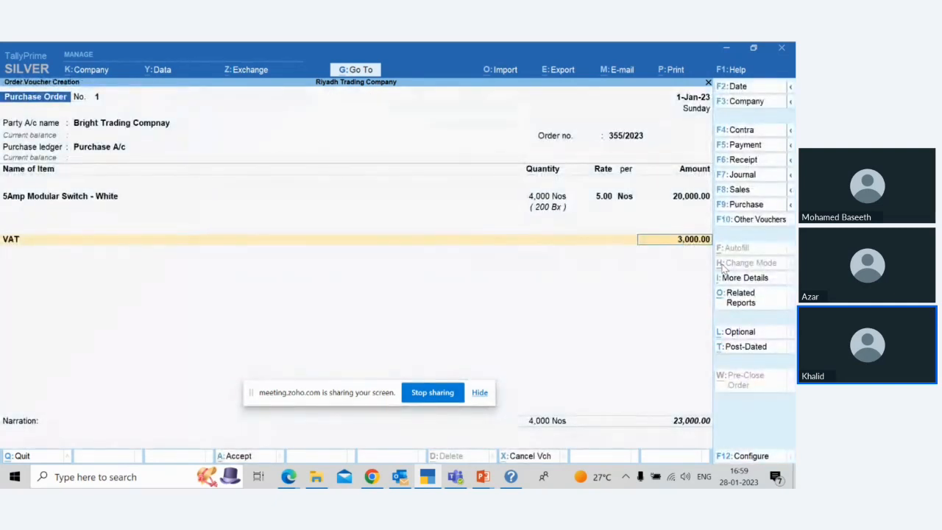
# Step: Check the VAT - Tax Analysis related report for the switch and return to the purchase order
pyautogui.click(738, 308)
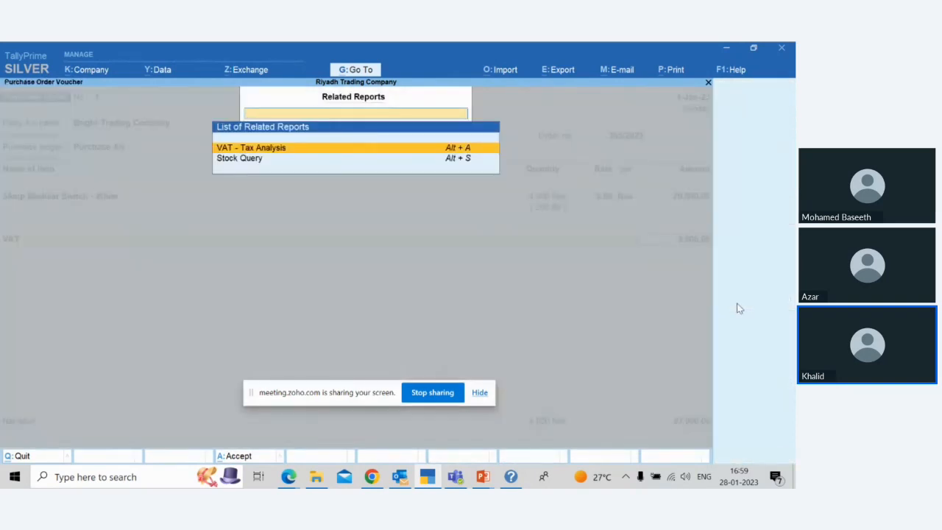
pyautogui.press('Escape')
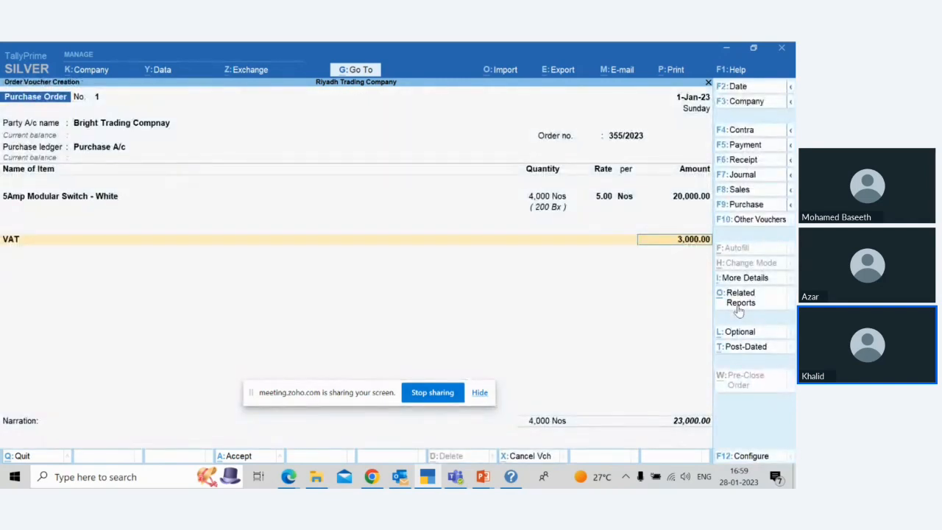
pyautogui.click(739, 308)
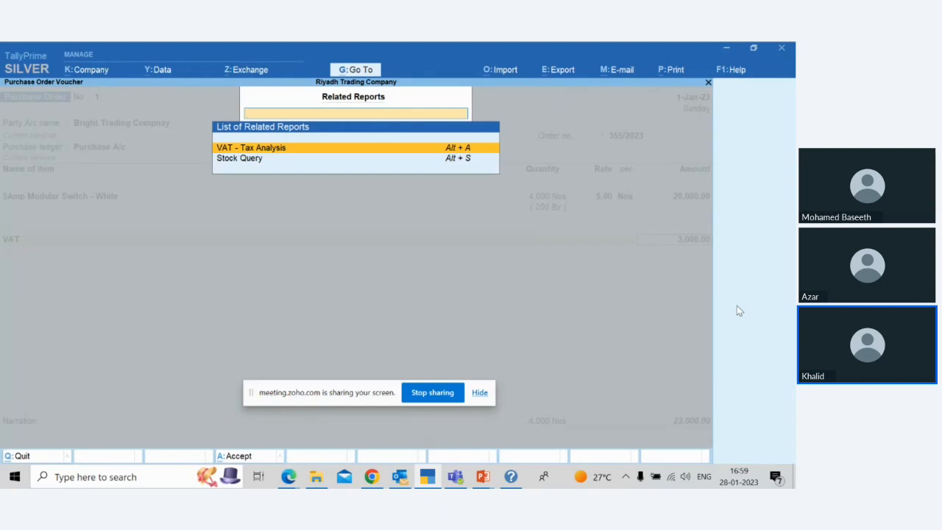
pyautogui.press('Return')
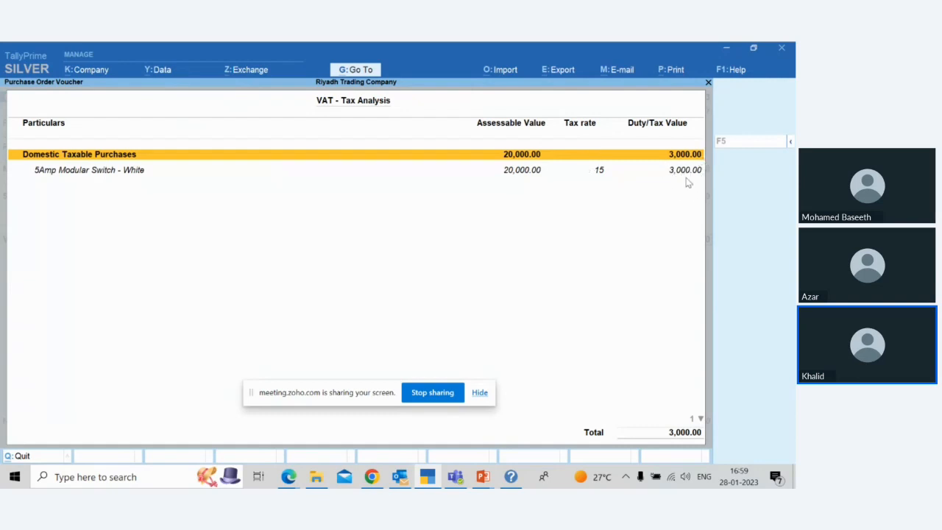
pyautogui.press('Down')
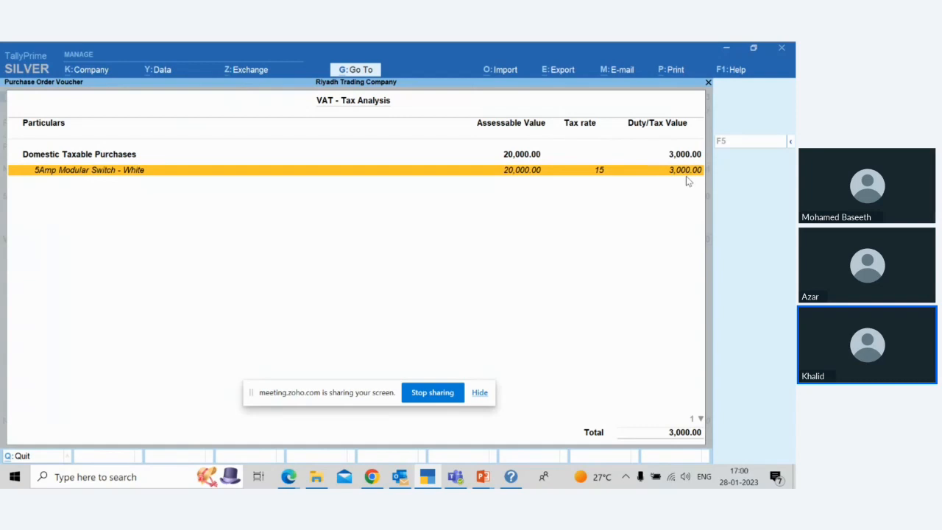
pyautogui.press('Escape')
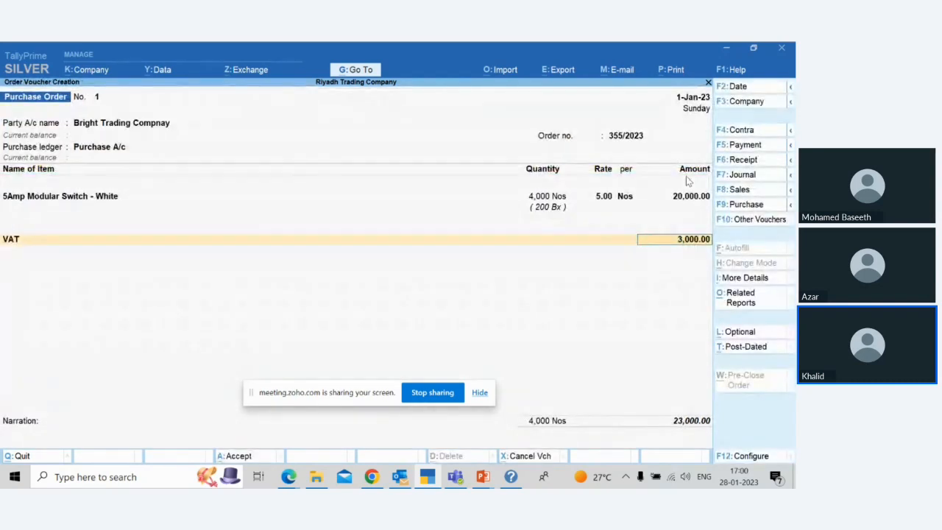
# Step: Accept the VAT amount and enter the narration "Purchase order issued" for the purchase order
pyautogui.press('Return')
pyautogui.press('Return')
pyautogui.press('Return')
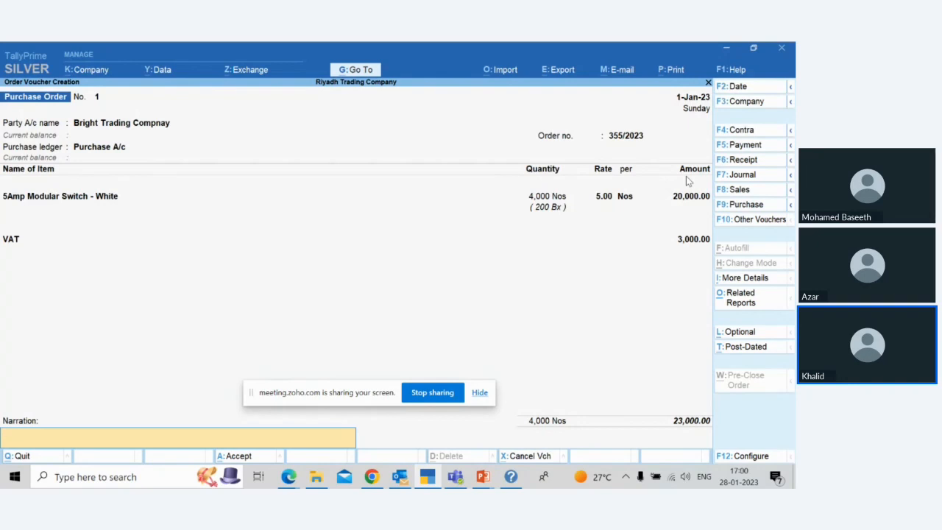
pyautogui.write('Be')
pyautogui.press('BackSpace')
pyautogui.press('BackSpace')
pyautogui.write('Purchas')
pyautogui.write('e orde')
pyautogui.write('r rel')
pyautogui.press('BackSpace')
pyautogui.press('BackSpace')
pyautogui.write('issued')
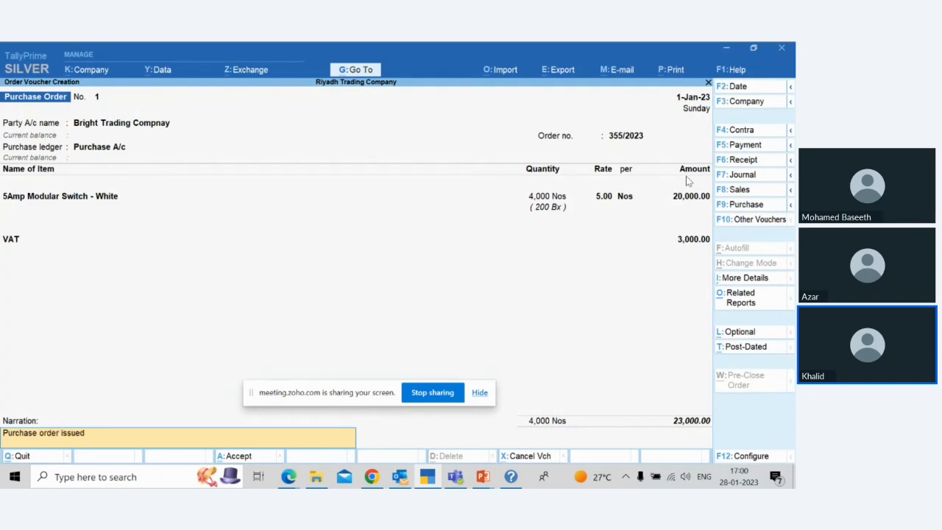
pyautogui.write(' t')
# Step: Extend the narration to "Purchase order issued for purchase of Modular Swithces" and save the purchase order
pyautogui.press('BackSpace')
pyautogui.write('for purchase of Modulea')
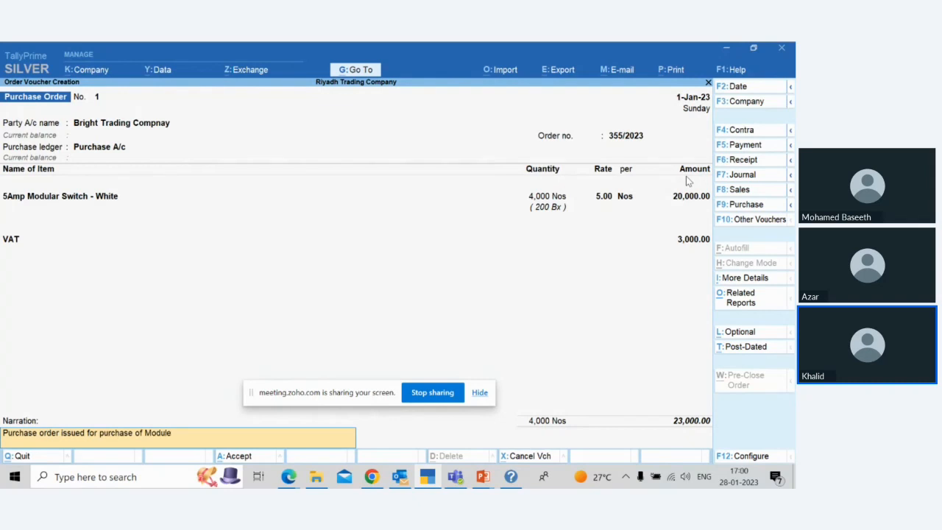
pyautogui.press('BackSpace')
pyautogui.press('BackSpace')
pyautogui.write('ar Swithces')
pyautogui.press('Return')
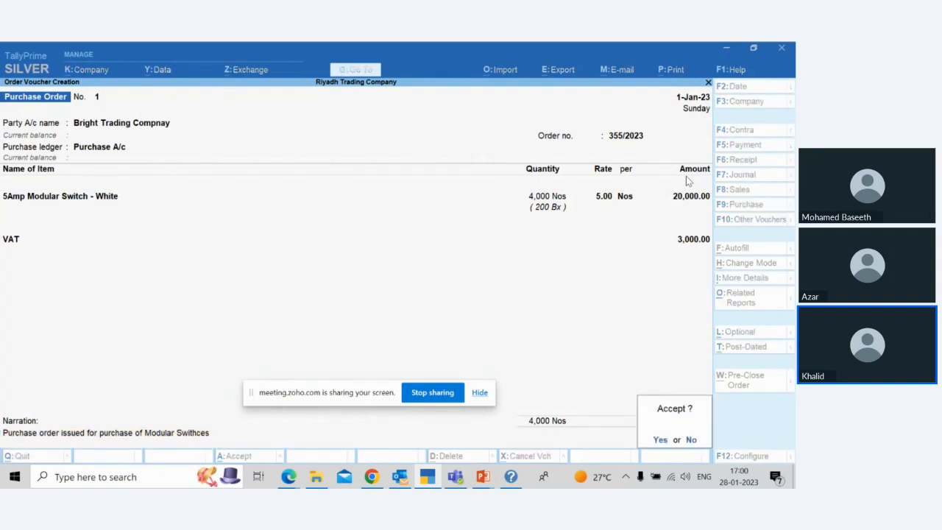
pyautogui.press('Return')
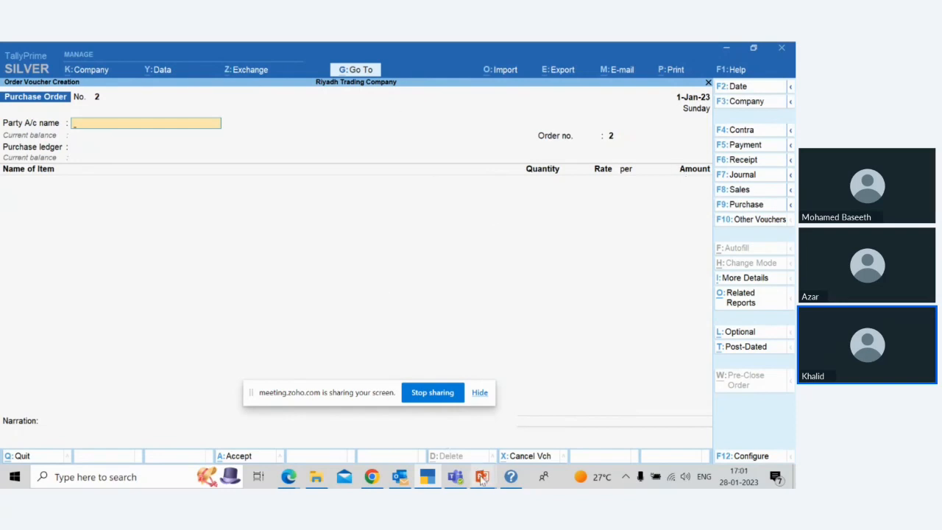
pyautogui.moveTo(482, 478)
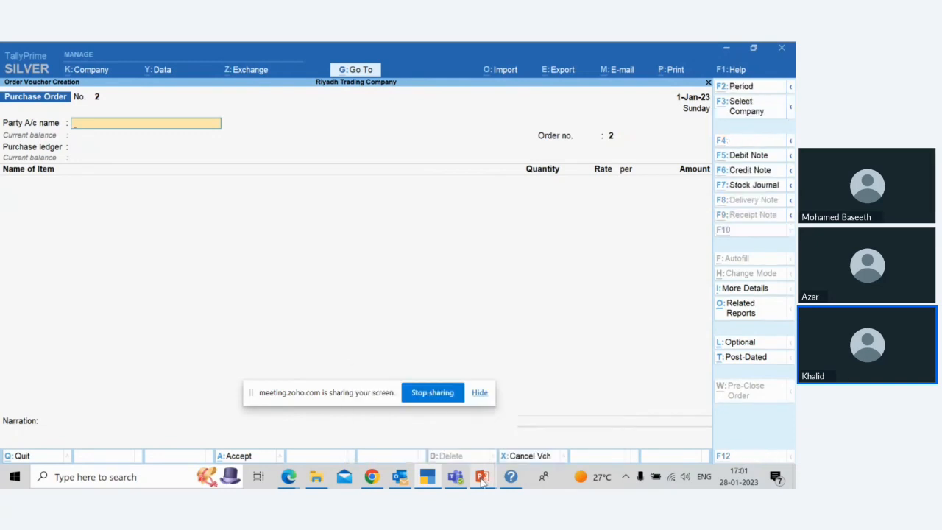
pyautogui.hotkey('alt', 'Tab')
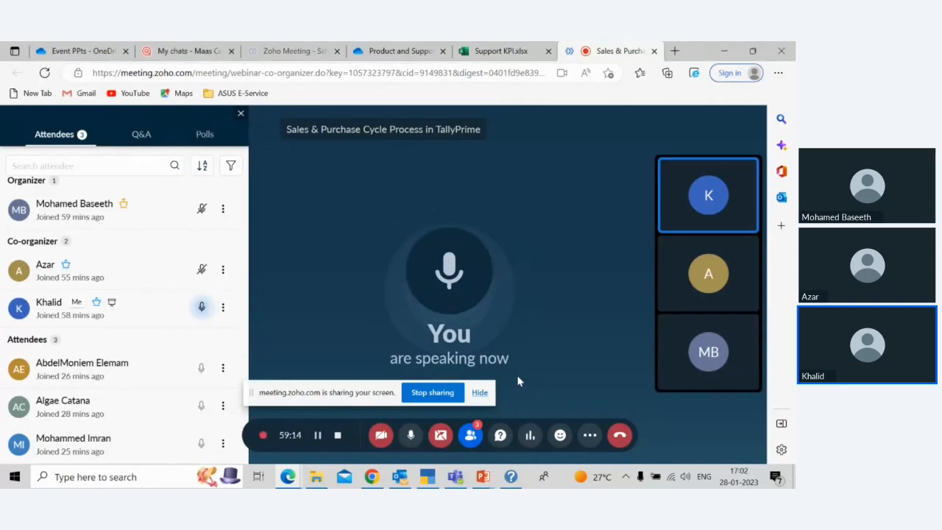
pyautogui.hotkey('alt', 'Tab')
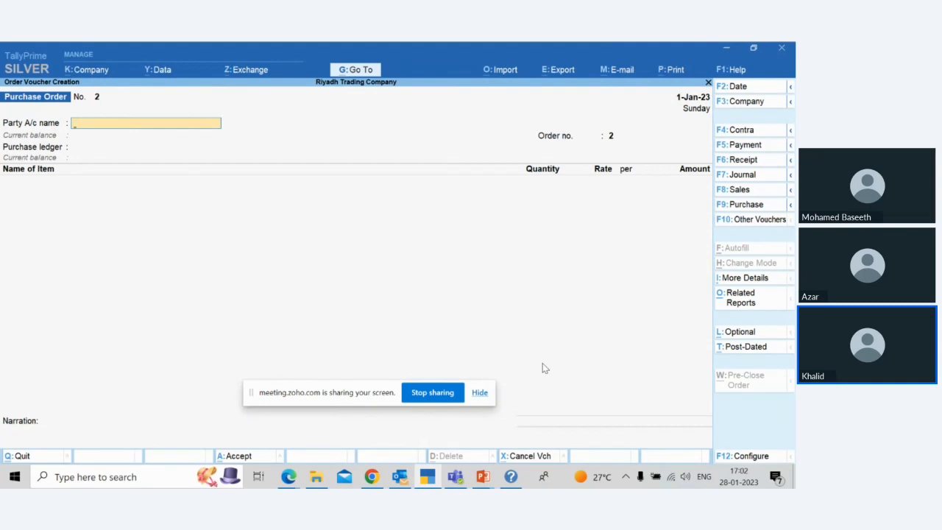
# Step: Quit the blank purchase order without saving and bring up the list of additional reports
pyautogui.press('Escape')
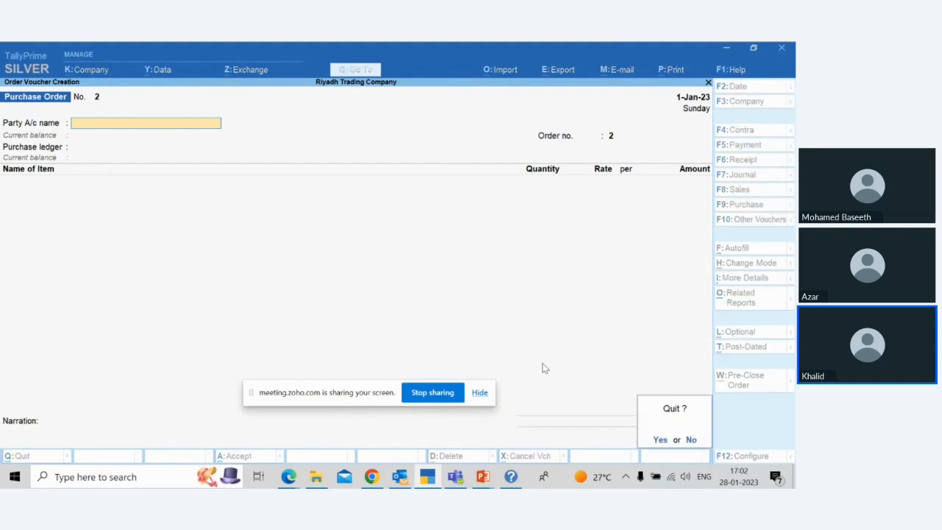
pyautogui.press('y')
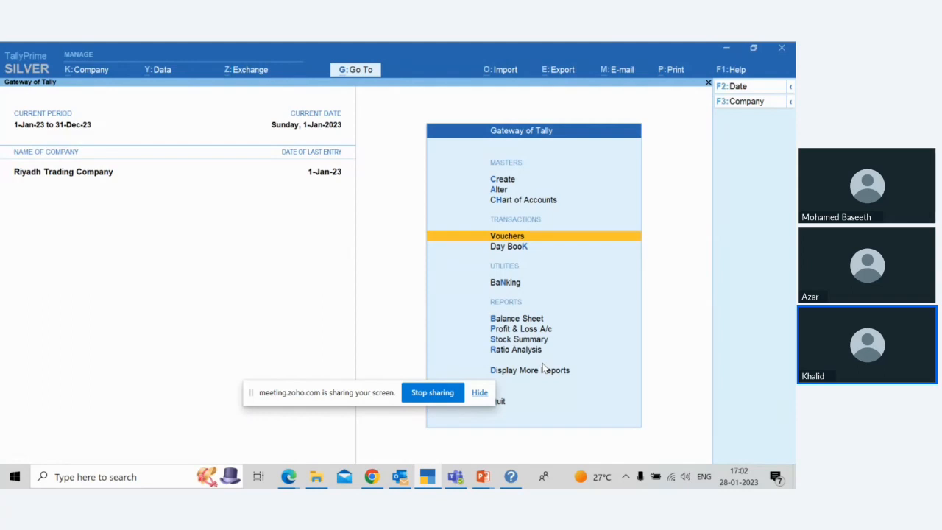
pyautogui.press('Down')
pyautogui.press('Down')
pyautogui.press('Down')
pyautogui.press('Down')
pyautogui.press('Down')
pyautogui.press('Down')
pyautogui.press('Down')
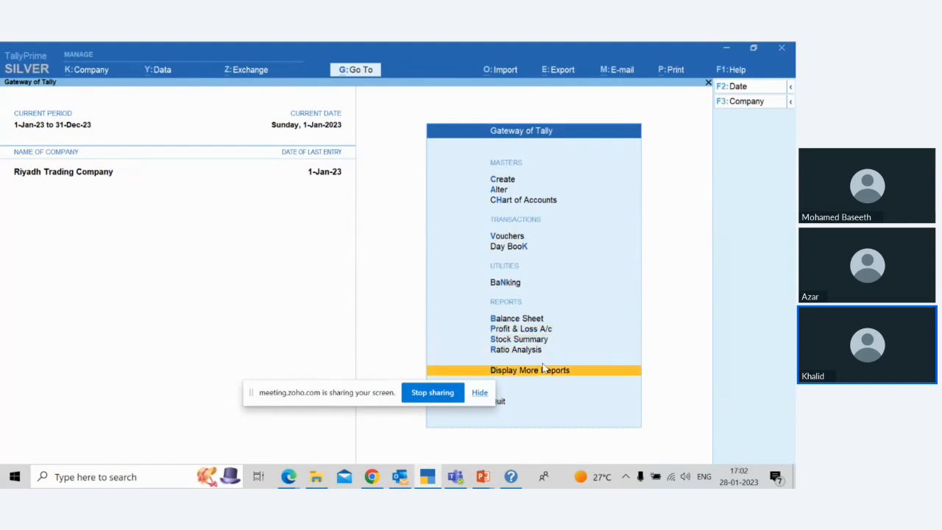
pyautogui.press('Return')
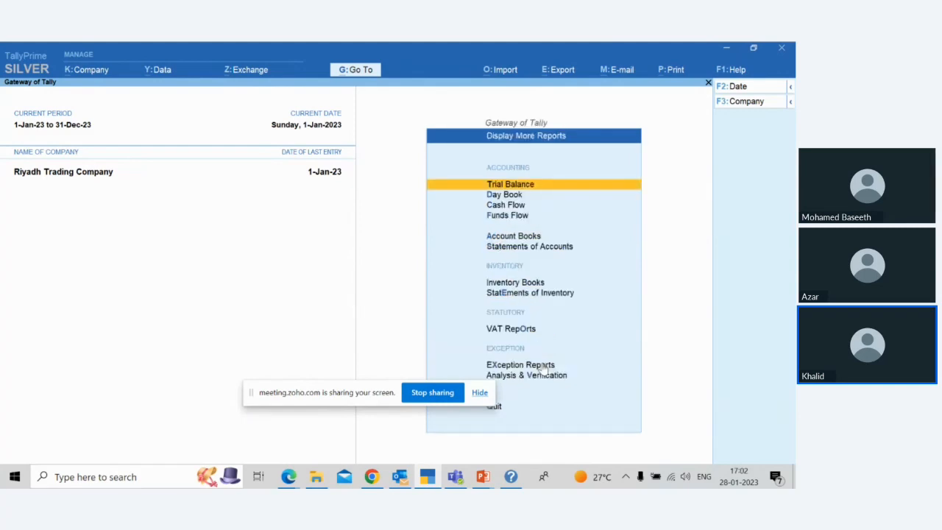
# Step: Open the Purchase Orders Book from the inventory books and drill down to January's voucher register
pyautogui.press('Down')
pyautogui.press('Down')
pyautogui.press('Down')
pyautogui.press('Down')
pyautogui.press('Down')
pyautogui.press('Down')
pyautogui.press('Down')
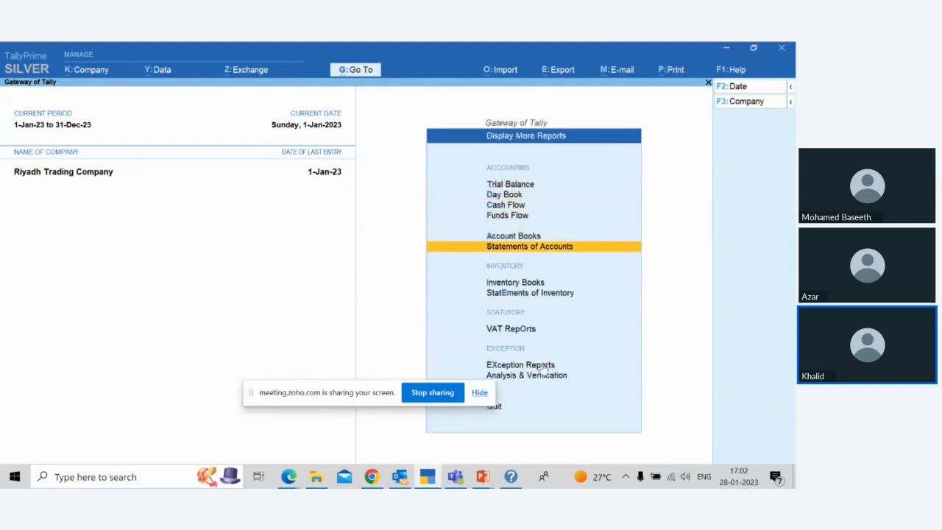
pyautogui.press('Up')
pyautogui.press('Return')
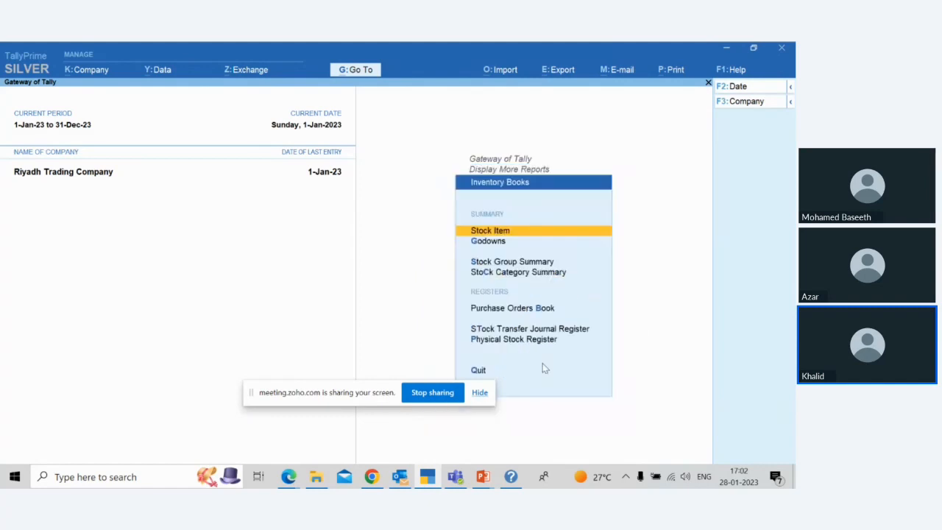
pyautogui.press('Down')
pyautogui.press('Down')
pyautogui.press('Down')
pyautogui.press('Down')
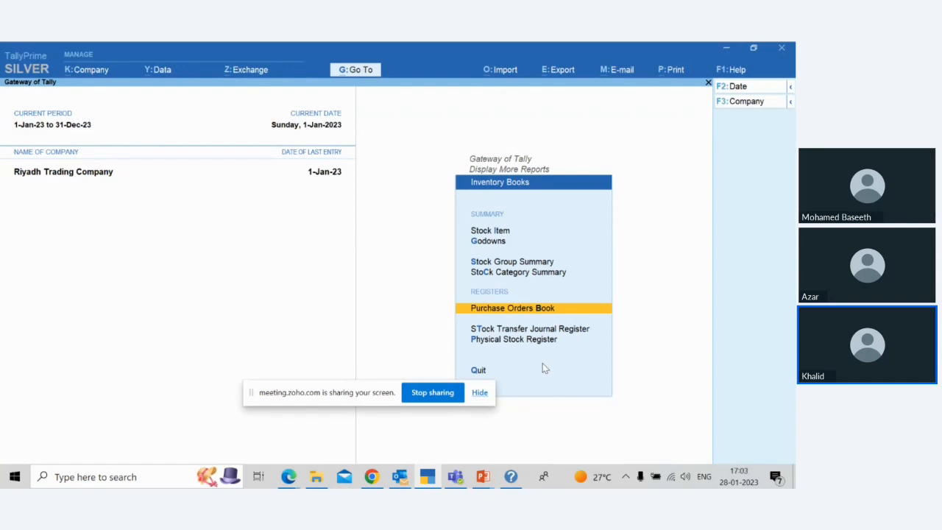
pyautogui.press('Return')
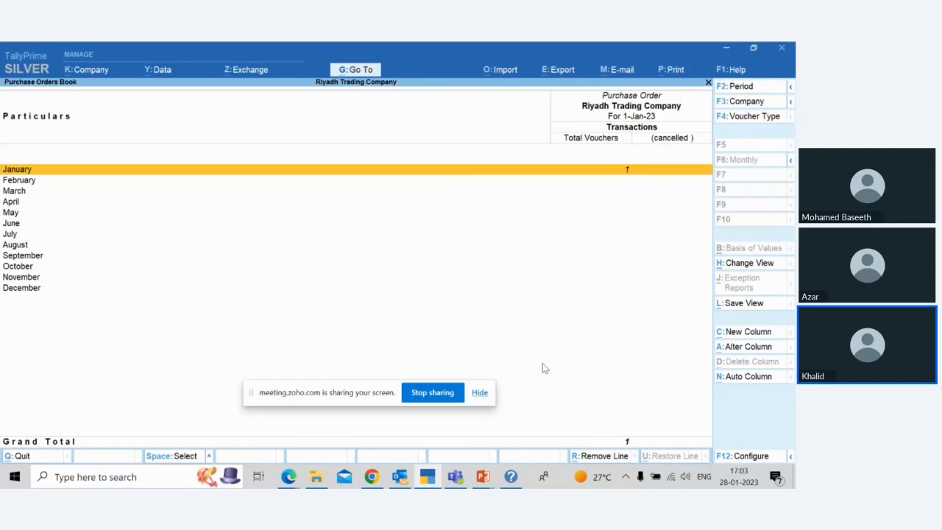
pyautogui.press('Return')
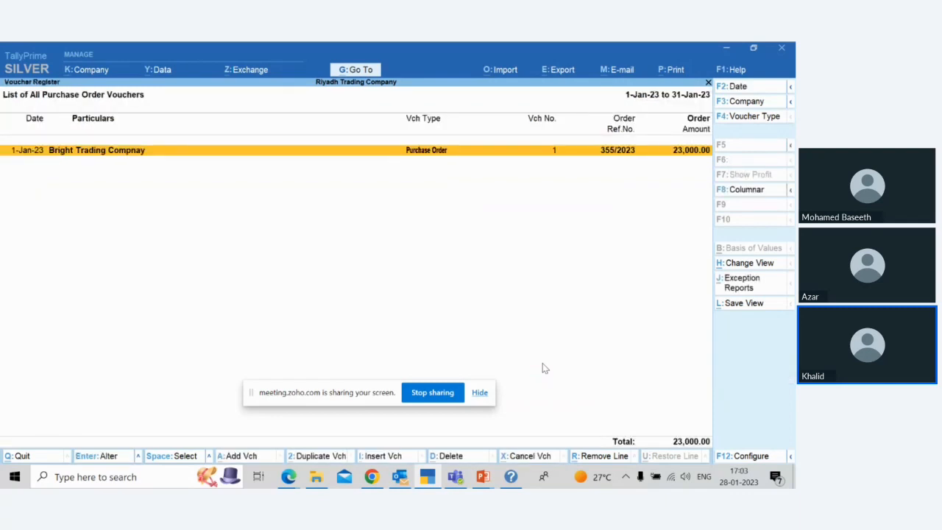
# Step: Review the Bright Trading Compnay purchase order from the register and close it without changes
pyautogui.press('Return')
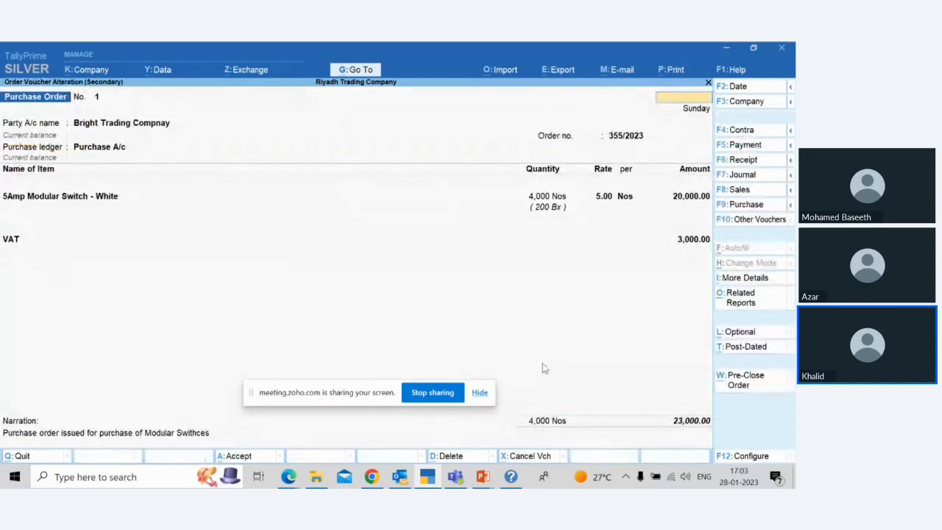
pyautogui.press('Escape')
pyautogui.press('y')
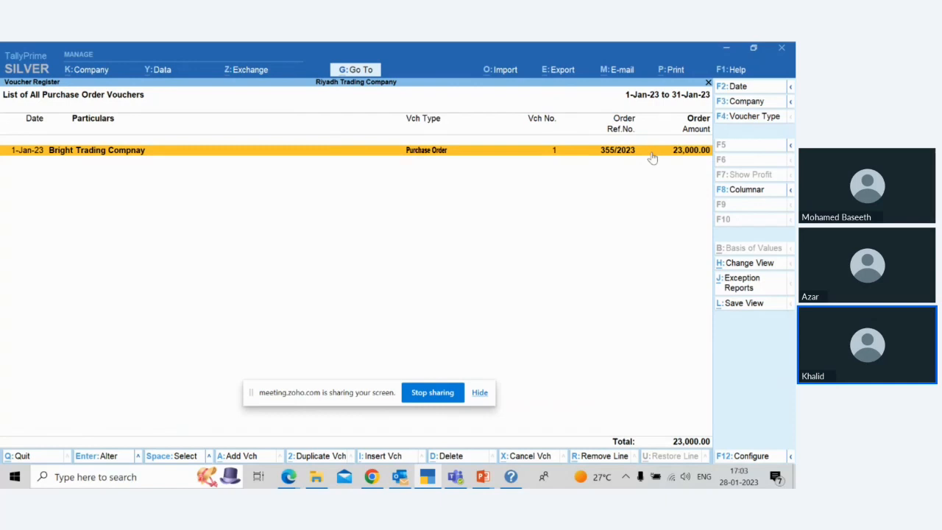
# Step: Configure the purchase order voucher register in Detailed format with inventory details shown
pyautogui.click(751, 456)
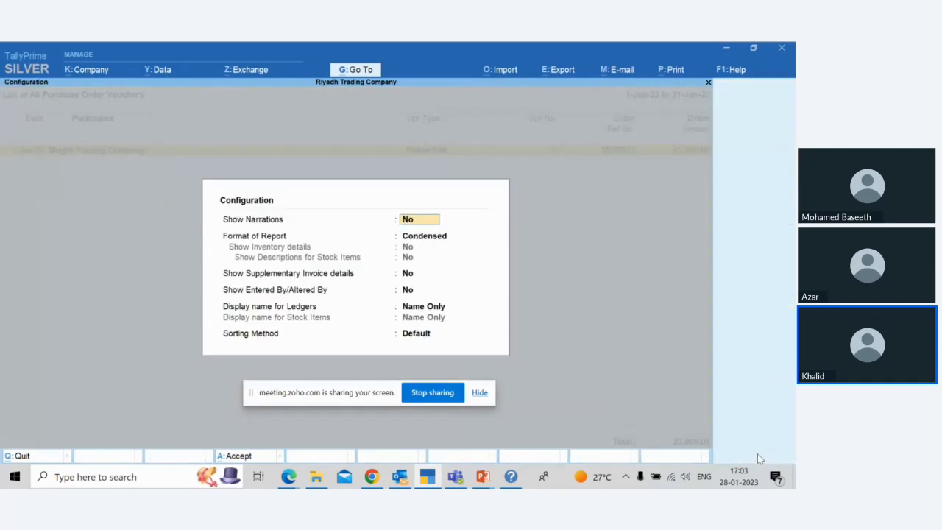
pyautogui.press('Return')
pyautogui.press('Down')
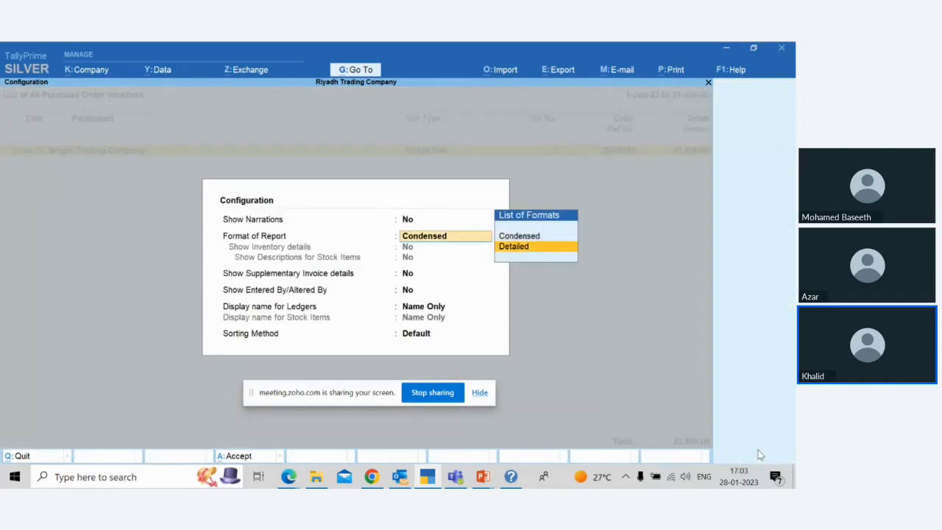
pyautogui.press('Return')
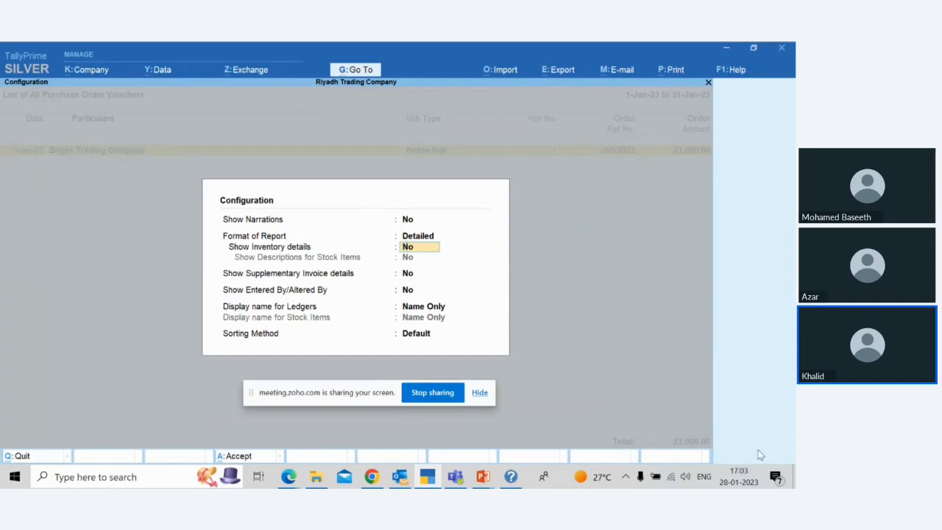
pyautogui.write('y')
pyautogui.press('Return')
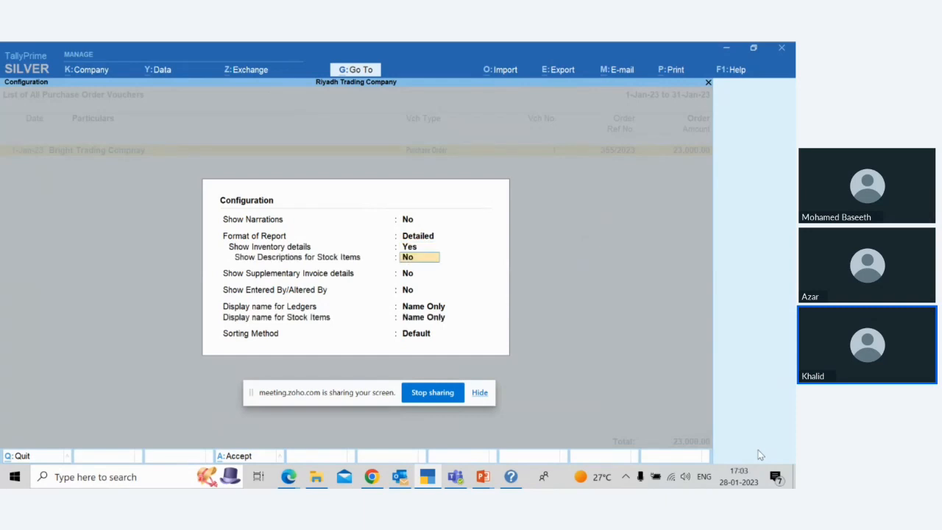
pyautogui.hotkey('ctrl', 'a')
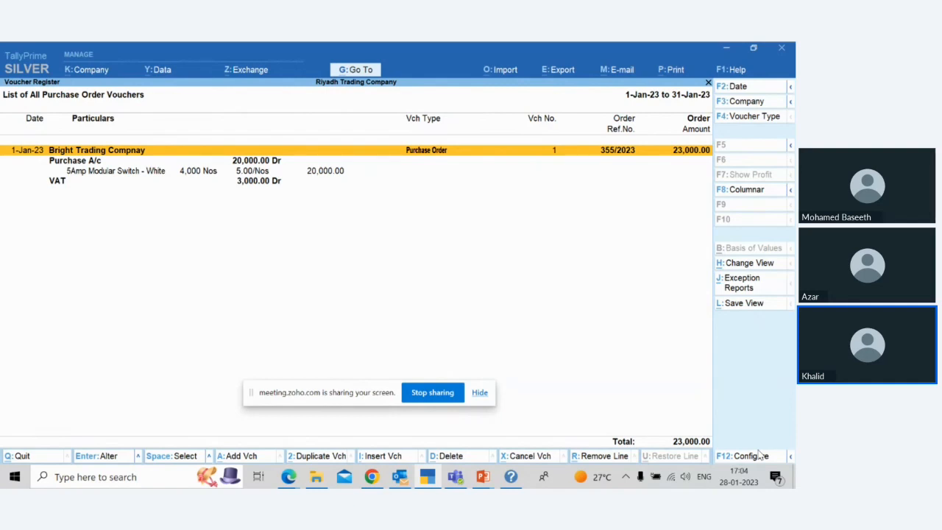
# Step: Return to the report list and reopen January's purchase order vouchers from the Purchase Orders Book
pyautogui.press('Escape')
pyautogui.press('Escape')
pyautogui.press('Escape')
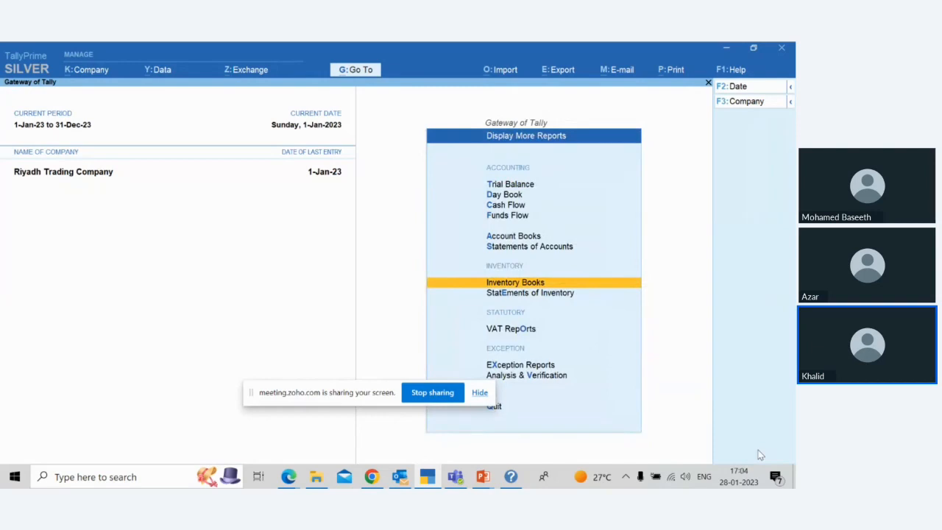
pyautogui.press('Return')
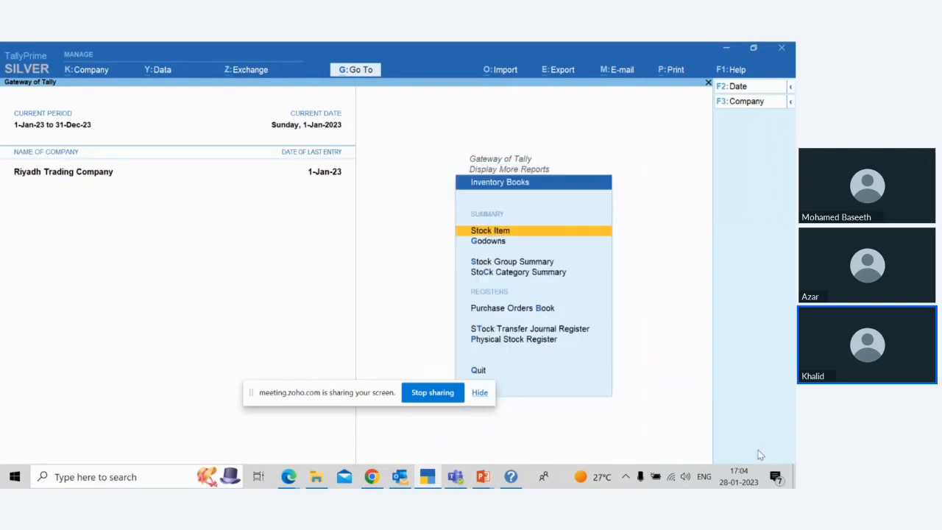
pyautogui.press('Down')
pyautogui.press('Down')
pyautogui.press('Down')
pyautogui.press('Down')
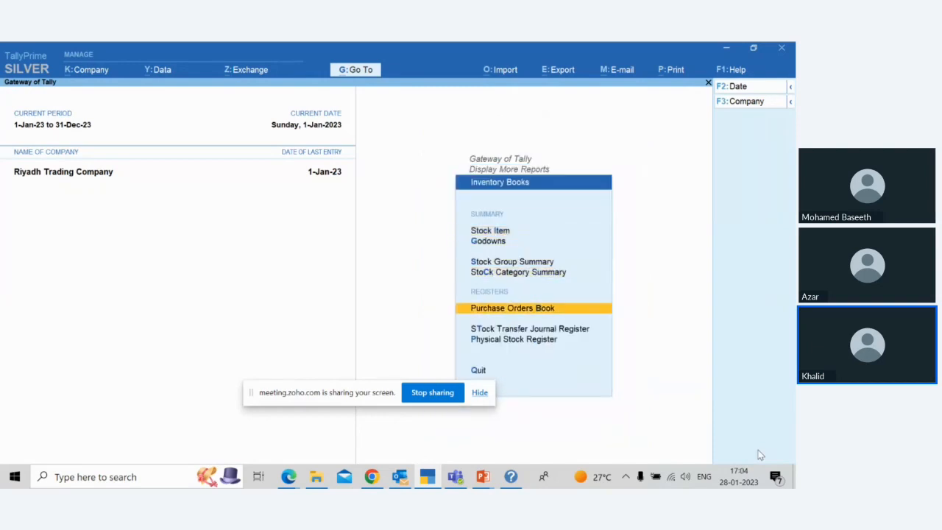
pyautogui.press('Return')
pyautogui.press('Return')
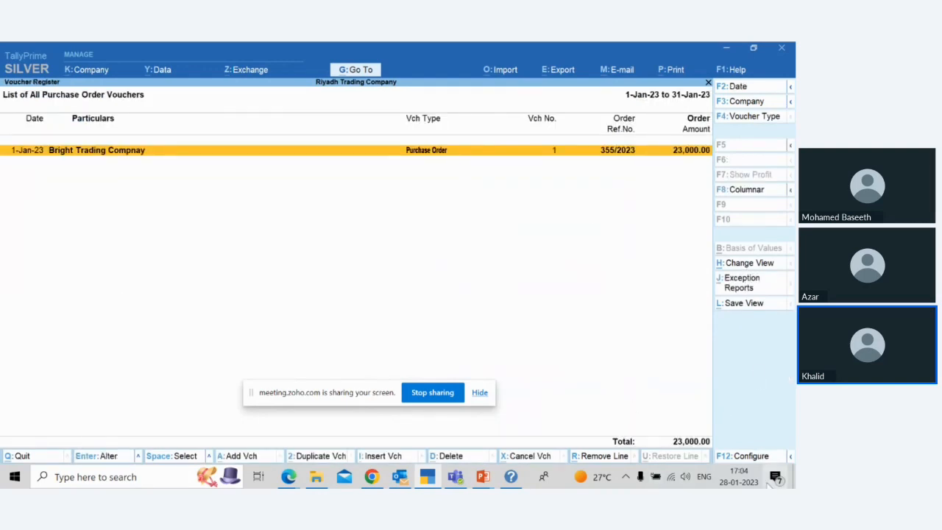
# Step: Set the reopened register's format to Detailed and enable Show Inventory details
pyautogui.click(743, 455)
pyautogui.press('Return')
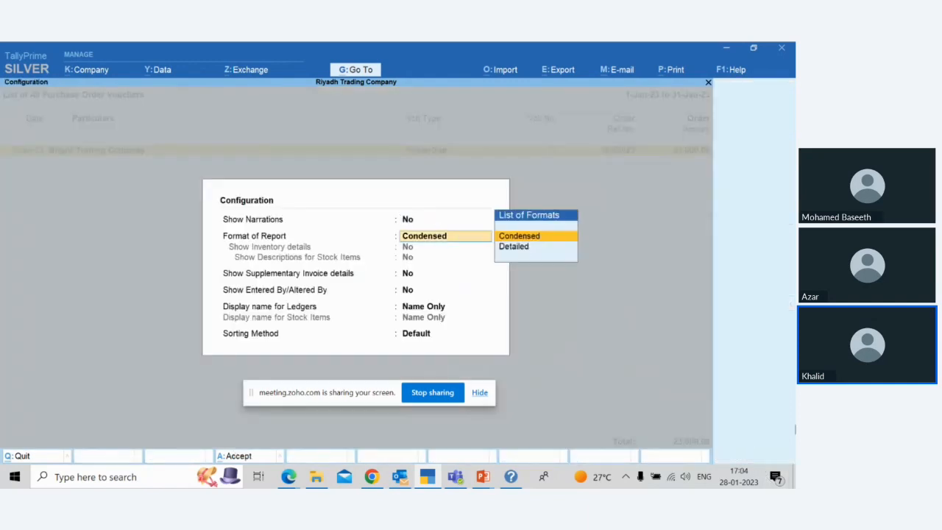
pyautogui.press('Down')
pyautogui.press('Return')
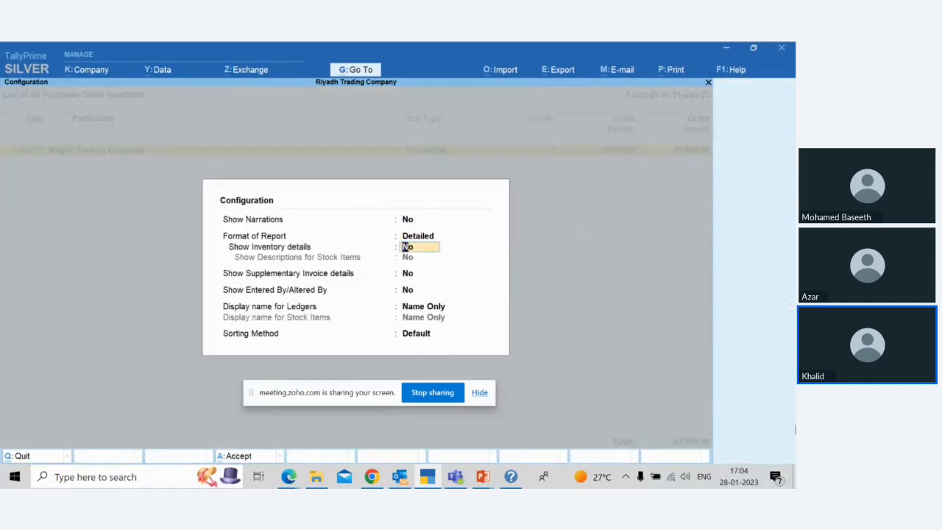
pyautogui.press('y')
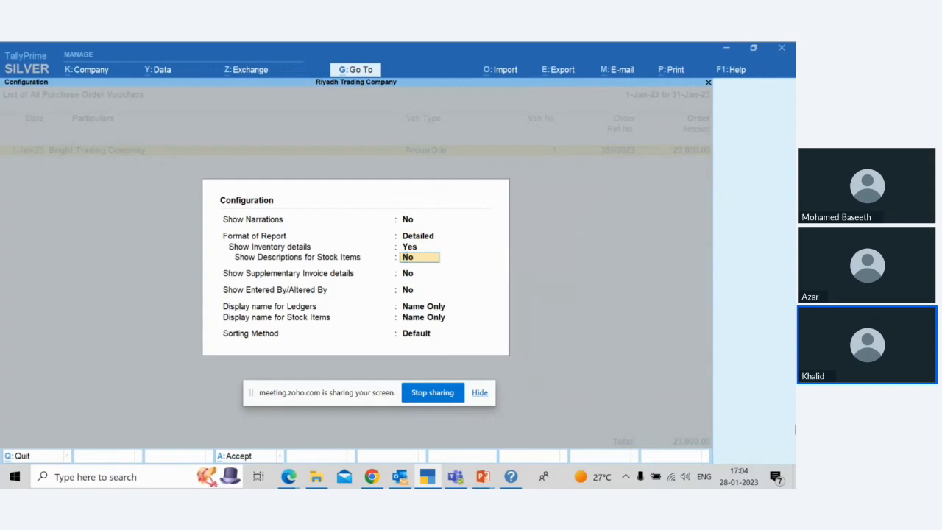
pyautogui.press('Return')
pyautogui.press('Return')
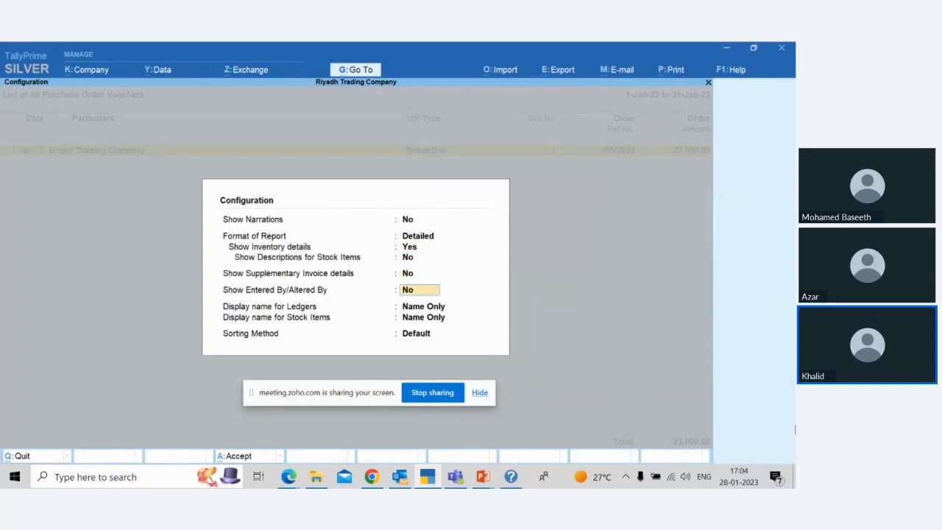
pyautogui.press('ctrl')
pyautogui.hotkey('ctrl', 'a')
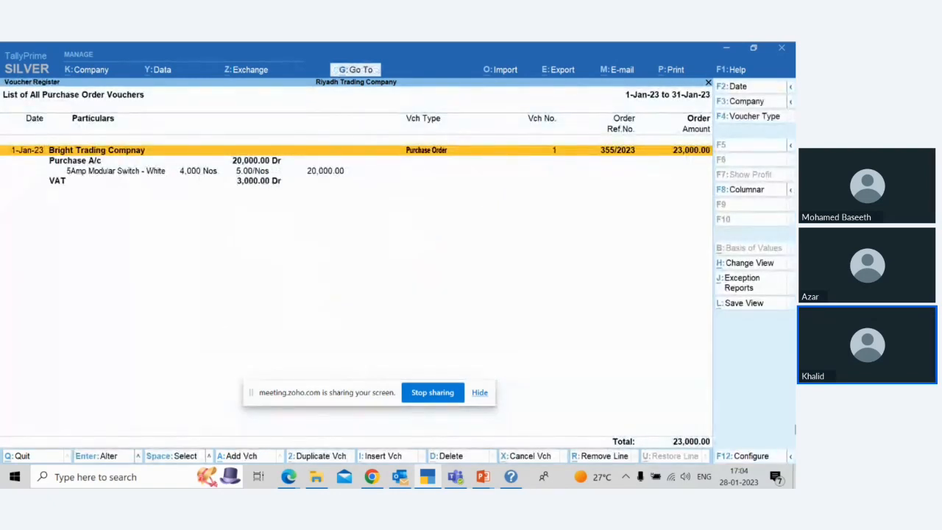
# Step: Examine the Bright Trading Compnay purchase order from the register, including its order details and the item allocation for 5Amp Modular Switch - White
pyautogui.press('Down')
pyautogui.press('Down')
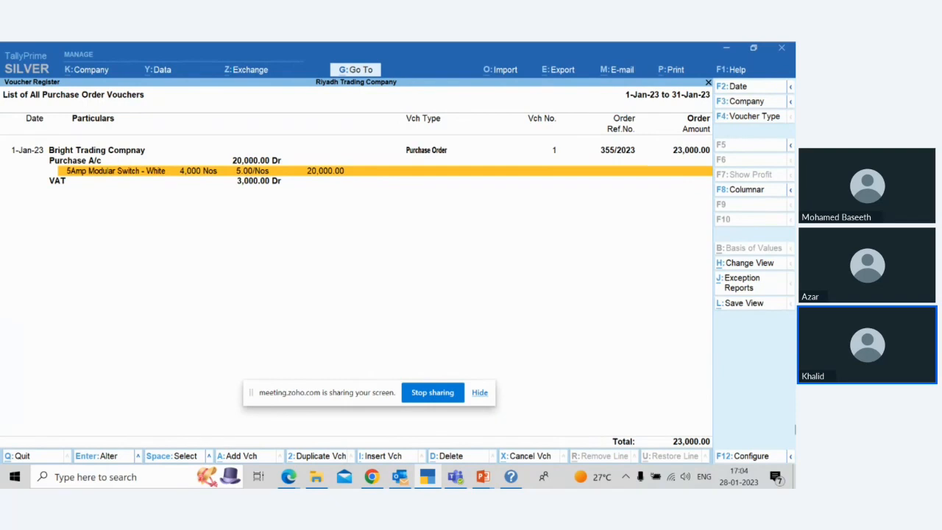
pyautogui.press('Up')
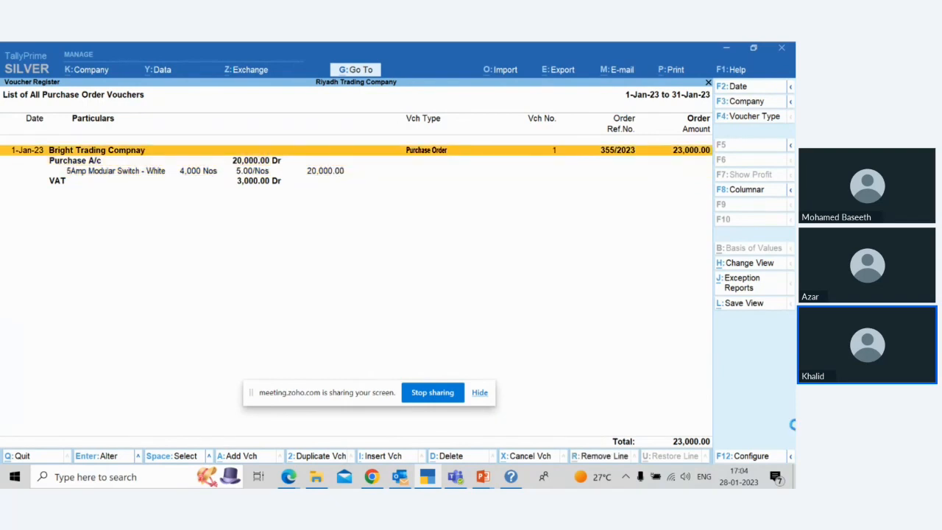
pyautogui.press('Return')
pyautogui.press('Return')
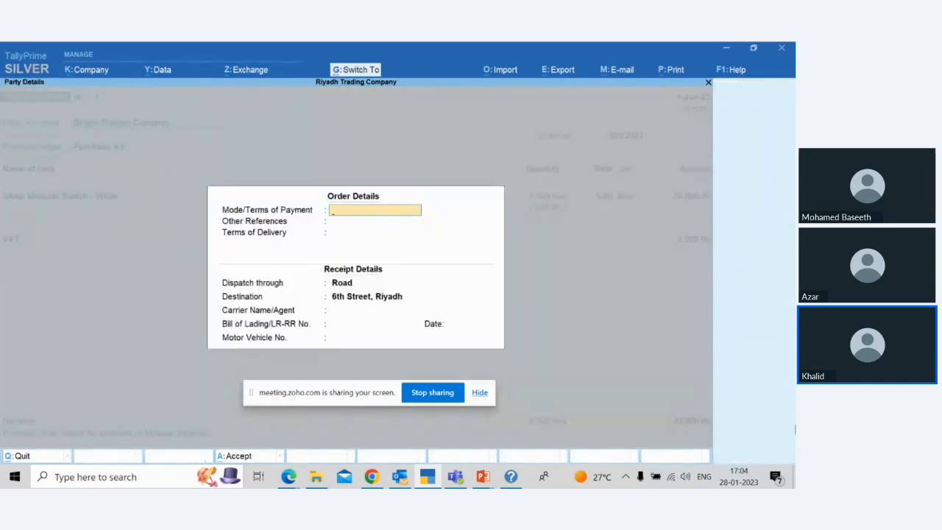
pyautogui.hotkey('ctrl', 'a')
pyautogui.hotkey('ctrl', 'a')
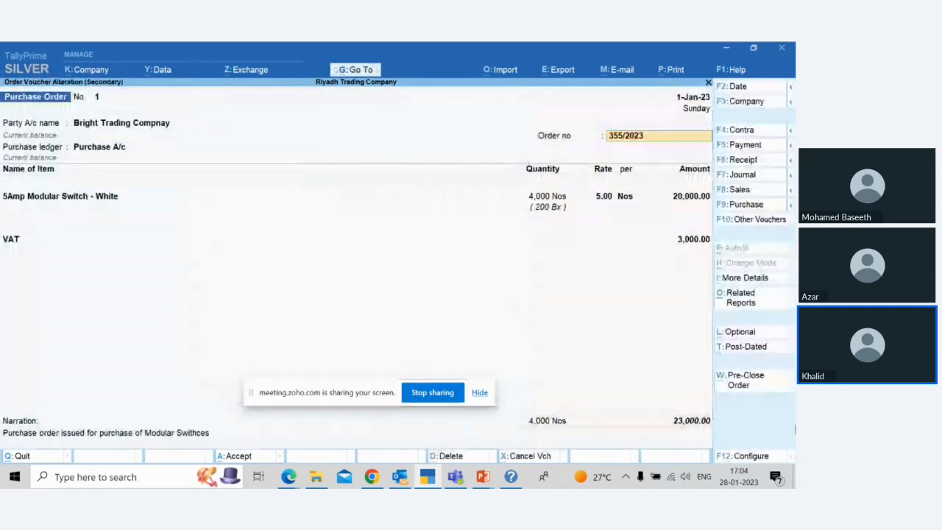
pyautogui.press('Return')
pyautogui.press('Return')
pyautogui.press('Return')
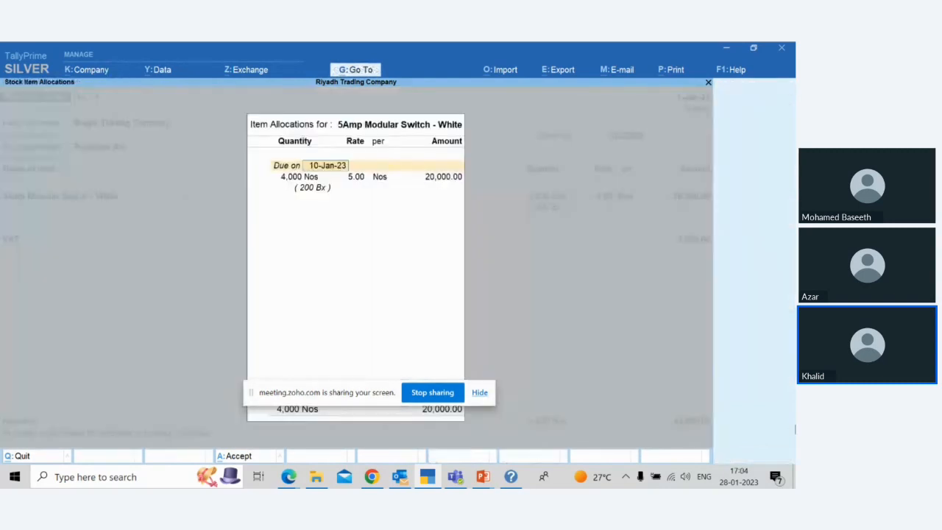
# Step: Close the purchase order and the open reports to return to the Gateway of Tally
pyautogui.press('Escape')
pyautogui.press('Escape')
pyautogui.press('Escape')
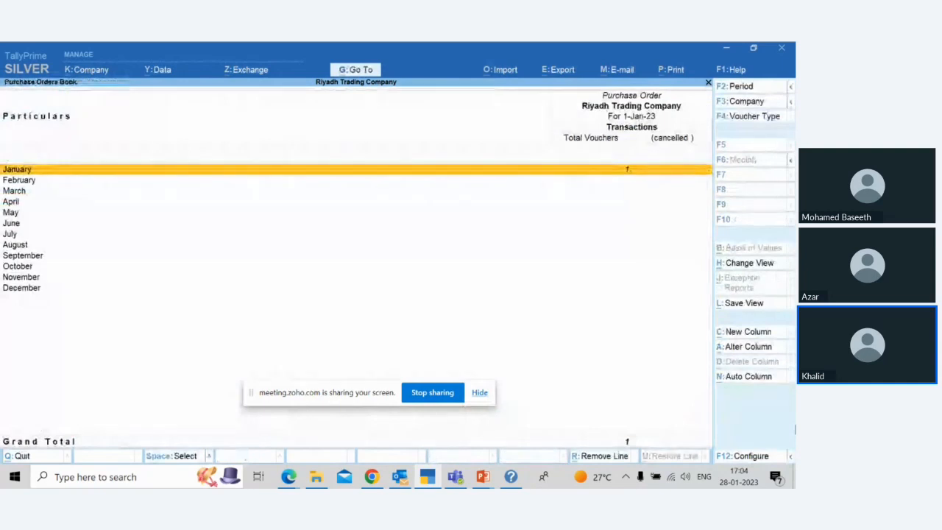
pyautogui.press('Escape')
pyautogui.press('Escape')
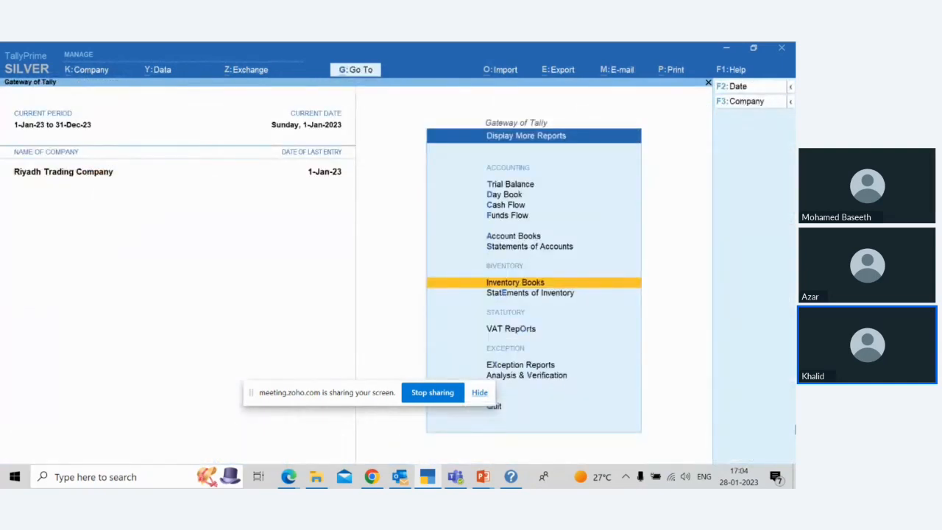
pyautogui.press('Escape')
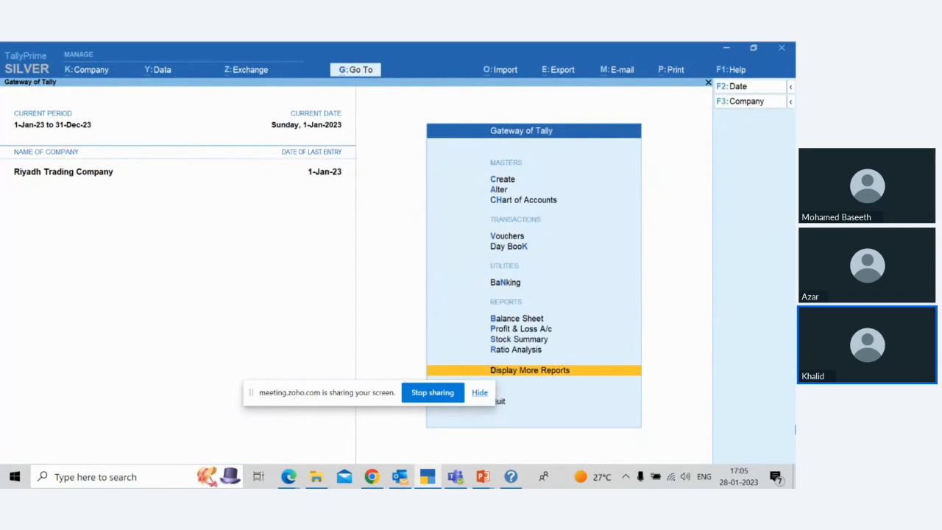
# Step: Open the list of existing voucher types for alteration
pyautogui.press('Up')
pyautogui.press('Up')
pyautogui.press('Up')
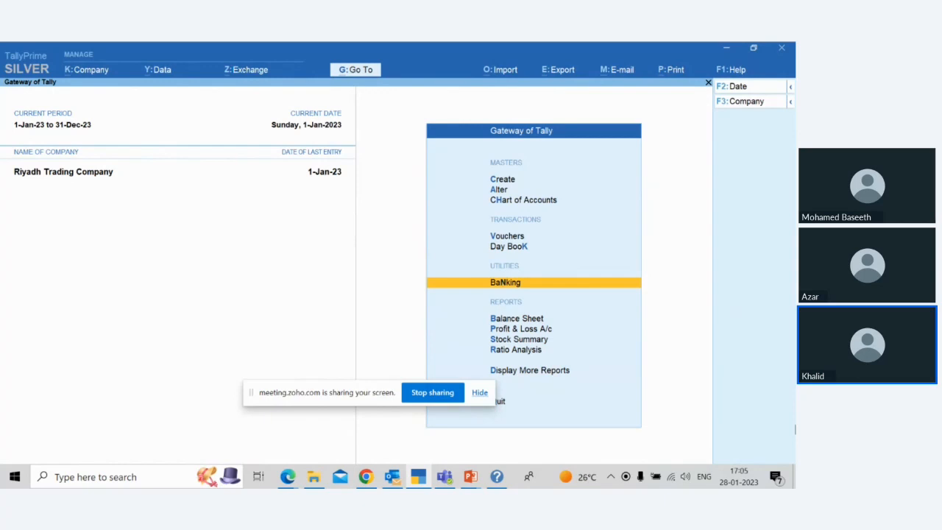
pyautogui.press('Up')
pyautogui.press('Up')
pyautogui.press('Up')
pyautogui.press('Up')
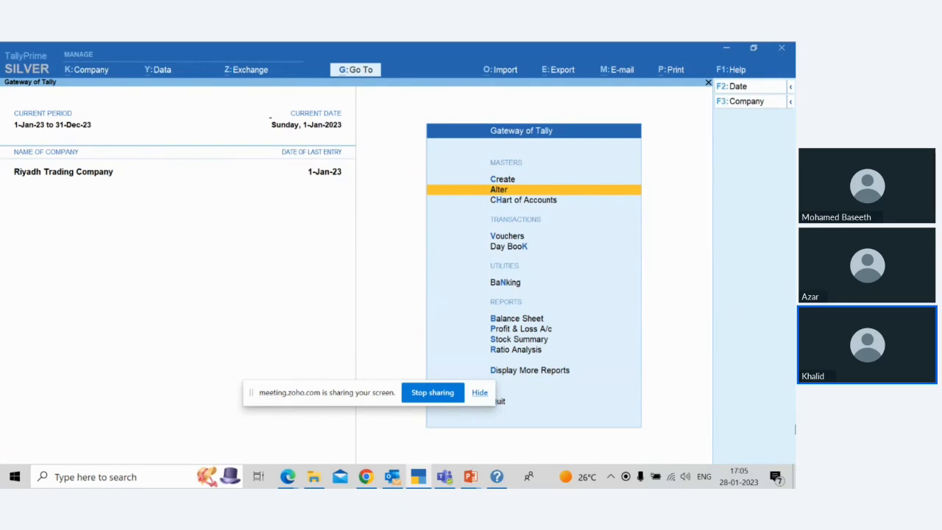
pyautogui.press('Return')
pyautogui.press('Down')
pyautogui.press('Down')
pyautogui.press('Down')
pyautogui.press('Down')
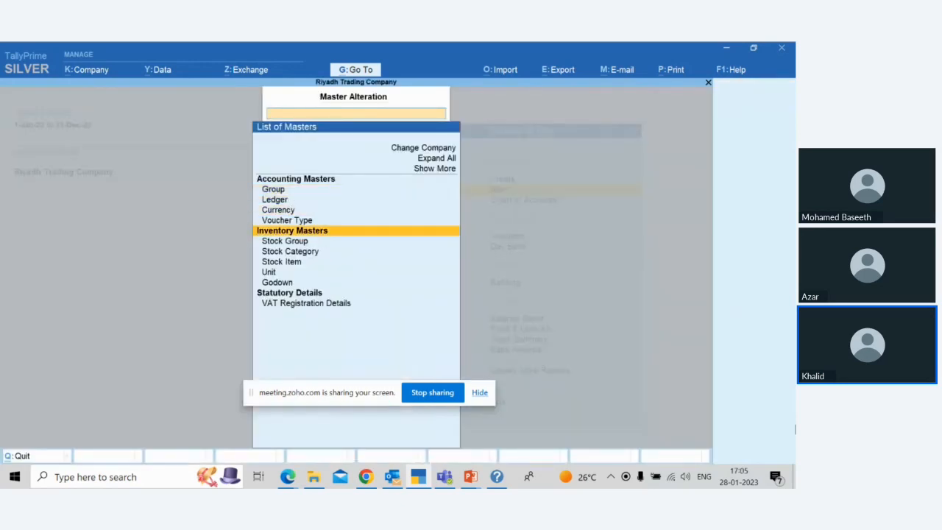
pyautogui.press('Up')
pyautogui.press('Return')
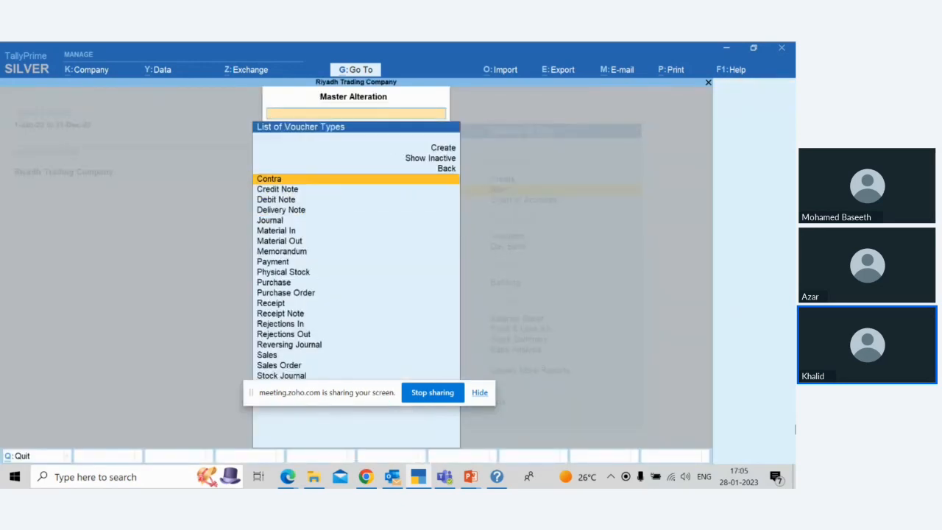
# Step: Activate the Receipt Note voucher type and save the alteration
pyautogui.press('Down')
pyautogui.press('Down')
pyautogui.press('Down')
pyautogui.press('Down')
pyautogui.press('Down')
pyautogui.press('Down')
pyautogui.press('Down')
pyautogui.press('Down')
pyautogui.press('Down')
pyautogui.press('Down')
pyautogui.press('Down')
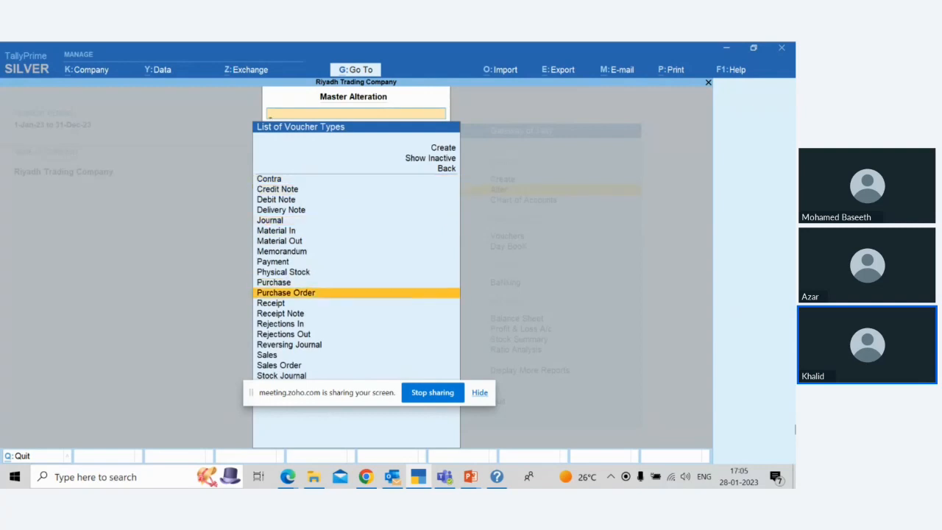
pyautogui.press('Down')
pyautogui.press('Down')
pyautogui.press('Down')
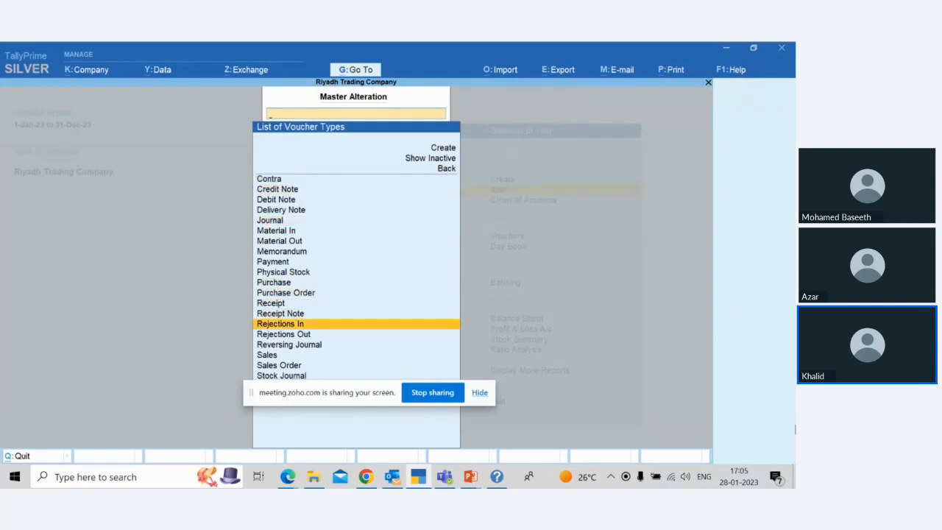
pyautogui.press('Up')
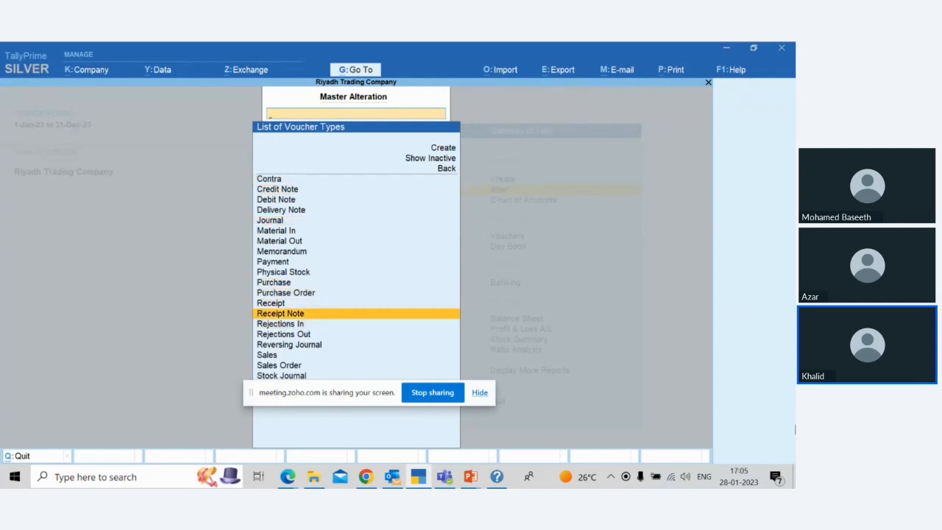
pyautogui.press('Return')
pyautogui.press('Return')
pyautogui.press('Return')
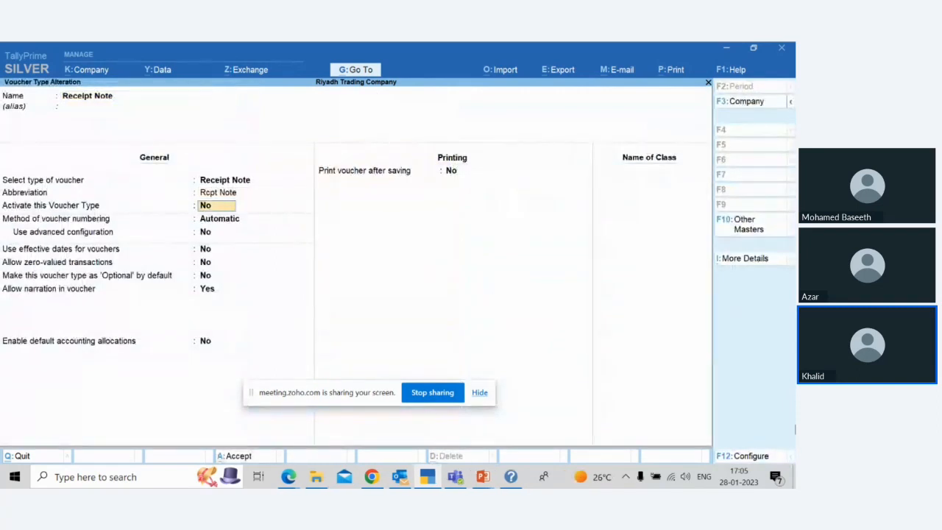
pyautogui.press('y')
pyautogui.press('Return')
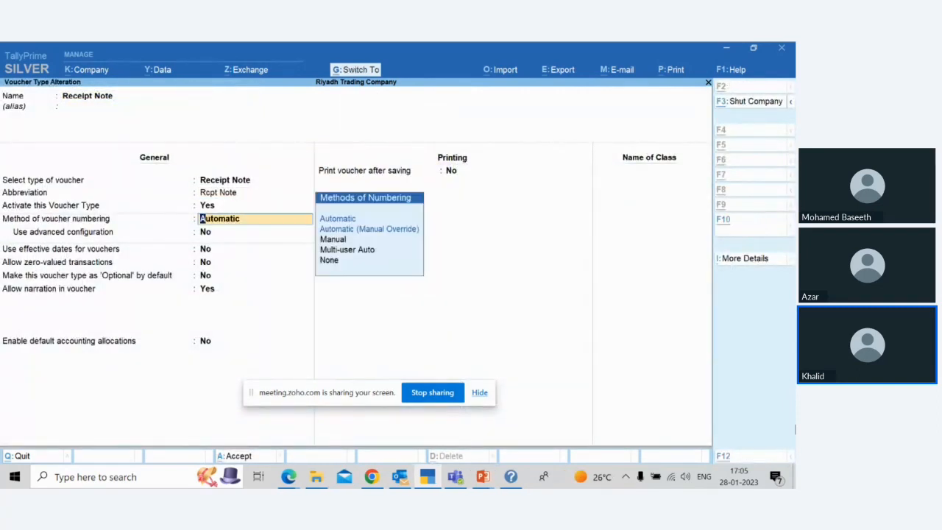
pyautogui.hotkey('ctrl', 'a')
pyautogui.press('Escape')
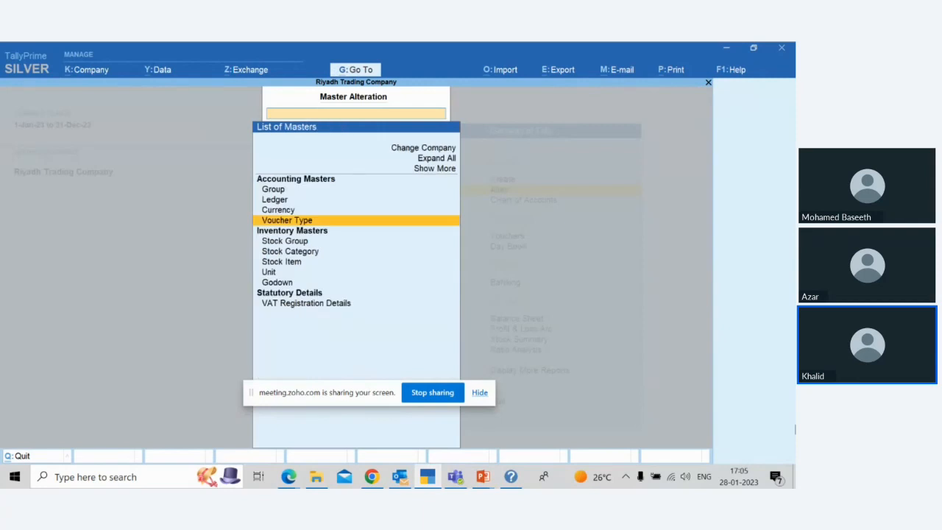
# Step: Leave master alteration and start a new Receipt Note inventory voucher
pyautogui.press('Escape')
pyautogui.press('Down')
pyautogui.press('Down')
pyautogui.press('Down')
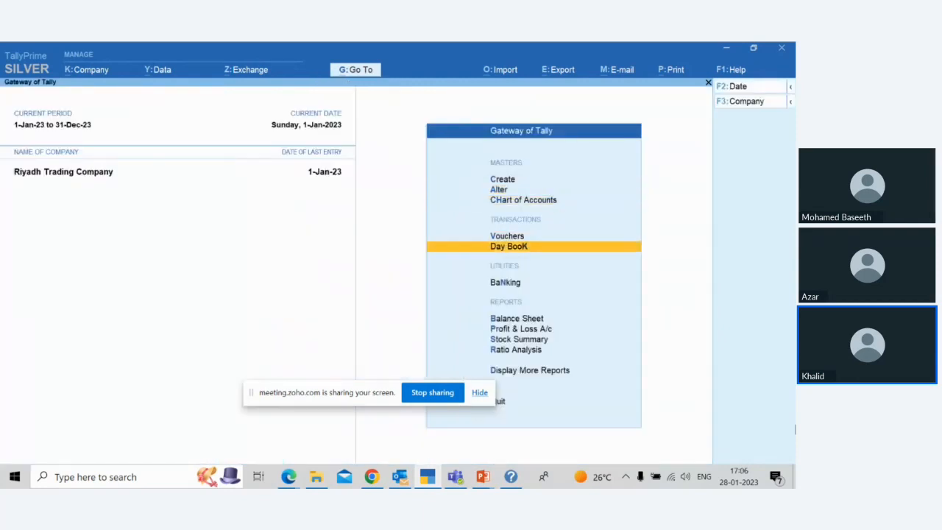
pyautogui.press('Up')
pyautogui.press('Return')
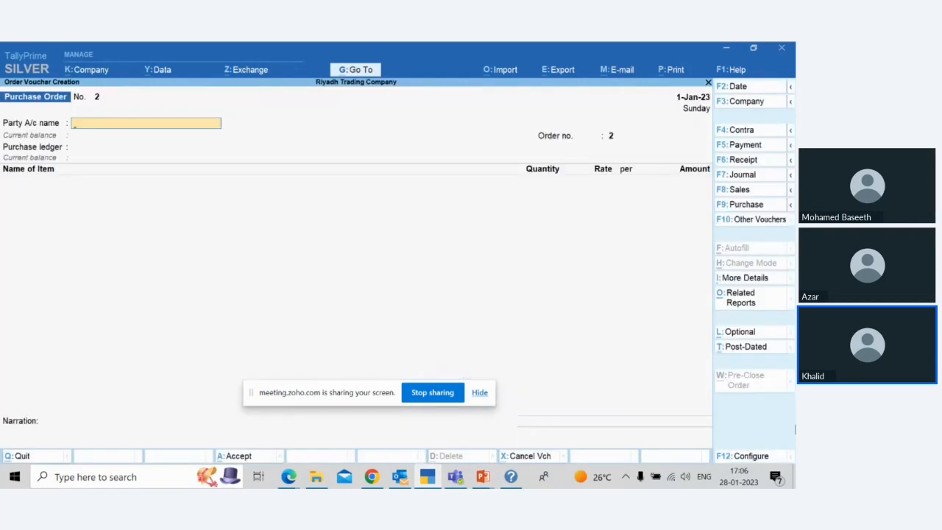
pyautogui.click(759, 221)
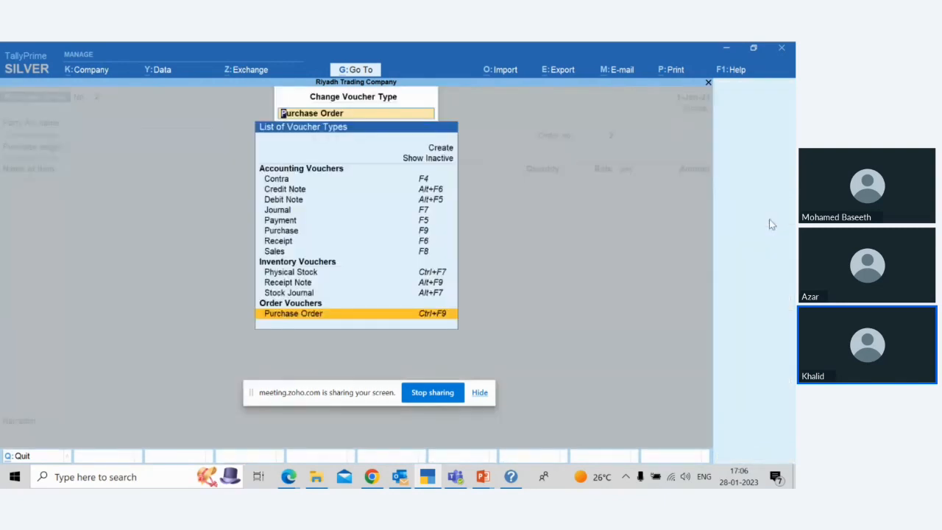
pyautogui.press('Up')
pyautogui.press('Up')
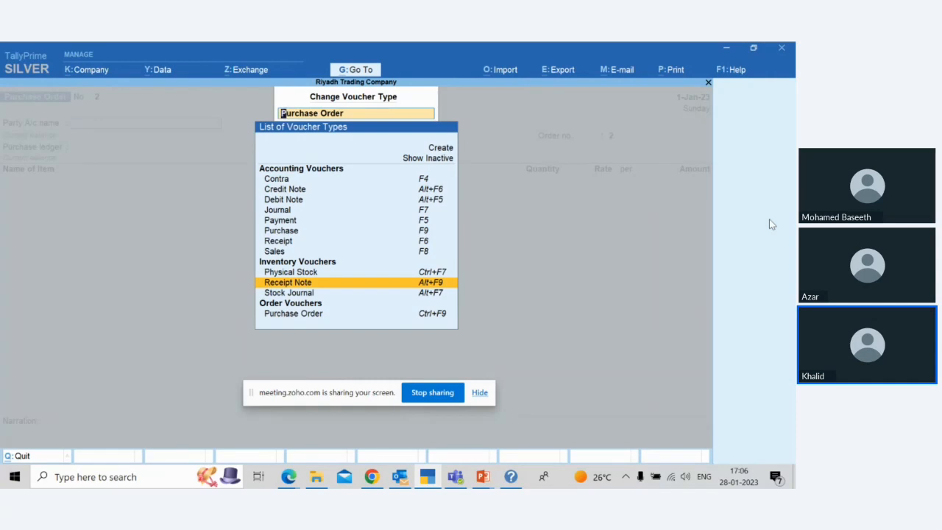
pyautogui.press('Return')
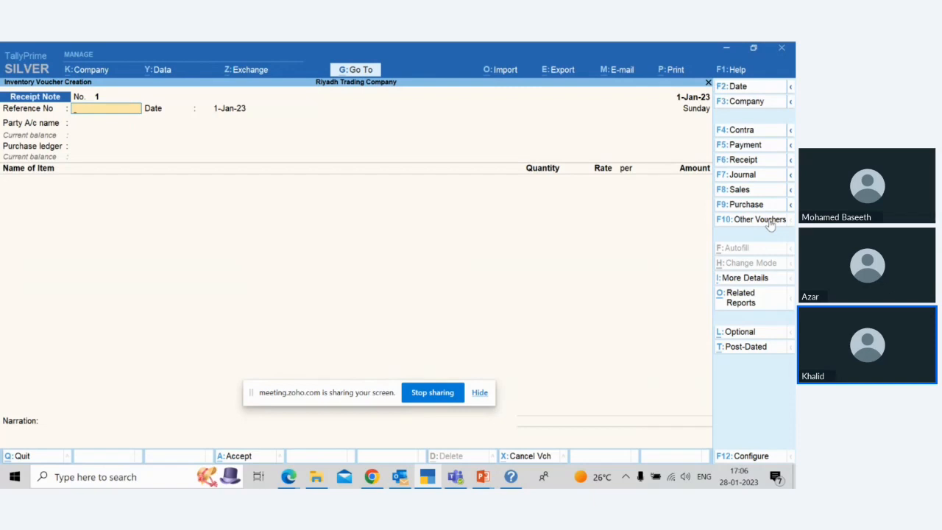
# Step: Enter reference number 644 on the receipt note and set both the reference date and voucher date to 10-Jan-23
pyautogui.write('644')
pyautogui.press('Return')
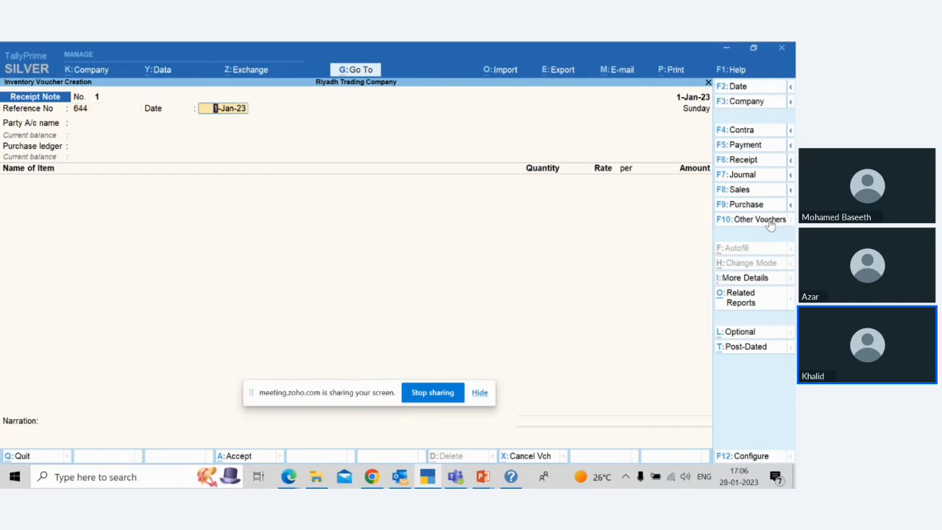
pyautogui.write('10')
pyautogui.press('Return')
pyautogui.click(692, 115)
pyautogui.write('10')
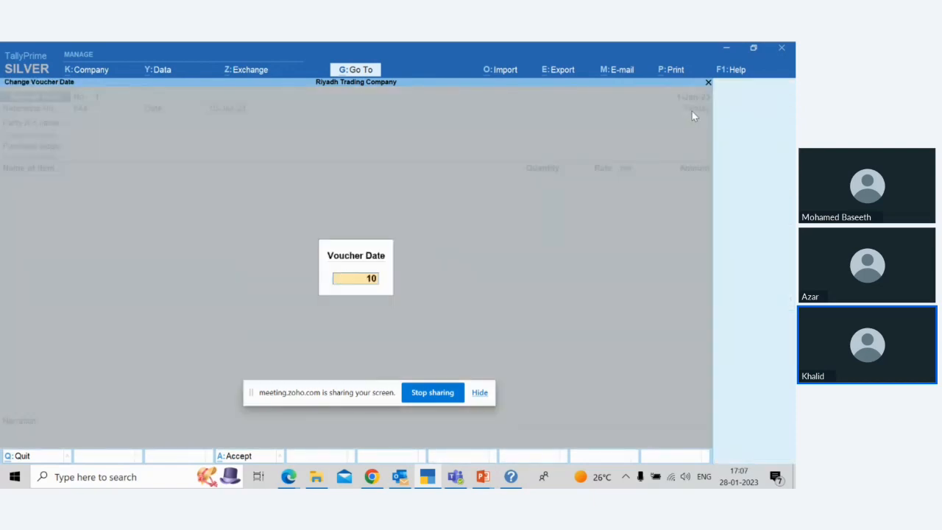
pyautogui.press('Return')
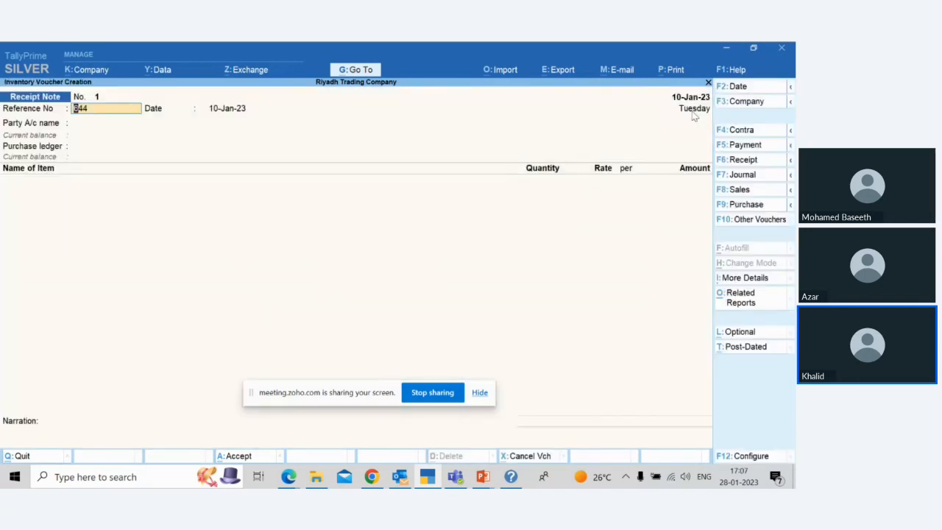
# Step: Set Bright Trading Compnay as the receipt note's party and pick its purchase order dated 1-Jan-23 in the order details
pyautogui.press('Return')
pyautogui.press('Return')
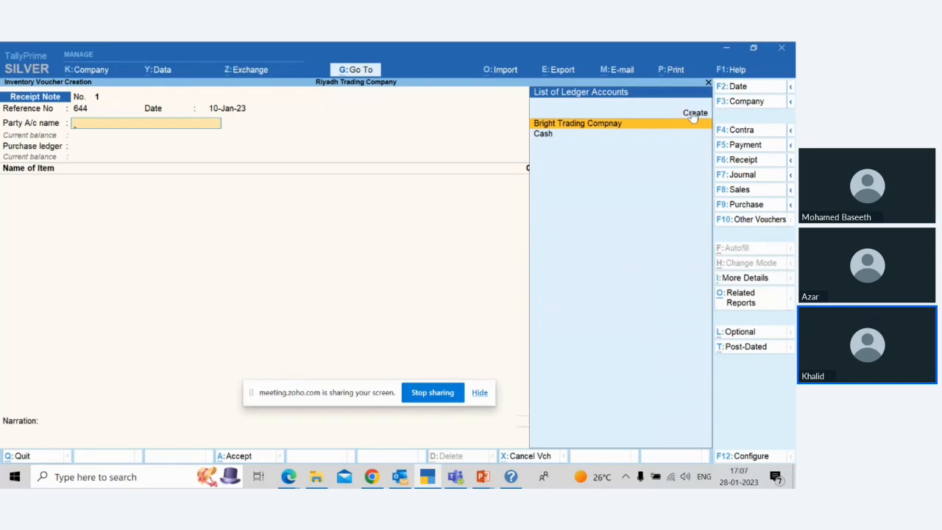
pyautogui.press('Return')
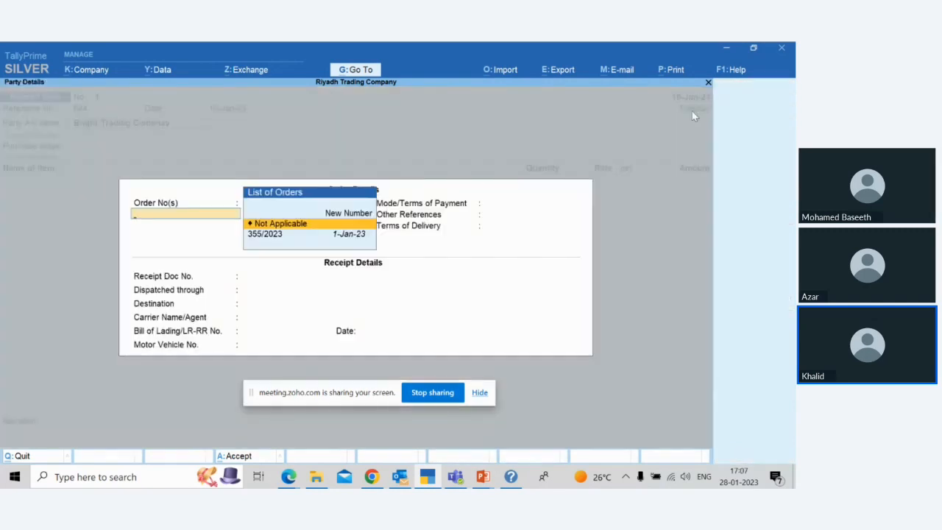
pyautogui.press('Down')
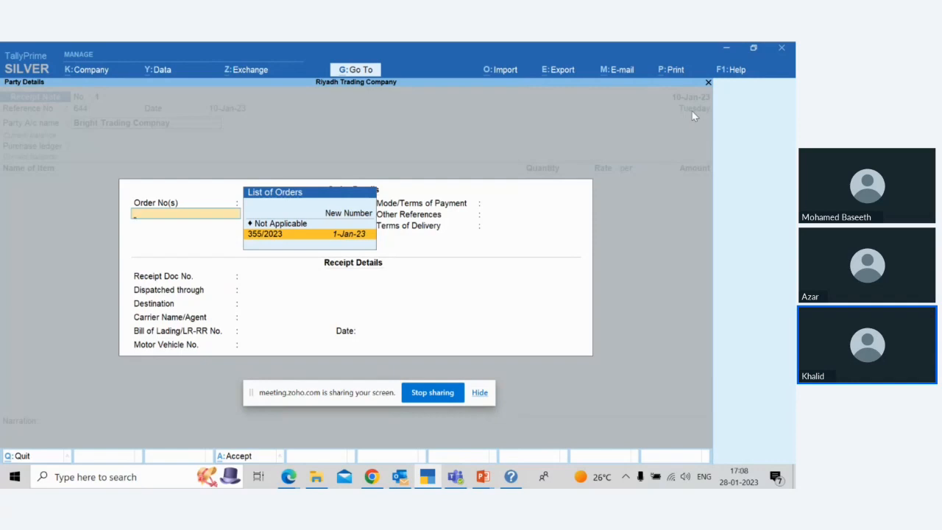
# Step: Link the receipt note to the purchase order dated 1-Jan-23, end the order list and keep the prefilled receipt details
pyautogui.press('Return')
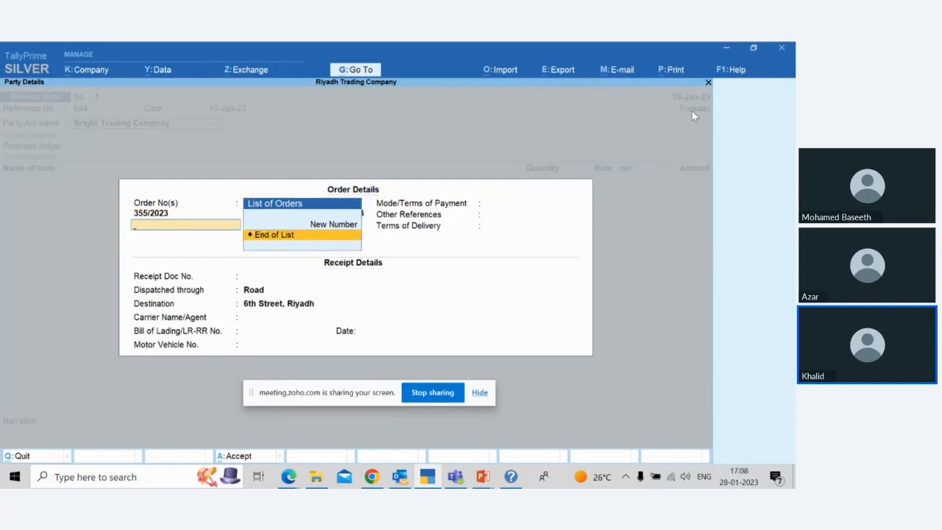
pyautogui.press('Return')
pyautogui.press('Return')
pyautogui.press('Return')
pyautogui.press('Return')
pyautogui.press('Return')
pyautogui.press('Return')
pyautogui.press('Return')
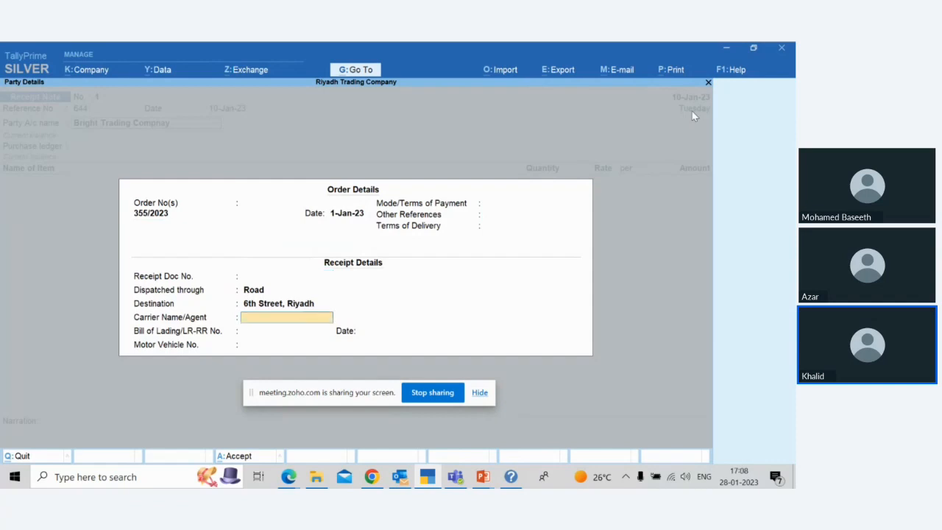
pyautogui.press('Return')
pyautogui.press('Return')
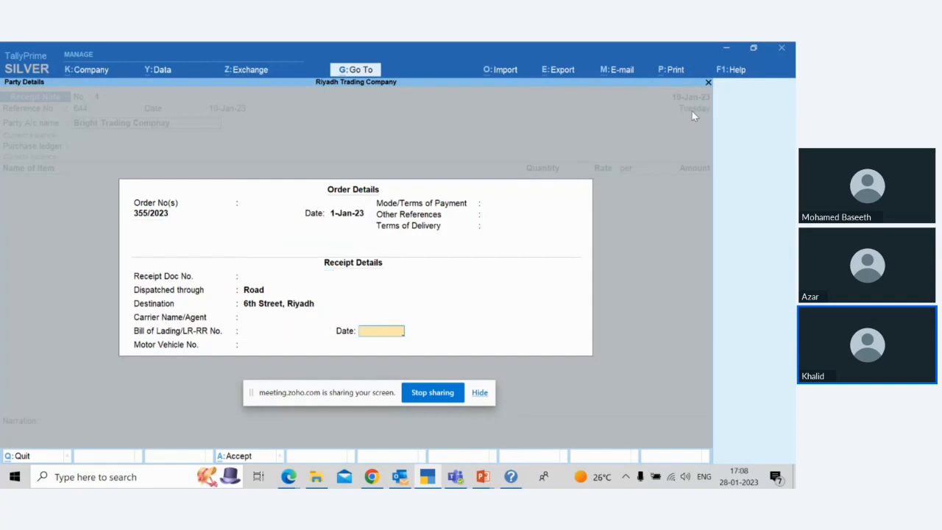
pyautogui.press('Return')
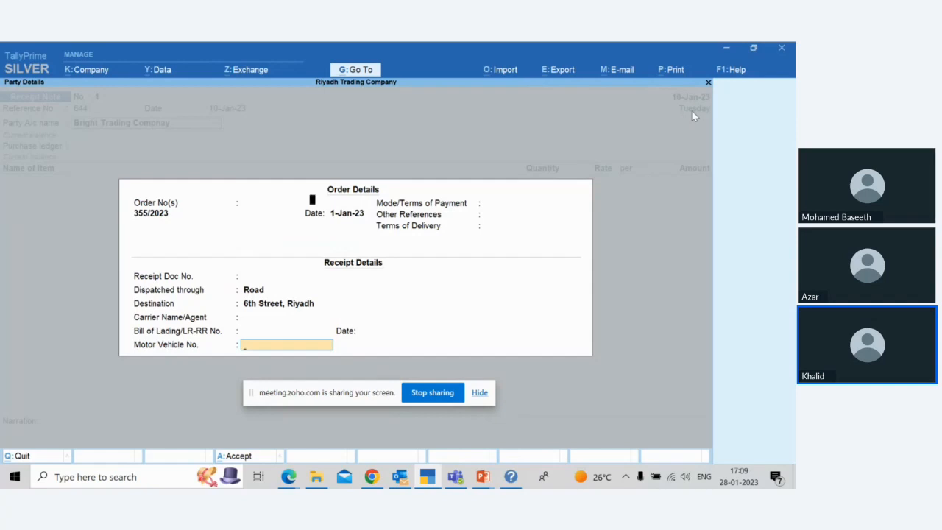
pyautogui.press('Return')
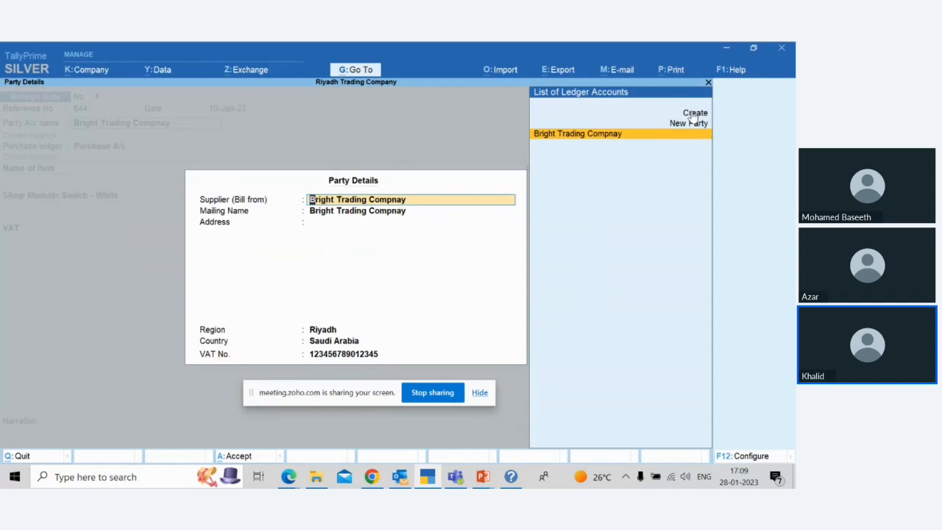
# Step: Accept the prefilled supplier party details for Bright Trading Compnay
pyautogui.press('ctrl')
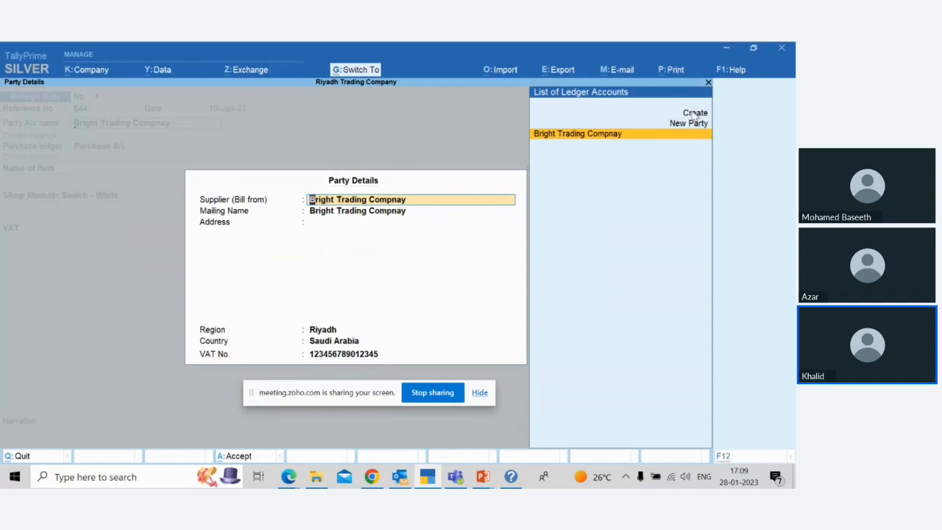
pyautogui.hotkey('ctrl', 'a')
pyautogui.press('Return')
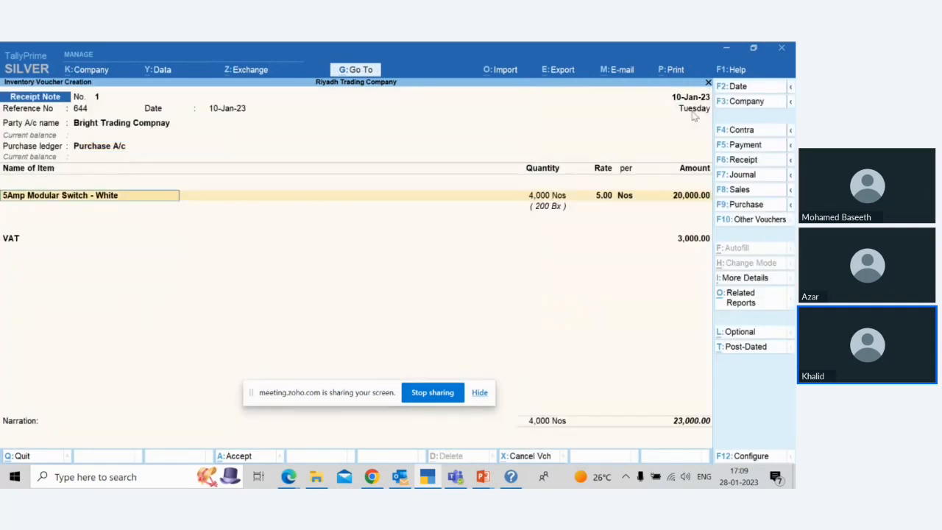
# Step: Allocate 4,000 Nos of 5Amp Modular Switch - White at 5.00 to tracking number 644 and the linked purchase order
pyautogui.press('Return')
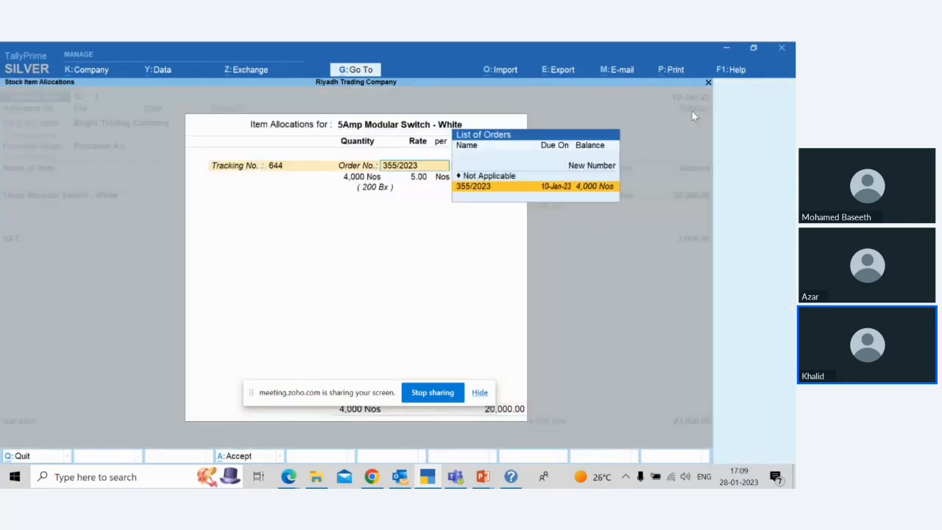
pyautogui.press('Return')
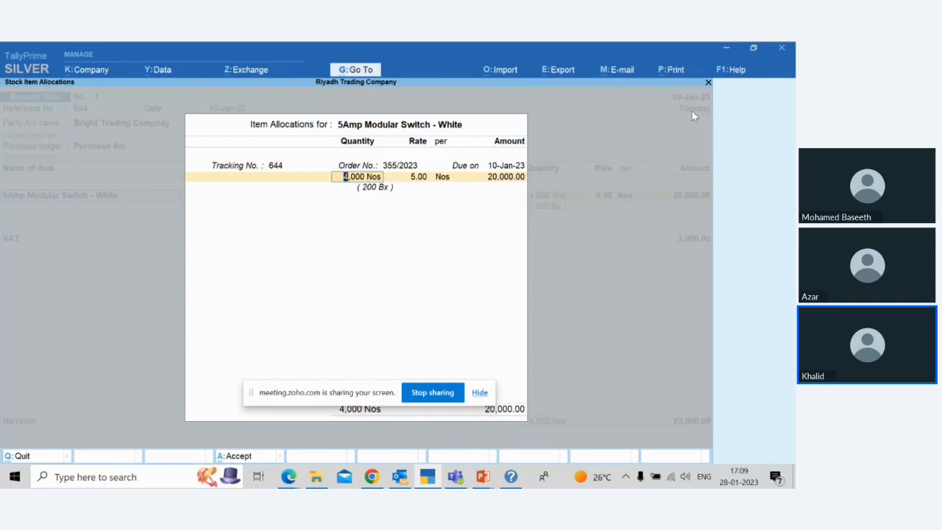
pyautogui.press('Return')
pyautogui.press('Return')
pyautogui.press('Return')
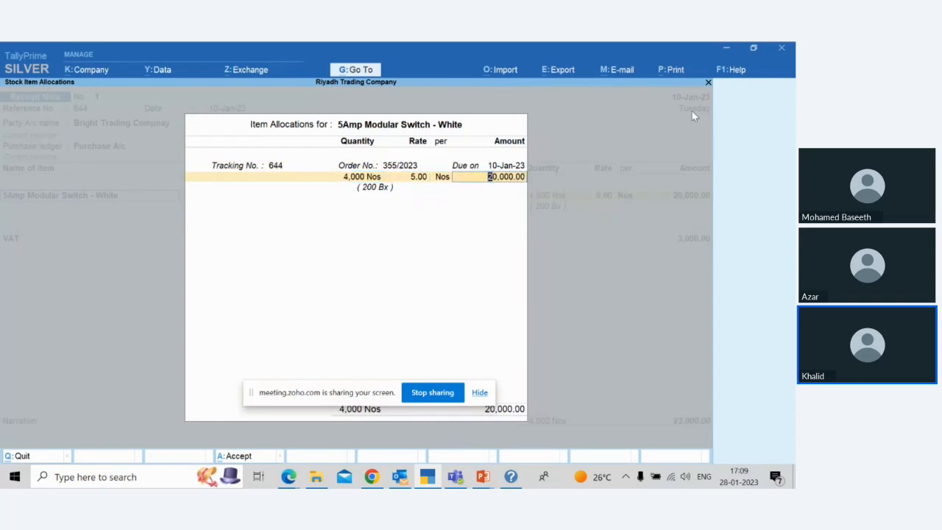
pyautogui.press('Return')
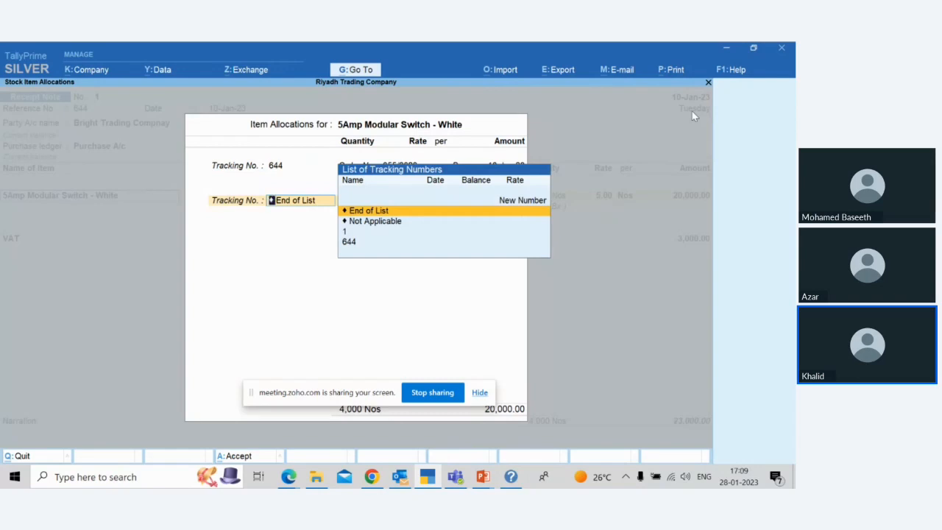
pyautogui.press('Return')
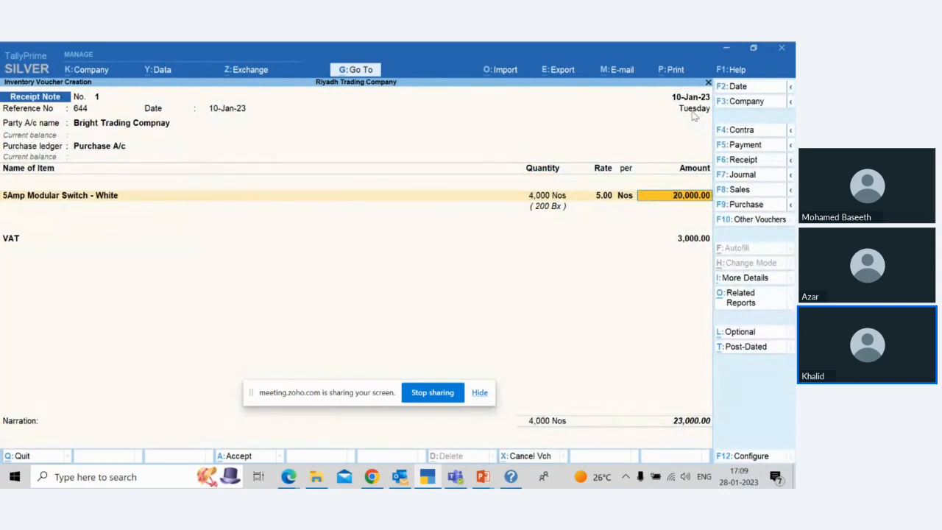
# Step: Reopen the item allocation for 5Amp Modular Switch - White and review its tracking number, order, quantity and rate
pyautogui.press('BackSpace')
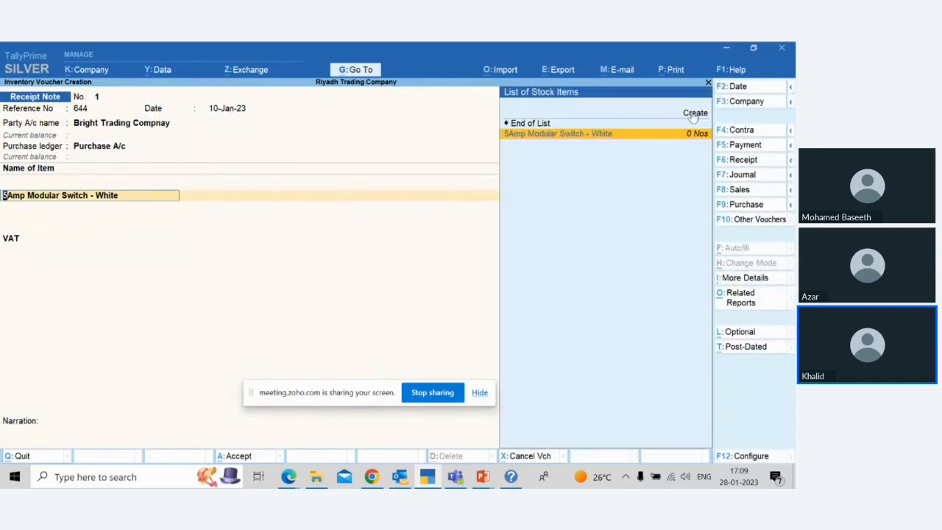
pyautogui.press('Return')
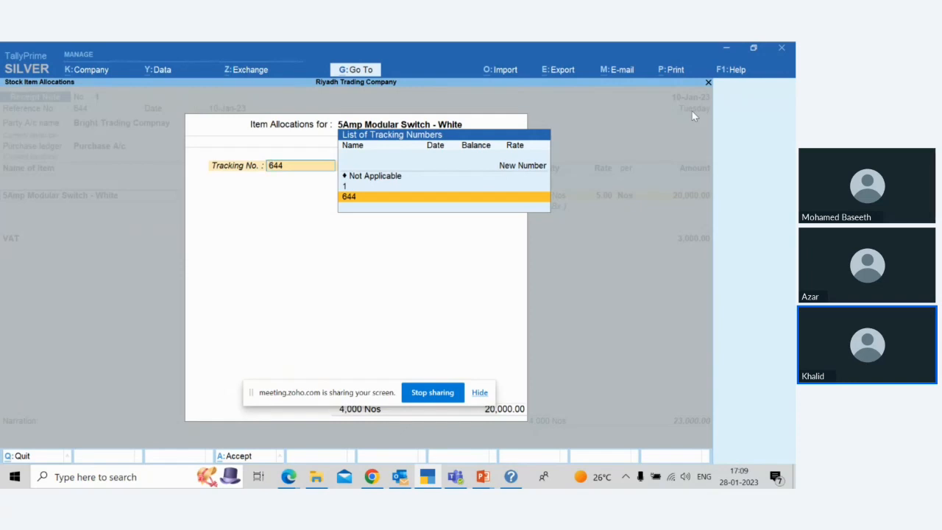
pyautogui.press('Return')
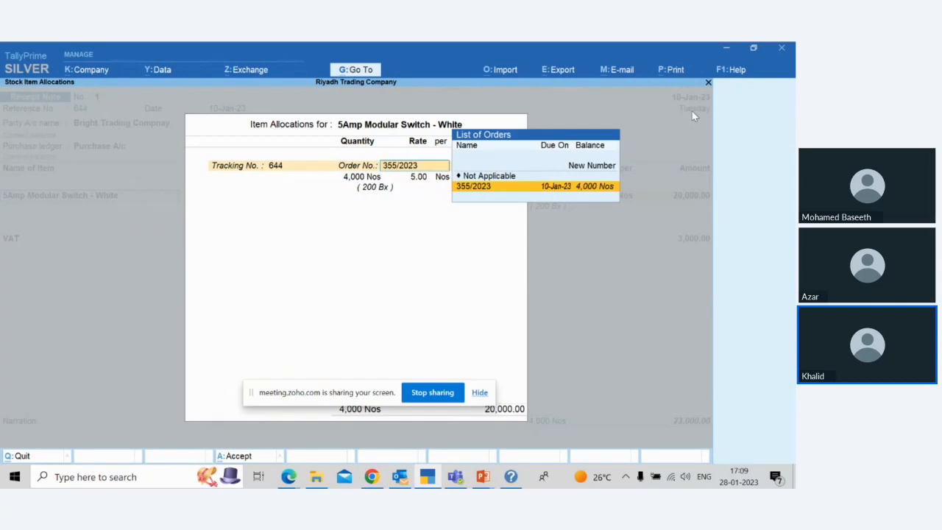
pyautogui.press('Return')
pyautogui.press('Return')
pyautogui.press('Return')
pyautogui.press('Return')
pyautogui.press('Return')
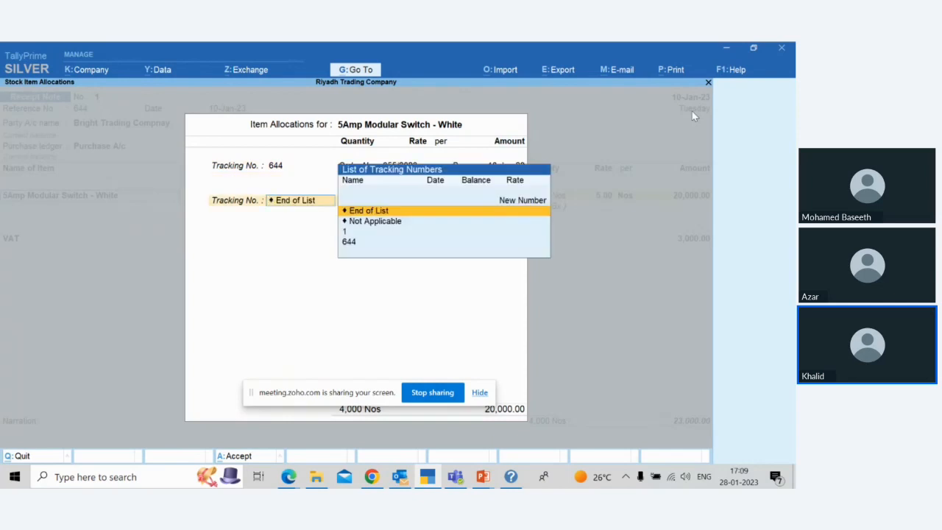
pyautogui.press('Return')
pyautogui.press('Return')
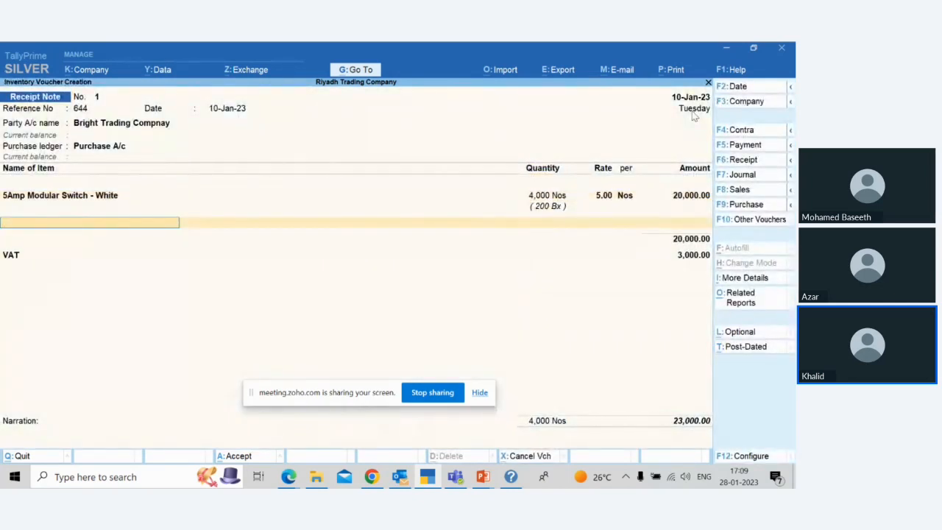
# Step: End the item list, keep the VAT ledger line, leave the narration blank and save the receipt note
pyautogui.press('Return')
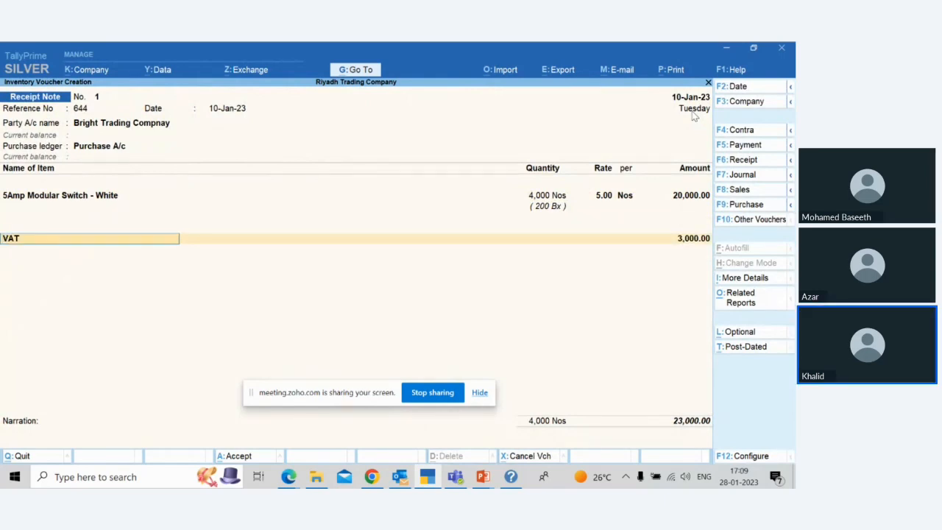
pyautogui.press('Return')
pyautogui.press('Return')
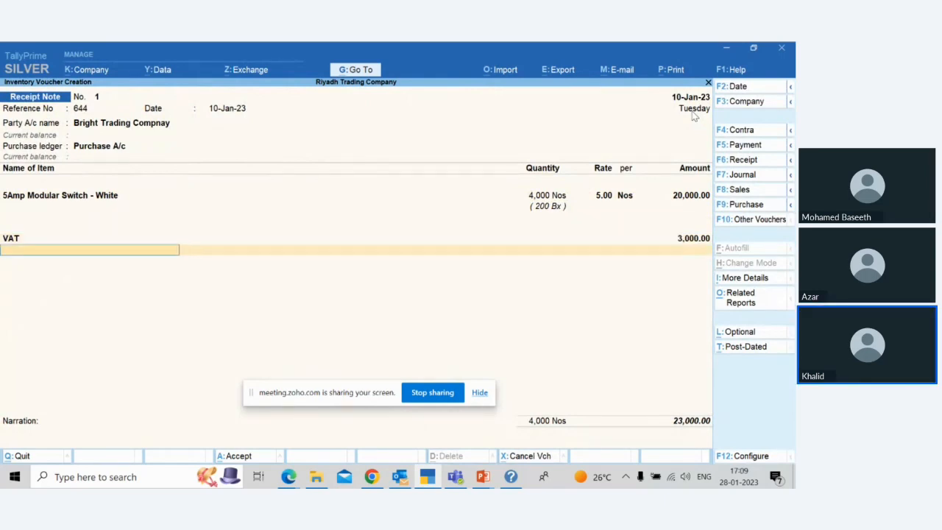
pyautogui.press('Return')
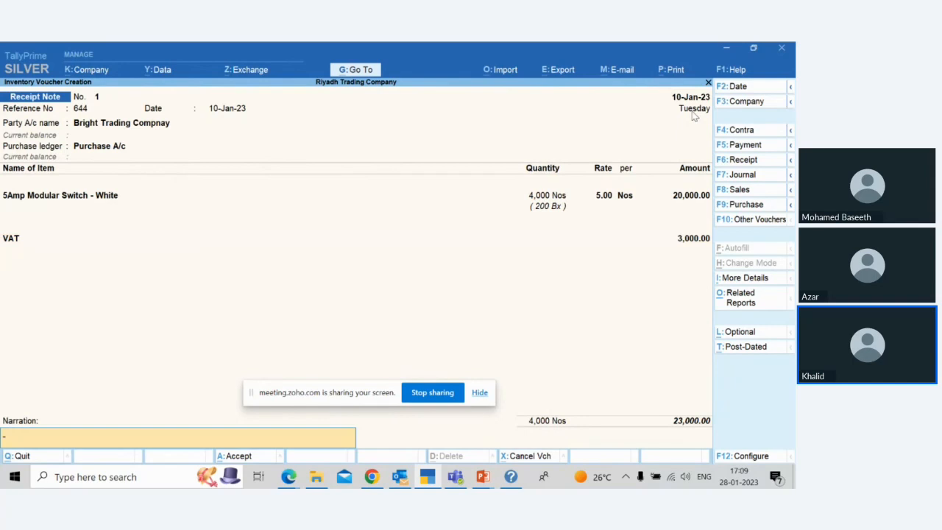
pyautogui.press('Return')
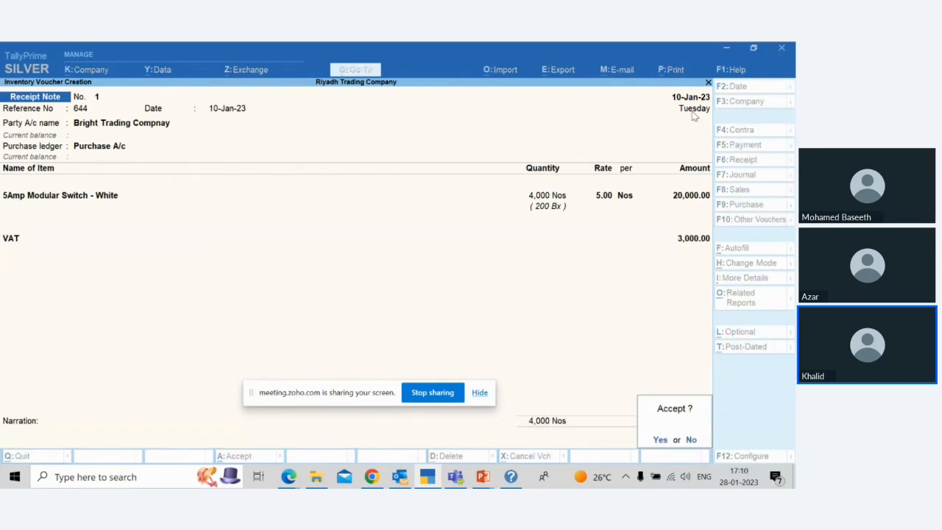
pyautogui.press('Return')
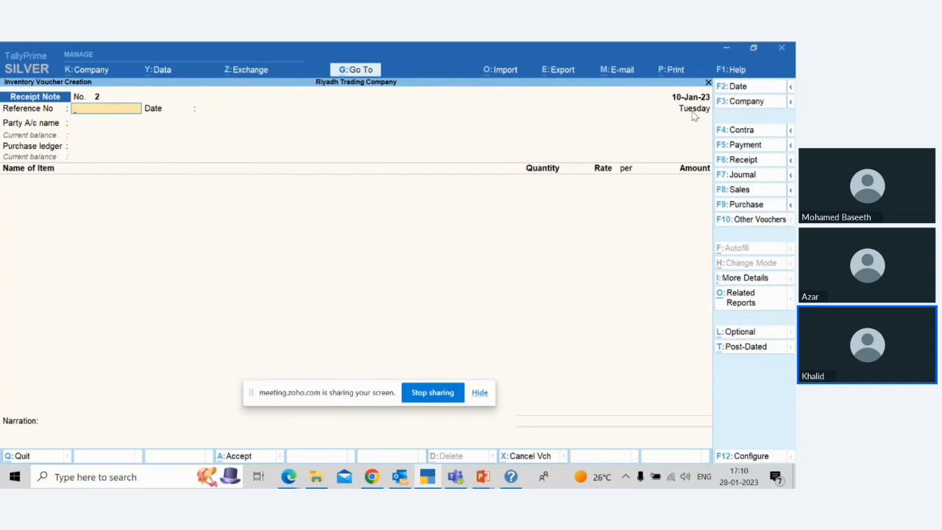
# Step: Quit voucher creation and bring up the Inventory Books reports
pyautogui.press('Escape')
pyautogui.press('Return')
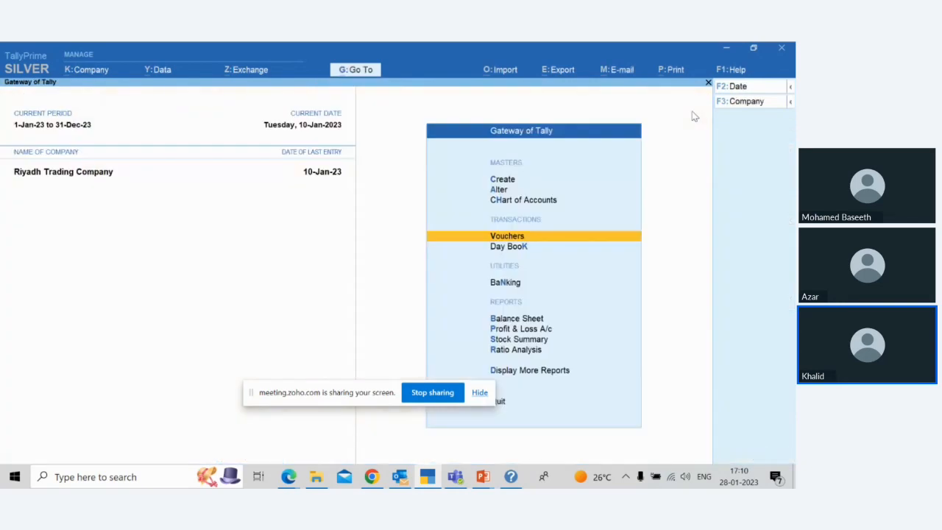
pyautogui.press('Down')
pyautogui.press('Down')
pyautogui.press('Down')
pyautogui.press('Down')
pyautogui.press('Down')
pyautogui.press('Down')
pyautogui.press('Down')
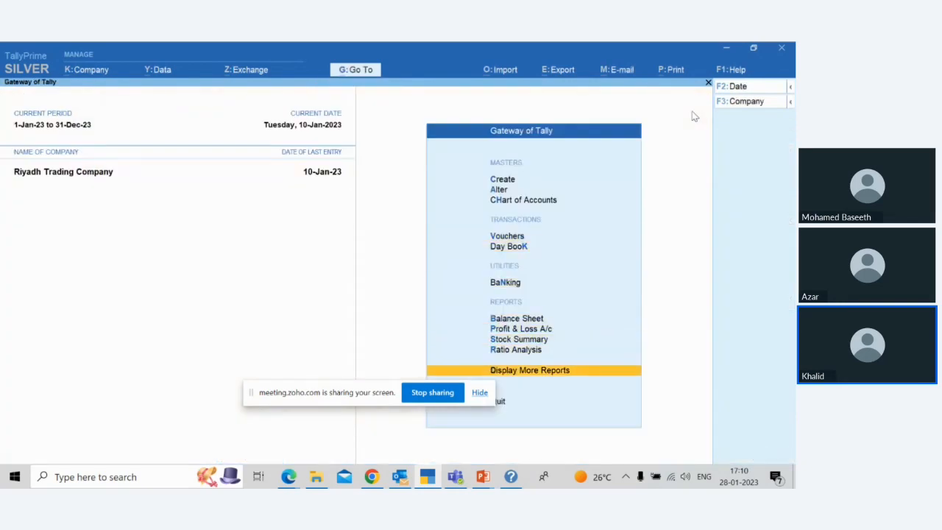
pyautogui.press('Return')
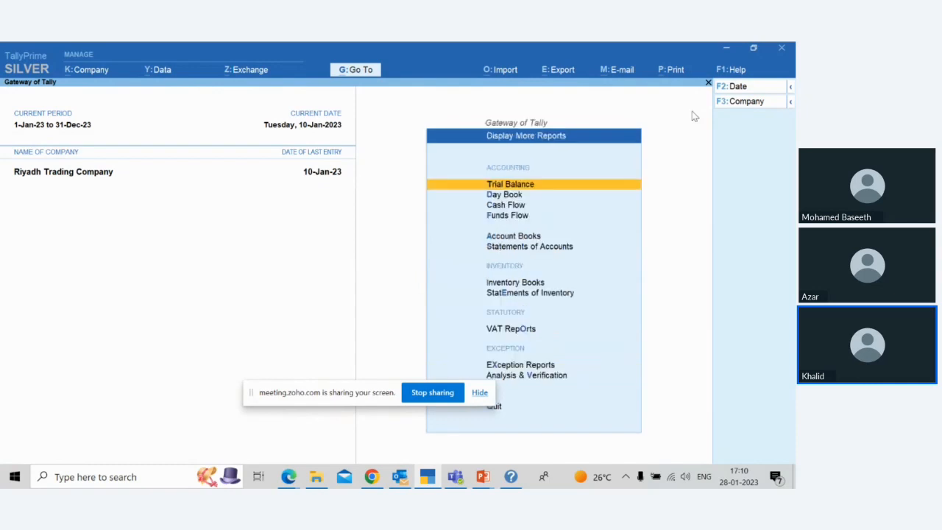
pyautogui.press('Down')
pyautogui.press('Down')
pyautogui.press('Down')
pyautogui.press('Down')
pyautogui.press('Down')
pyautogui.press('Down')
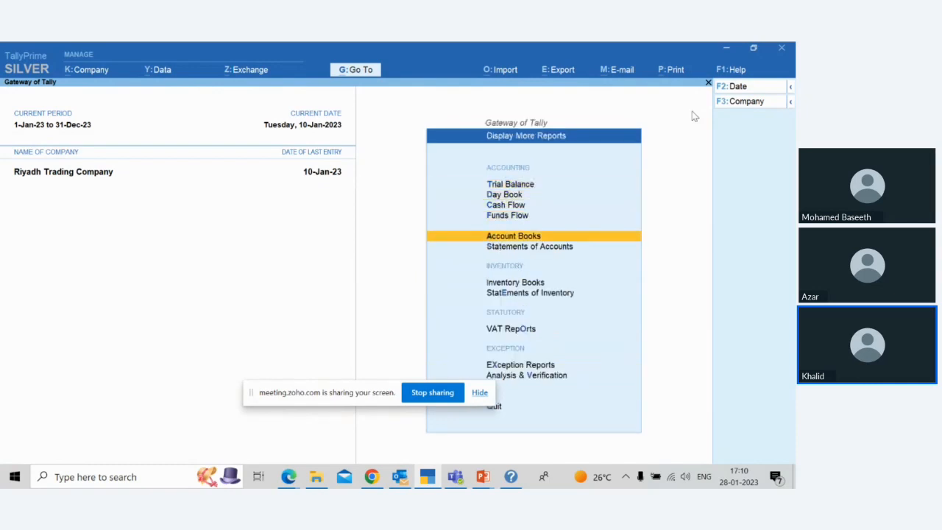
pyautogui.press('Return')
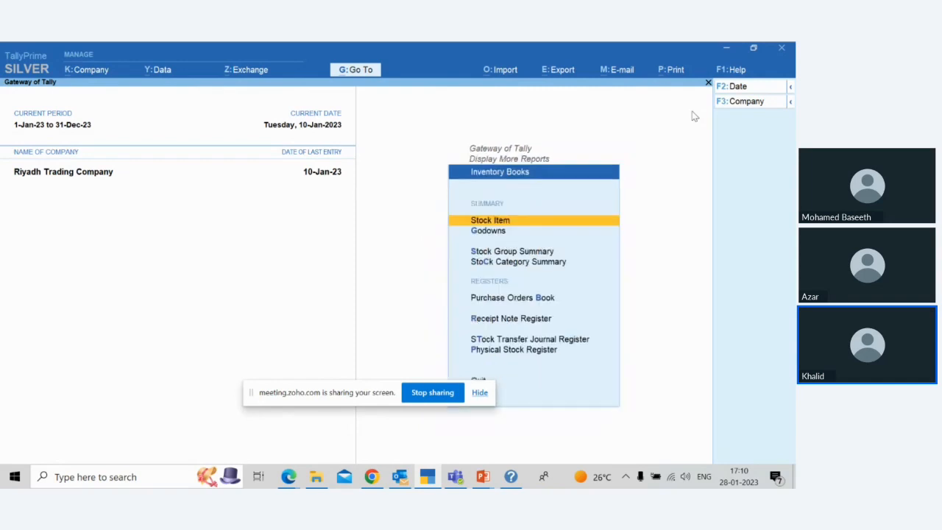
# Step: View January's vouchers in the Receipt Note Register and open the receipt note dated 10-Jan-23
pyautogui.press('Down')
pyautogui.press('Down')
pyautogui.press('Down')
pyautogui.press('Down')
pyautogui.press('Down')
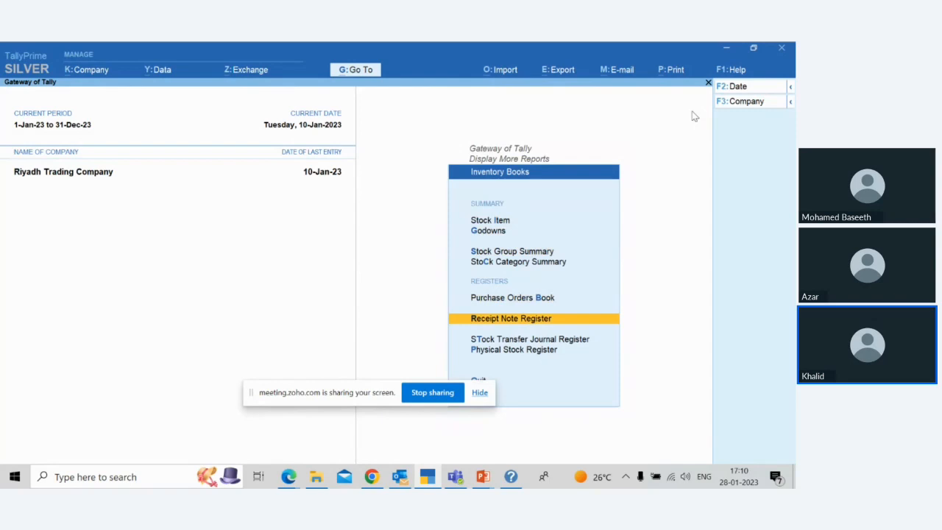
pyautogui.press('Return')
pyautogui.press('Return')
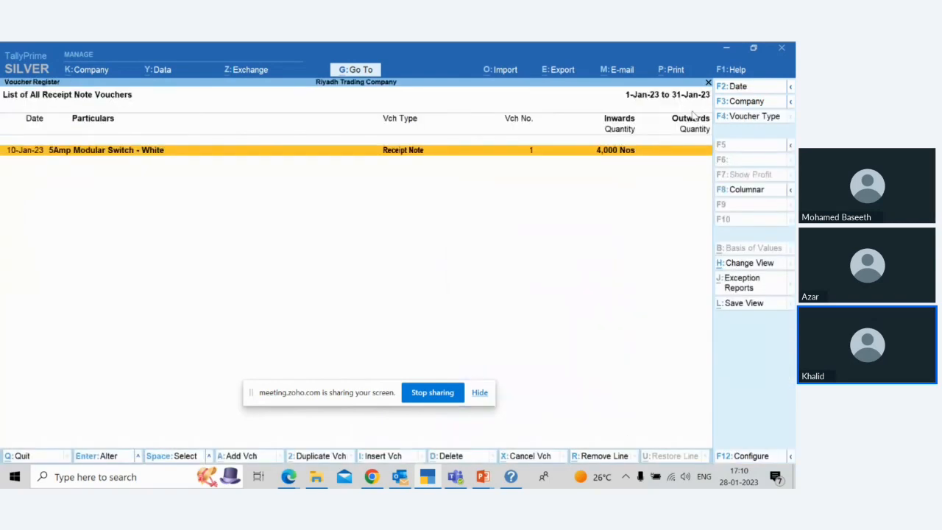
pyautogui.press('Return')
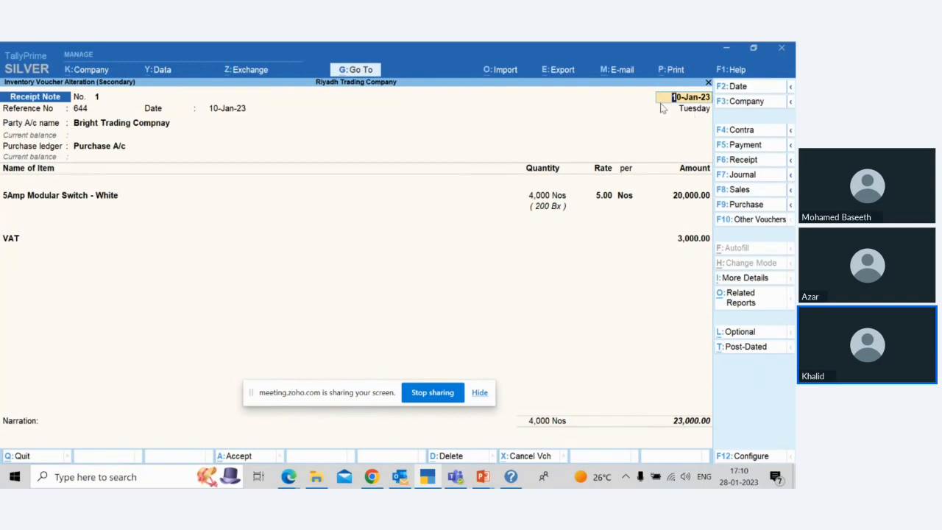
# Step: Examine the VAT - Tax Analysis related report for the receipt note, then close it
pyautogui.click(740, 298)
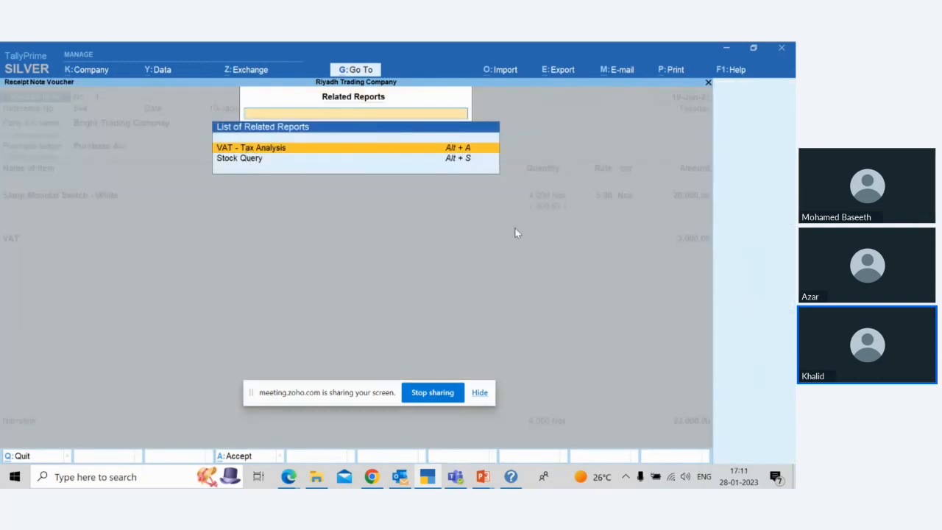
pyautogui.press('Down')
pyautogui.press('Up')
pyautogui.press('Return')
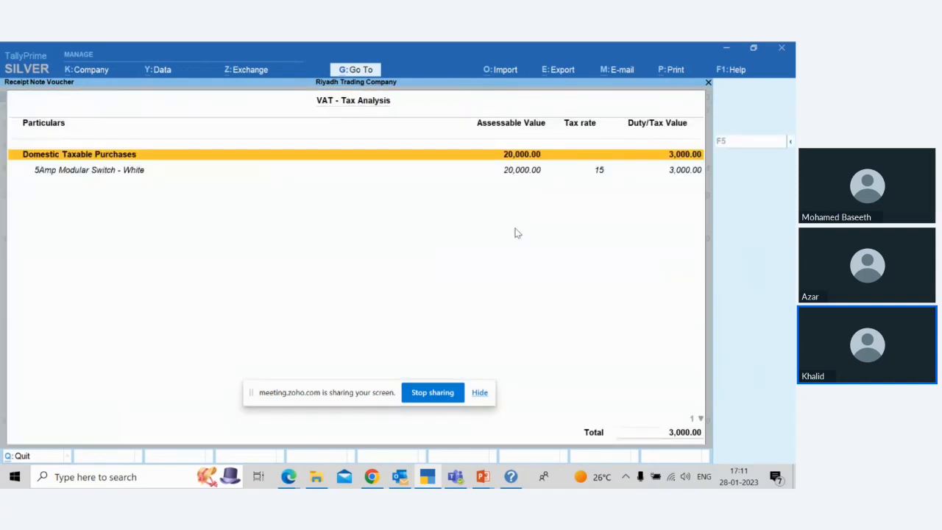
pyautogui.press('Escape')
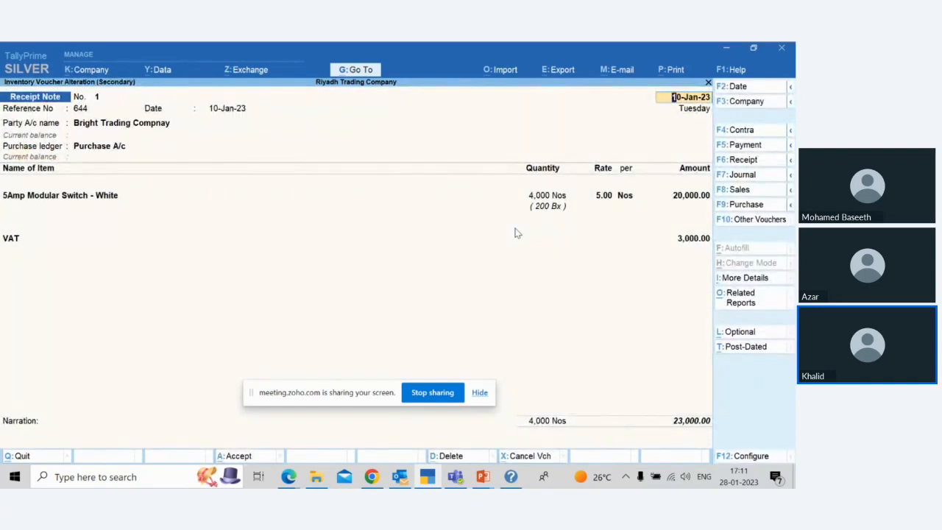
# Step: Quit the receipt note without changes and return to the monthly Receipt Note Register
pyautogui.press('Escape')
pyautogui.press('Escape')
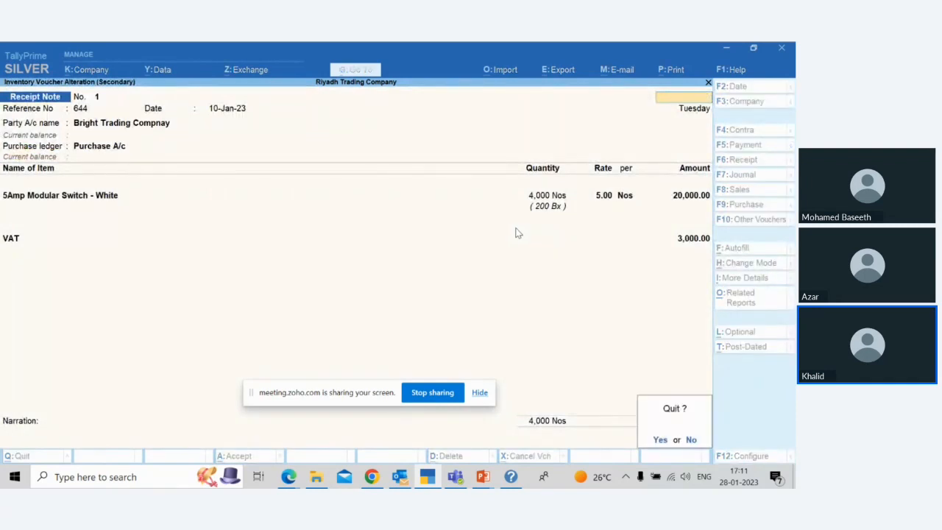
pyautogui.press('y')
# Step: Leave the Receipt Note Register and open the stock item monthly summary for 5Amp Modular Switch - White
pyautogui.press('Escape')
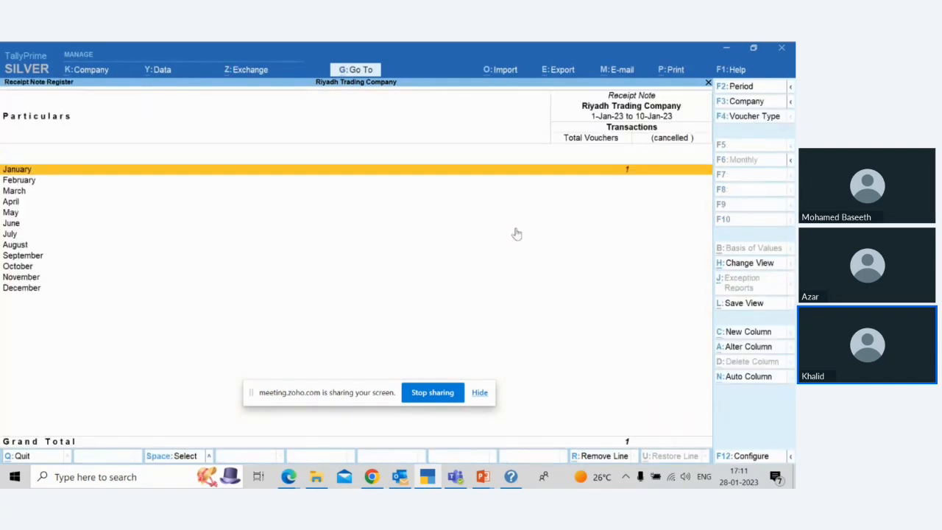
pyautogui.press('Escape')
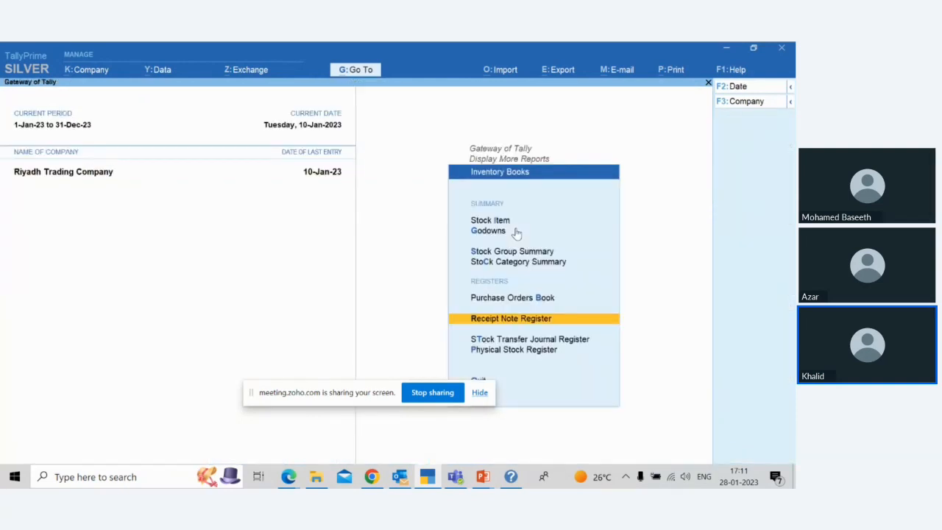
pyautogui.press('Up')
pyautogui.press('Up')
pyautogui.press('Up')
pyautogui.press('Up')
pyautogui.press('Up')
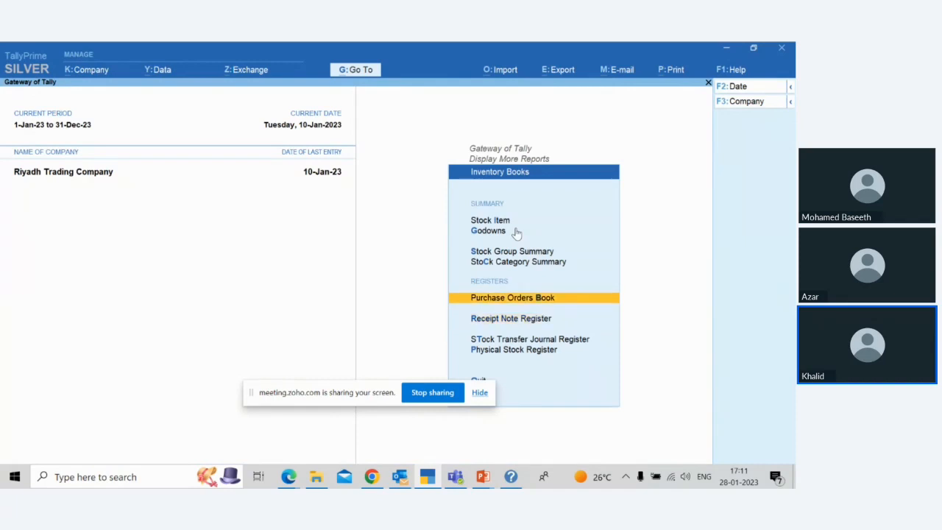
pyautogui.press('Return')
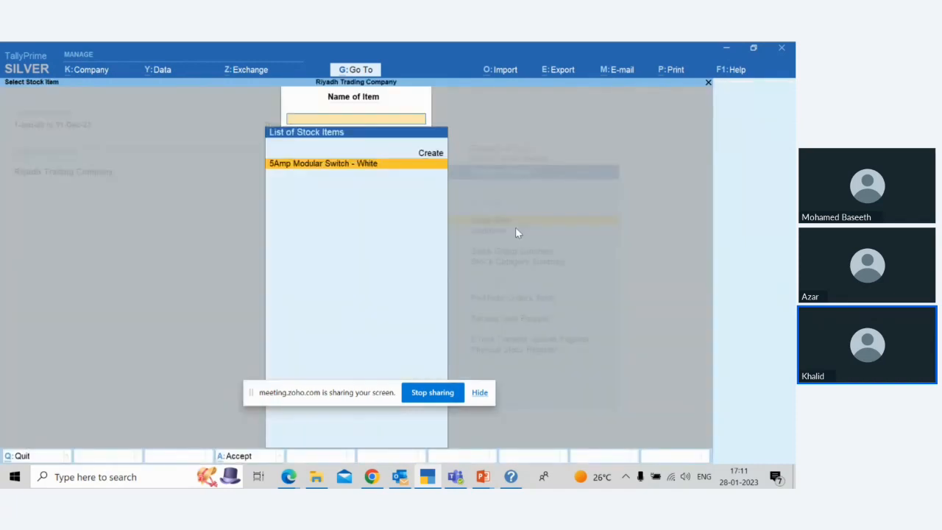
pyautogui.press('Return')
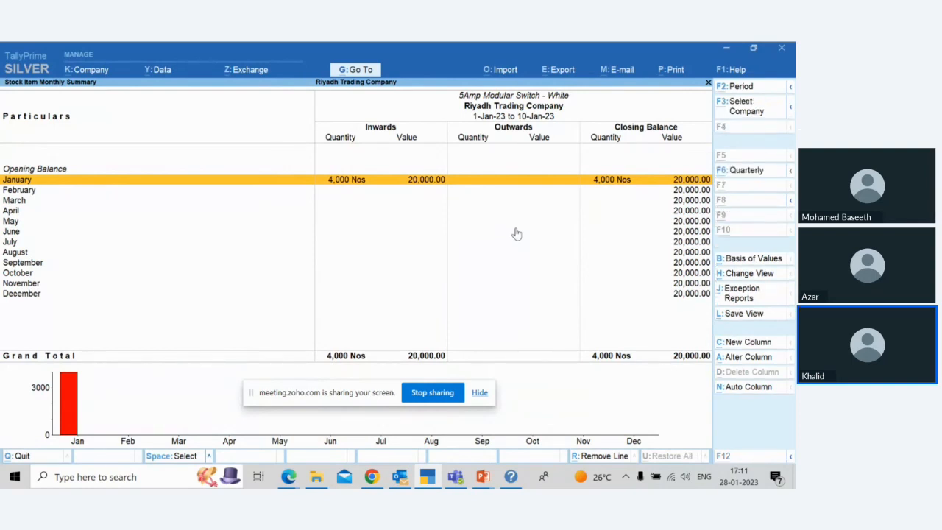
# Step: View the stock item summary for the period 1-Jan-23 to 8-Jan-23
pyautogui.hotkey('alt', 'F2')
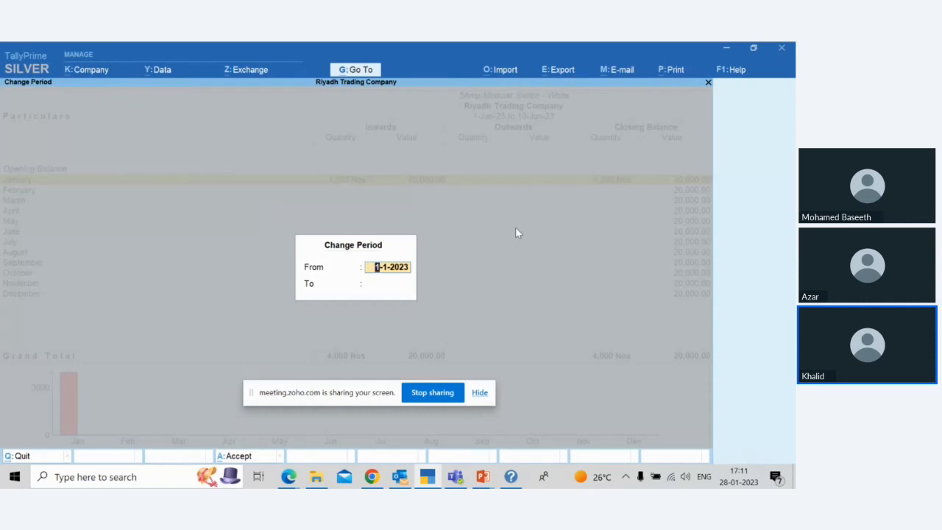
pyautogui.press('Return')
pyautogui.write('8/')
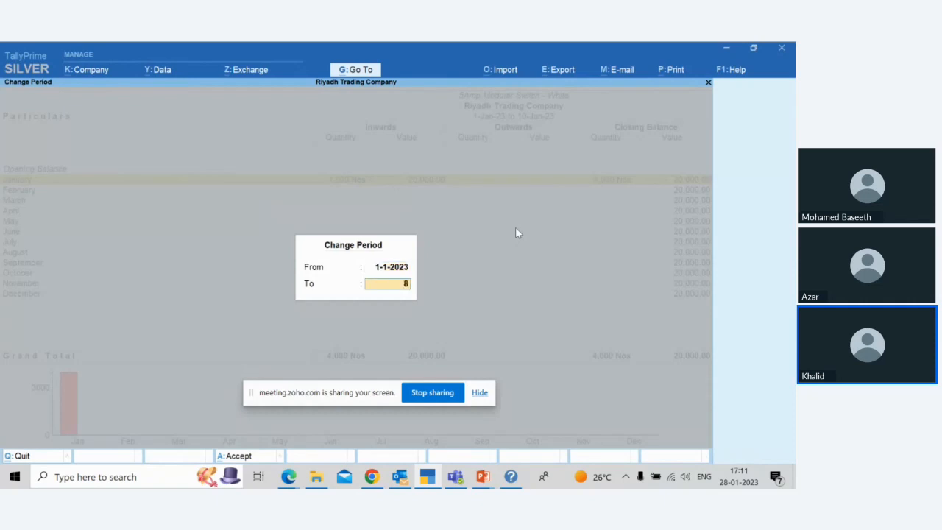
pyautogui.press('BackSpace')
pyautogui.press('BackSpace')
pyautogui.write('1/')
pyautogui.press('BackSpace')
pyautogui.press('BackSpace')
pyautogui.write('8/1')
pyautogui.press('Return')
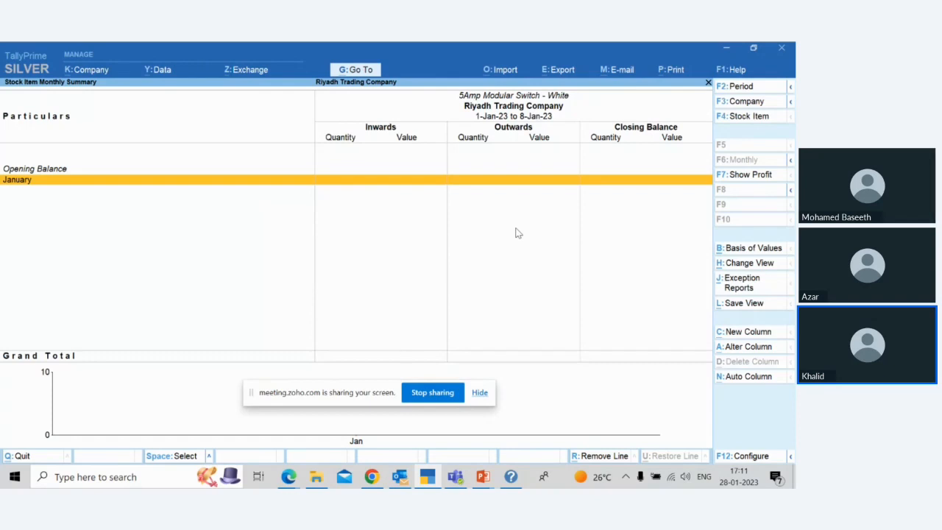
# Step: Extend the stock item summary's period end to 9-Jan-23
pyautogui.press('alt')
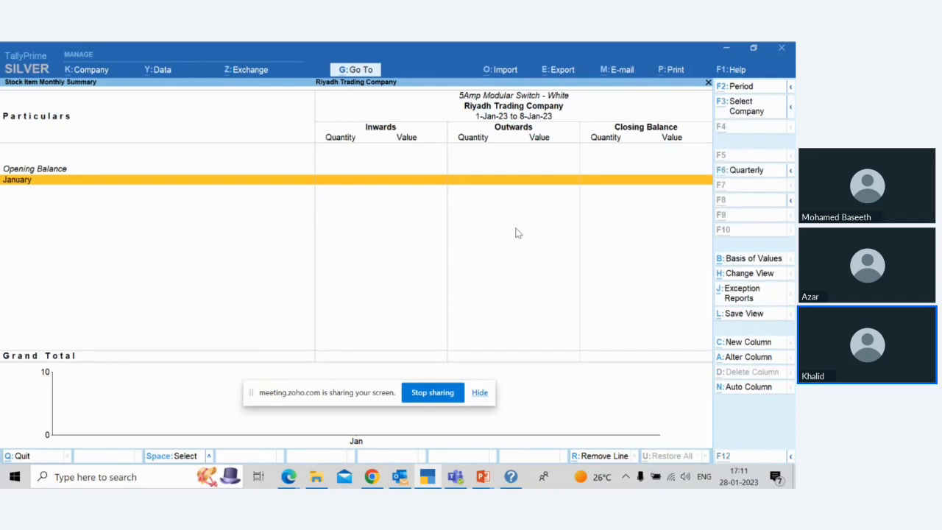
pyautogui.hotkey('alt', 'F2')
pyautogui.press('Return')
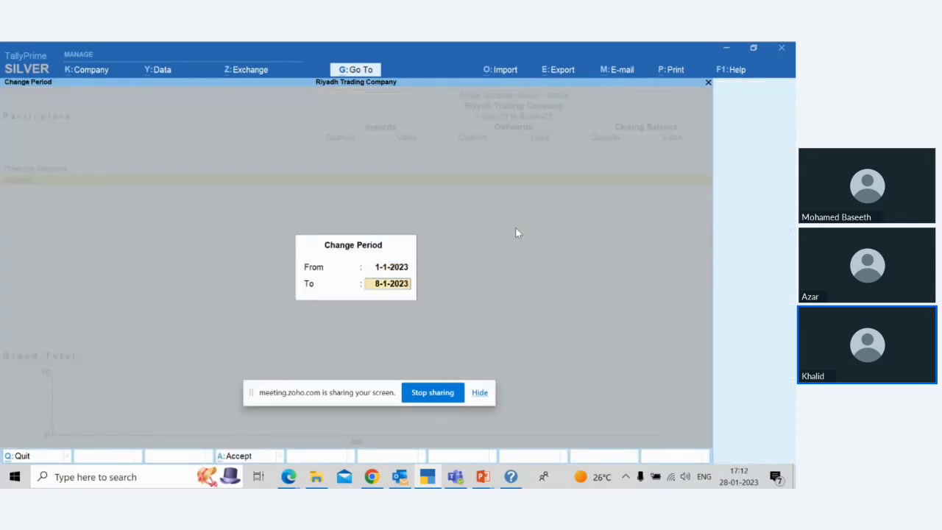
pyautogui.write('9')
pyautogui.press('Return')
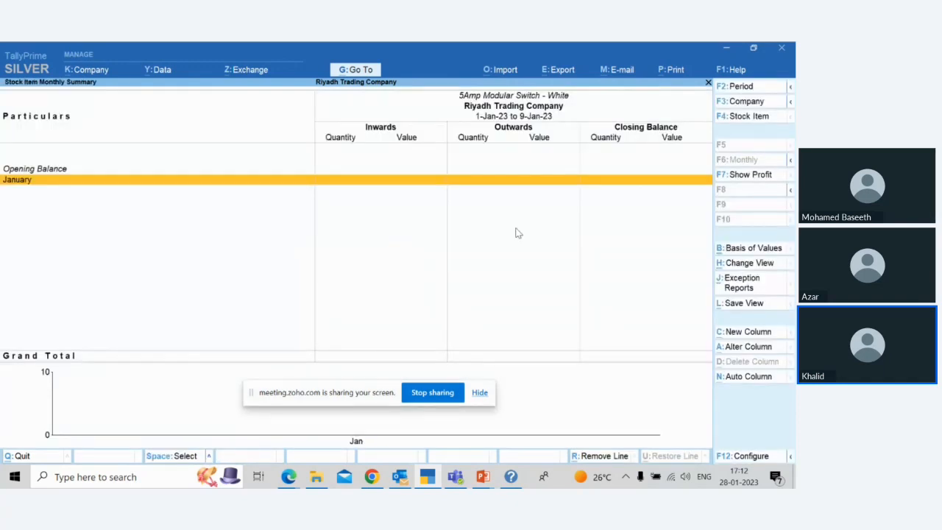
# Step: Extend the stock item summary's period end to 10-Jan-23
pyautogui.press('alt')
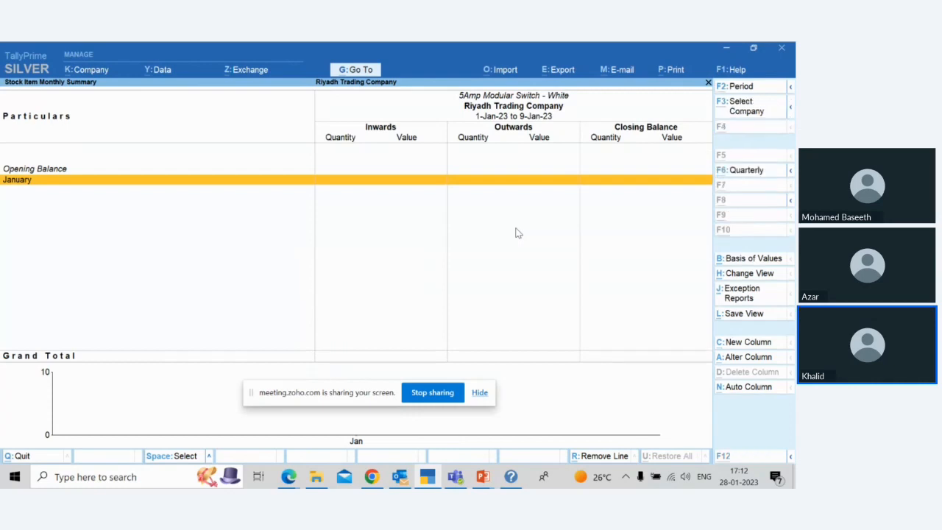
pyautogui.hotkey('alt', 'F2')
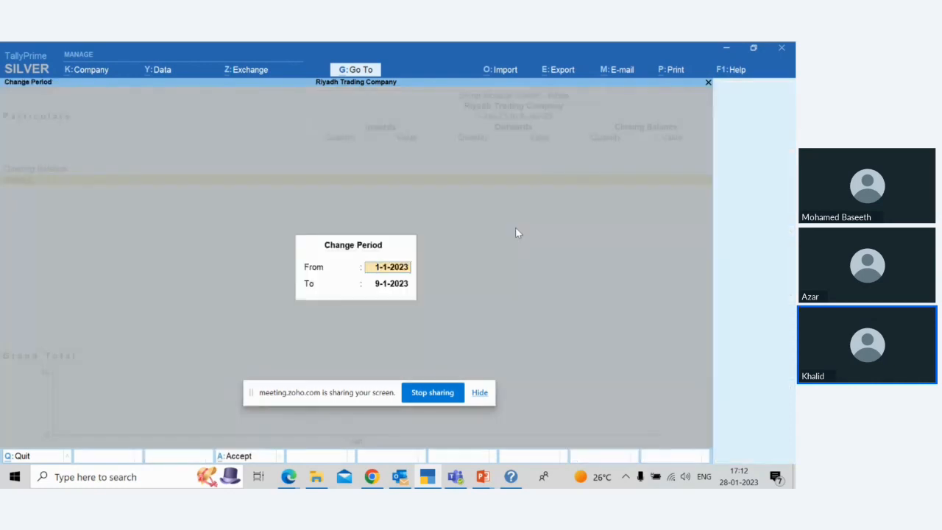
pyautogui.press('Return')
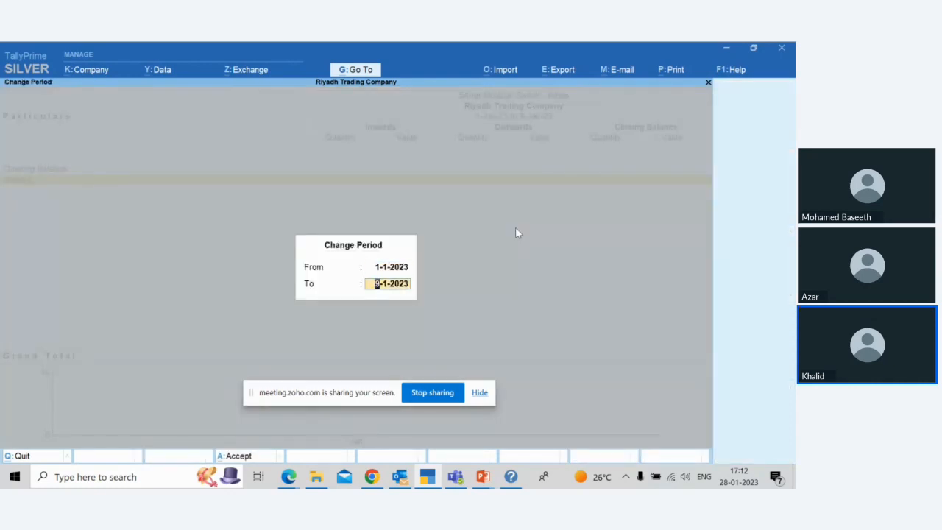
pyautogui.write('10/1')
pyautogui.press('Return')
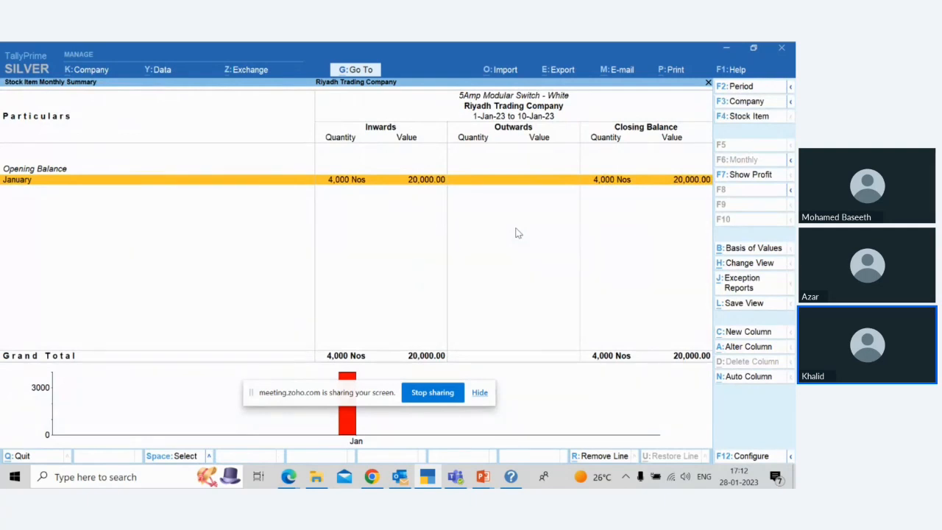
# Step: Extend the stock item summary's period end to 11-Jan-23
pyautogui.hotkey('alt', 'F2')
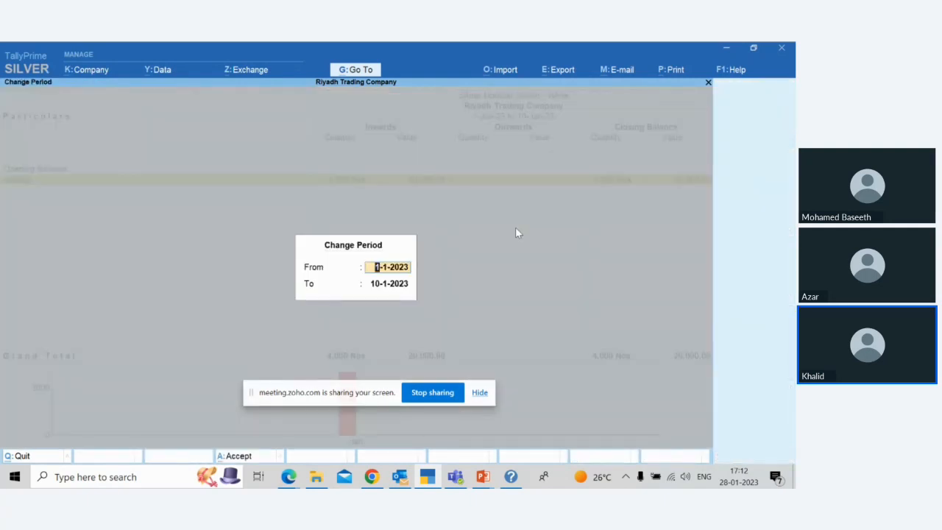
pyautogui.press('Return')
pyautogui.write('11')
pyautogui.press('Return')
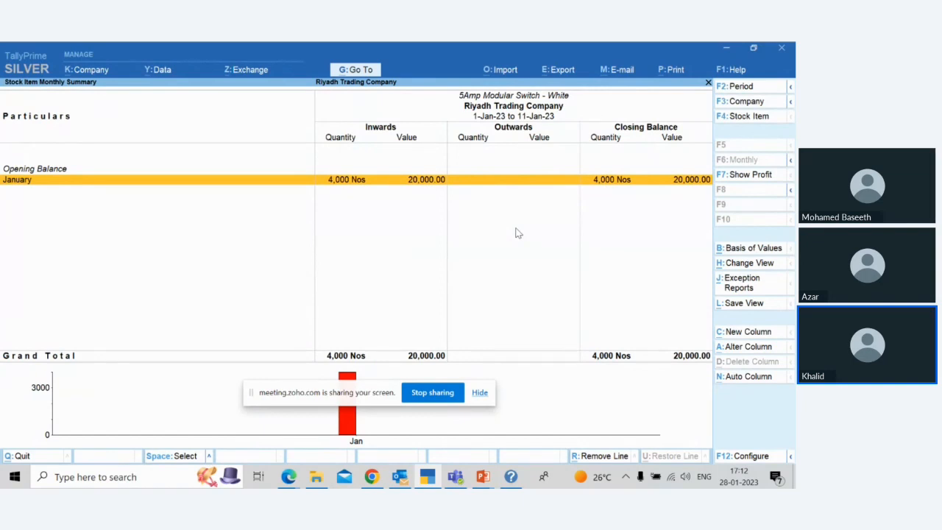
# Step: Close the stock item summary and the report menus, and start a new Purchase voucher
pyautogui.press('Escape')
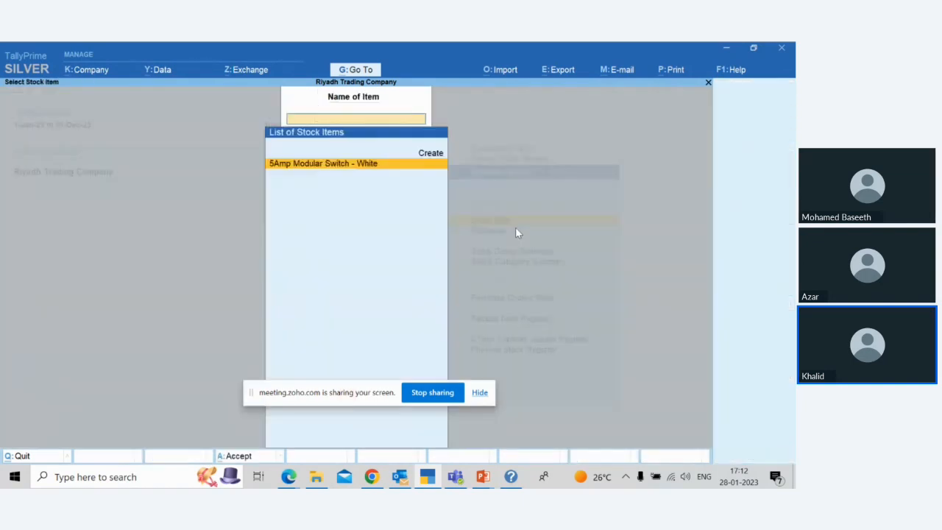
pyautogui.press('Escape')
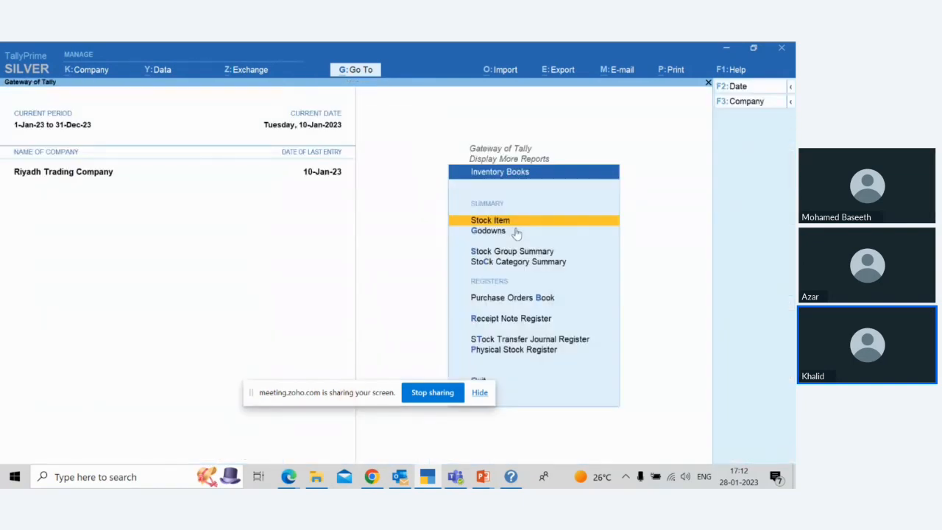
pyautogui.press('Escape')
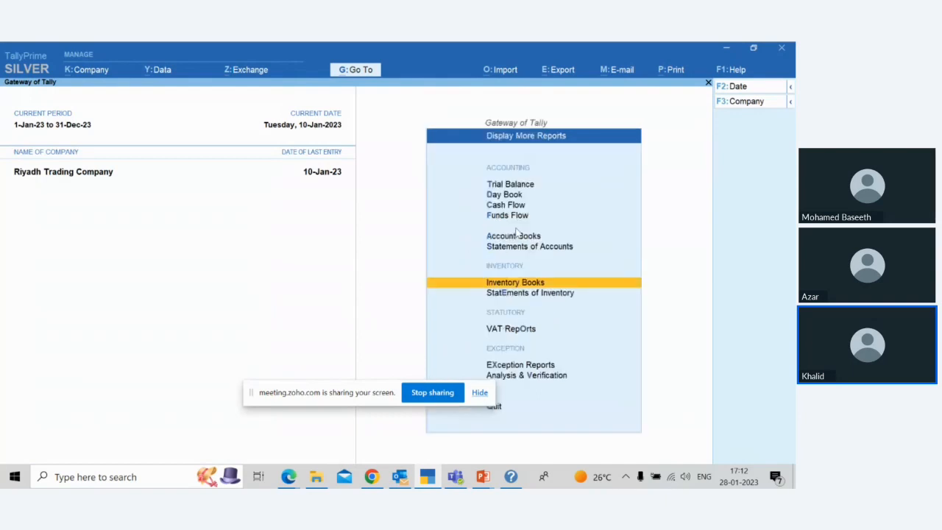
pyautogui.press('Escape')
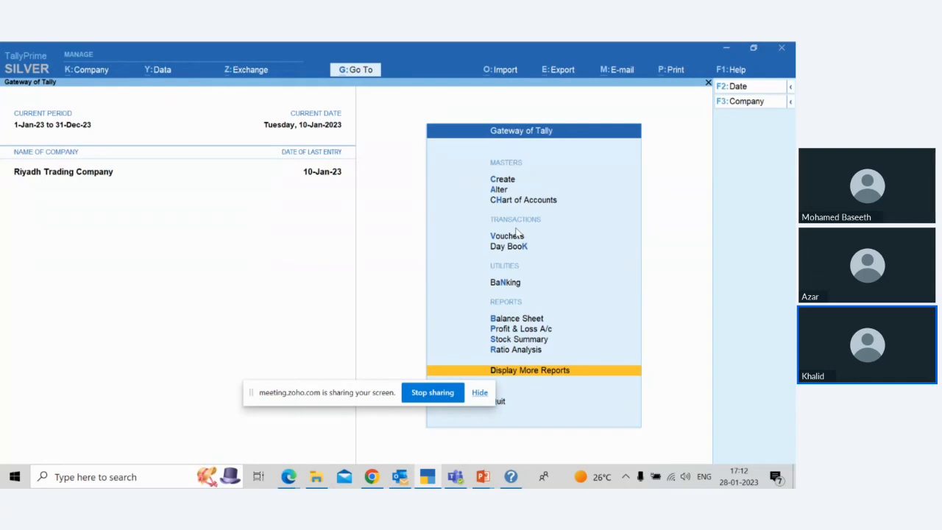
pyautogui.click(516, 235)
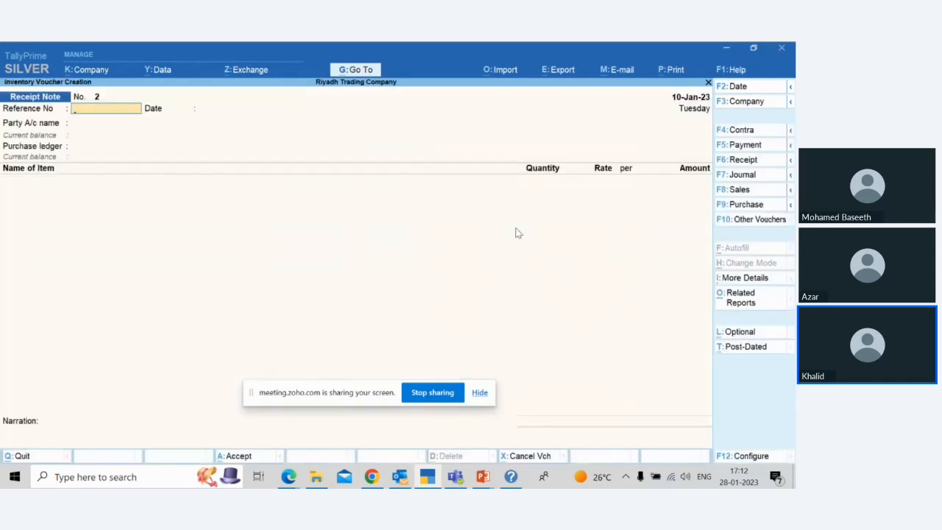
pyautogui.click(757, 210)
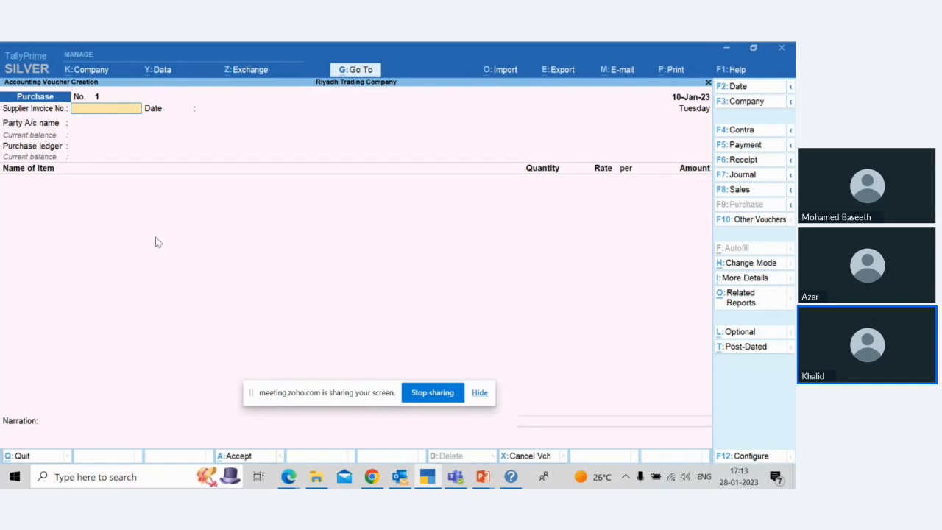
# Step: Enter supplier invoice number 205 dated 11-Jan-23 and set the purchase voucher date to 12-Jan-23
pyautogui.write('205')
pyautogui.press('Return')
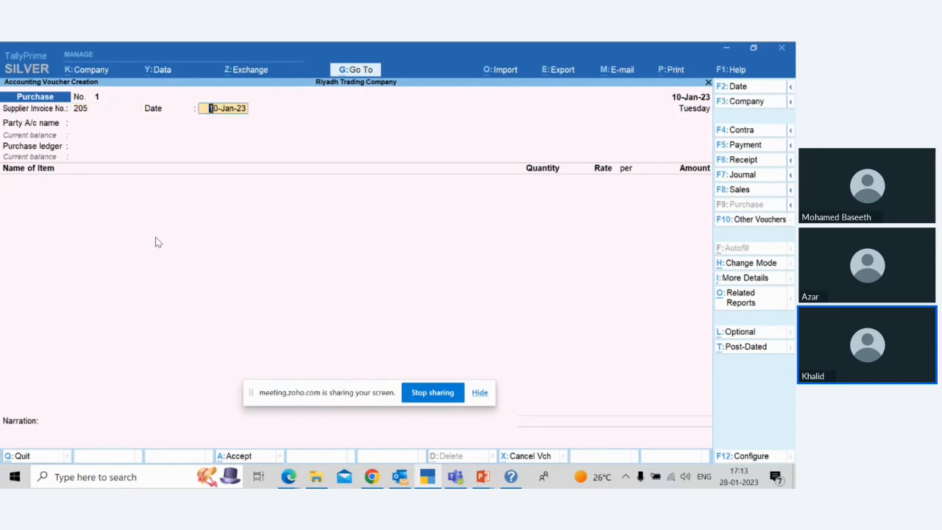
pyautogui.press('F2')
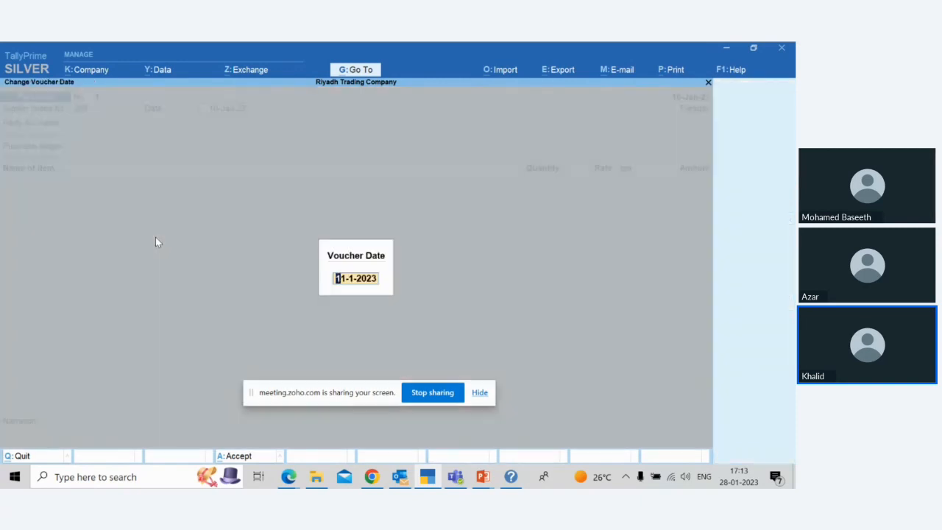
pyautogui.write('12')
pyautogui.press('Return')
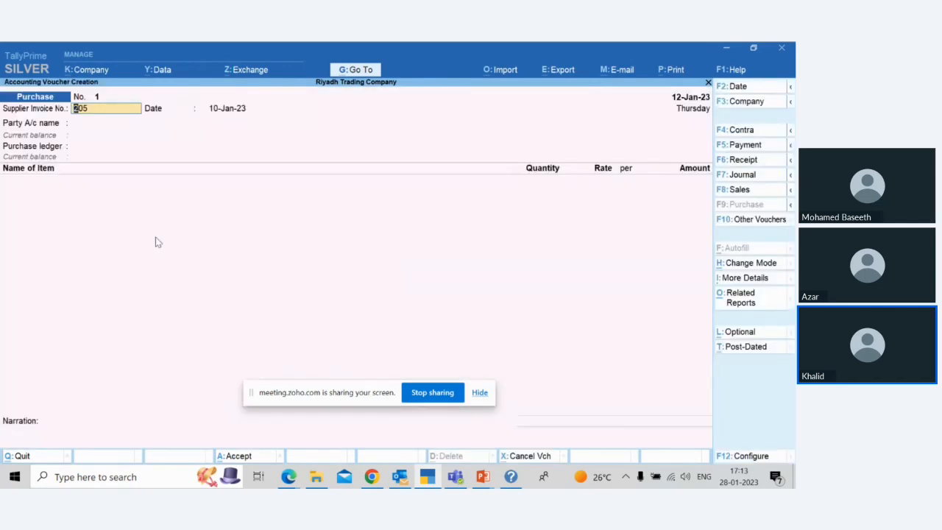
pyautogui.press('Return')
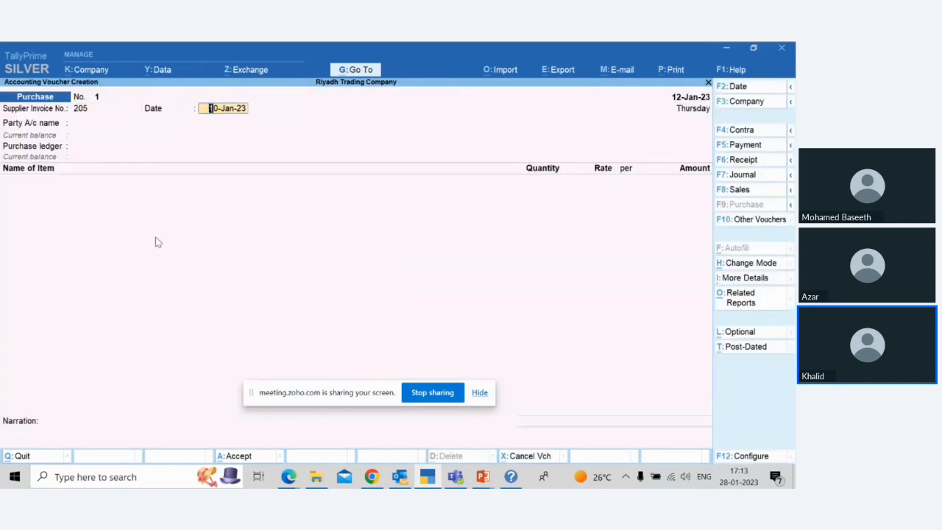
pyautogui.write('11')
pyautogui.press('Return')
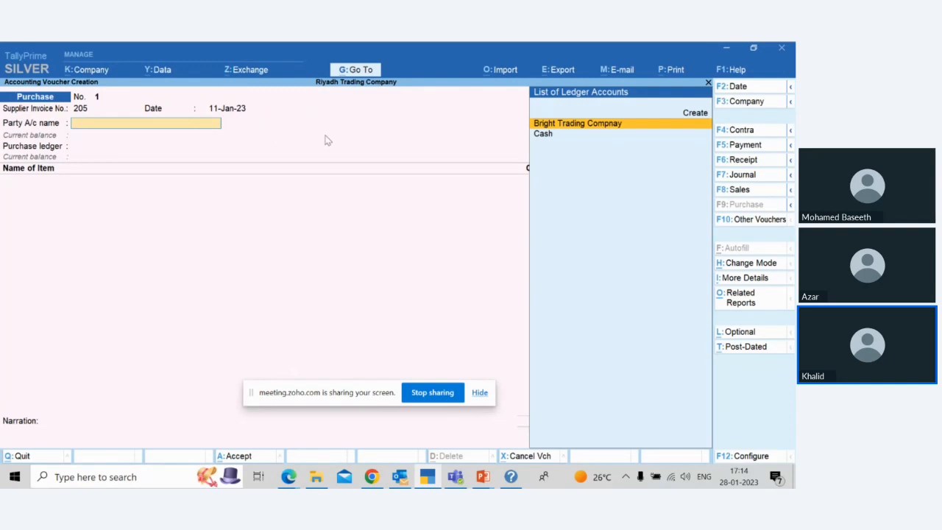
# Step: Choose Bright Trading Compnay as the party, link receipt note 644 and keep its remaining receipt details
pyautogui.press('Return')
pyautogui.press('Down')
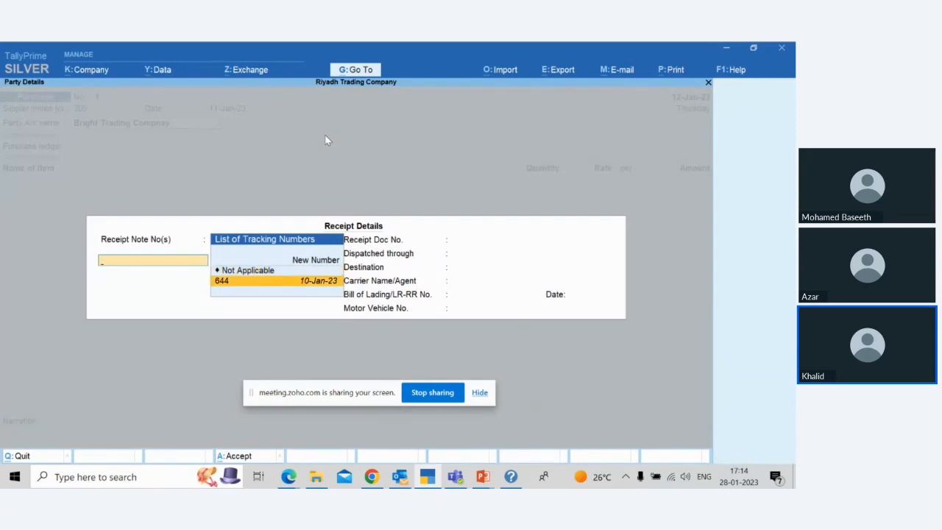
pyautogui.press('Return')
pyautogui.press('Return')
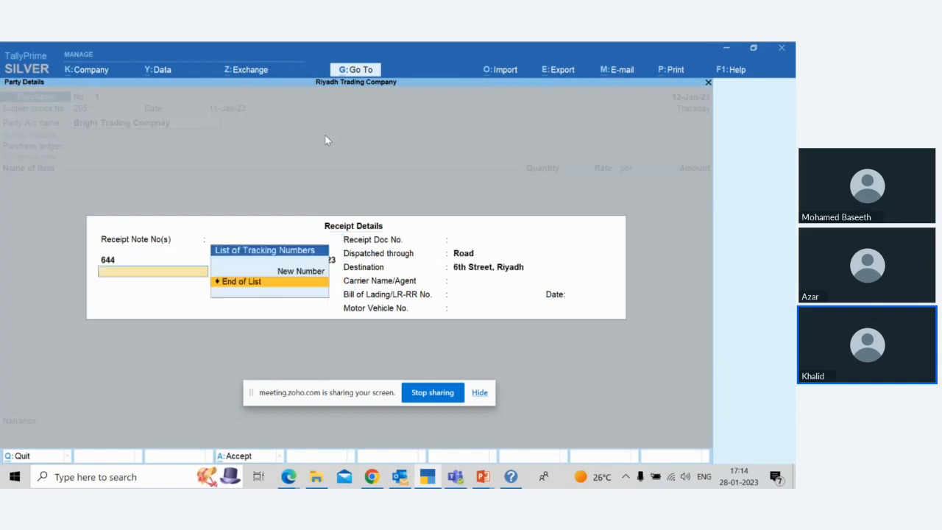
pyautogui.press('Return')
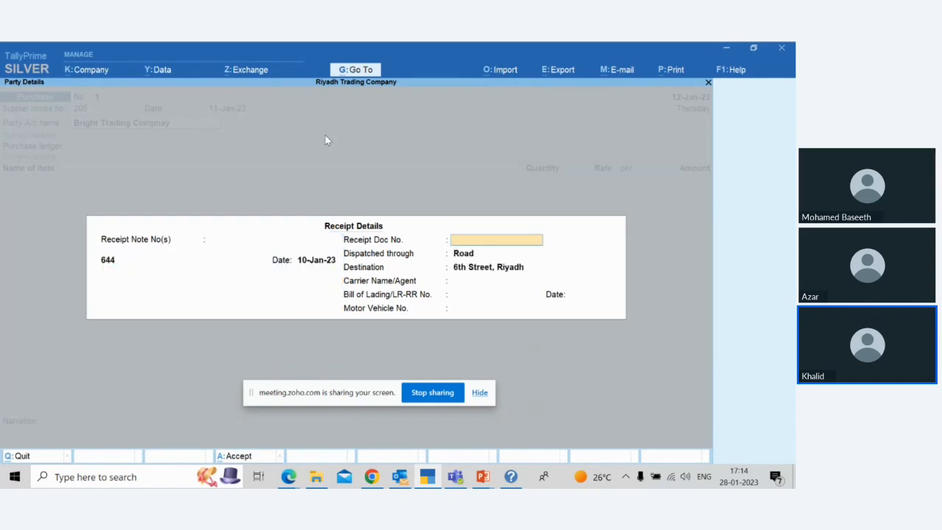
pyautogui.press('Return')
pyautogui.press('Return')
pyautogui.press('Return')
pyautogui.press('Return')
pyautogui.press('Return')
pyautogui.press('Return')
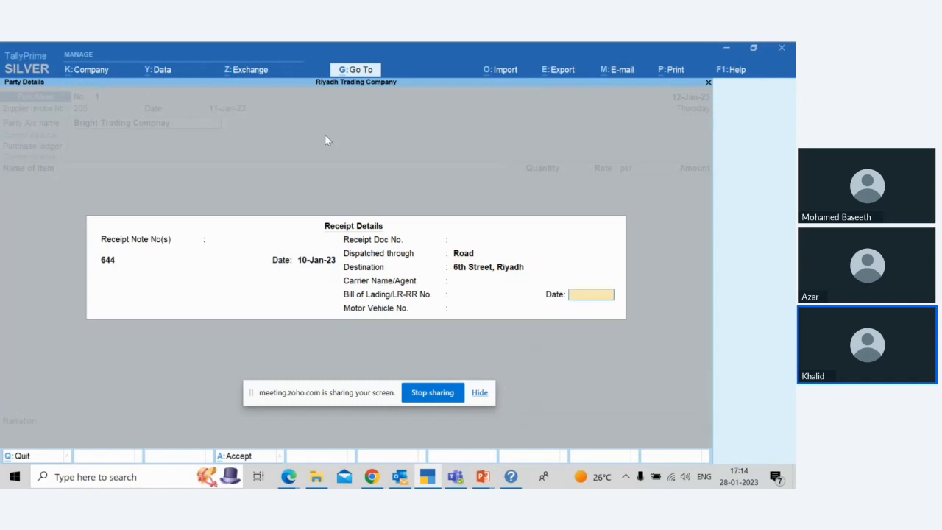
pyautogui.press('Return')
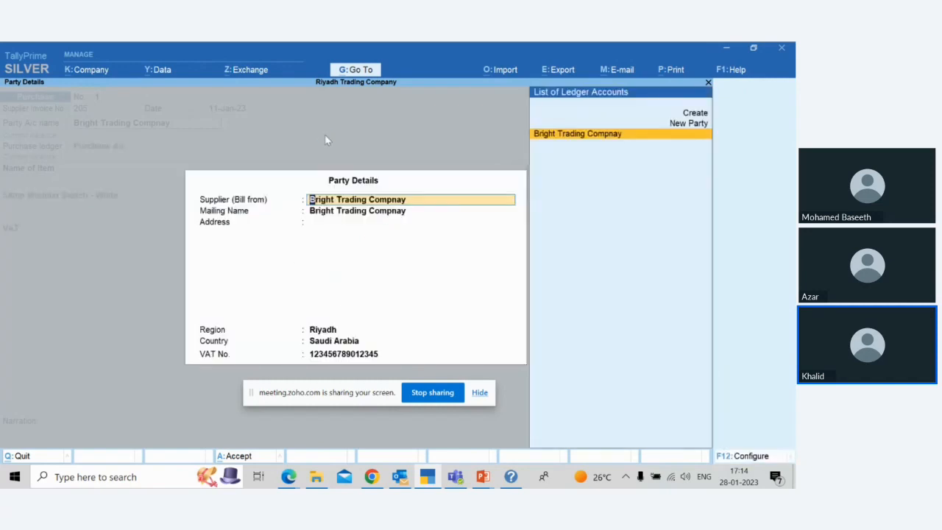
# Step: Accept the supplier's party details and keep Purchase A/c as the purchase ledger
pyautogui.press('ctrl')
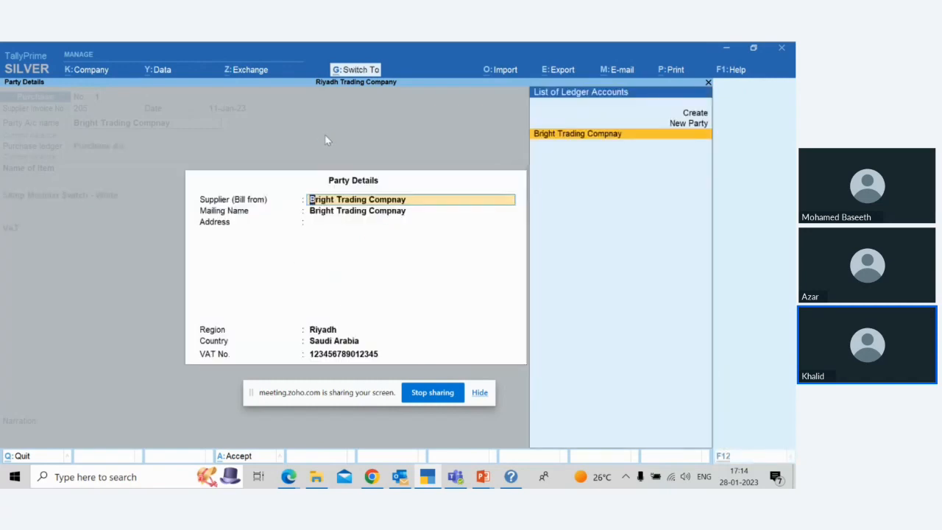
pyautogui.hotkey('ctrl', 'a')
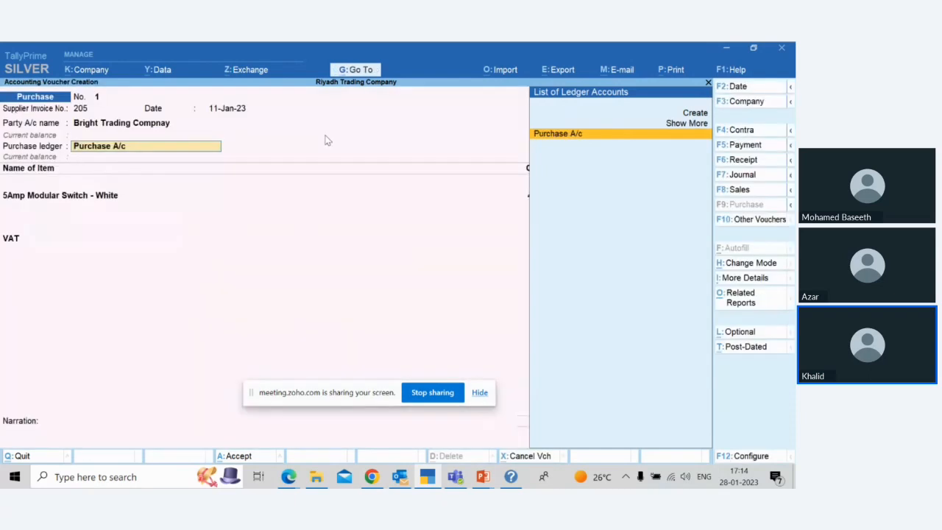
pyautogui.press('Return')
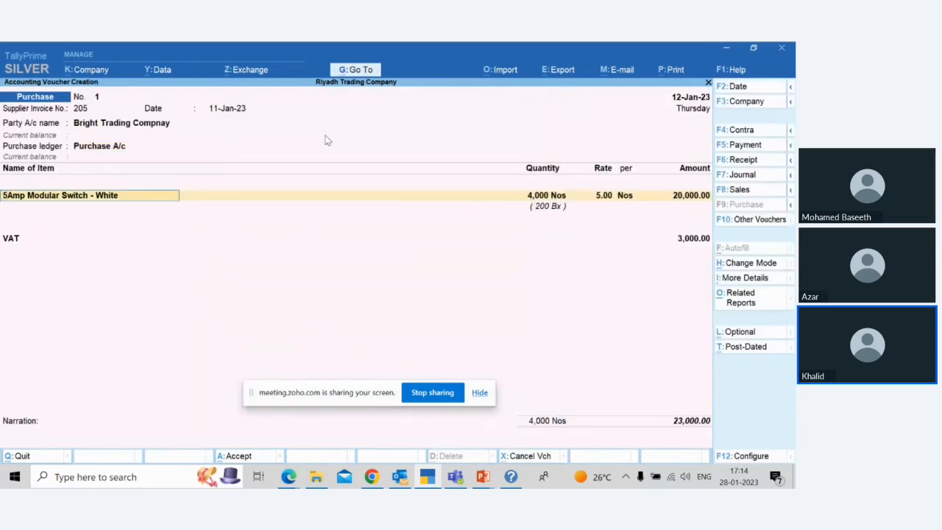
# Step: Accept the 5Amp Modular Switch - White allocation of 4,000 Nos at 5.00 and keep the VAT line of 3,000.00
pyautogui.press('Return')
pyautogui.press('Return')
pyautogui.press('Return')
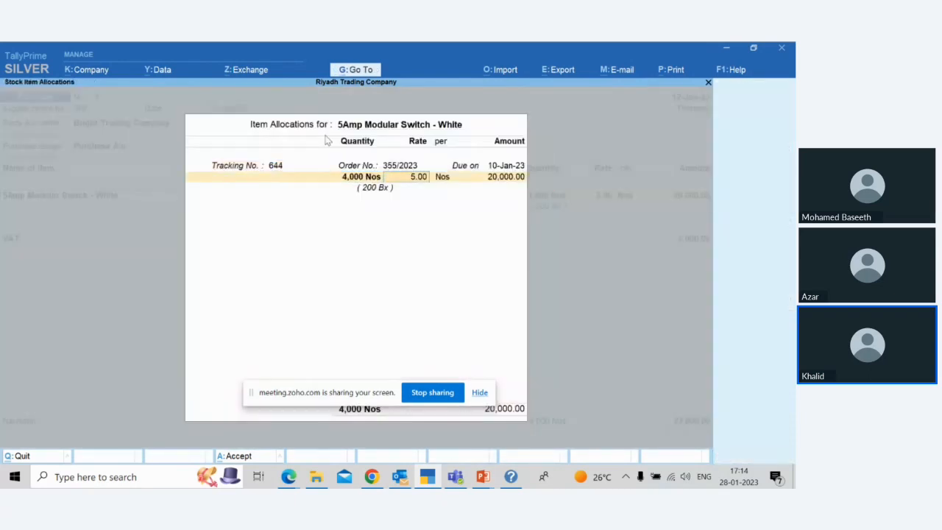
pyautogui.press('Return')
pyautogui.press('Return')
pyautogui.press('Return')
pyautogui.press('Return')
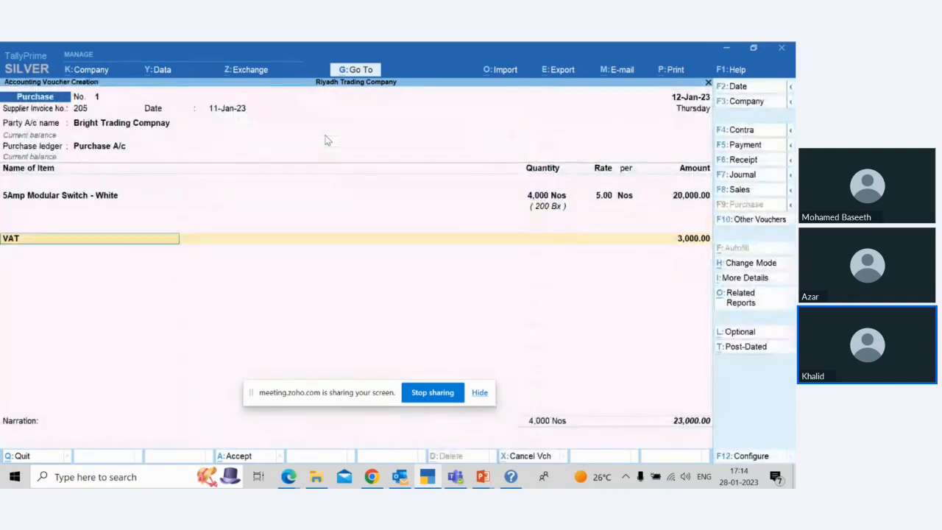
pyautogui.press('Return')
pyautogui.press('Return')
pyautogui.press('Return')
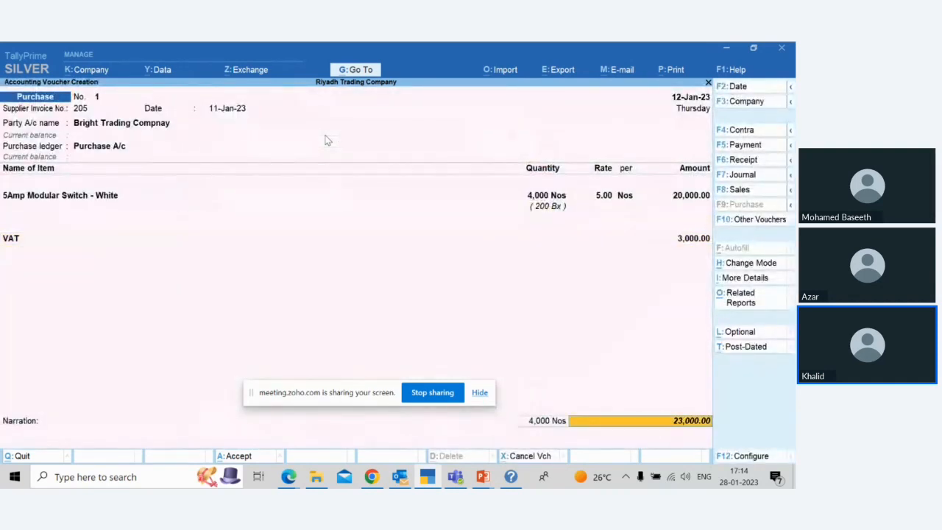
# Step: Allocate the supplier's 23,000.00 Cr to new bill reference 205, leave the narration blank and save the purchase voucher
pyautogui.press('Return')
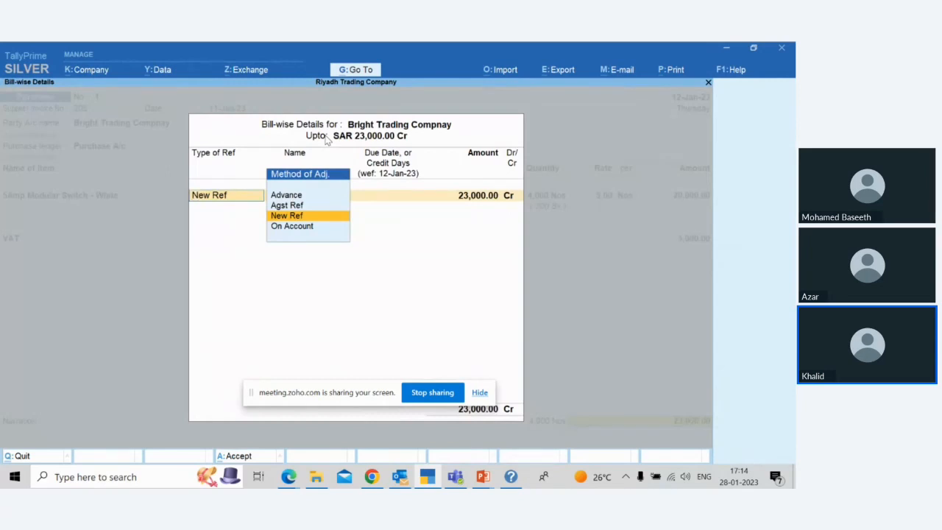
pyautogui.press('Return')
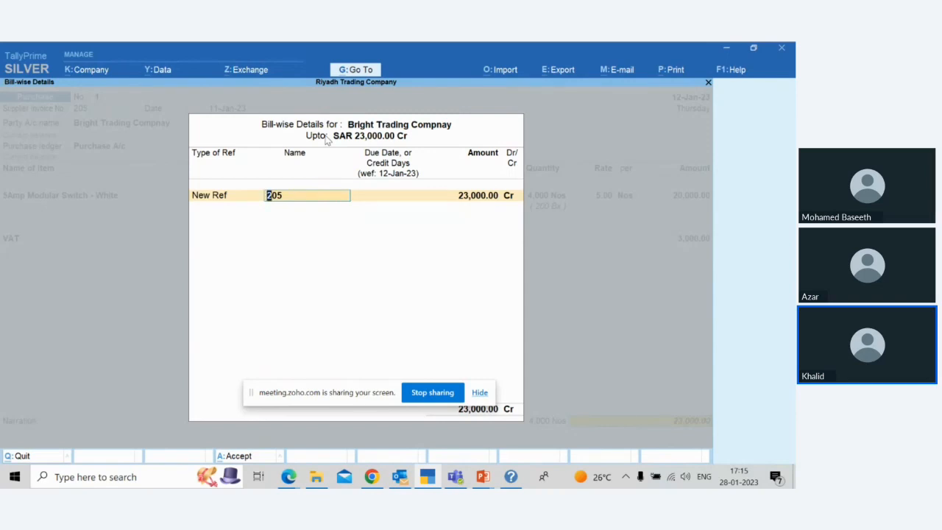
pyautogui.press('Return')
pyautogui.press('Return')
pyautogui.press('Return')
pyautogui.press('Return')
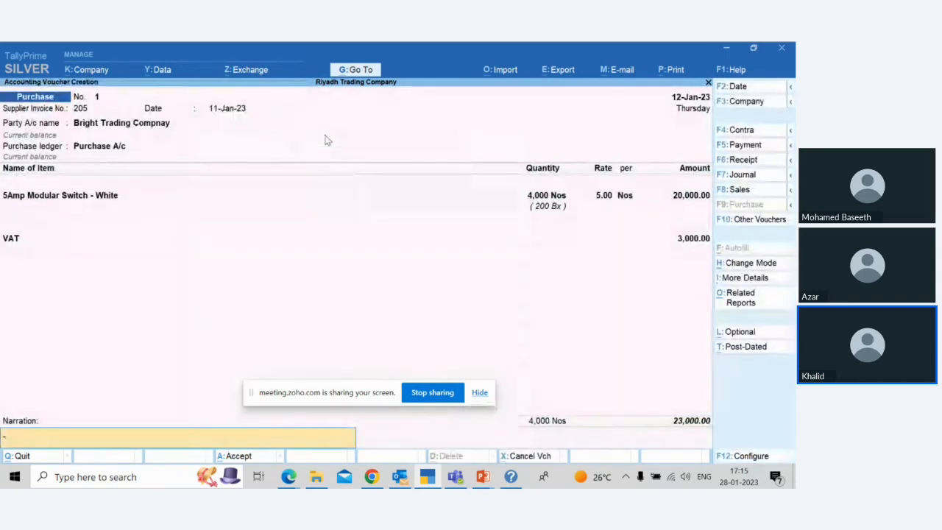
pyautogui.press('Return')
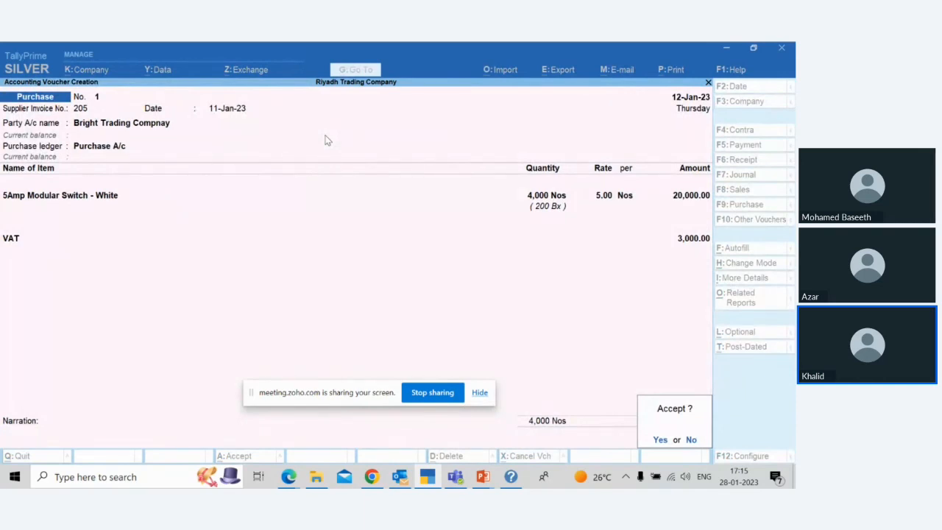
pyautogui.press('Return')
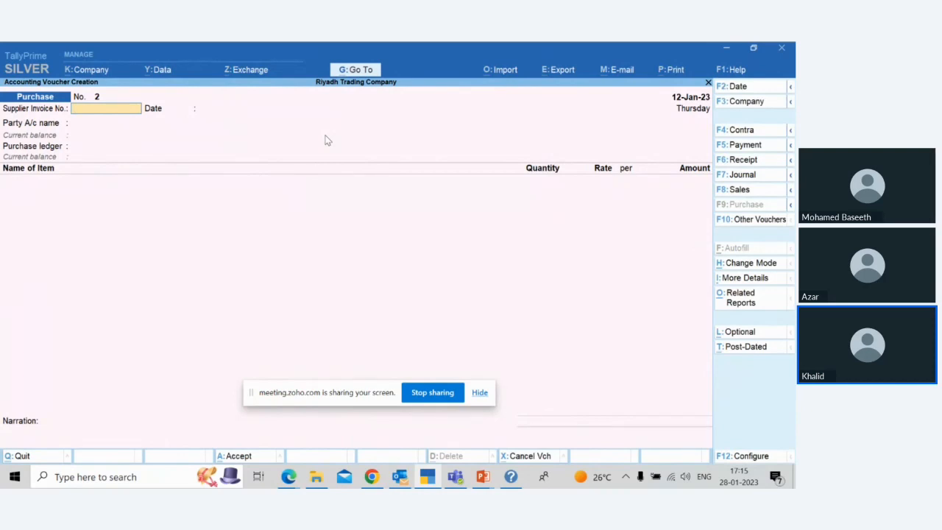
# Step: Quit purchase voucher entry and open the Day Book from the additional reports
pyautogui.press('Escape')
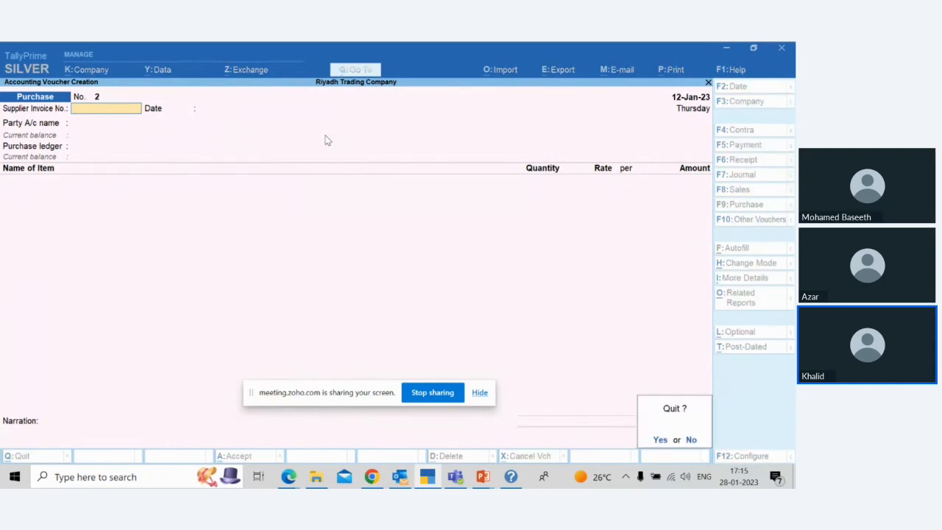
pyautogui.press('Return')
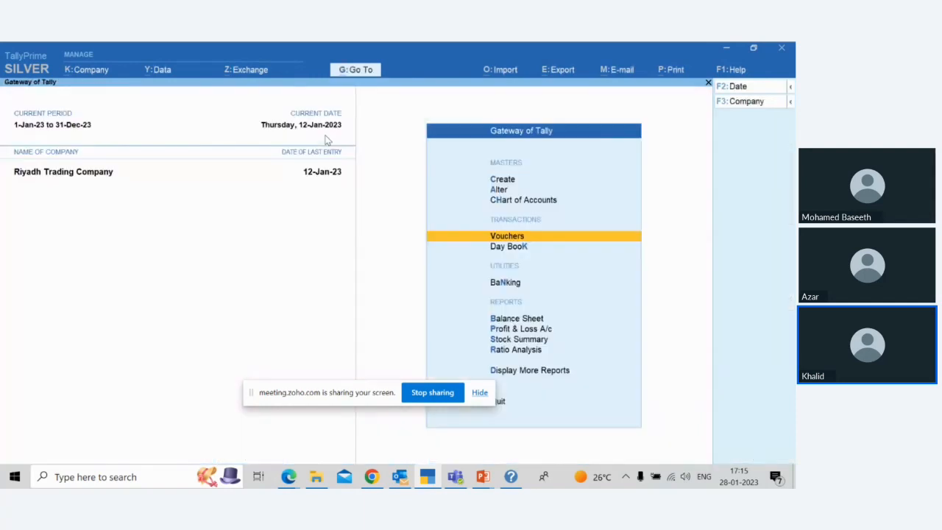
pyautogui.press('Down')
pyautogui.press('Down')
pyautogui.press('Down')
pyautogui.press('Down')
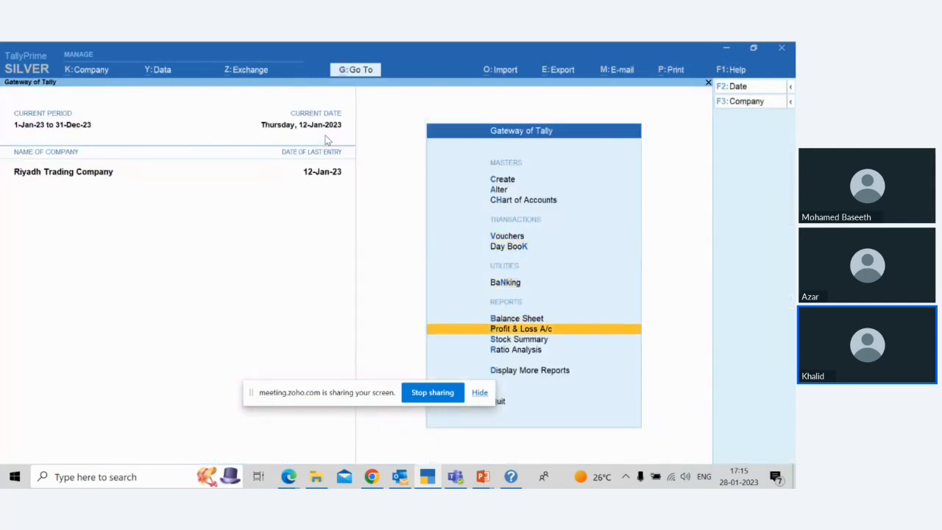
pyautogui.press('Down')
pyautogui.press('Down')
pyautogui.press('Down')
pyautogui.press('Return')
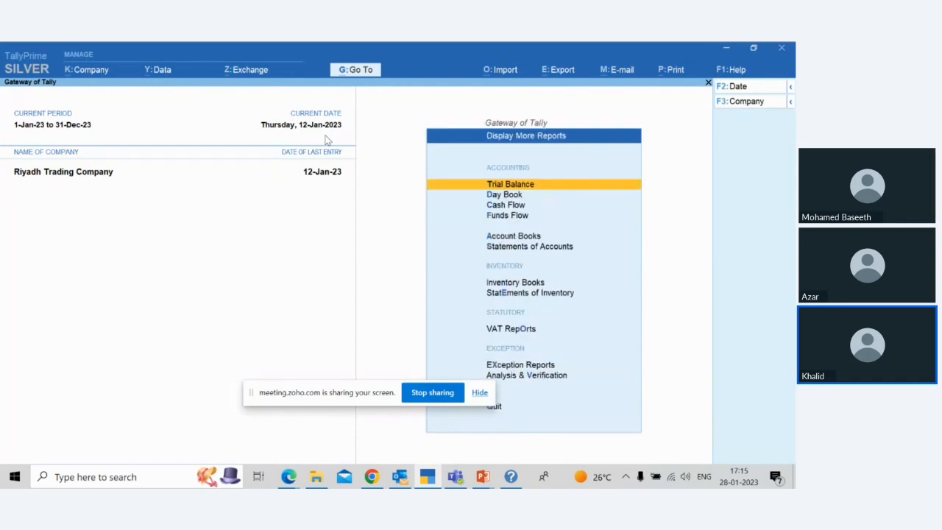
pyautogui.press('Down')
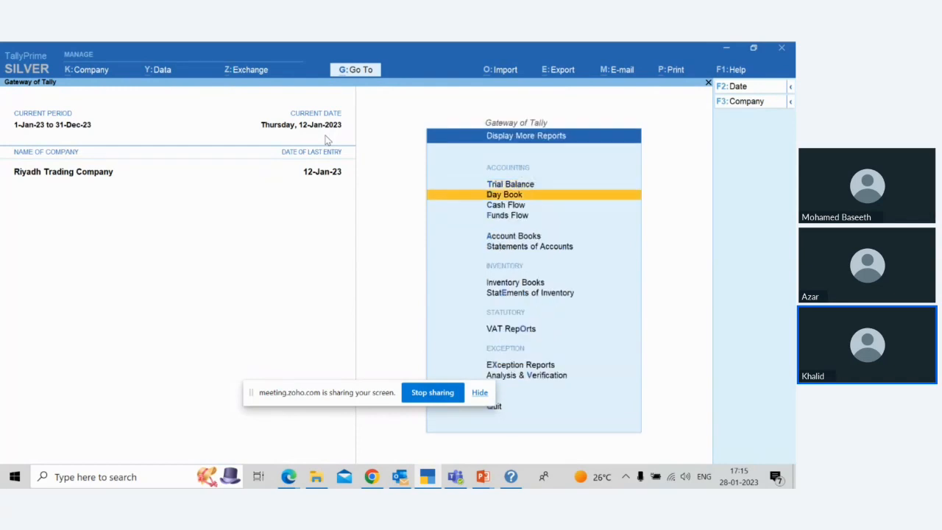
pyautogui.press('Return')
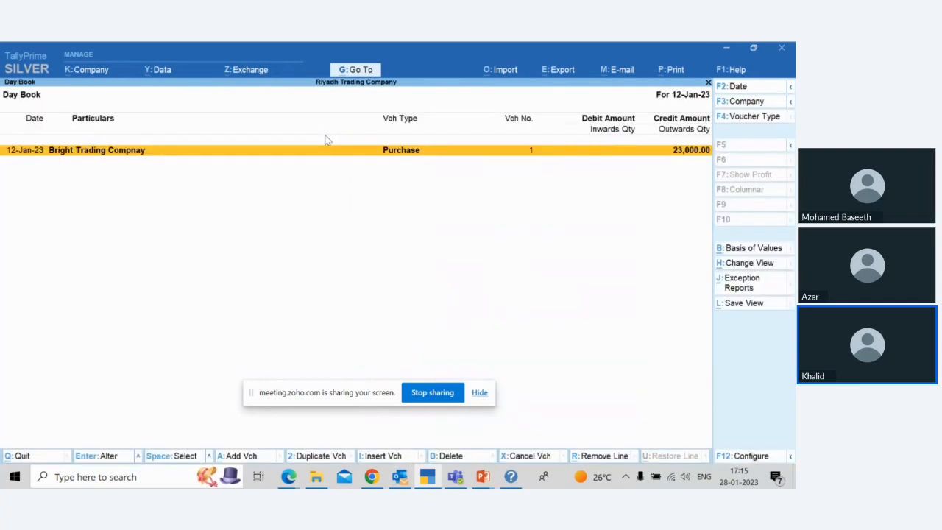
# Step: Set the Day Book period to 1-Jan-23 through 12-Jan-23 and look through the listed vouchers
pyautogui.hotkey('alt', 'F2')
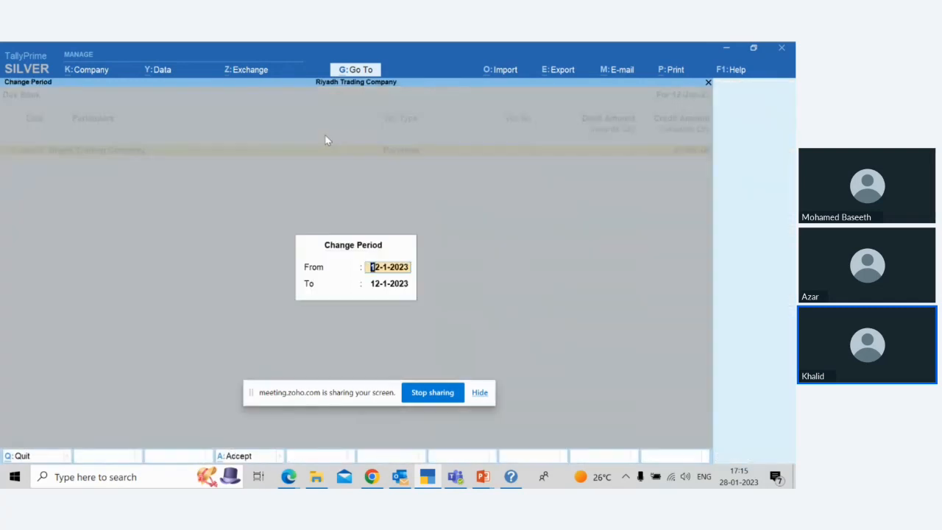
pyautogui.write('1/1')
pyautogui.press('Return')
pyautogui.press('Return')
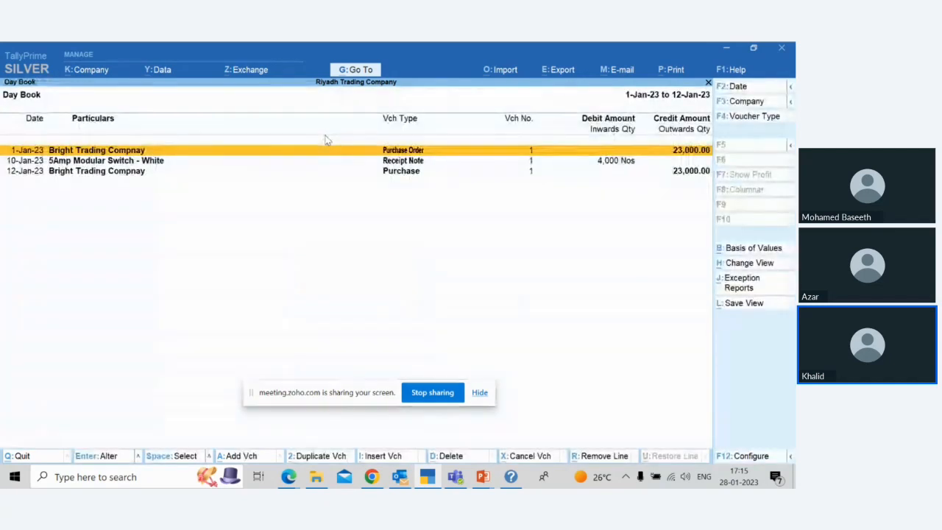
pyautogui.press('Down')
pyautogui.press('Down')
pyautogui.press('Up')
pyautogui.press('Up')
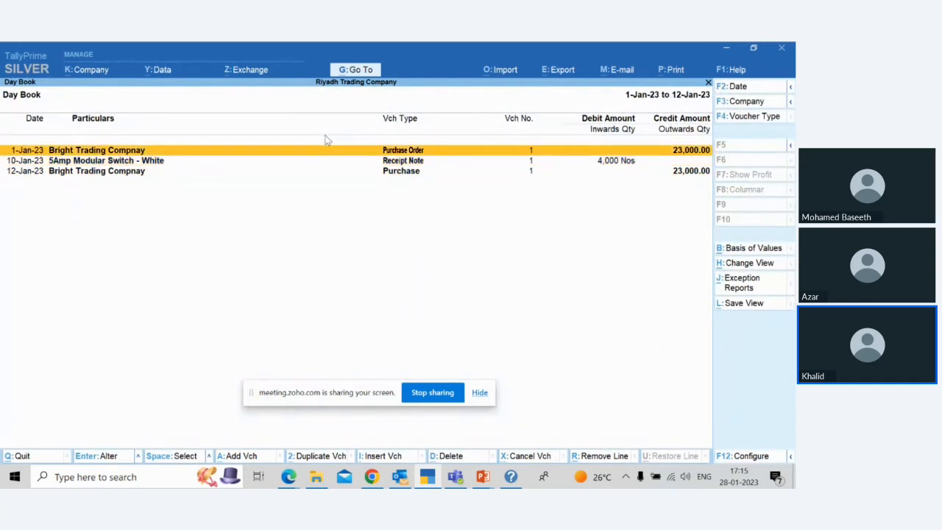
# Step: Close the Day Book and open January's voucher list in the Purchase Register of the account books
pyautogui.press('Escape')
pyautogui.press('Down')
pyautogui.press('Down')
pyautogui.press('Down')
pyautogui.press('Down')
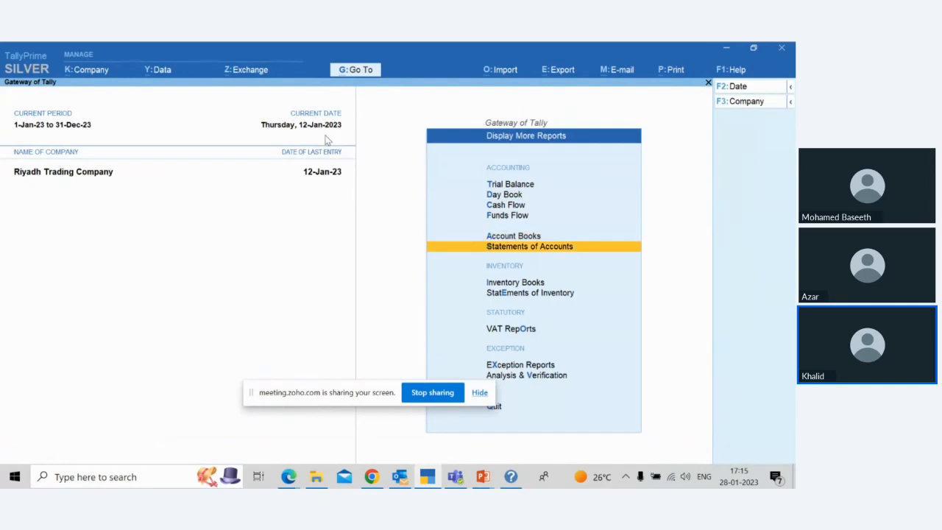
pyautogui.press('Up')
pyautogui.press('Return')
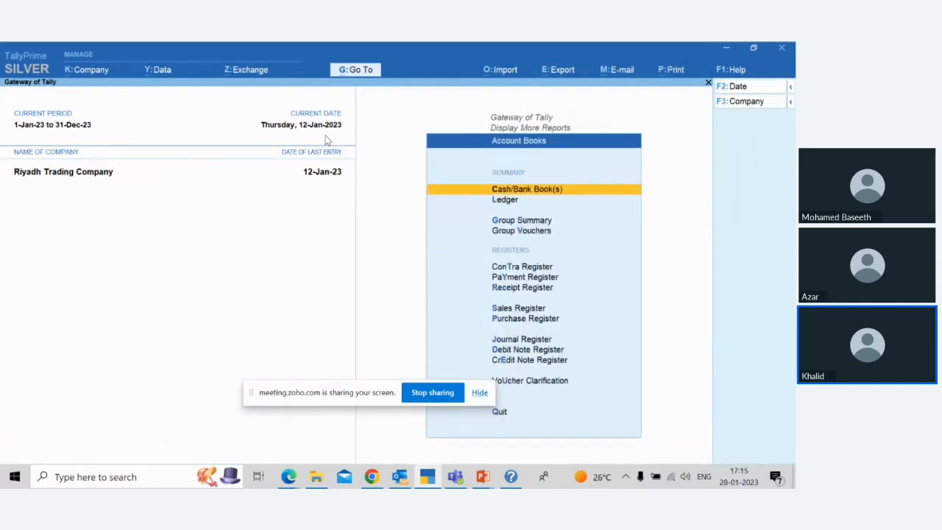
pyautogui.press('Down')
pyautogui.press('Down')
pyautogui.press('Down')
pyautogui.press('Down')
pyautogui.press('Down')
pyautogui.press('Down')
pyautogui.press('Down')
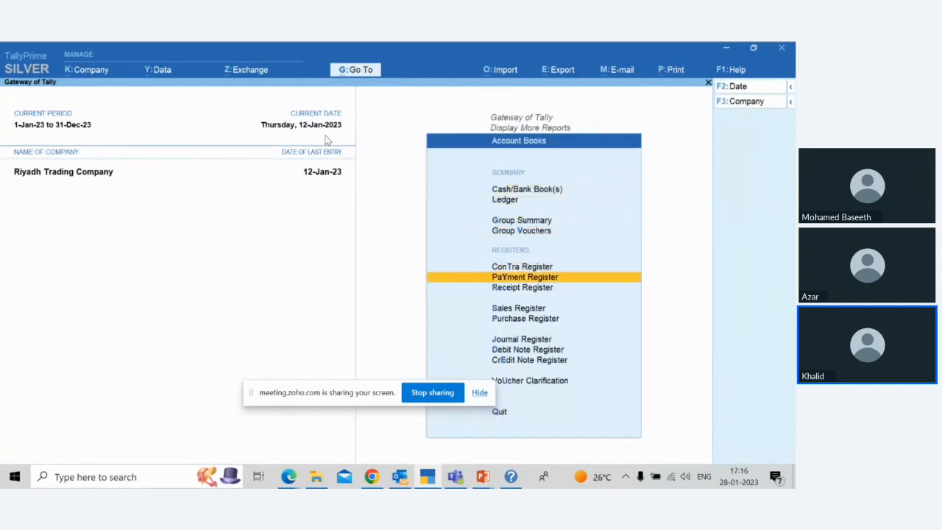
pyautogui.press('Down')
pyautogui.press('Return')
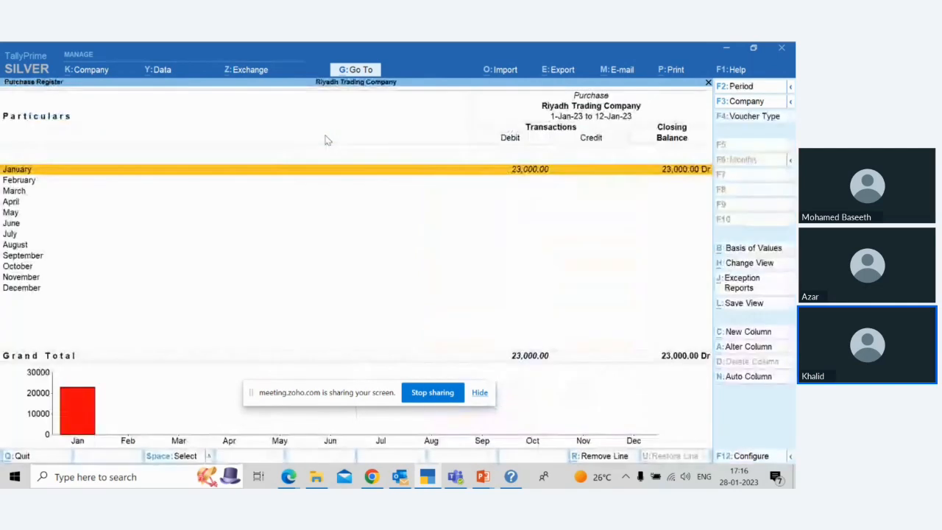
pyautogui.press('Return')
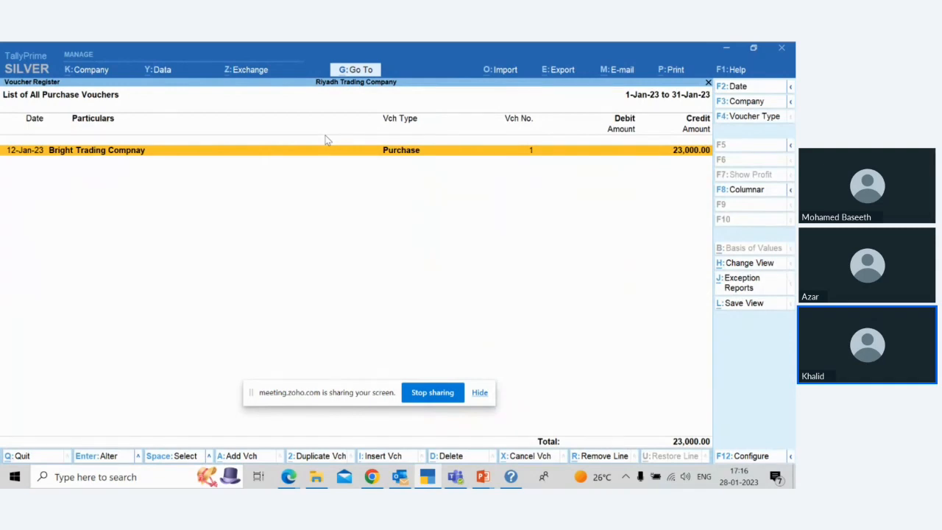
# Step: Limit the purchase voucher list to the period 1-Jan-23 through 10-Jan-23
pyautogui.hotkey('alt', 'F2')
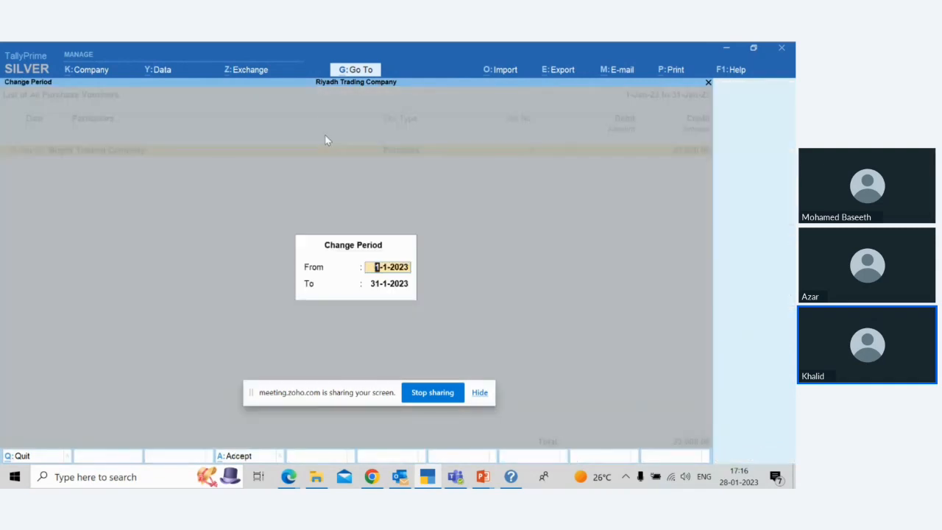
pyautogui.press('Return')
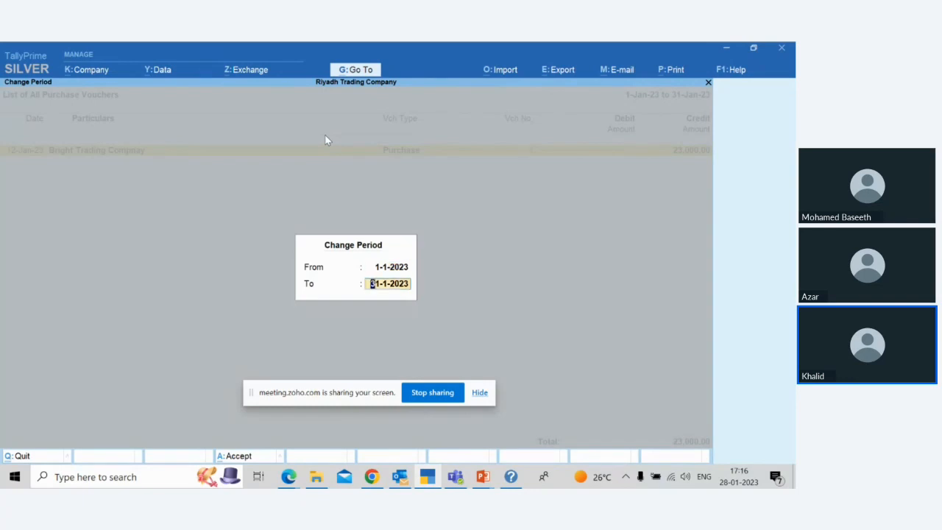
pyautogui.write('10')
pyautogui.press('Return')
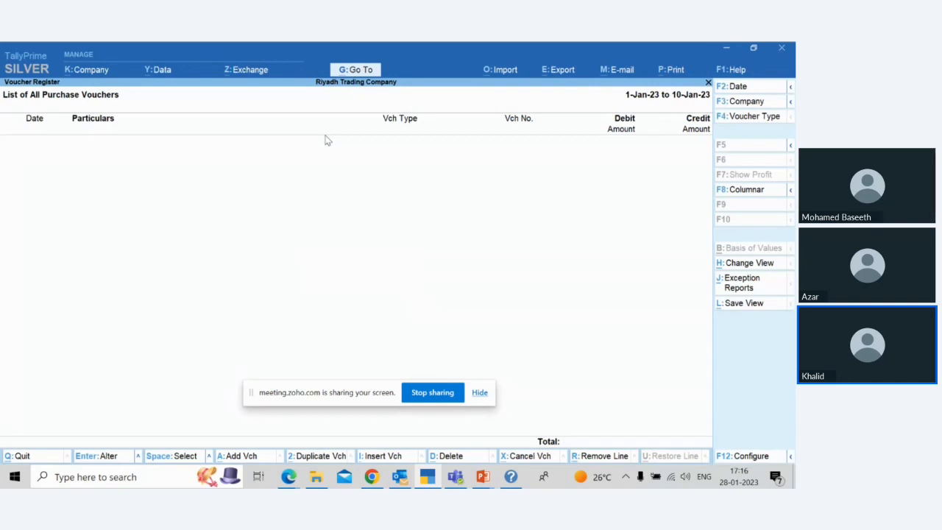
# Step: Set the end date of the purchase voucher list's period to 12-Jan-23
pyautogui.hotkey('alt', 'F2')
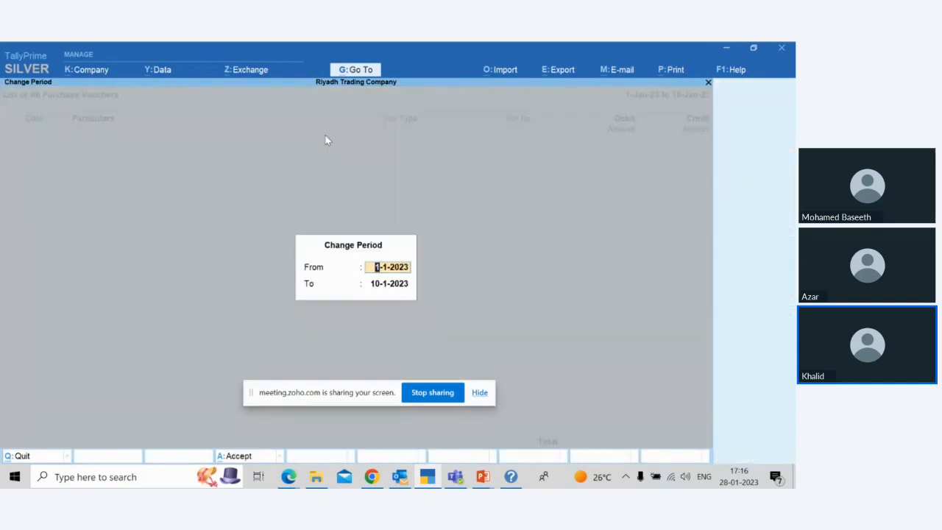
pyautogui.press('Return')
pyautogui.write('12')
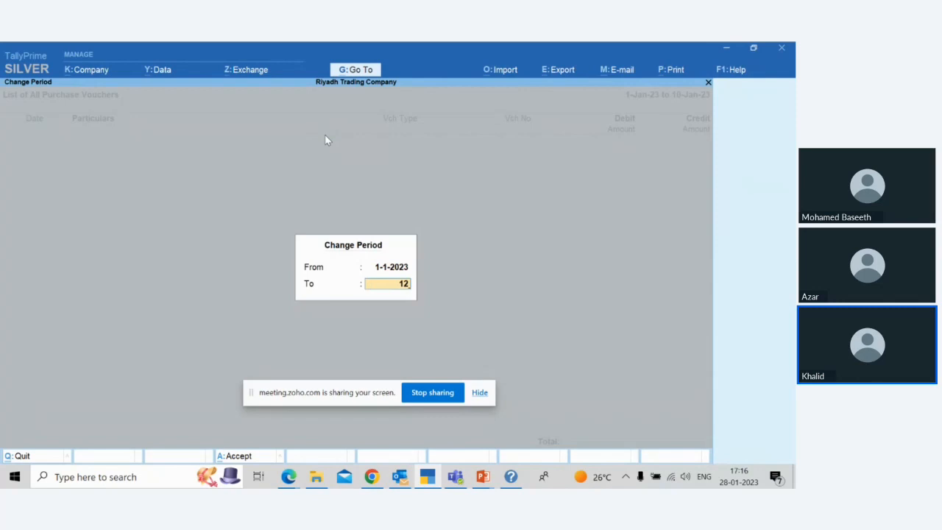
pyautogui.press('Return')
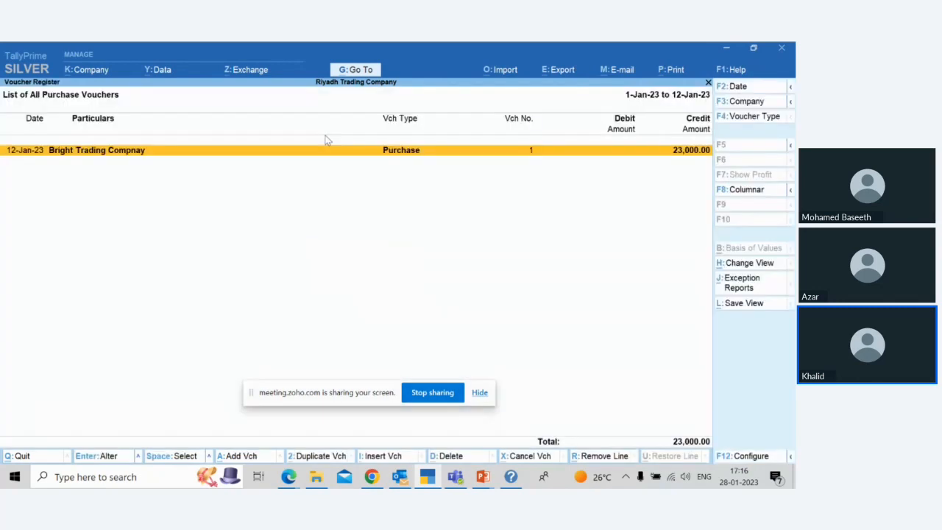
# Step: Reopen the Purchase Register, review January's purchase vouchers again and close the register
pyautogui.press('Escape')
pyautogui.press('Escape')
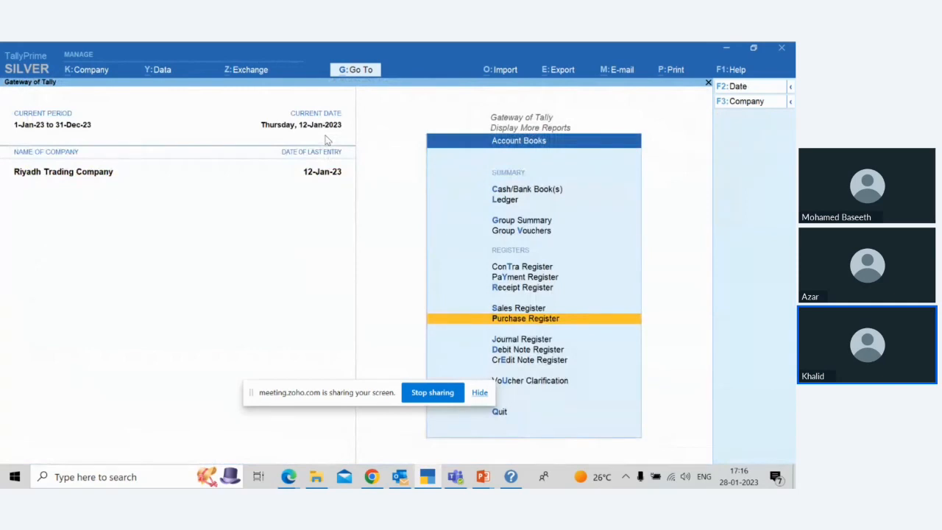
pyautogui.press('Return')
pyautogui.press('Return')
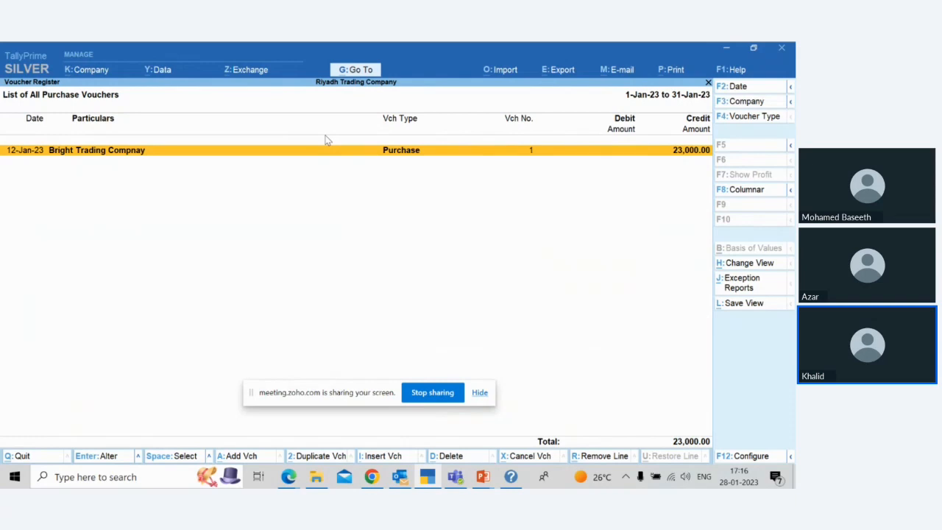
pyautogui.press('Escape')
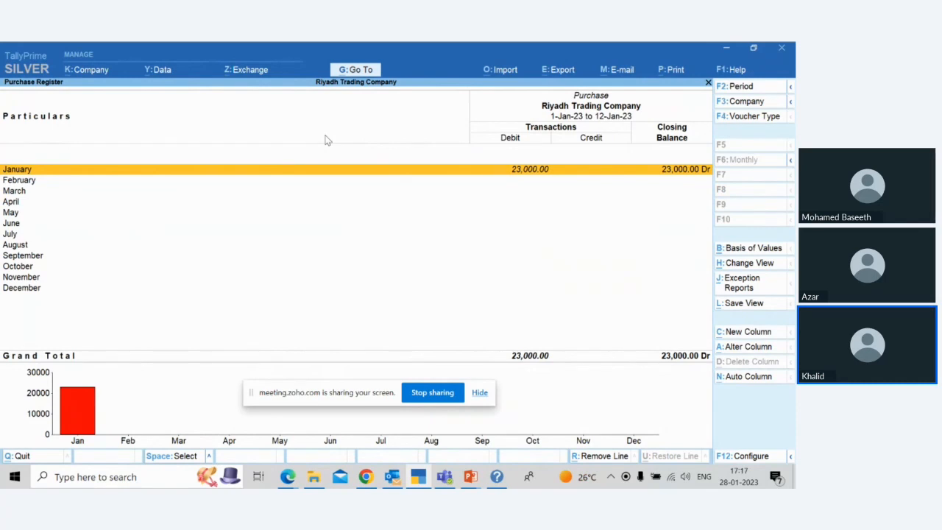
pyautogui.press('Escape')
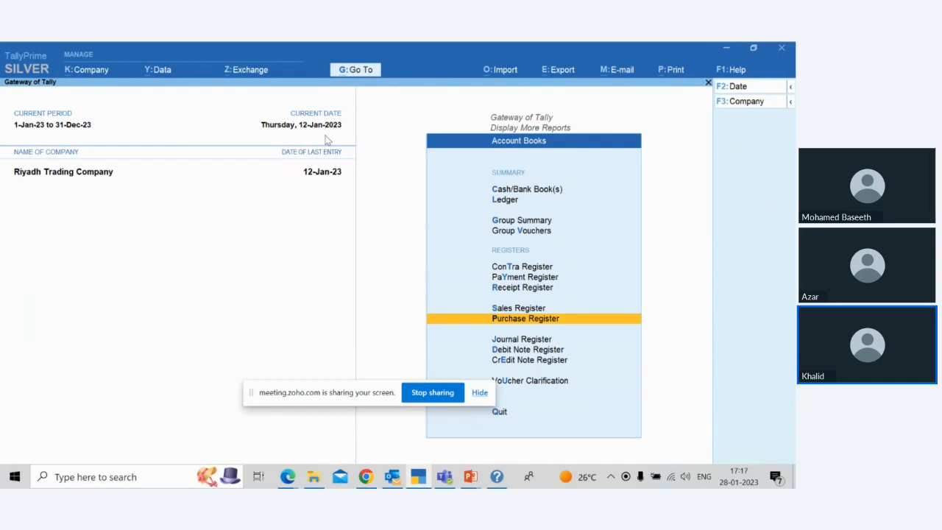
# Step: Leave the account books and reports, return to the Gateway of Tally and open voucher entry
pyautogui.press('Escape')
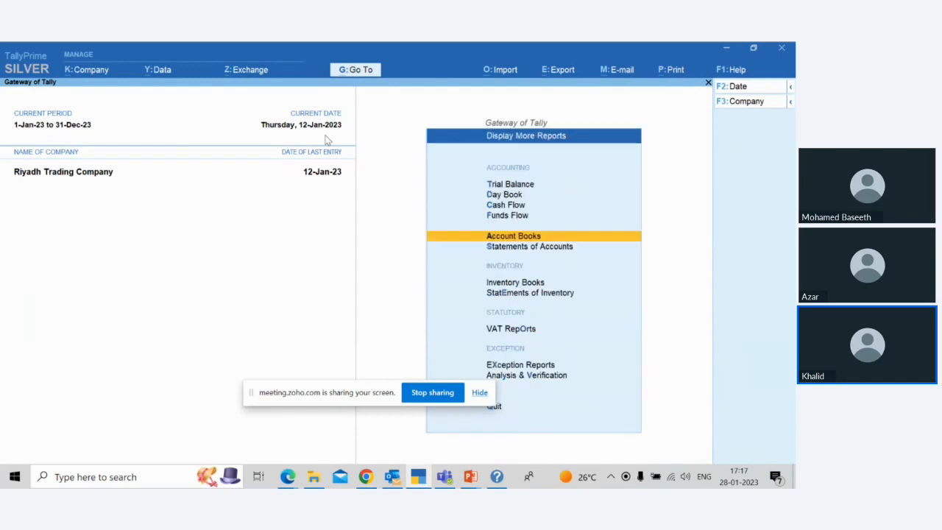
pyautogui.press('Down')
pyautogui.press('Escape')
pyautogui.press('Up')
pyautogui.press('Up')
pyautogui.press('Up')
pyautogui.press('Up')
pyautogui.press('Up')
pyautogui.press('Up')
pyautogui.press('Up')
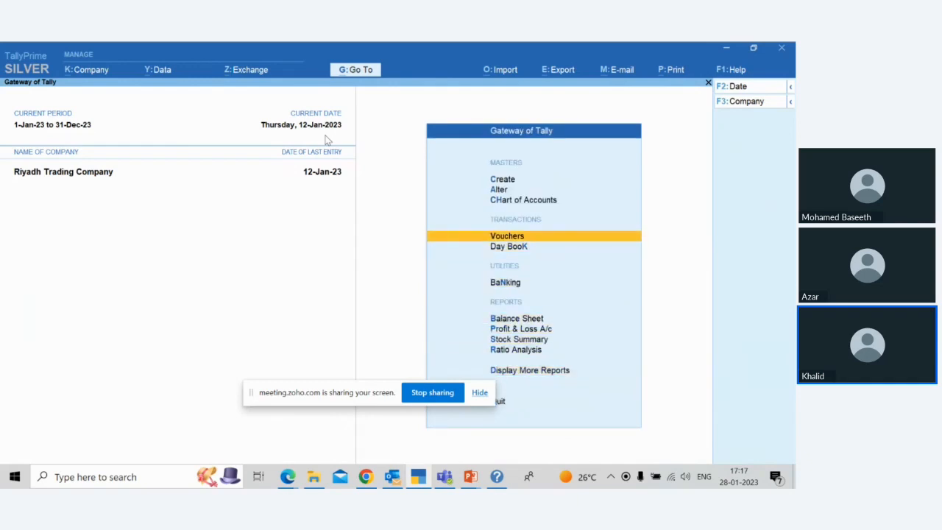
pyautogui.press('Return')
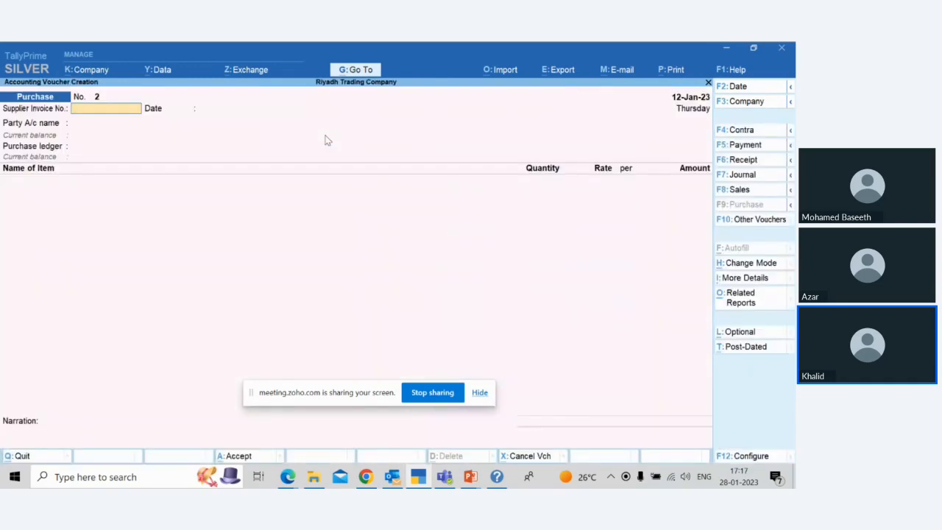
# Step: Set the voucher date to 20-Jan-23 and change the voucher type to Payment
pyautogui.press('F2')
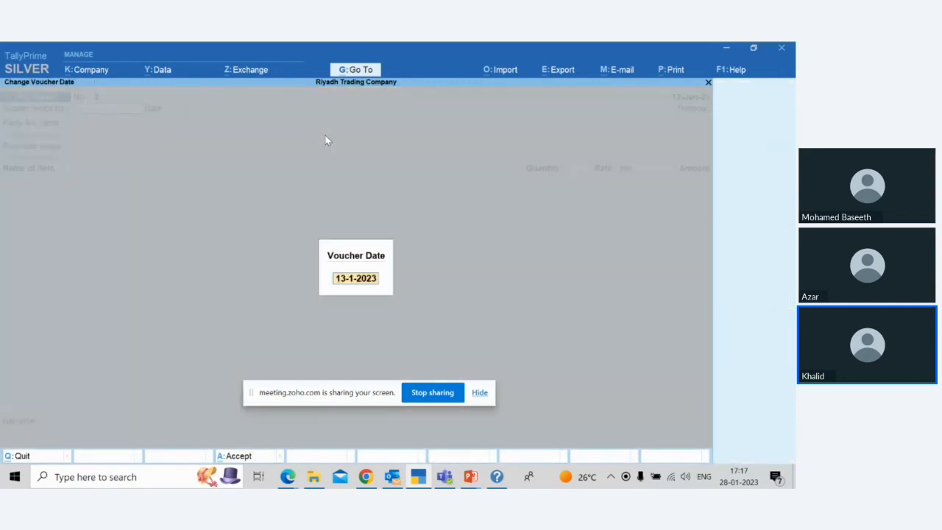
pyautogui.write('20/1')
pyautogui.press('Return')
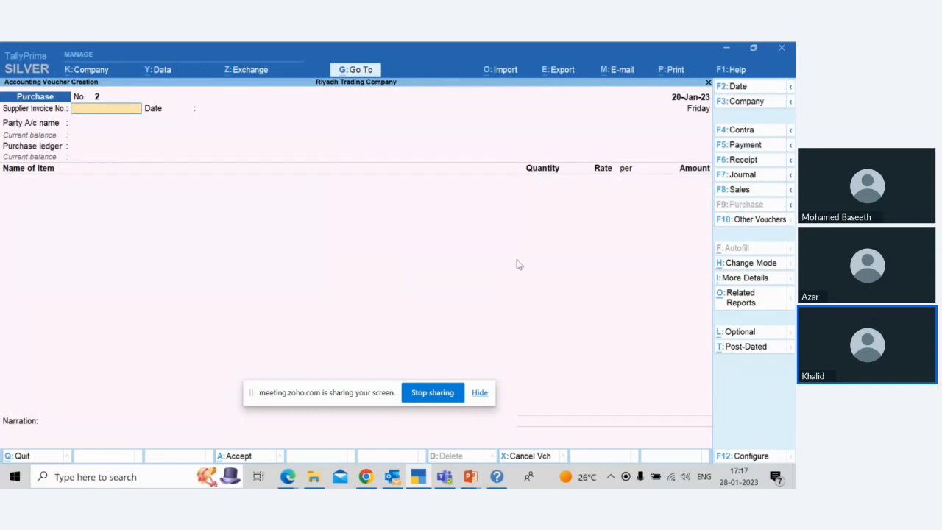
pyautogui.click(739, 145)
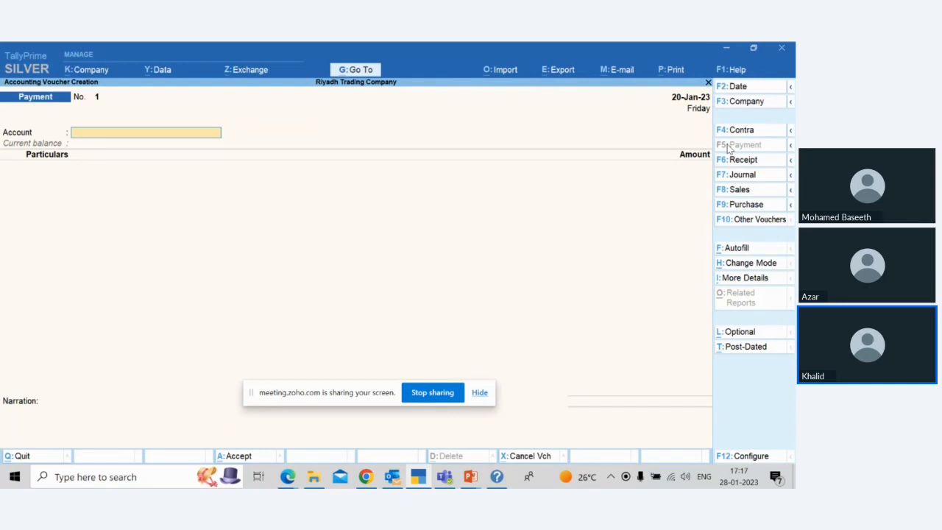
# Step: Start a new ledger for the payment voucher's account and name it Al-Rajhi Bank
pyautogui.press('ctrl')
pyautogui.hotkey('alt', 'c')
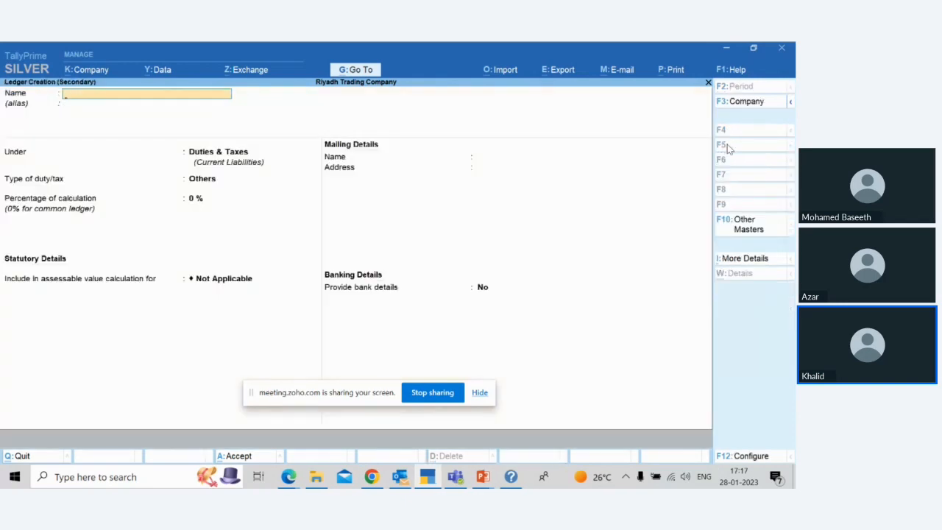
pyautogui.write('Nationa')
pyautogui.write('l Bank')
pyautogui.press('BackSpace')
pyautogui.press('BackSpace')
pyautogui.press('BackSpace')
pyautogui.press('BackSpace')
pyautogui.press('BackSpace')
pyautogui.press('BackSpace')
pyautogui.press('BackSpace')
pyautogui.press('BackSpace')
pyautogui.press('BackSpace')
pyautogui.press('BackSpace')
pyautogui.press('BackSpace')
pyautogui.press('BackSpace')
pyautogui.press('BackSpace')
pyautogui.write('Al-Rajhi Bank')
pyautogui.press('Return')
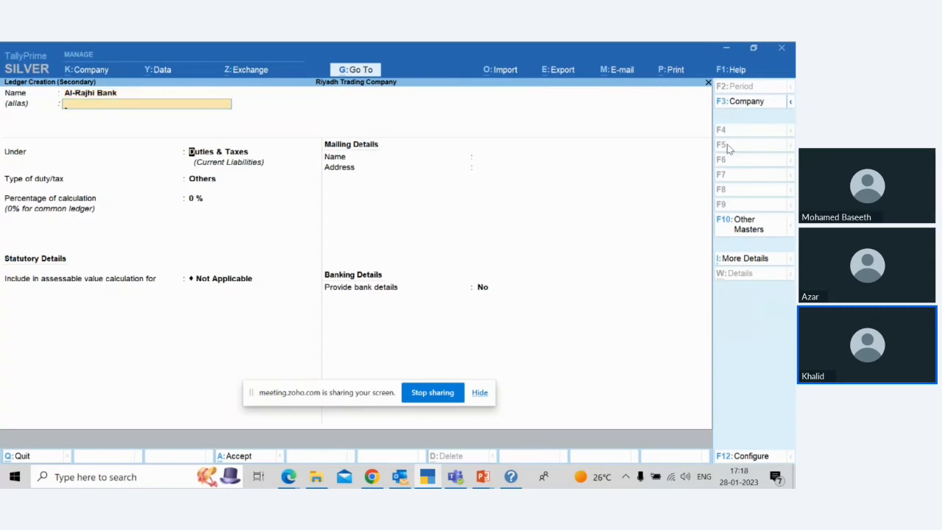
# Step: Place the Al-Rajhi Bank ledger under the Bank Accounts group
pyautogui.write('Bank')
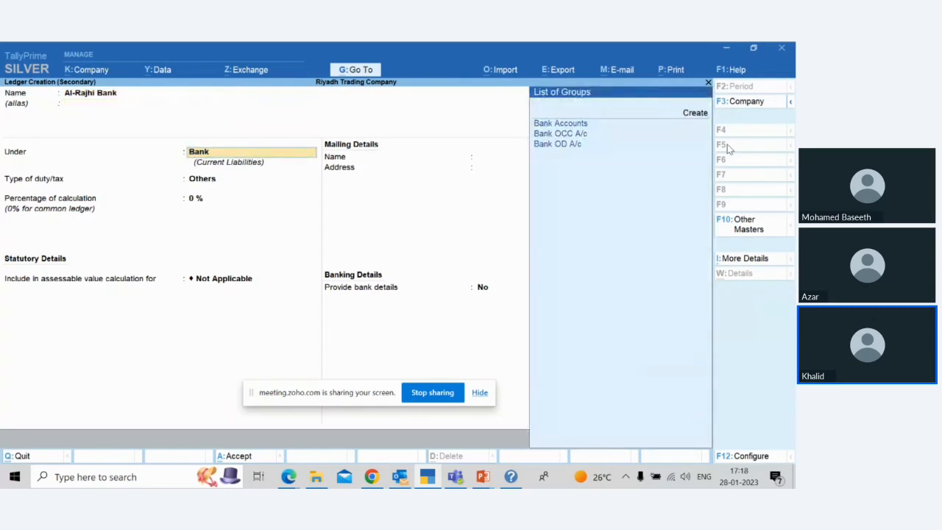
pyautogui.press('Down')
pyautogui.press('Return')
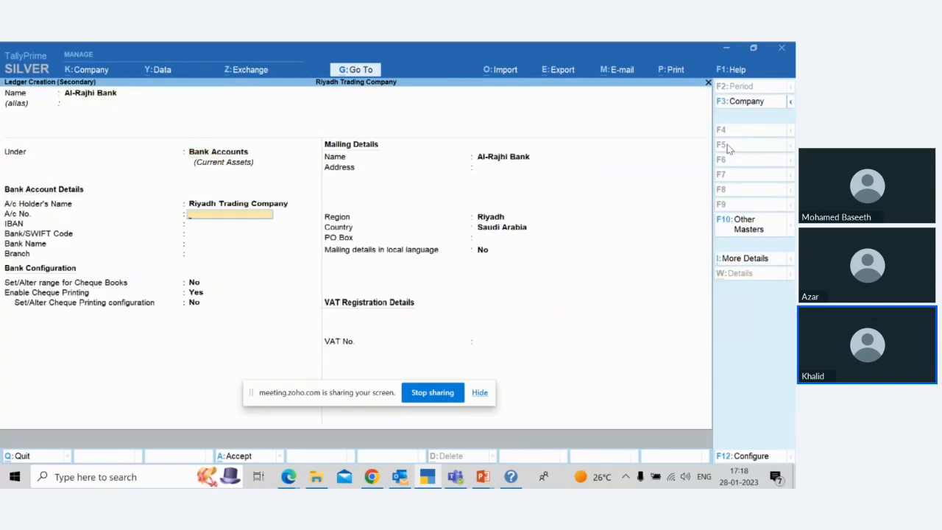
# Step: Enter the bank account number in the ledger's bank account details, keeping Riyadh Trading Company as the account holder
pyautogui.press('Return')
pyautogui.press('Up')
pyautogui.write('Khalid')
pyautogui.press('Delete')
pyautogui.press('Delete')
pyautogui.press('Delete')
pyautogui.press('Delete')
pyautogui.press('Delete')
pyautogui.press('Delete')
pyautogui.press('Return')
pyautogui.press('Return')
pyautogui.press('Return')
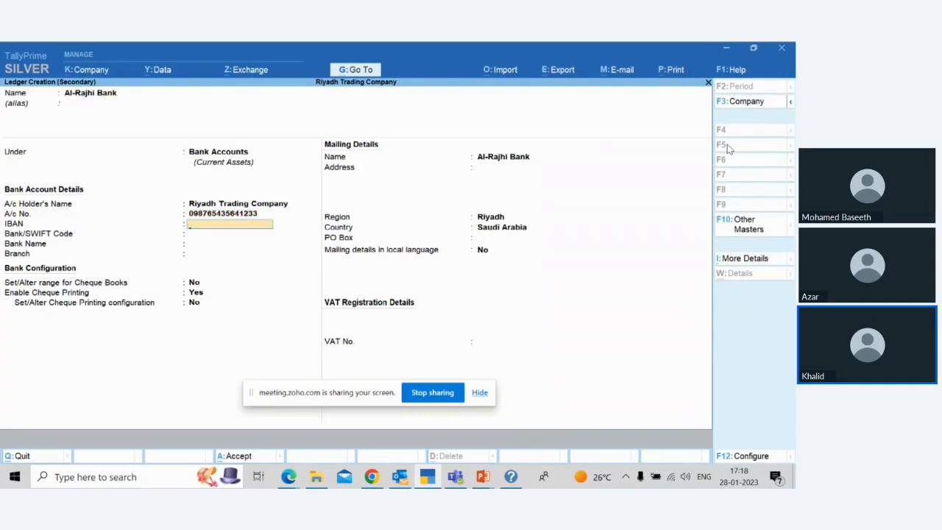
# Step: Leave the IBAN and SWIFT code blank and choose Al Rajhi Bank (Saudi Arabia) as the ledger's bank name
pyautogui.press('Return')
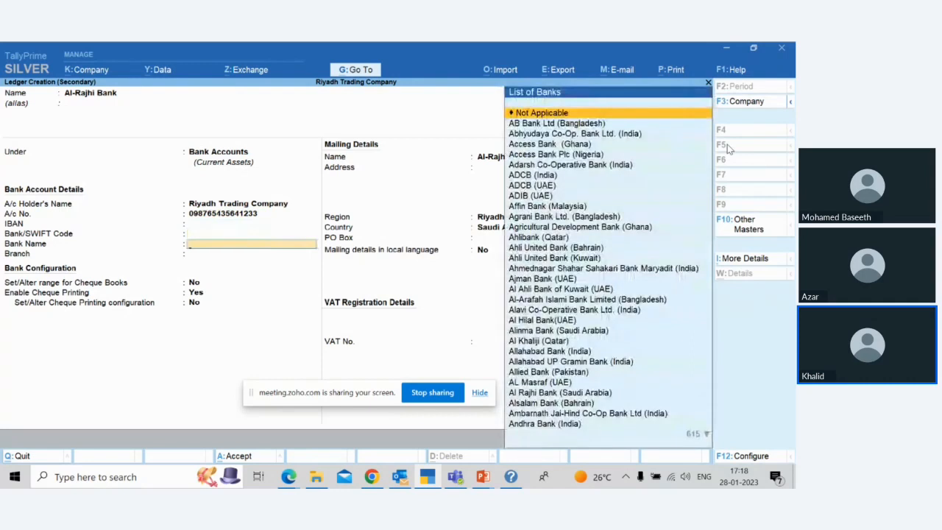
pyautogui.write('Al')
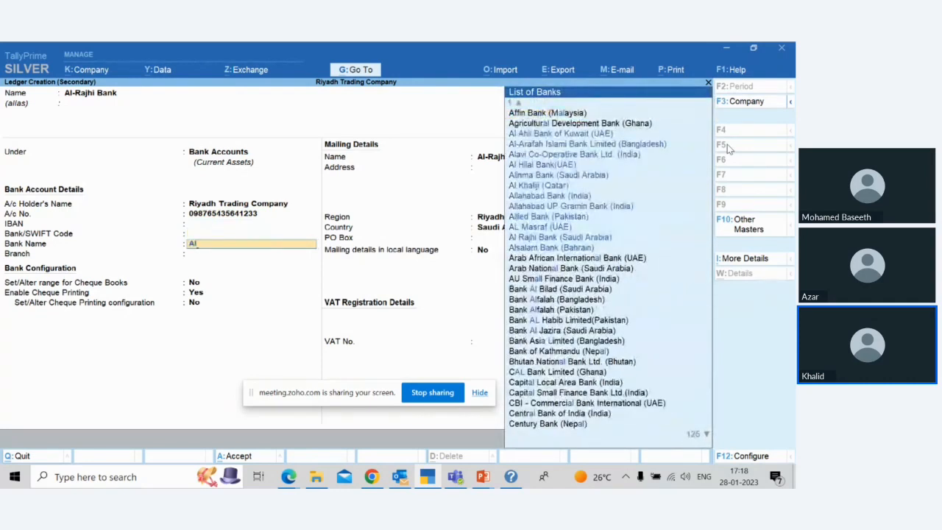
pyautogui.press('Down')
pyautogui.press('Down')
pyautogui.press('Down')
pyautogui.press('Down')
pyautogui.press('Down')
pyautogui.press('Down')
pyautogui.press('Down')
pyautogui.press('Down')
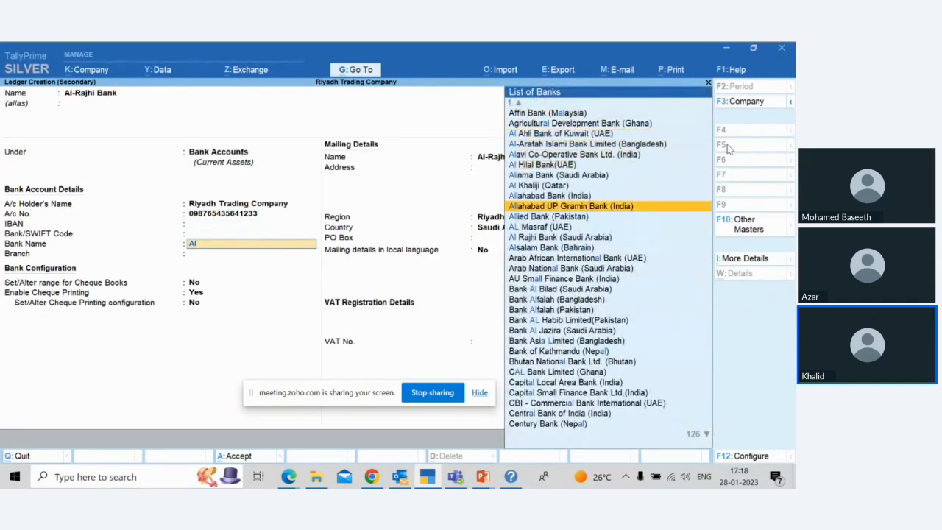
pyautogui.press('Down')
pyautogui.press('Down')
pyautogui.press('Return')
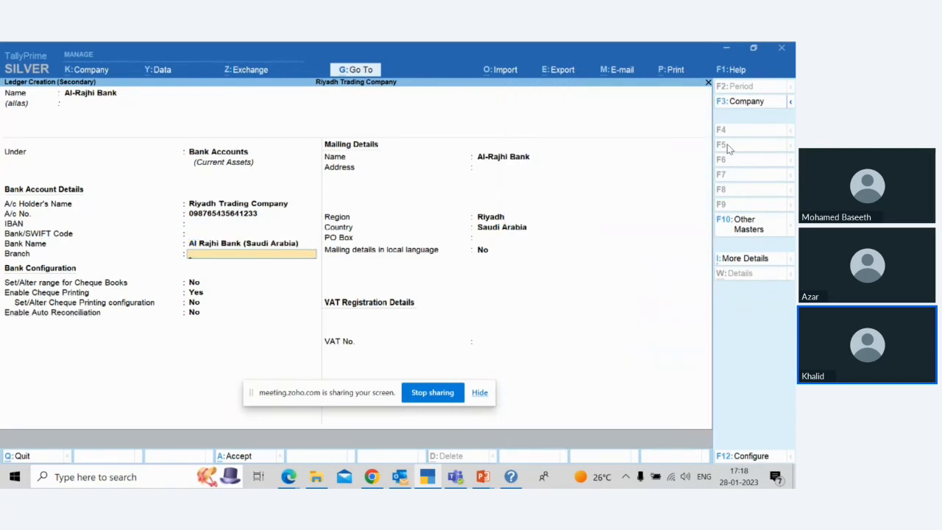
# Step: Set the bank branch to Riyadh and keep No for setting a cheque book range
pyautogui.write('Riyad')
pyautogui.press('Return')
pyautogui.press('BackSpace')
pyautogui.write('Riyadh')
pyautogui.press('Return')
# Step: Keep the default cheque and mailing settings with region Riyadh, leave the VAT number blank and save the bank ledger
pyautogui.press('Return')
pyautogui.press('Return')
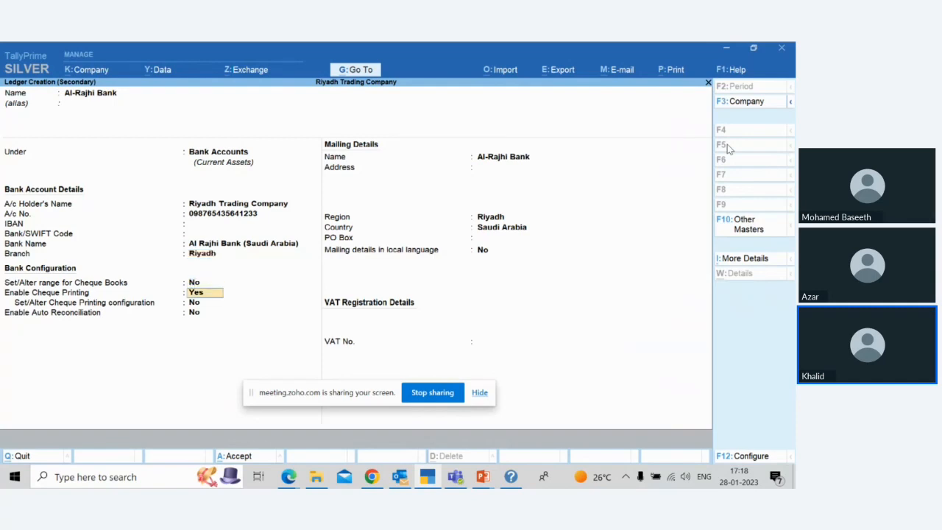
pyautogui.press('Return')
pyautogui.press('Return')
pyautogui.press('Return')
pyautogui.press('Return')
pyautogui.press('Return')
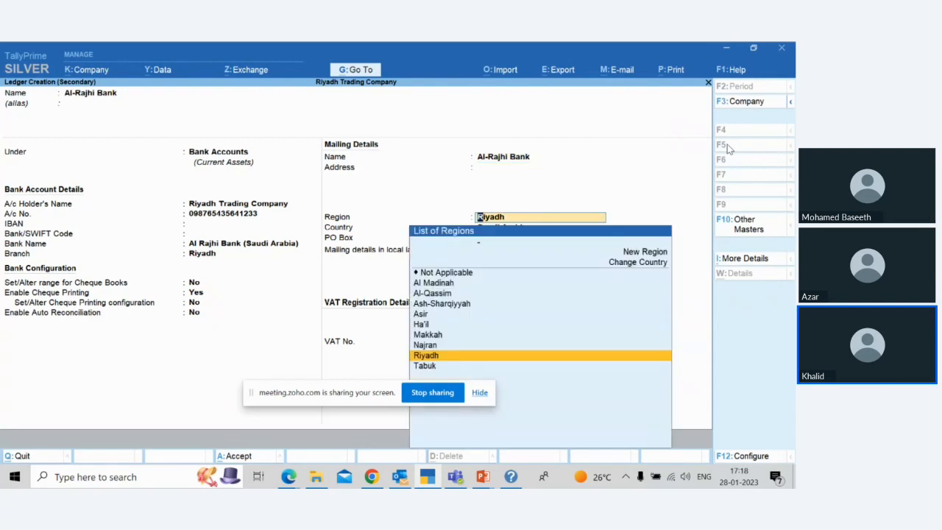
pyautogui.press('Return')
pyautogui.press('Return')
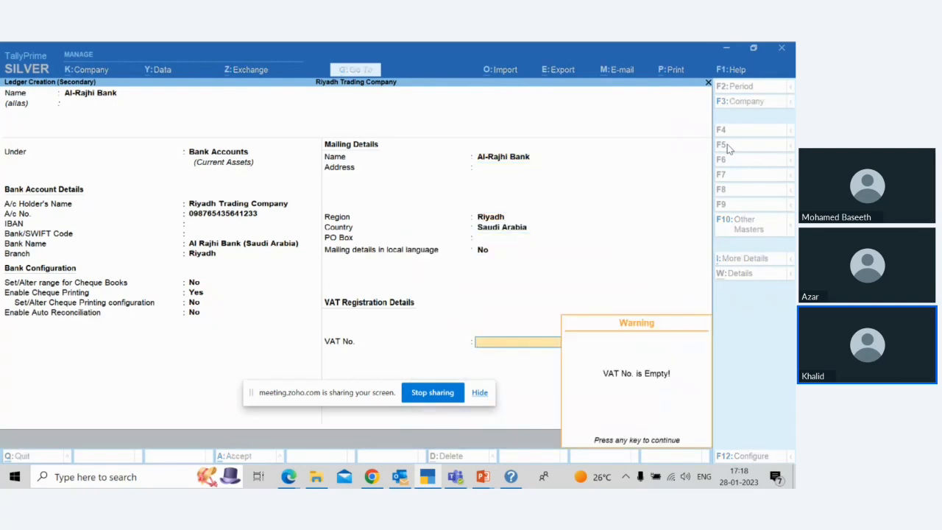
pyautogui.press('Return')
pyautogui.press('Return')
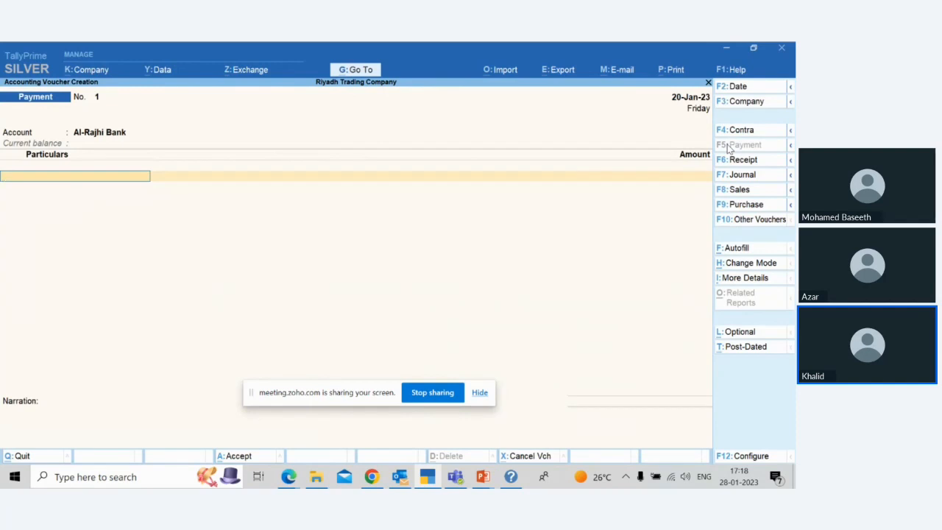
# Step: Add Bright Trading Compnay to the payment voucher's particulars with an amount of 23,000
pyautogui.press('Down')
pyautogui.press('Down')
pyautogui.press('Down')
pyautogui.press('Down')
pyautogui.press('Down')
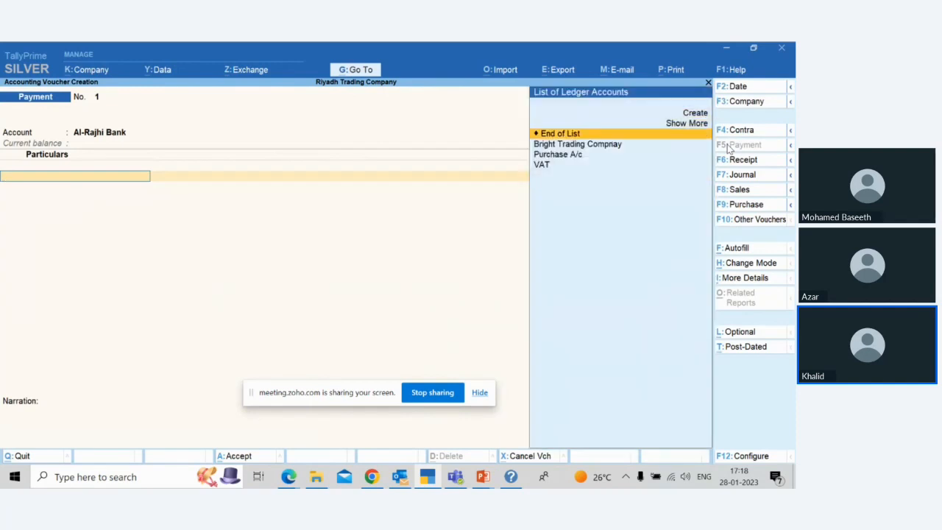
pyautogui.press('Return')
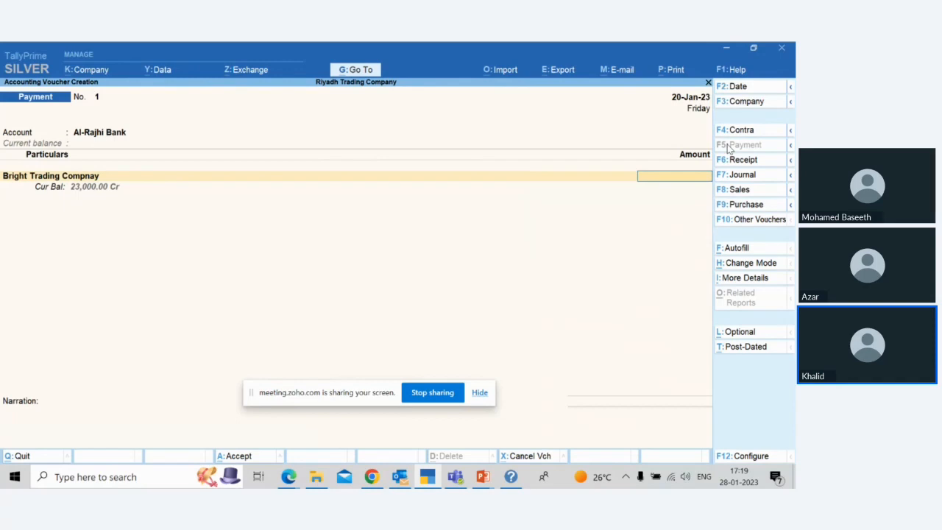
pyautogui.write('23000')
pyautogui.press('Return')
# Step: Allocate the 23,000 payment as Agst Ref to Bright Trading Compnay's pending bill 205
pyautogui.press('Return')
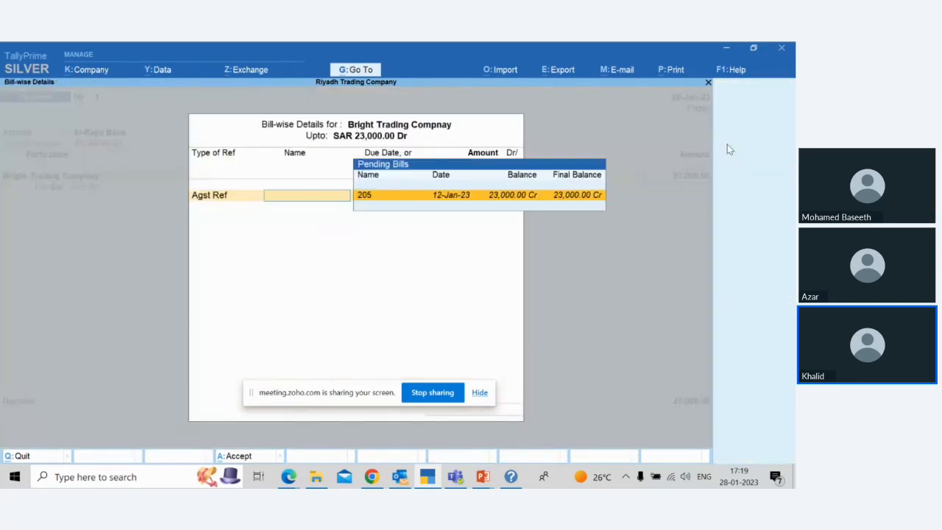
pyautogui.press('Return')
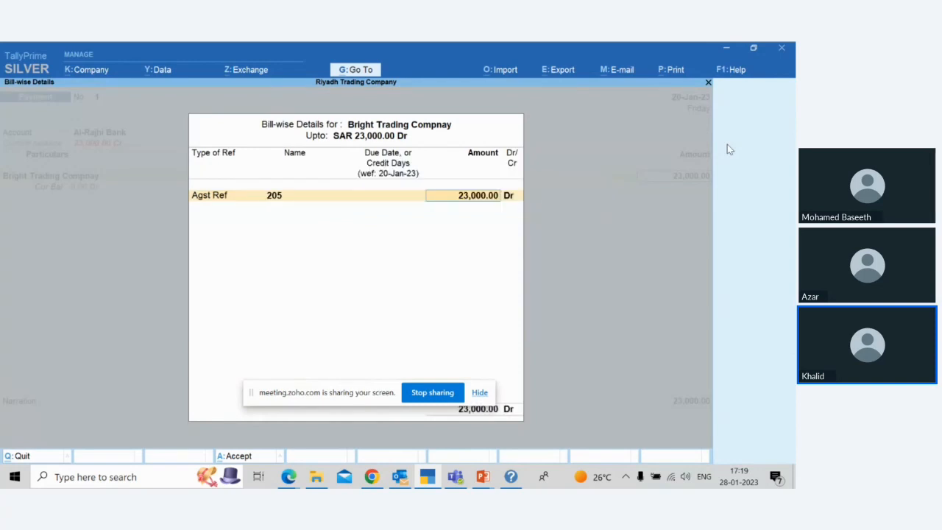
pyautogui.press('Return')
# Step: Allocate the bank amount as a cheque dated 20-Jan-23 without an instrument number and save the payment voucher
pyautogui.press('Return')
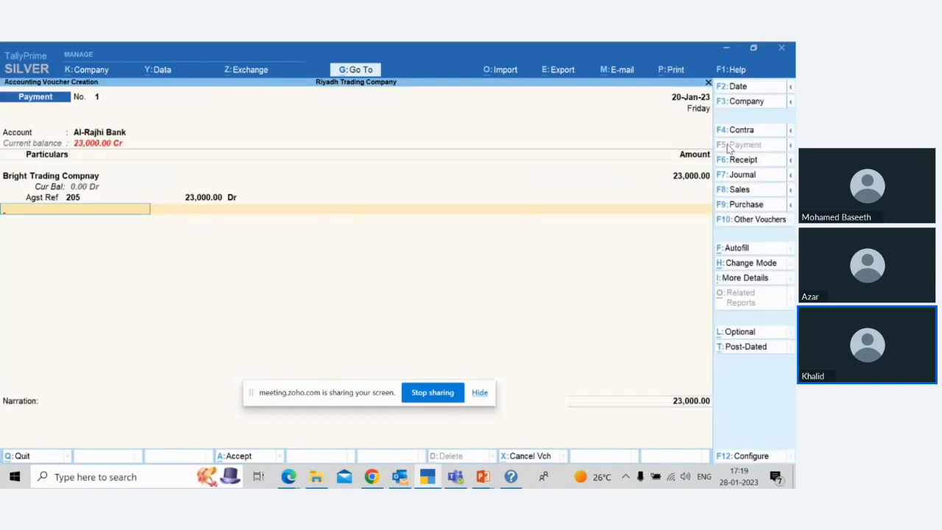
pyautogui.press('Return')
pyautogui.press('Return')
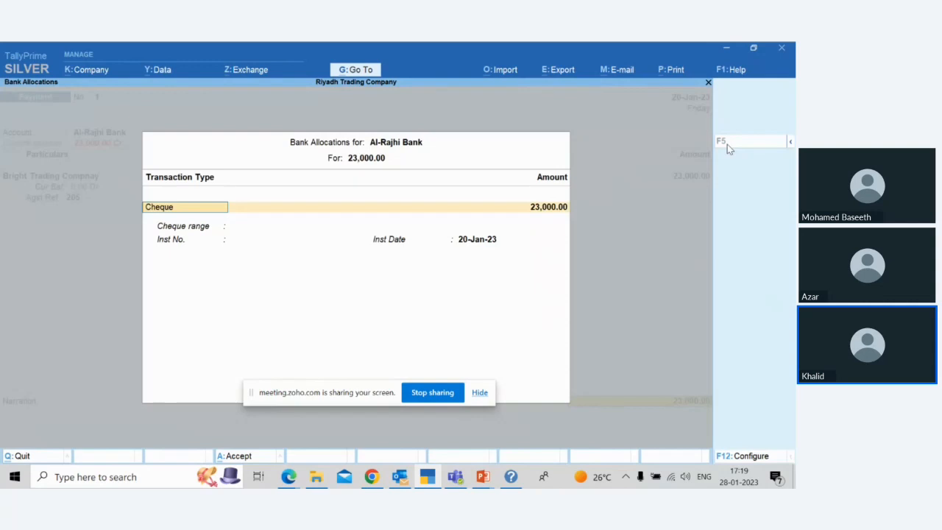
pyautogui.press('Return')
pyautogui.press('Return')
pyautogui.press('Return')
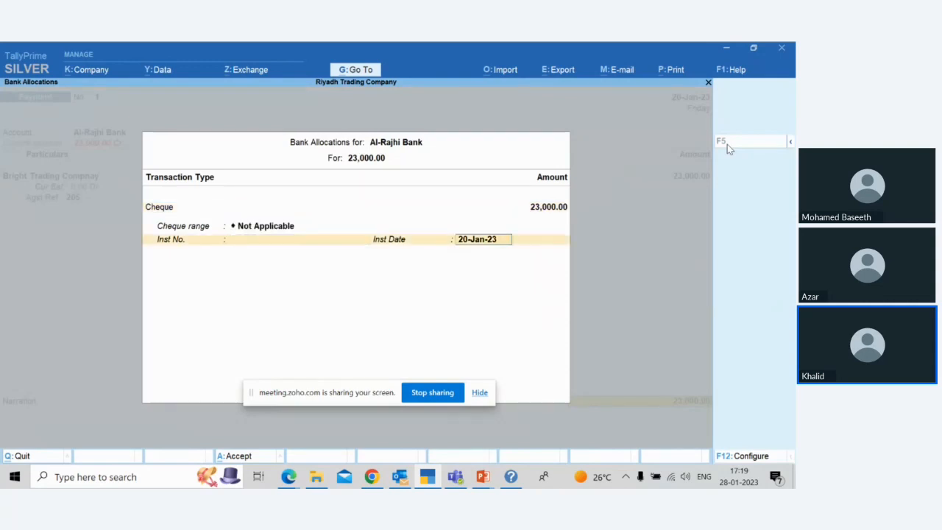
pyautogui.press('Return')
pyautogui.press('Return')
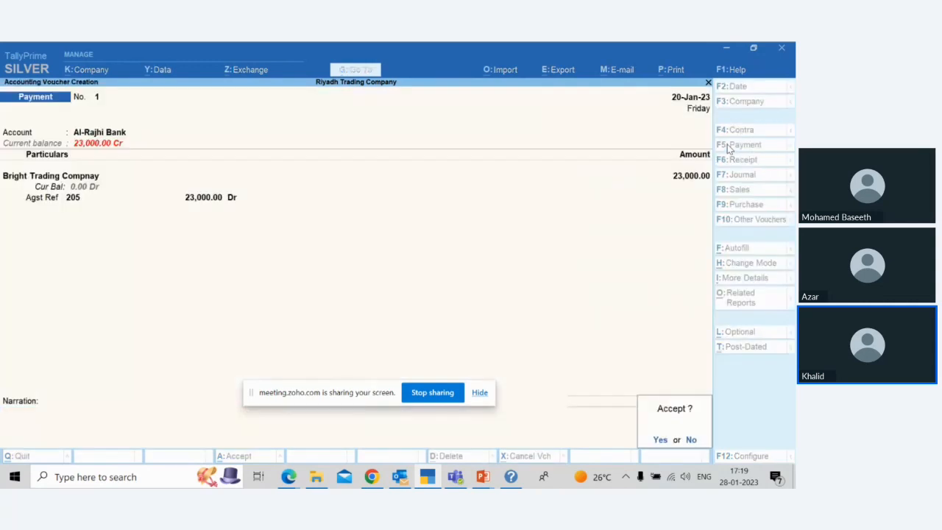
pyautogui.press('Return')
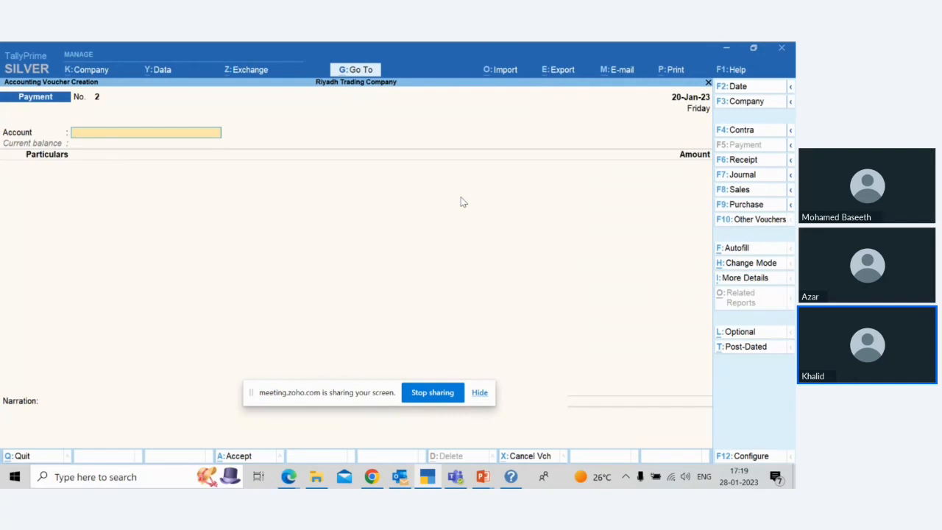
# Step: Check the webinar window in Edge and bring up the Sales Cycle slide in PowerPoint
pyautogui.click(289, 477)
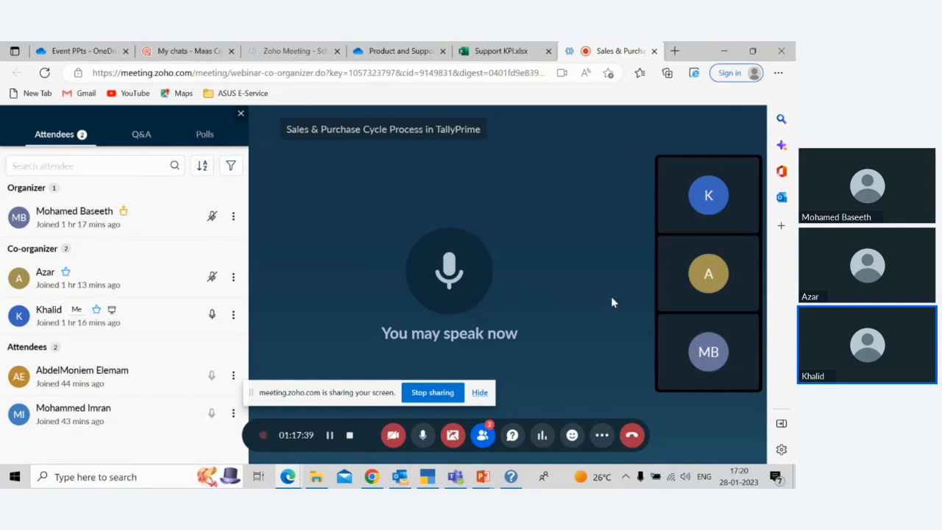
pyautogui.click(423, 435)
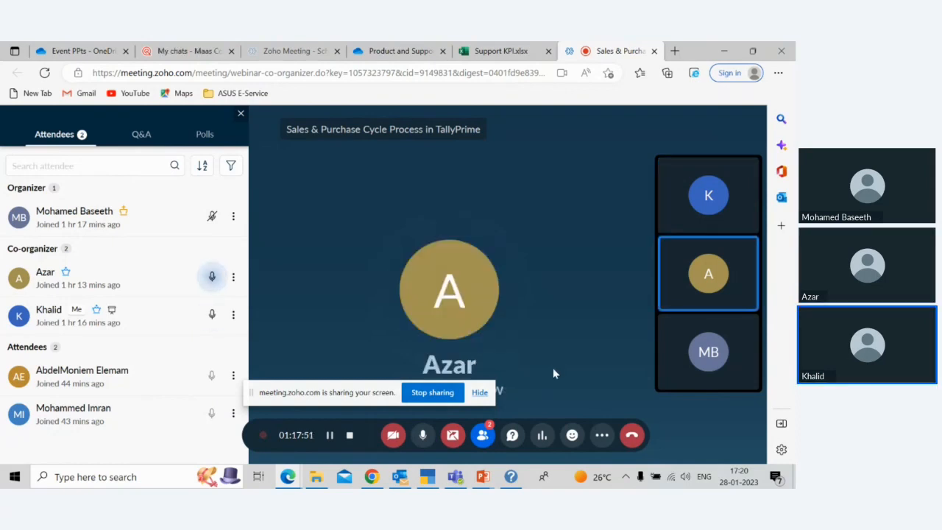
pyautogui.hotkey('alt', 'Tab')
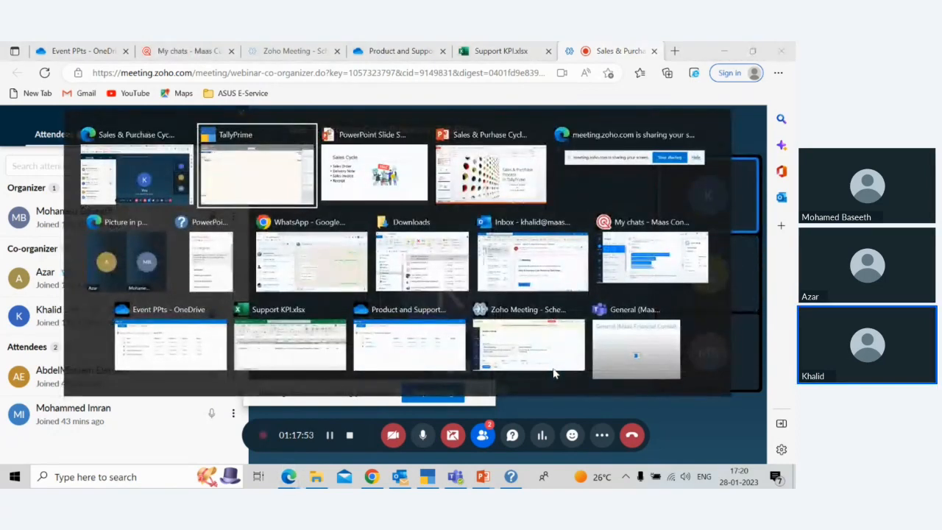
pyautogui.hotkey('alt', 'Tab')
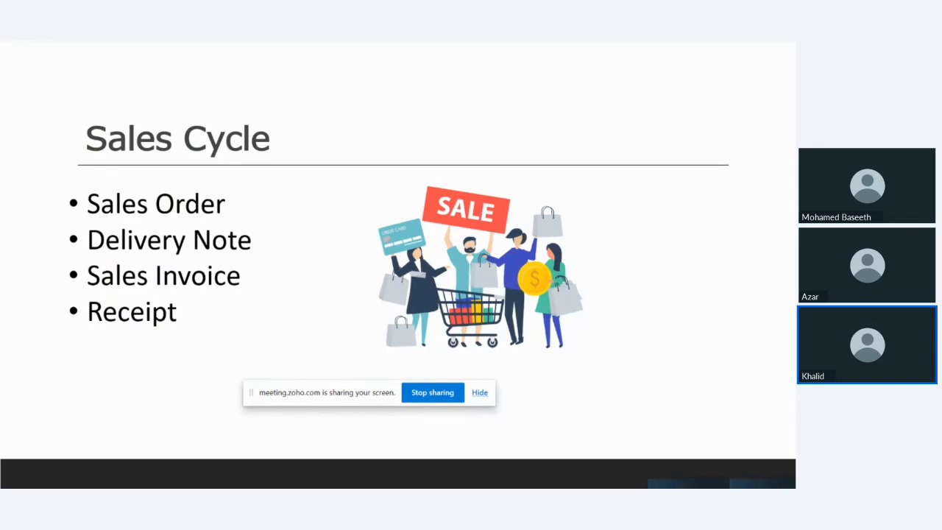
# Step: Switch back to TallyPrime and close the blank payment voucher to return to the Gateway of Tally
pyautogui.hotkey('alt', 'Tab')
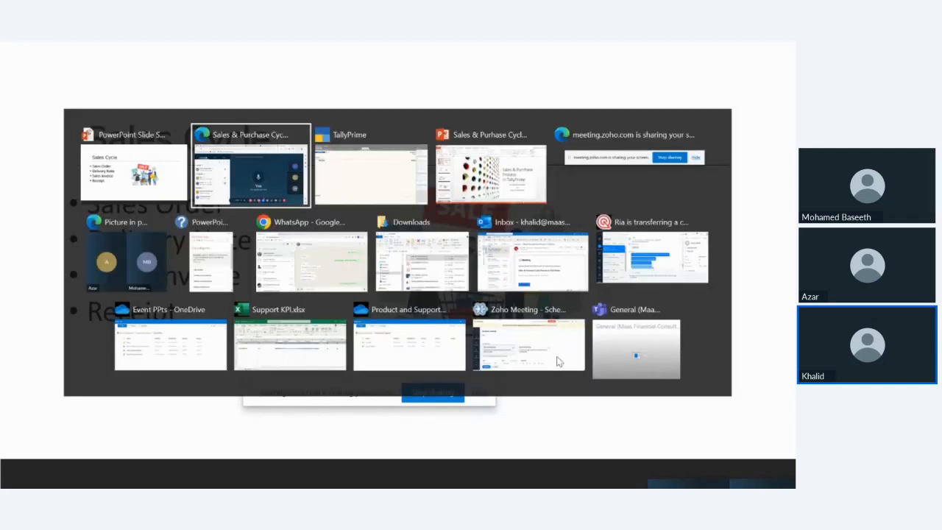
pyautogui.hotkey('alt', 'Tab')
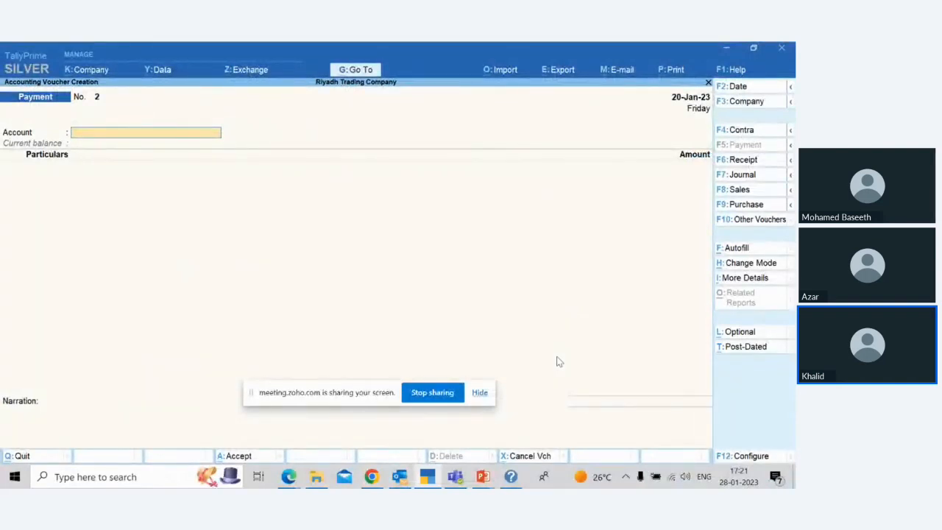
pyautogui.press('Escape')
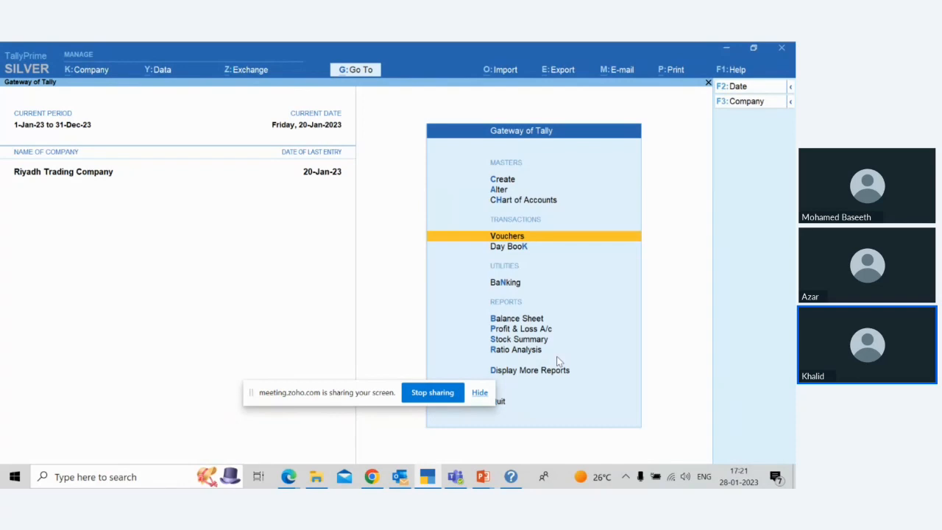
# Step: Start altering masters, switch back to TallyPrime from the webinar window, and bring up the voucher types for alteration
pyautogui.press('Up')
pyautogui.press('Up')
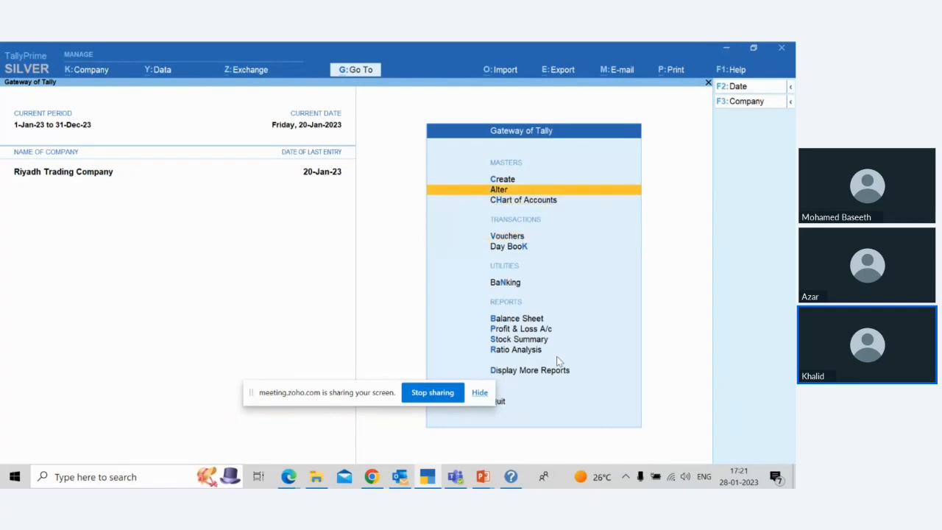
pyautogui.press('Return')
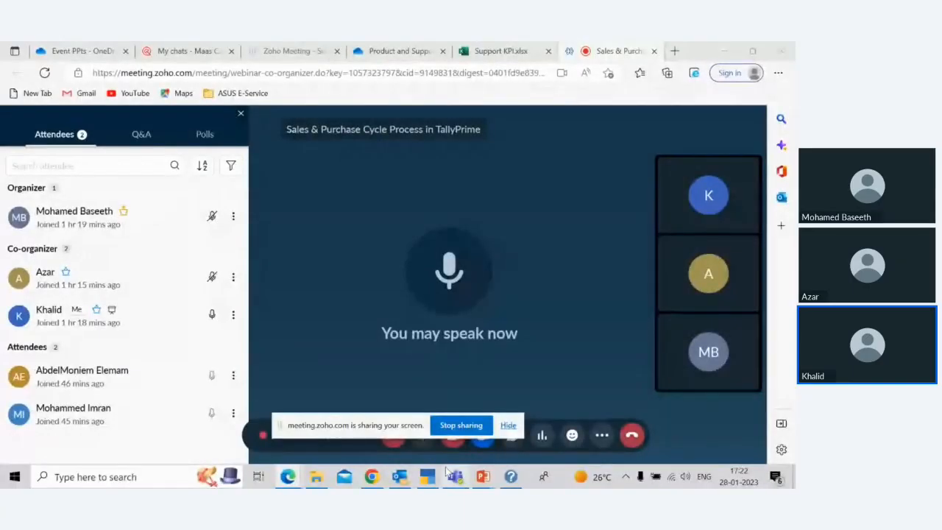
pyautogui.moveTo(401, 478)
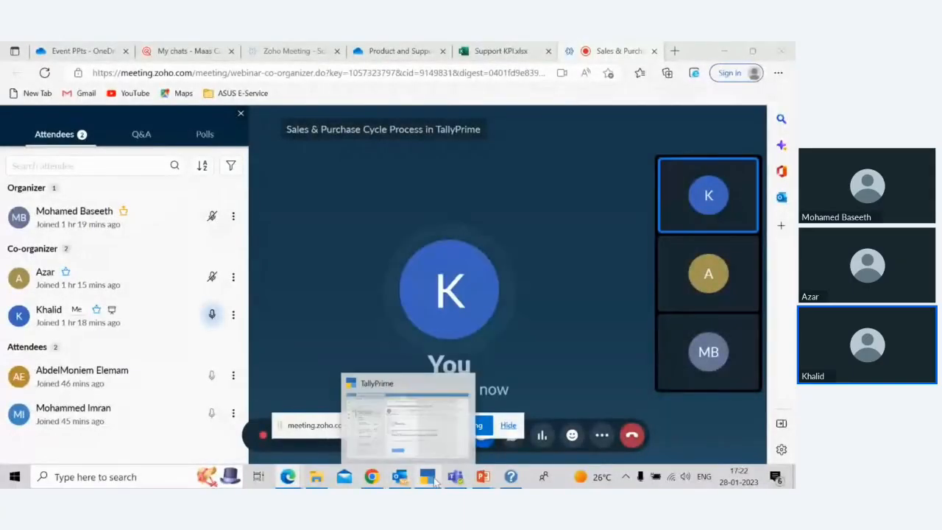
pyautogui.click(427, 477)
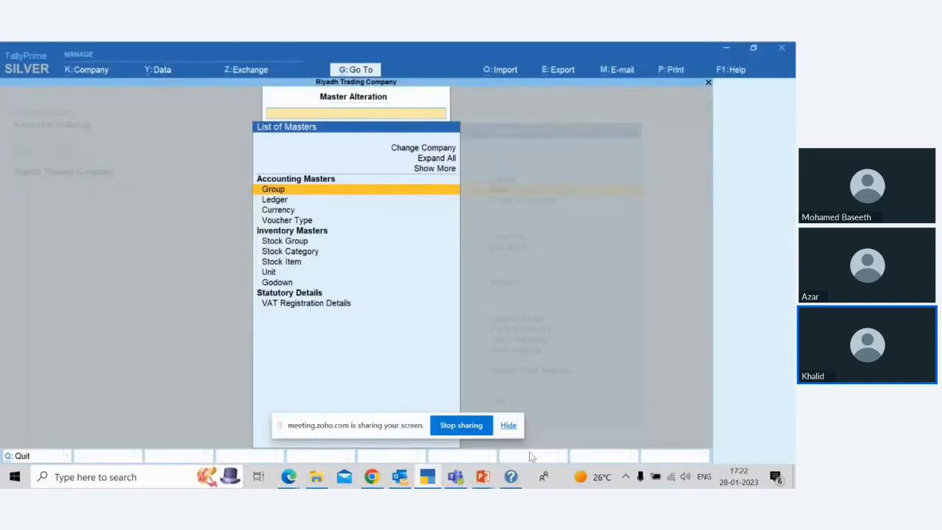
pyautogui.press('Down')
pyautogui.press('Down')
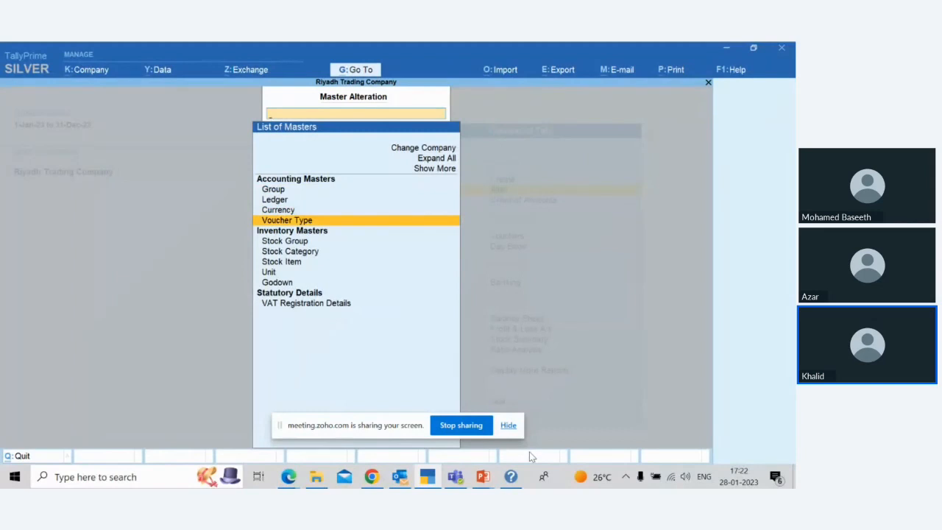
pyautogui.press('Return')
# Step: Activate the Sales Order voucher type, save it, and return to the Gateway of Tally
pyautogui.press('Down')
pyautogui.press('Down')
pyautogui.press('Down')
pyautogui.press('Down')
pyautogui.press('Down')
pyautogui.press('Down')
pyautogui.press('Down')
pyautogui.press('Down')
pyautogui.press('Down')
pyautogui.press('Down')
pyautogui.press('Down')
pyautogui.press('Down')
pyautogui.press('Down')
pyautogui.press('Down')
pyautogui.press('Down')
pyautogui.press('Down')
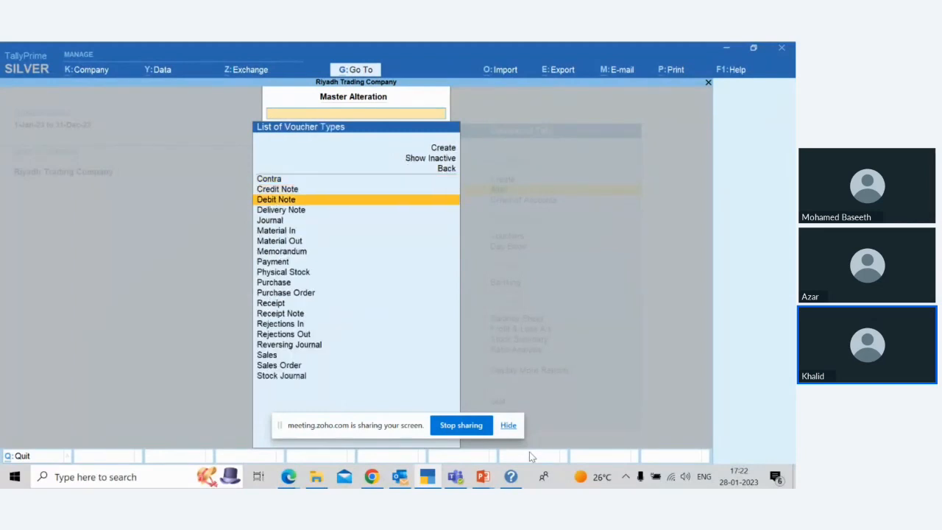
pyautogui.press('Down')
pyautogui.press('Down')
pyautogui.press('Down')
pyautogui.press('Up')
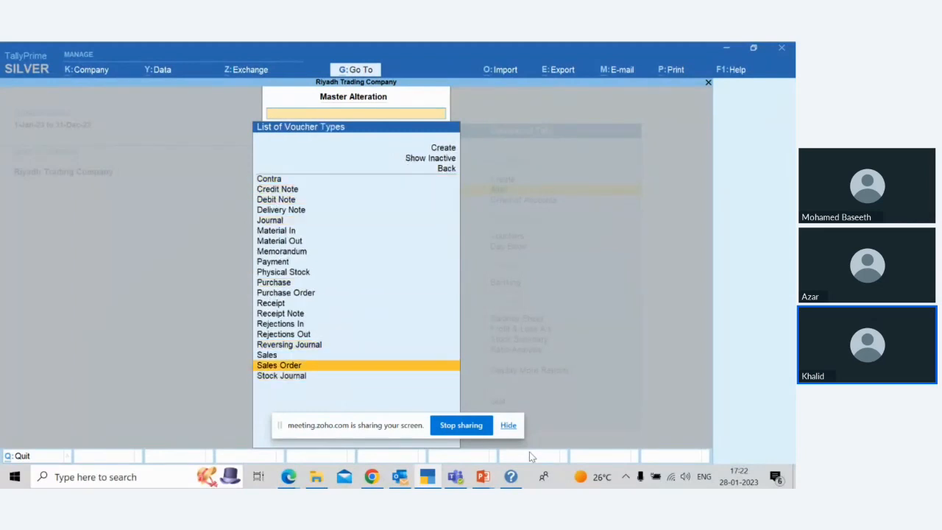
pyautogui.press('Return')
pyautogui.press('Return')
pyautogui.press('Return')
pyautogui.press('y')
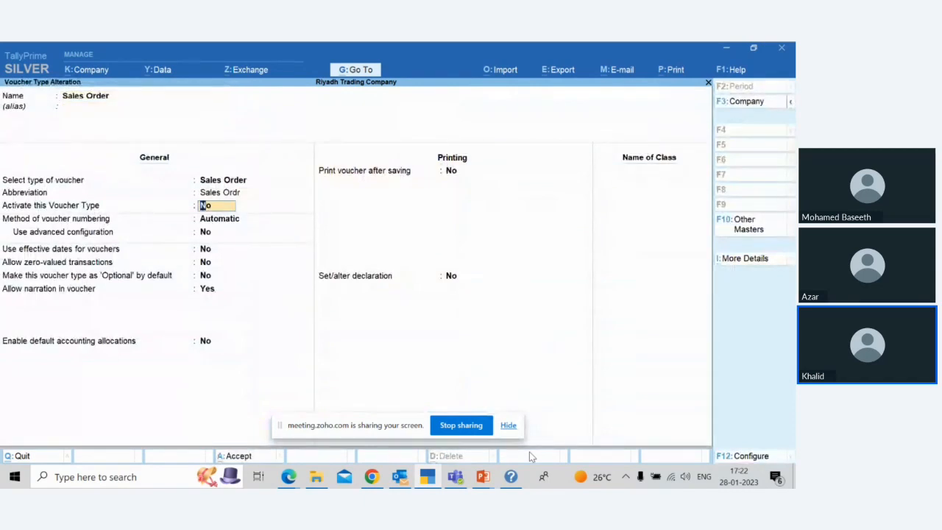
pyautogui.hotkey('ctrl', 'a')
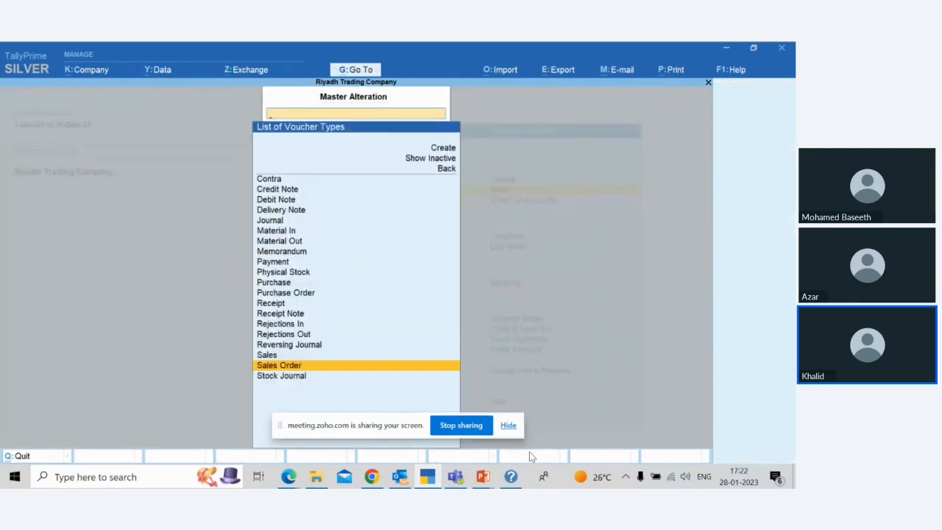
pyautogui.press('Escape')
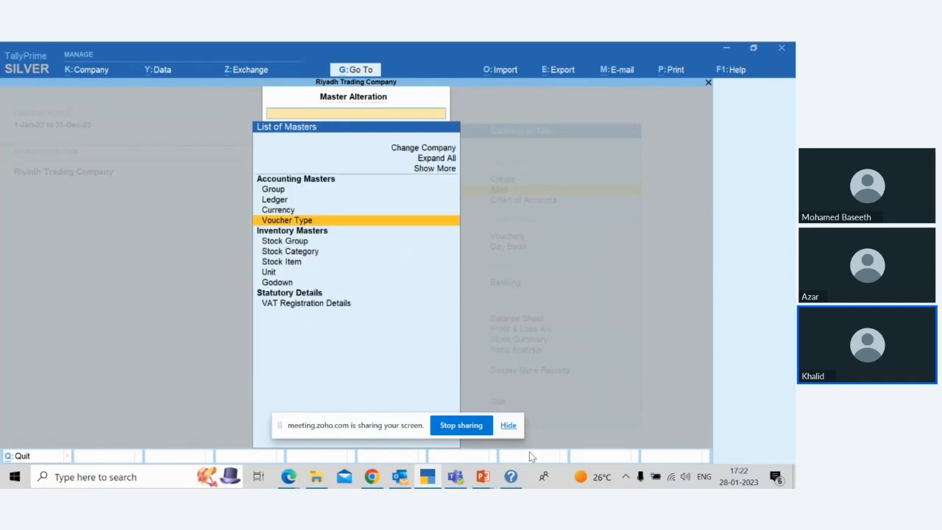
pyautogui.press('Escape')
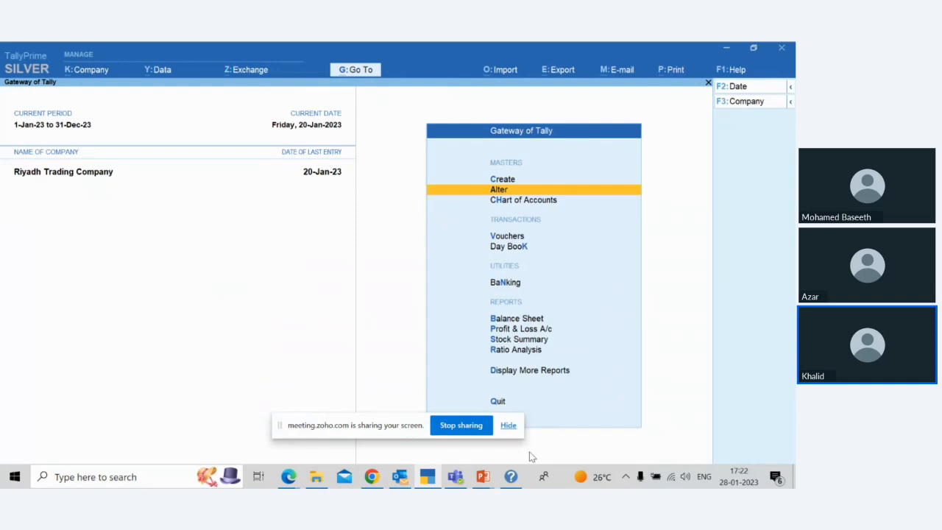
# Step: Open voucher entry and change the voucher type to Sales Order
pyautogui.press('Down')
pyautogui.press('Down')
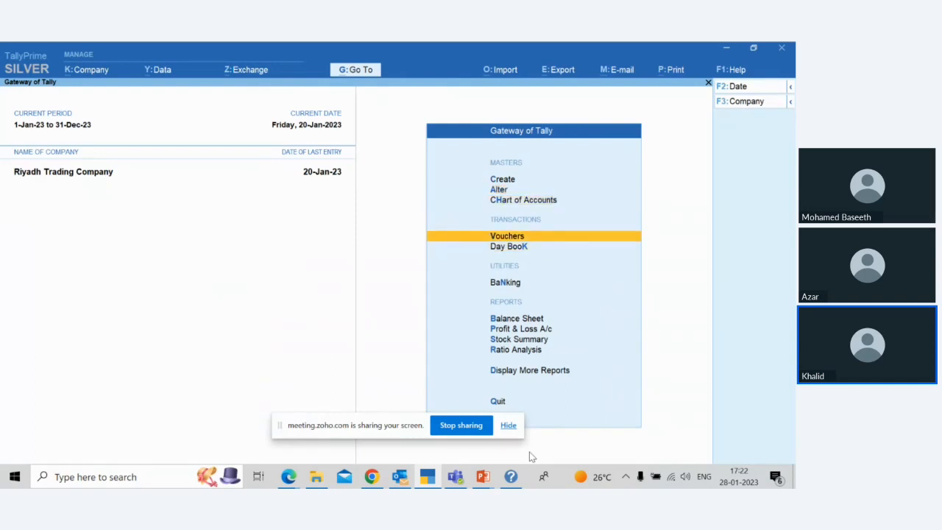
pyautogui.press('Return')
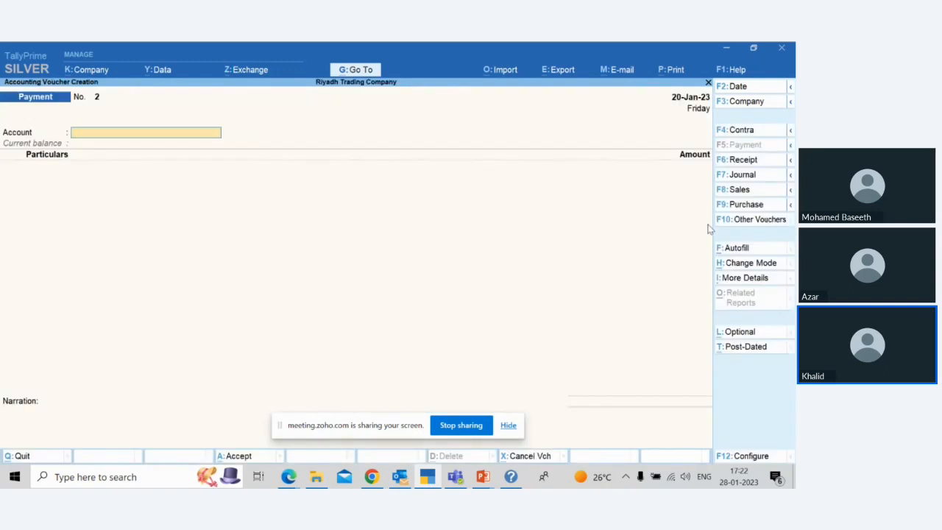
pyautogui.click(760, 225)
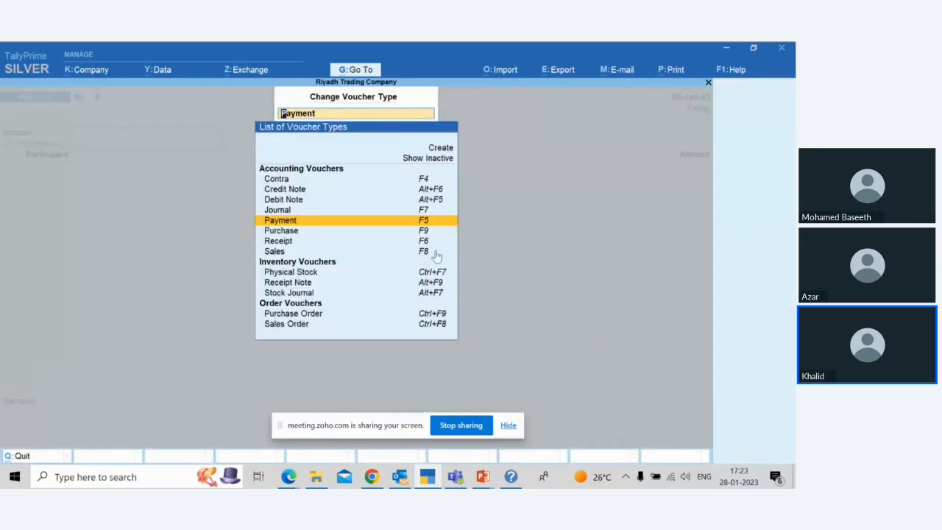
pyautogui.click(297, 325)
pyautogui.press('Return')
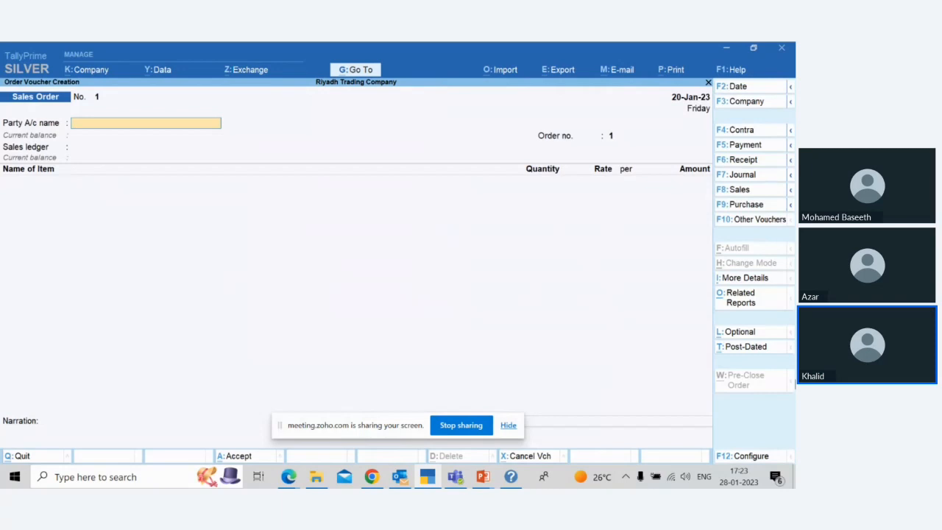
# Step: Start a new party ledger from the sales order and name it Unique Traders, without an alias
pyautogui.press('alt')
pyautogui.hotkey('alt', 'c')
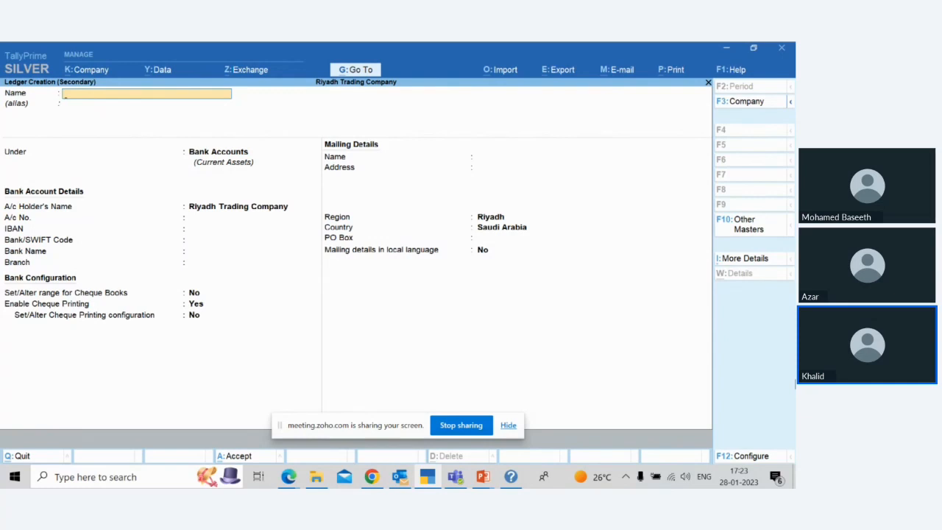
pyautogui.write('Unique Traders')
pyautogui.press('Return')
pyautogui.press('Return')
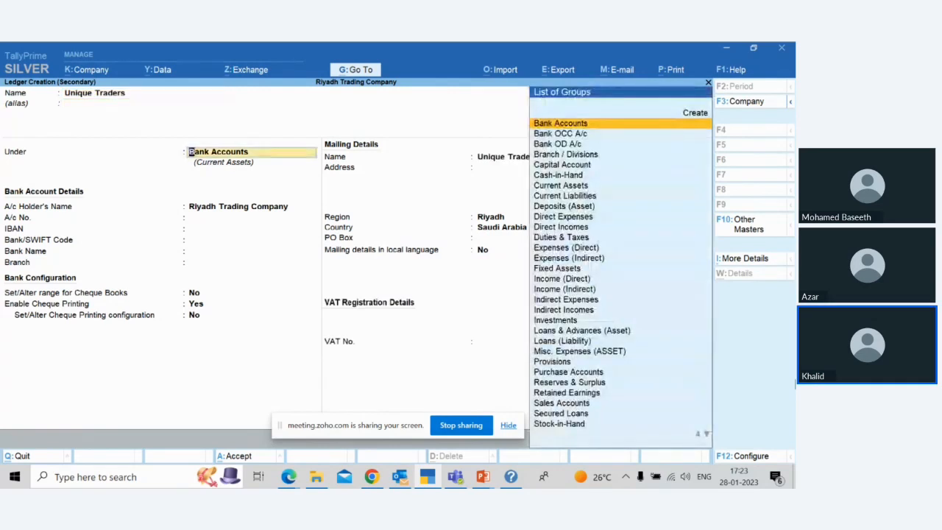
# Step: Place Unique Traders under Sundry Debtors, maintaining balances bill-by-bill with no default credit period or credit-days check
pyautogui.write('De')
pyautogui.press('Down')
pyautogui.press('Down')
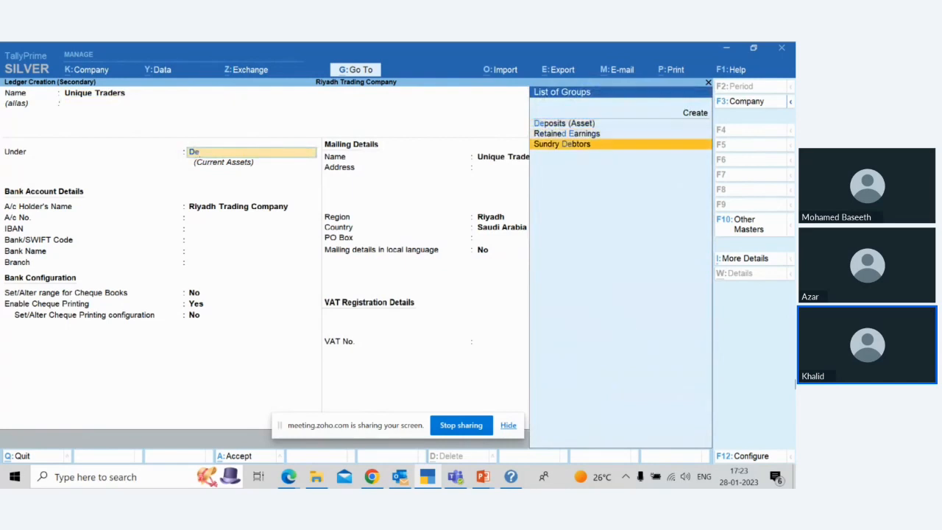
pyautogui.press('Return')
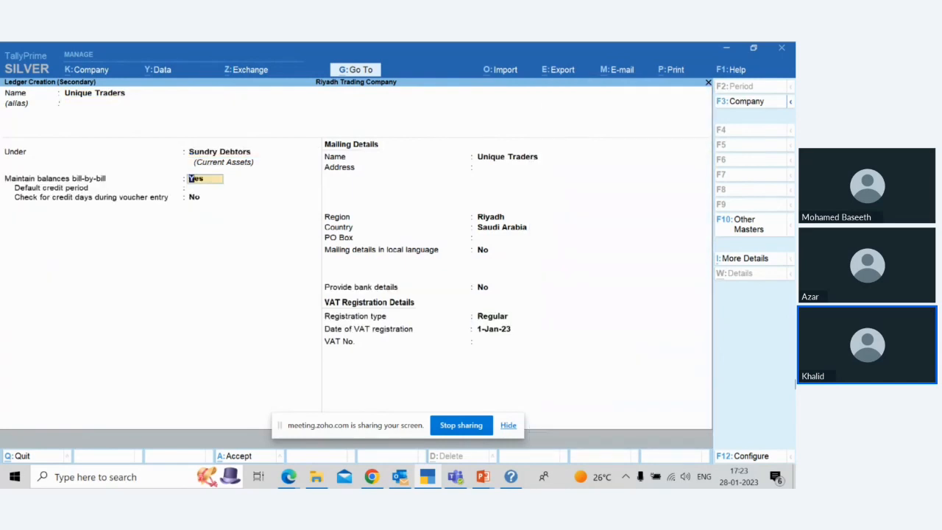
pyautogui.press('Return')
pyautogui.press('Return')
# Step: Keep Unique Traders' default mailing and Regular VAT registration details, leave the VAT number blank, and save the ledger
pyautogui.press('Return')
pyautogui.press('Return')
pyautogui.press('Return')
pyautogui.press('Return')
pyautogui.press('Return')
pyautogui.press('Return')
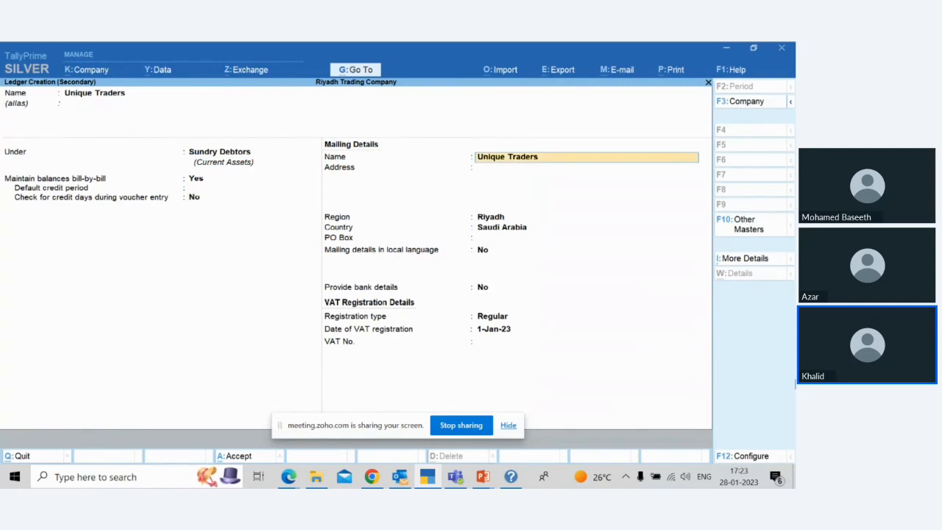
pyautogui.press('Return')
pyautogui.press('Return')
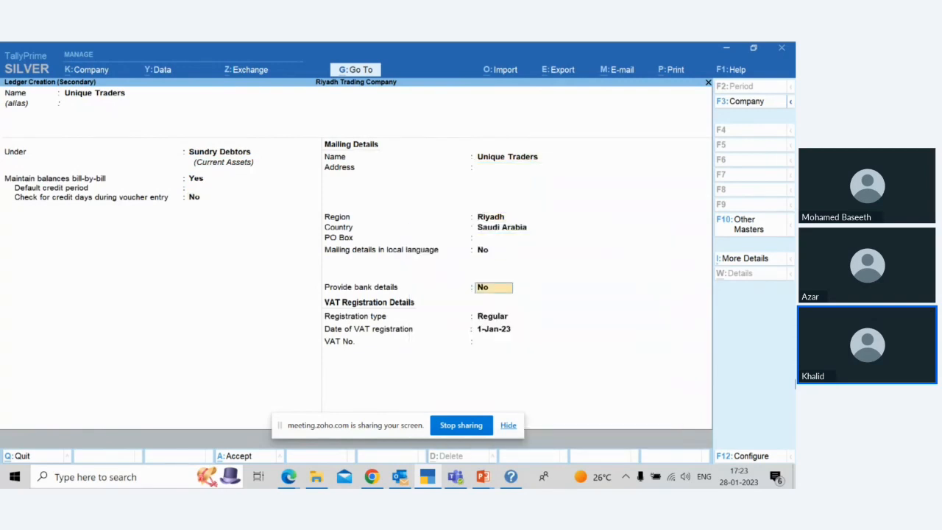
pyautogui.press('Return')
pyautogui.press('Return')
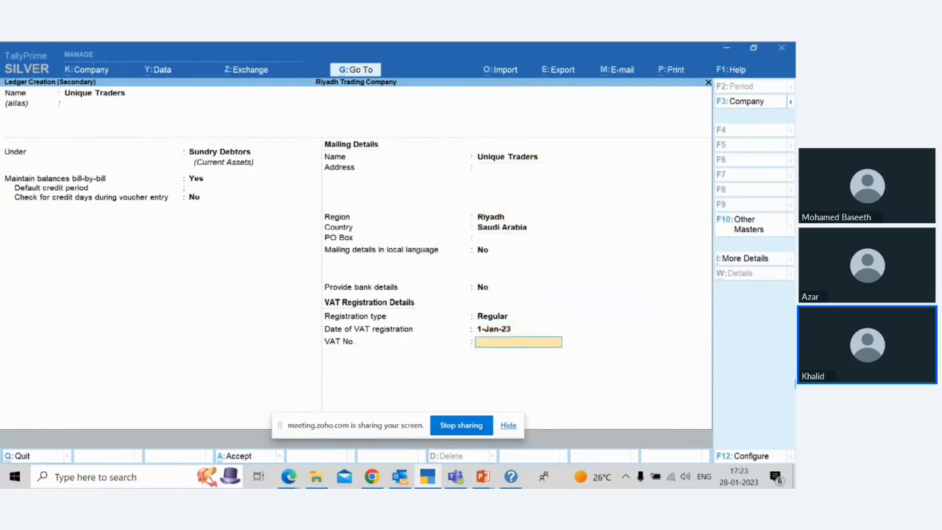
pyautogui.press('Return')
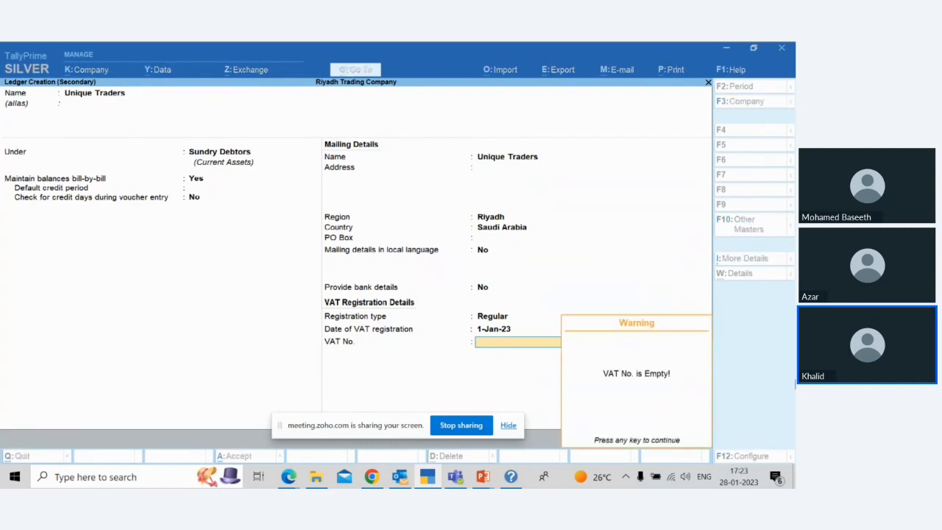
pyautogui.press('Return')
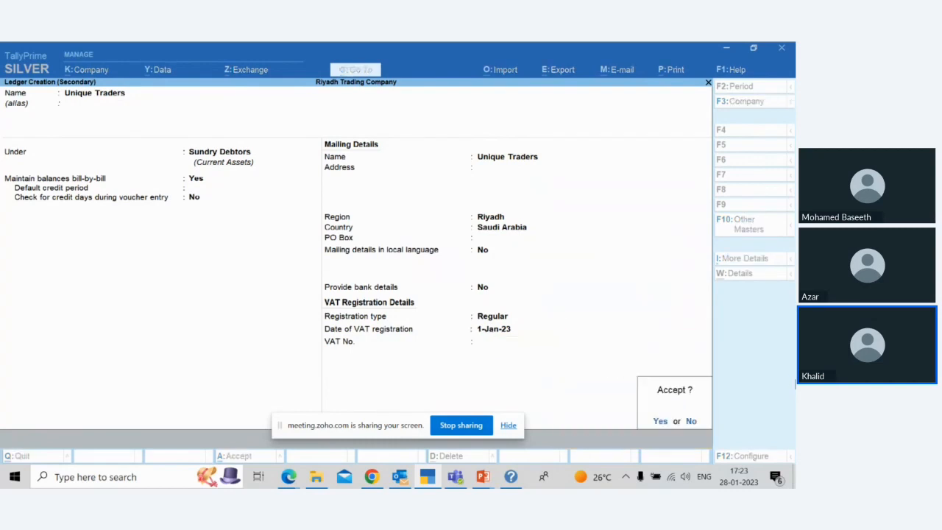
pyautogui.press('Return')
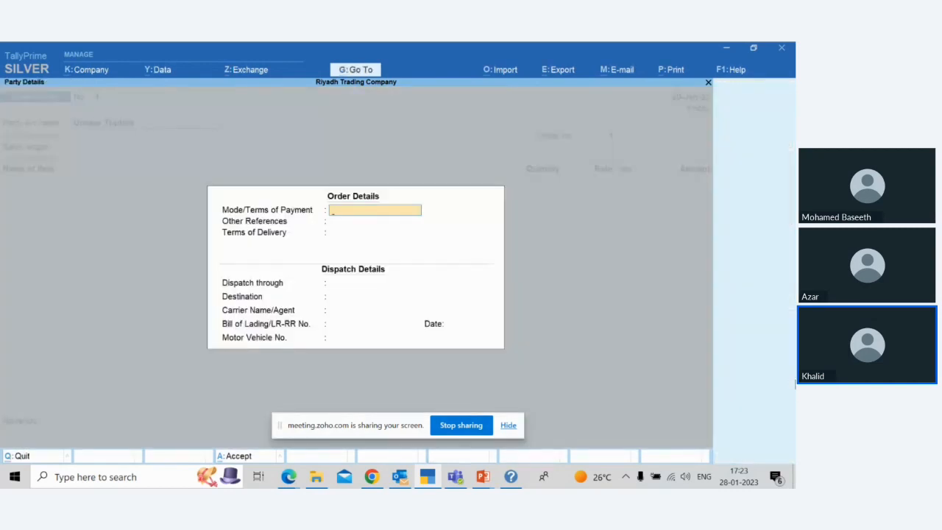
# Step: Leave the order and dispatch details blank and accept Unique Traders as the buyer with its default party details
pyautogui.press('Escape')
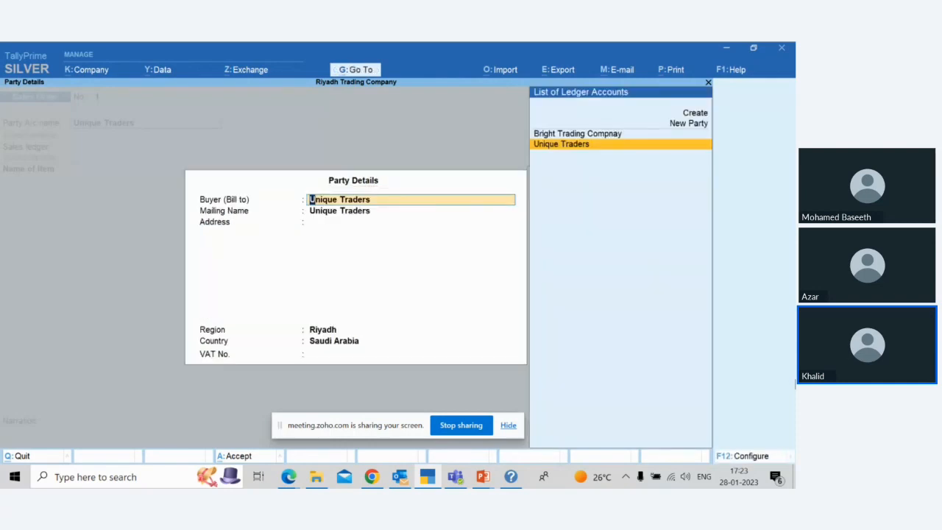
pyautogui.press('Return')
pyautogui.press('Return')
pyautogui.press('Return')
pyautogui.press('Return')
pyautogui.press('Return')
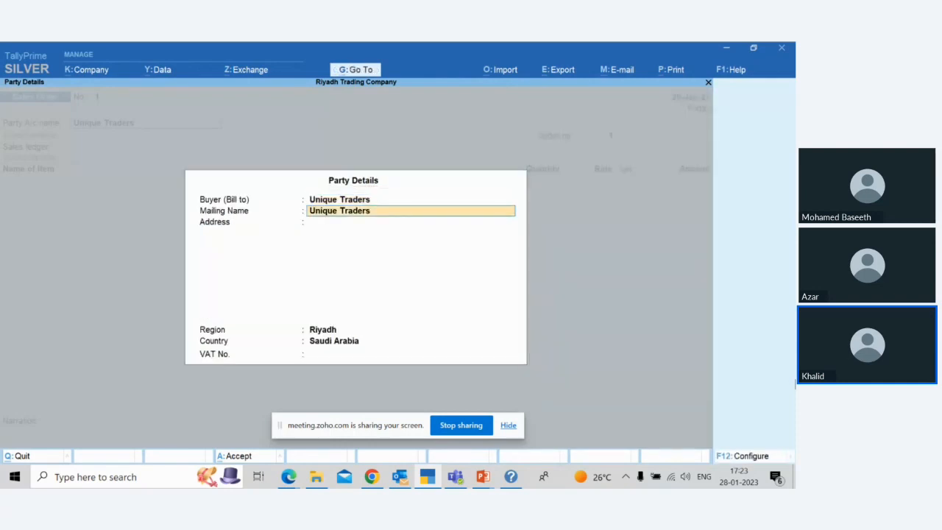
pyautogui.press('Return')
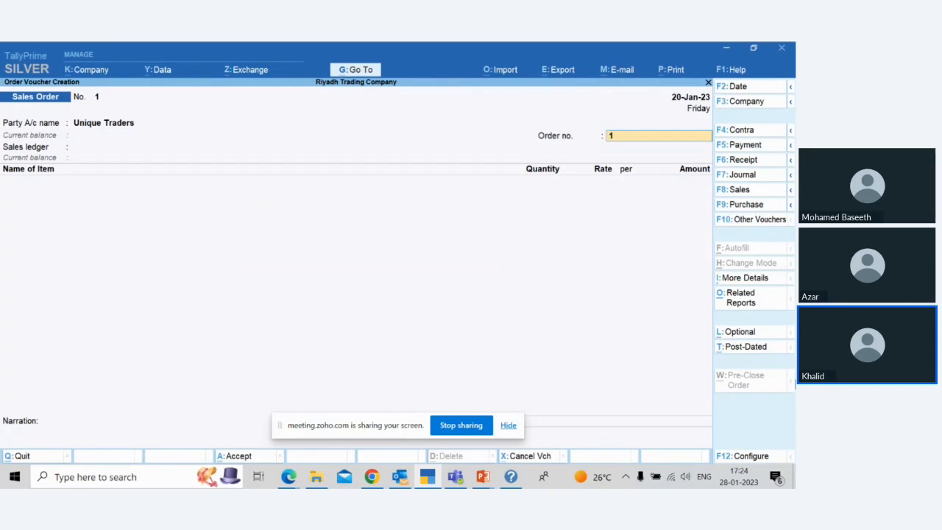
# Step: Enter the order number for Unique Traders' sales order
pyautogui.write('545')
pyautogui.press('BackSpace')
pyautogui.write('0/2023')
pyautogui.press('Return')
# Step: Create a new ledger for the sales order's sales ledger and name it Sales A/c, without an alias
pyautogui.press('Down')
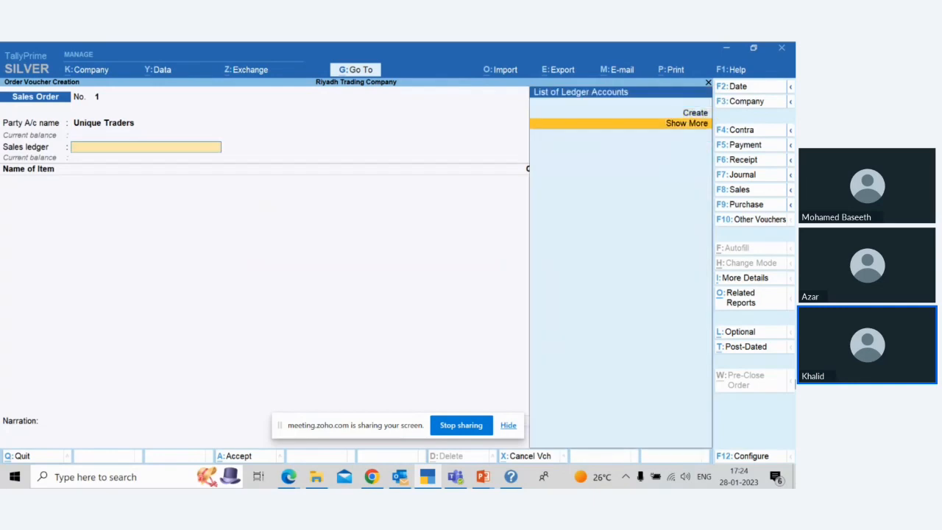
pyautogui.press('Up')
pyautogui.press('Return')
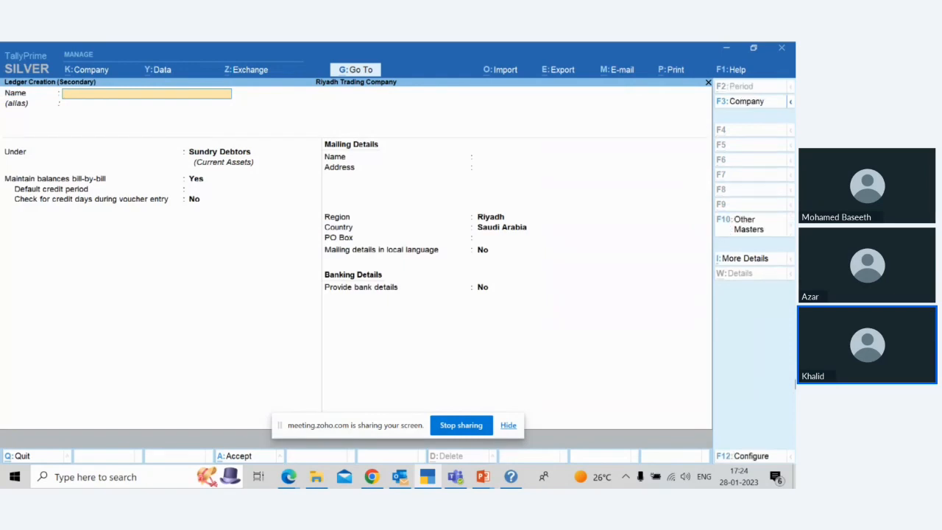
pyautogui.write('Sales A/c')
pyautogui.press('Return')
# Step: Keep the Sales A/c ledger under Sundry Debtors with bill-by-bill balances, no default credit period, and no credit-day check
pyautogui.press('Return')
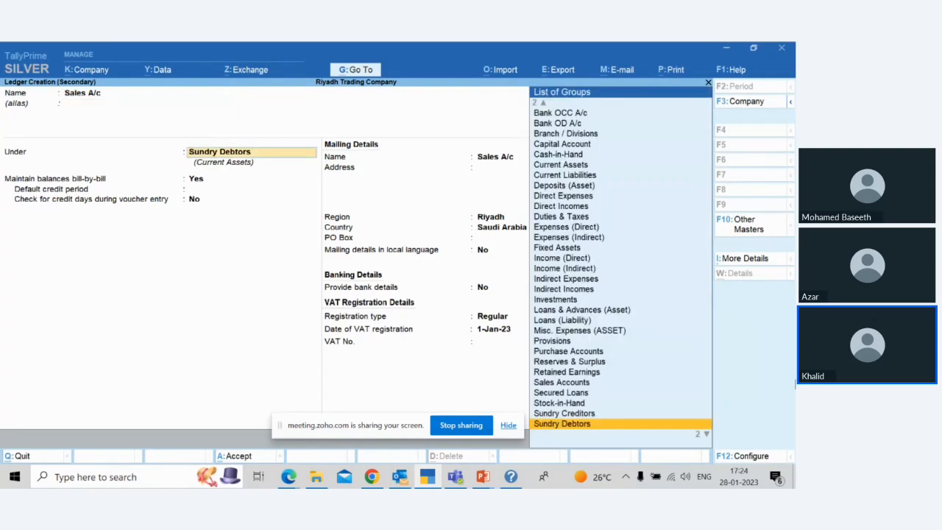
pyautogui.press('Return')
pyautogui.press('Return')
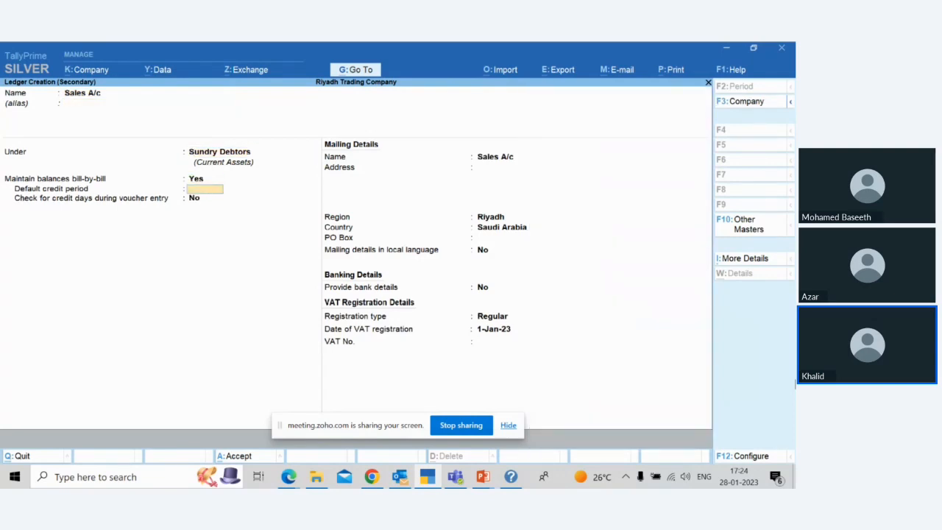
pyautogui.press('Return')
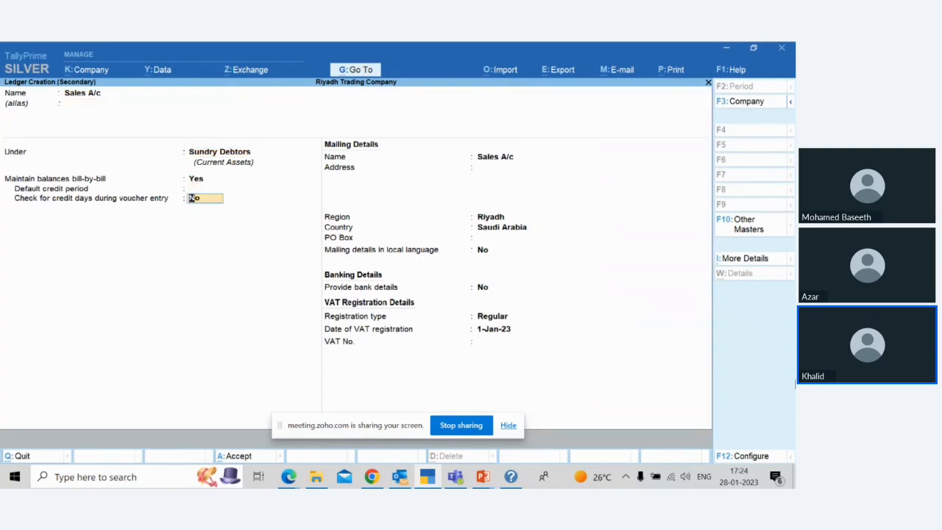
# Step: Keep Sales A/c's default mailing, banking and Regular VAT registration details, leave the VAT number blank, and save the ledger
pyautogui.press('Return')
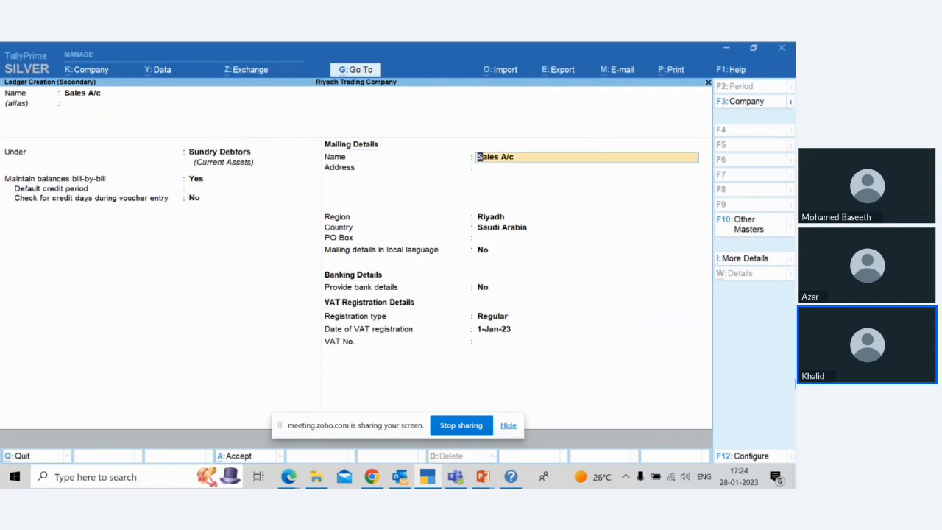
pyautogui.press('Return')
pyautogui.press('Return')
pyautogui.press('Return')
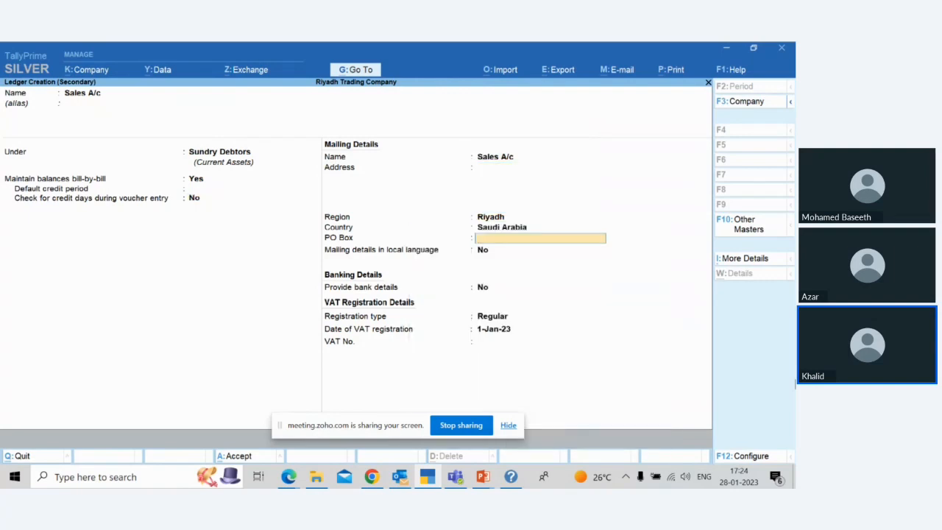
pyautogui.press('Return')
pyautogui.press('Return')
pyautogui.press('Return')
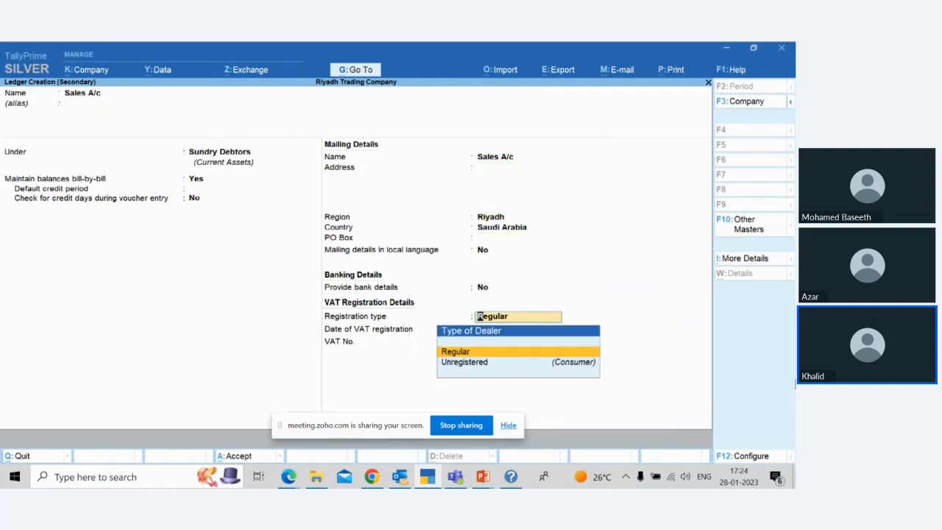
pyautogui.press('Return')
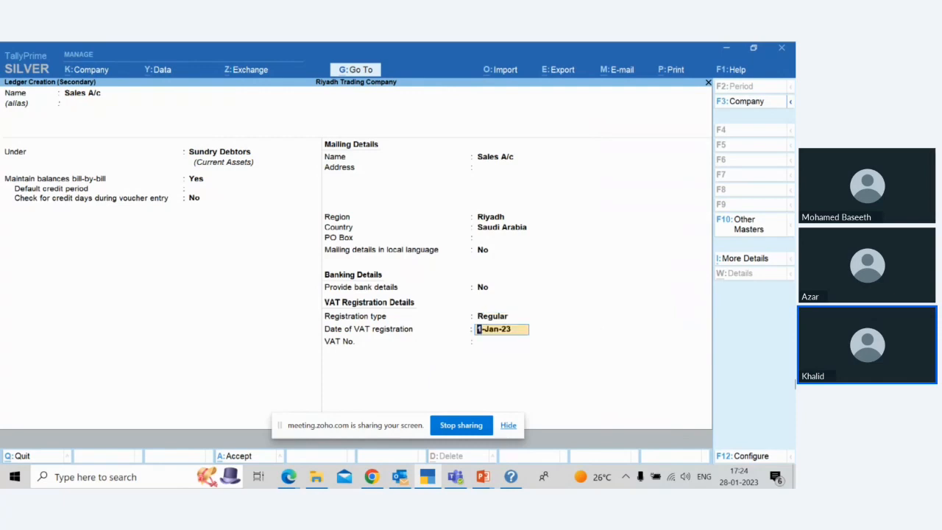
pyautogui.press('Return')
pyautogui.press('Return')
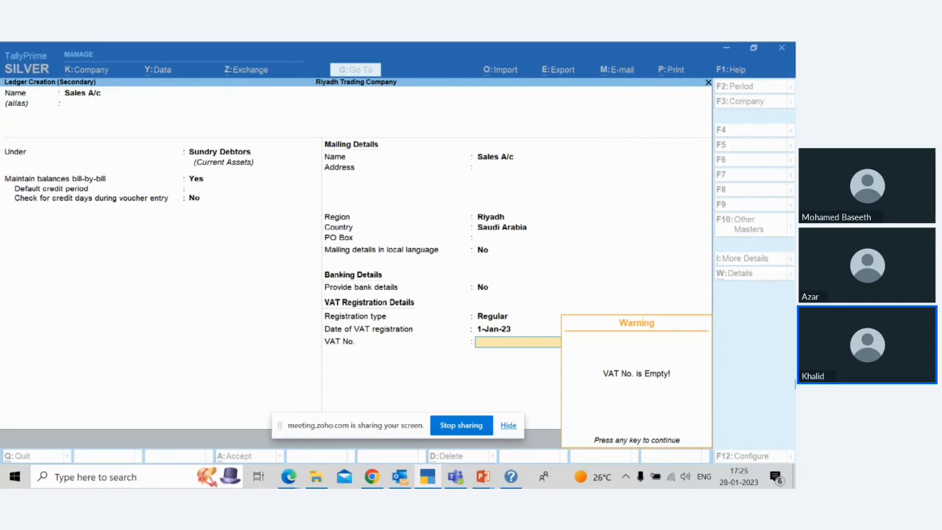
pyautogui.press('Return')
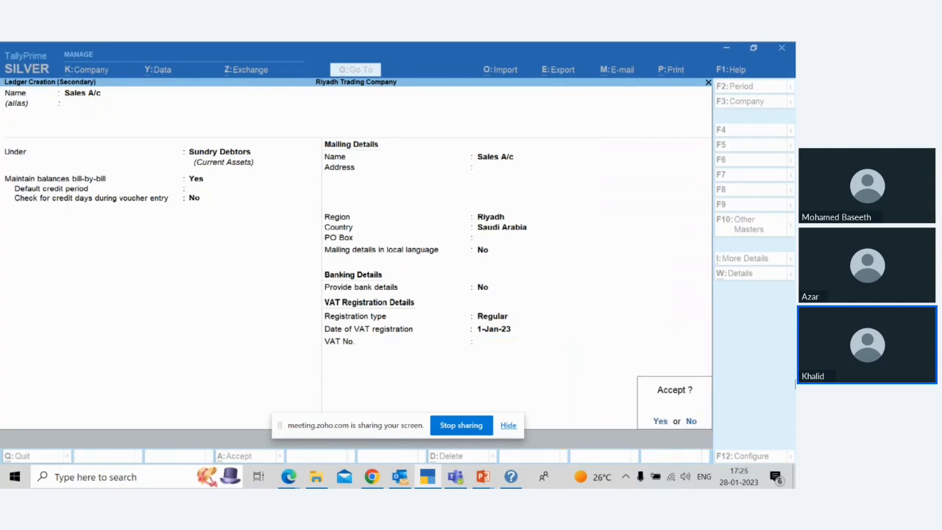
pyautogui.press('Return')
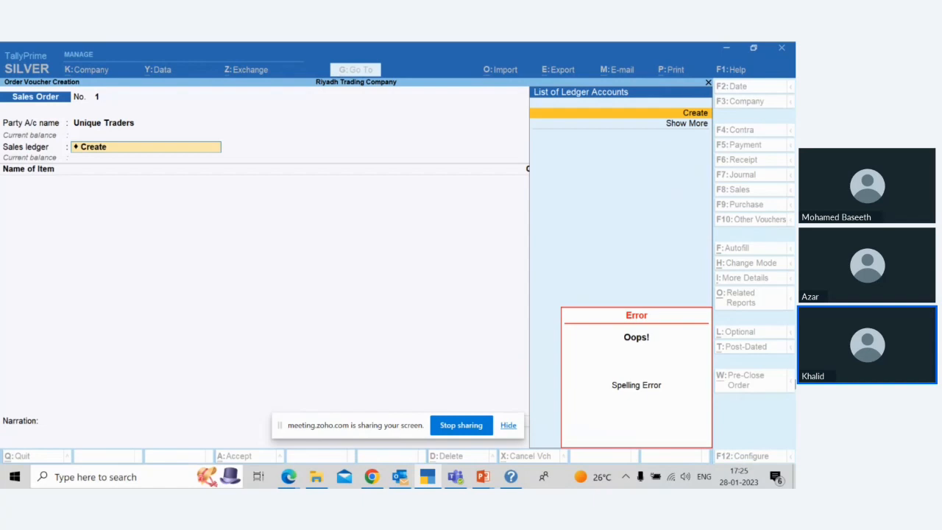
# Step: Create another ledger for the sales order's sales ledger, named Sales Accounts, under the Sales Accounts group
pyautogui.press('Return')
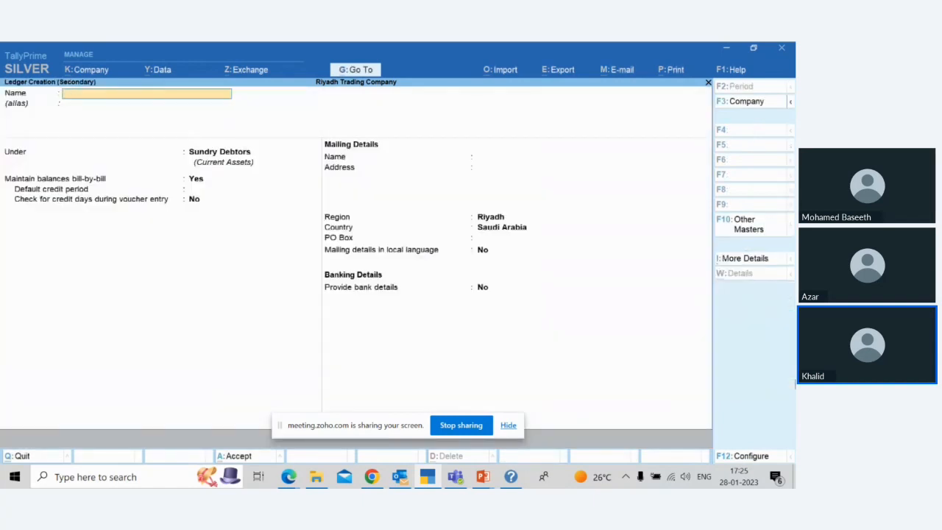
pyautogui.press('alt')
pyautogui.write('Sales Accounts')
pyautogui.press('Return')
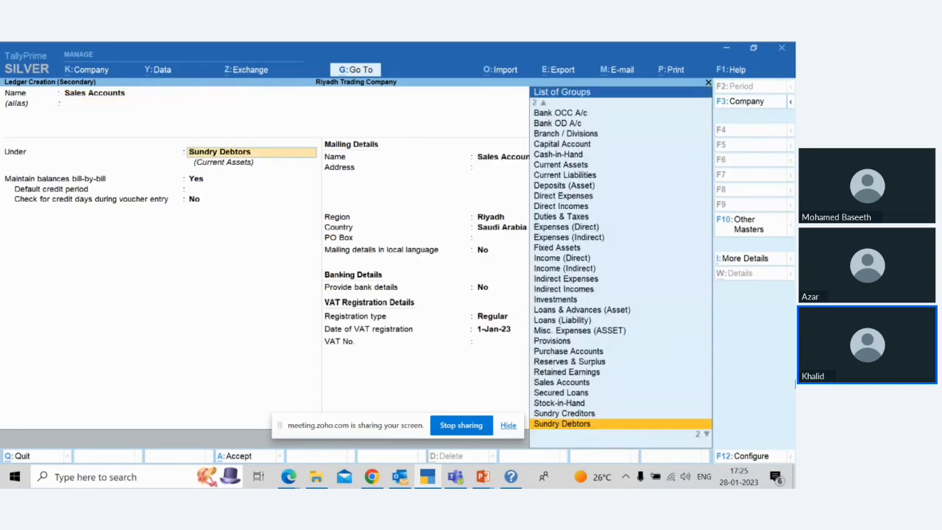
pyautogui.write('Sa')
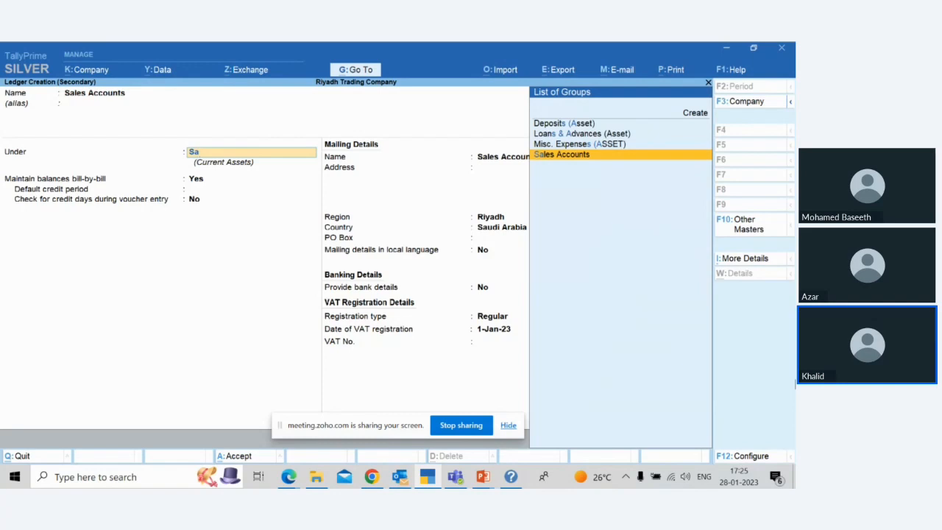
pyautogui.press('Return')
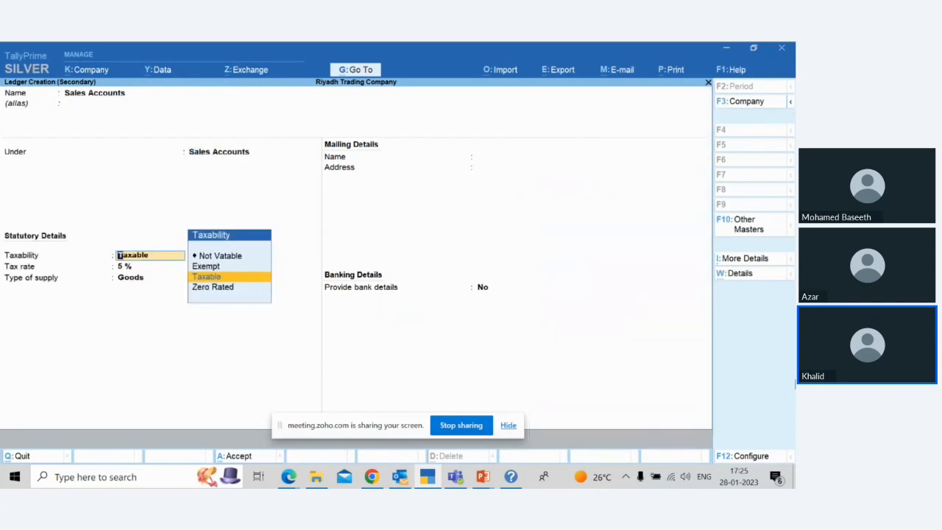
# Step: Make the Sales Accounts ledger taxable at 15 %, applicable from 1-Jan-23, for Goods supply, and save it
pyautogui.press('Return')
pyautogui.write('15')
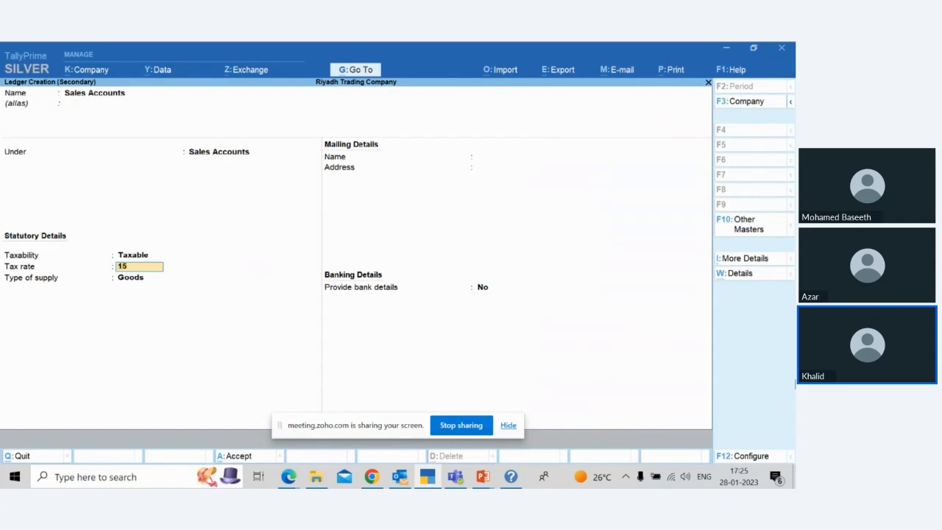
pyautogui.press('Return')
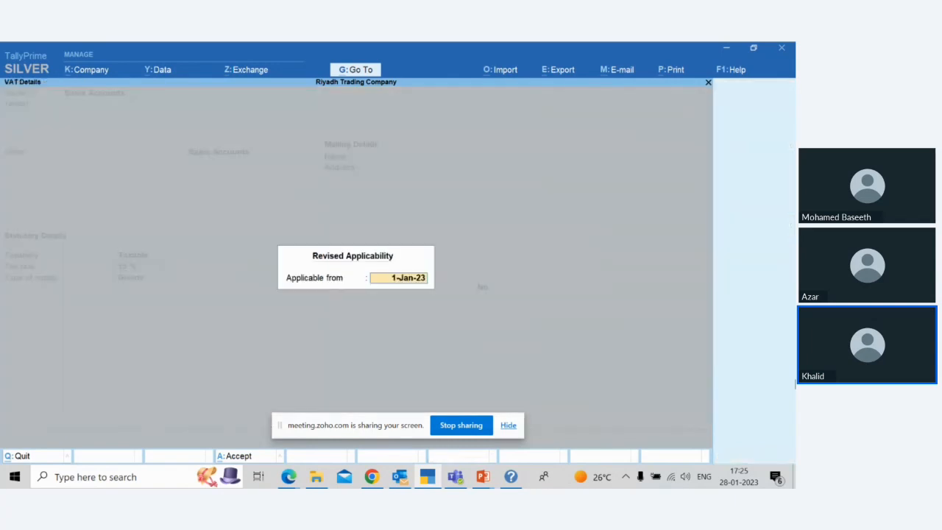
pyautogui.press('Return')
pyautogui.press('Return')
pyautogui.press('Return')
pyautogui.press('Return')
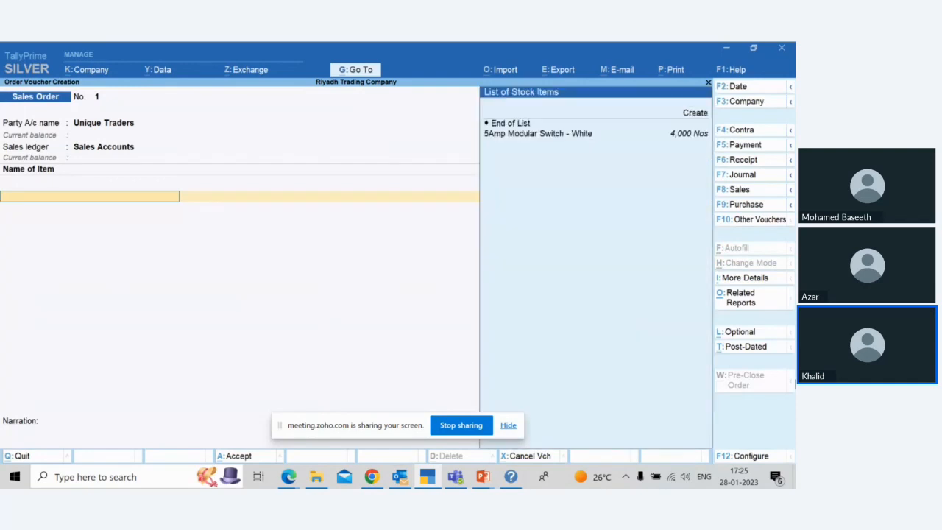
# Step: Add the 5Amp Modular Switch - White item to the sales order with a due date of 25-Jan-23
pyautogui.press('Down')
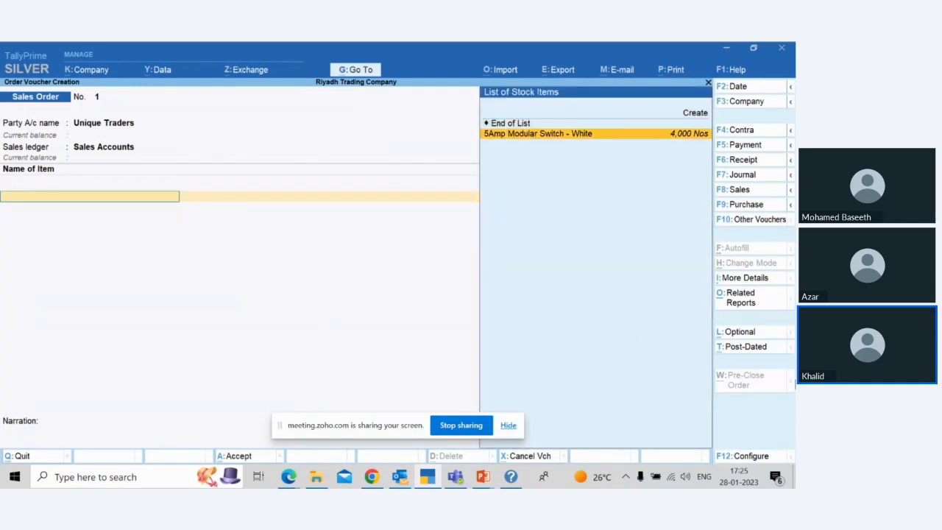
pyautogui.press('Return')
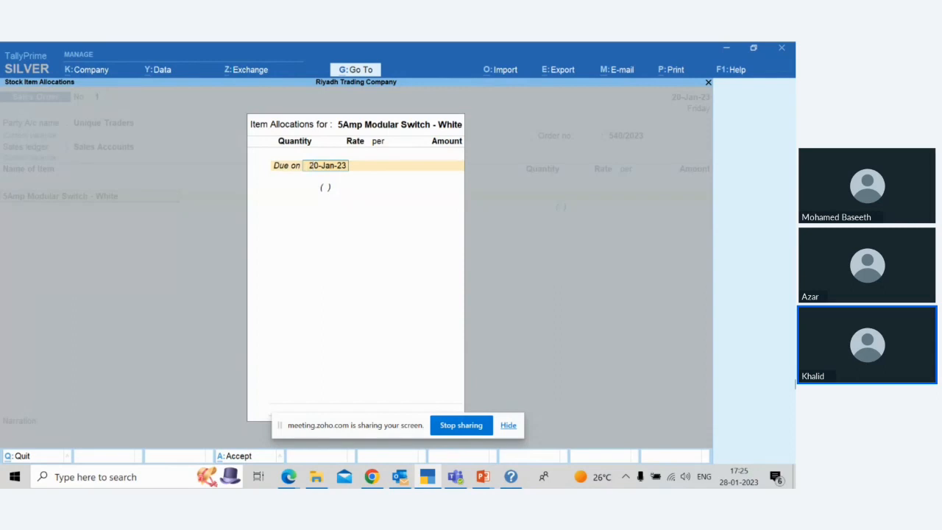
pyautogui.write('25/1')
pyautogui.press('Return')
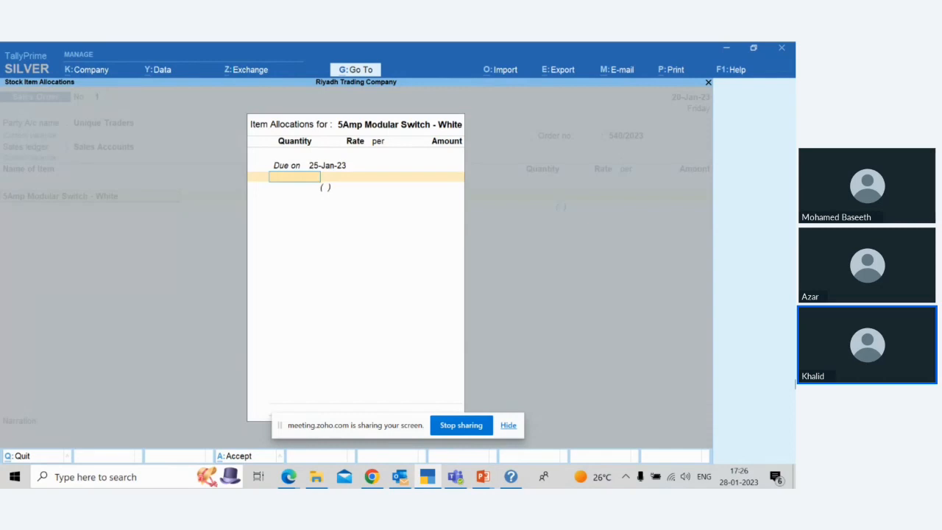
# Step: Allocate 2,600 Nos of the switch at a rate of 7.00 per Nos and complete the item line
pyautogui.write('2500')
pyautogui.press('BackSpace')
pyautogui.press('BackSpace')
pyautogui.press('BackSpace')
pyautogui.write('600')
pyautogui.press('Return')
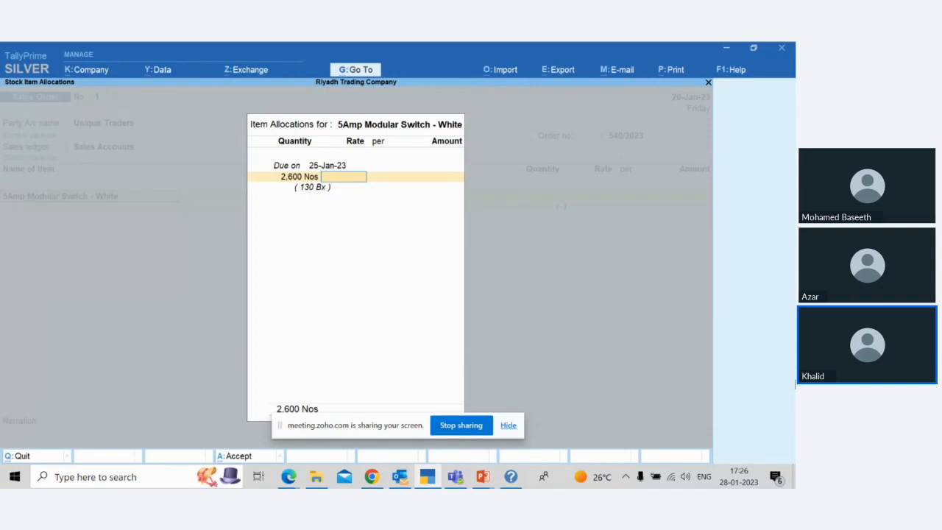
pyautogui.write('7')
pyautogui.press('Return')
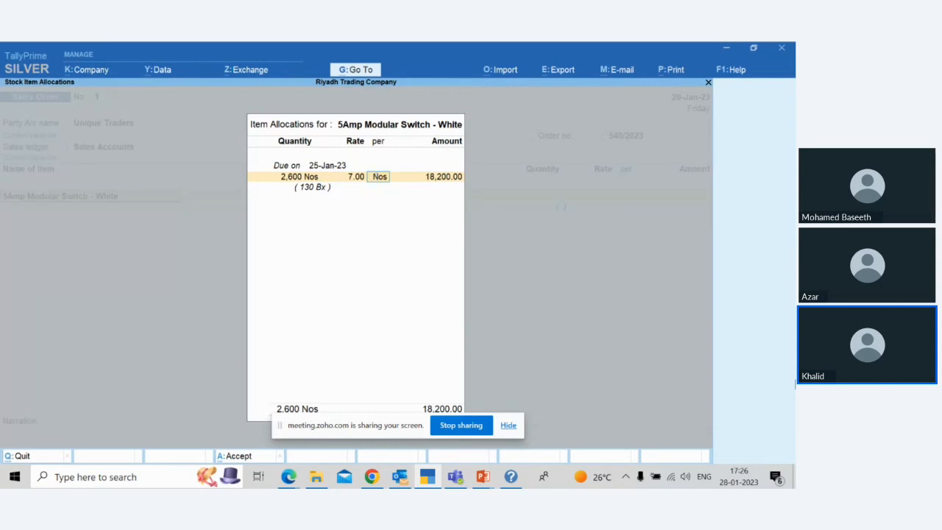
pyautogui.press('Return')
pyautogui.press('Return')
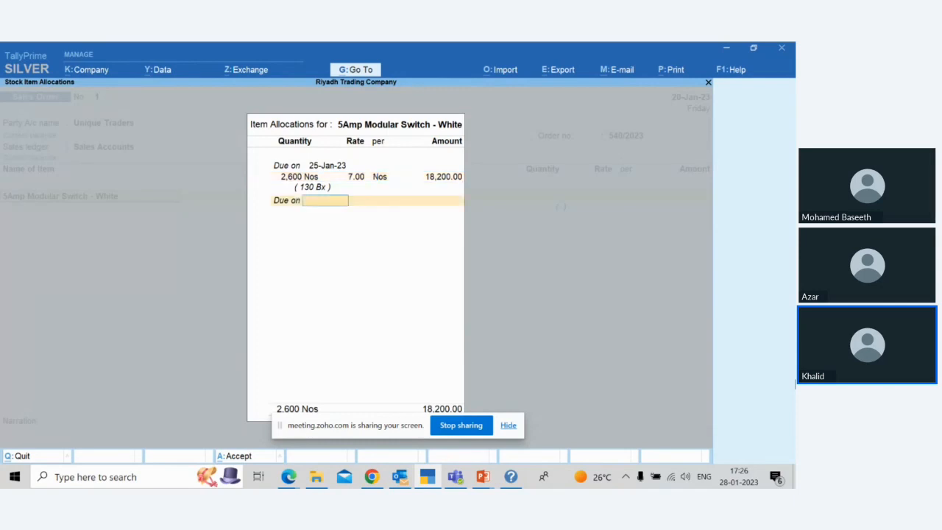
pyautogui.press('Return')
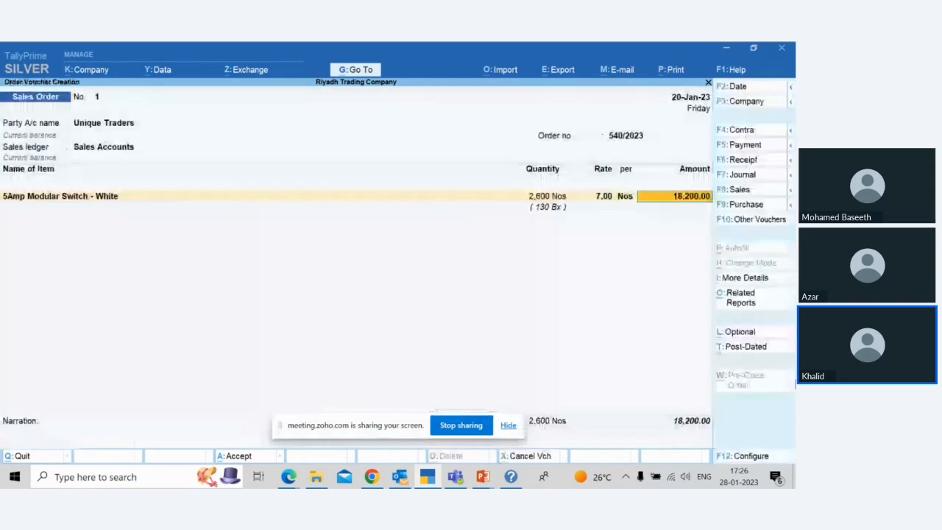
pyautogui.press('Return')
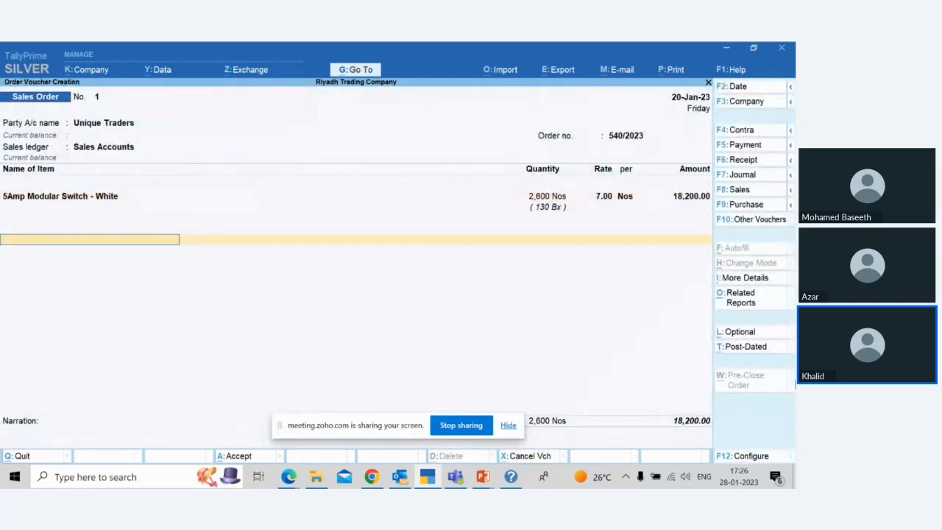
# Step: Add the VAT ledger to the sales order, leave the narration blank, and save the order
pyautogui.write('Vat')
pyautogui.press('Return')
pyautogui.press('Return')
pyautogui.press('Return')
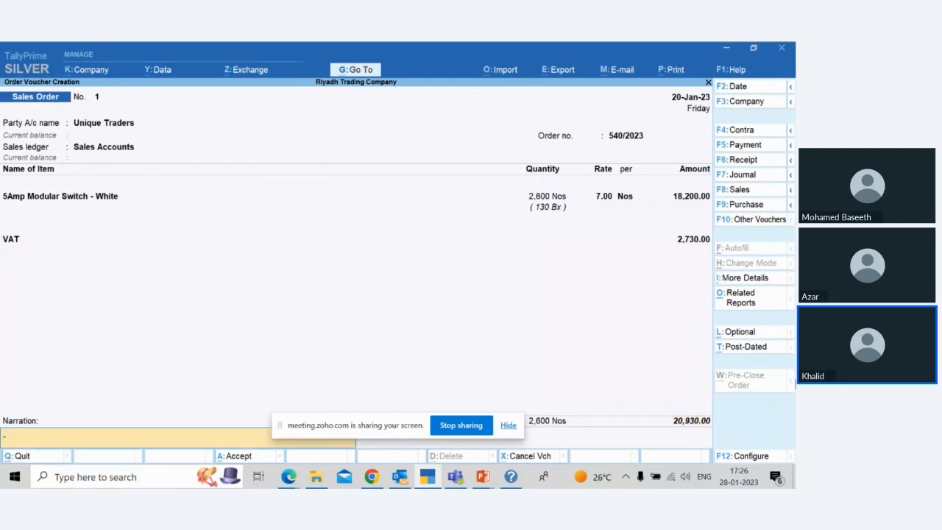
pyautogui.press('Return')
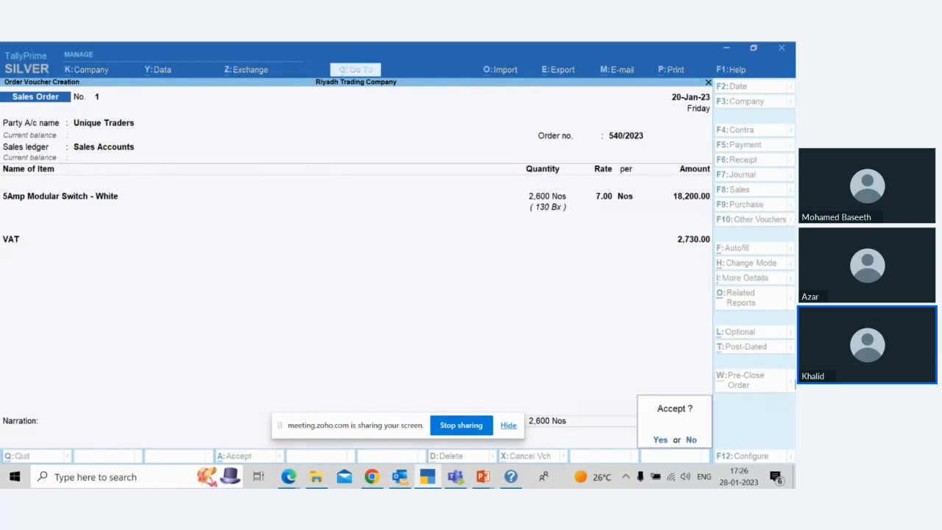
pyautogui.press('Return')
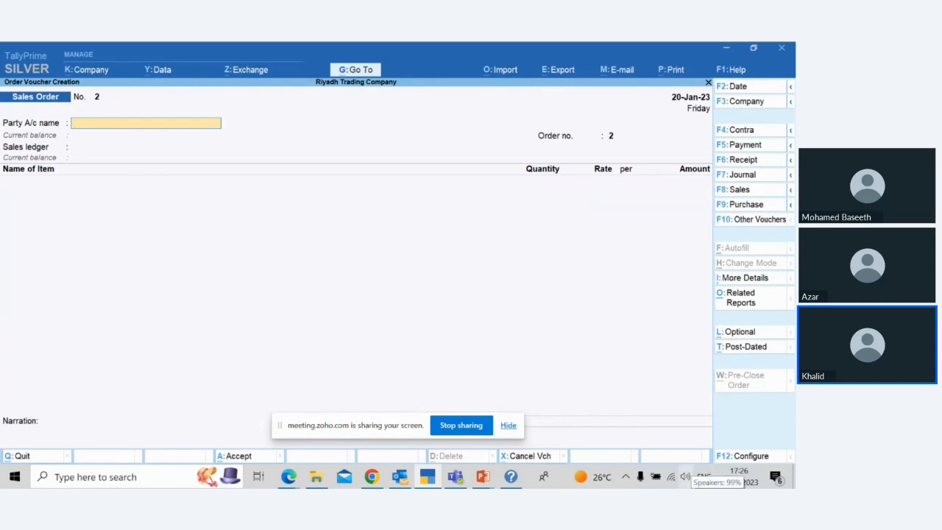
# Step: Switch to the Zoho Meeting window to mute and unmute the presenter's microphone, and return to TallyPrime
pyautogui.press('alt')
pyautogui.hotkey('alt', 'Tab')
pyautogui.press('Tab')
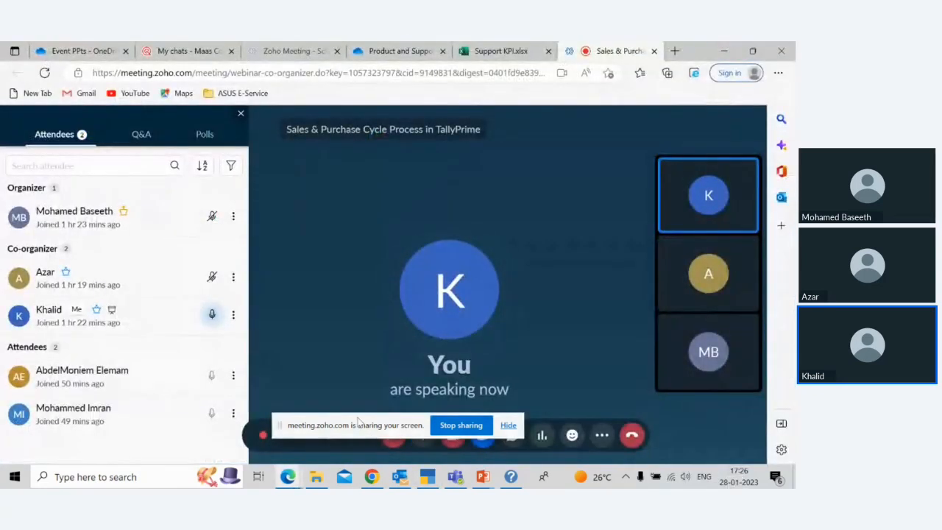
pyautogui.moveTo(357, 422); pyautogui.dragTo(307, 386)
pyautogui.click(422, 439)
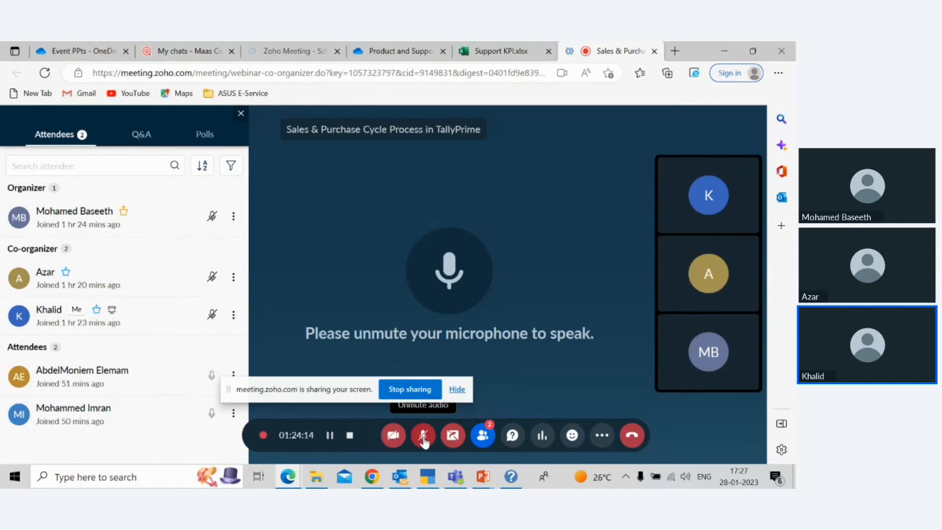
pyautogui.click(423, 436)
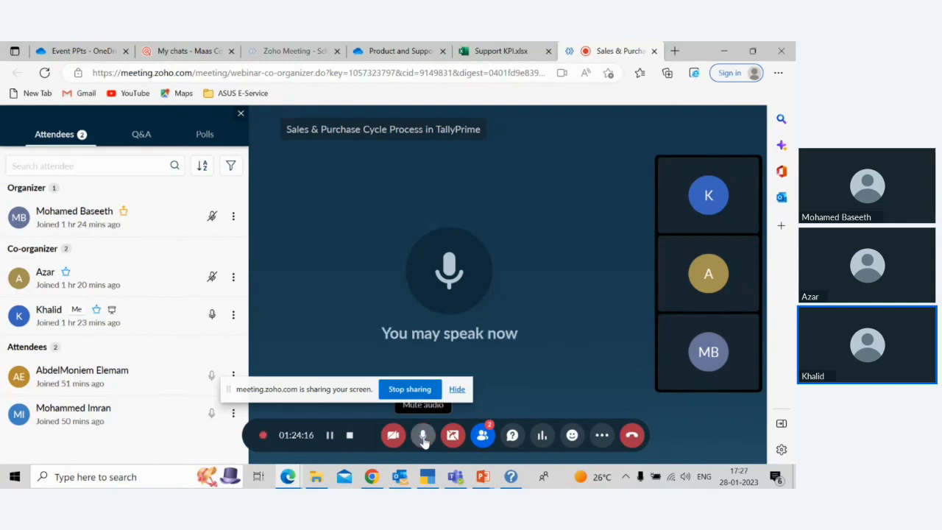
pyautogui.hotkey('alt', 'Tab')
pyautogui.hotkey('alt', 'Tab')
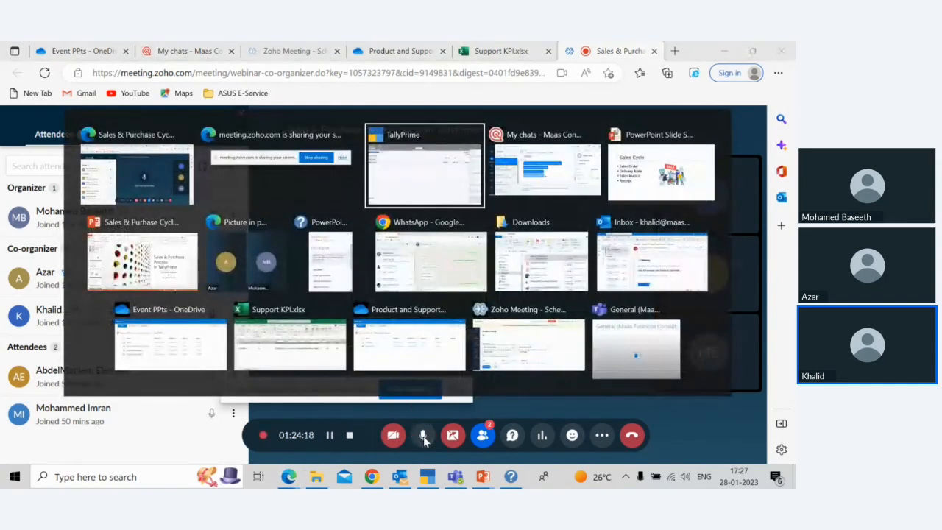
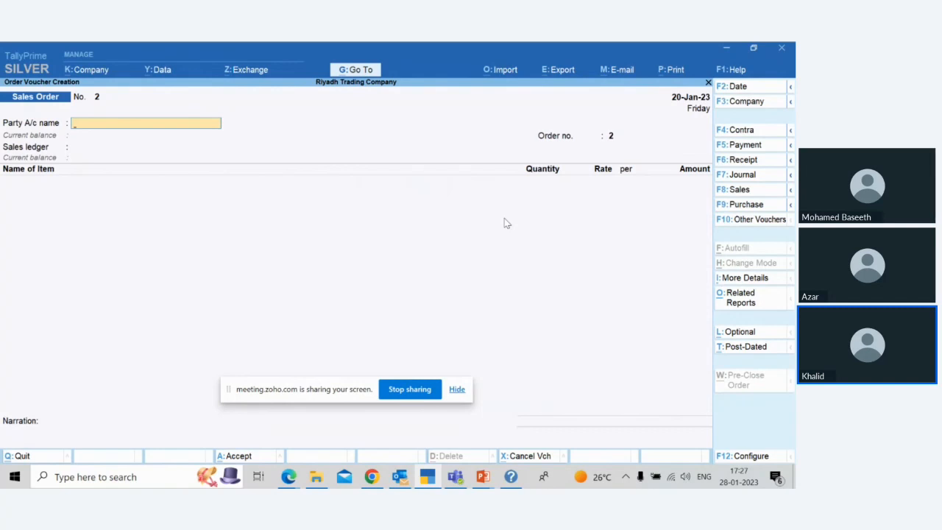
# Step: Leave the sales order entry and open the Delivery Note voucher type for alteration
pyautogui.press('Escape')
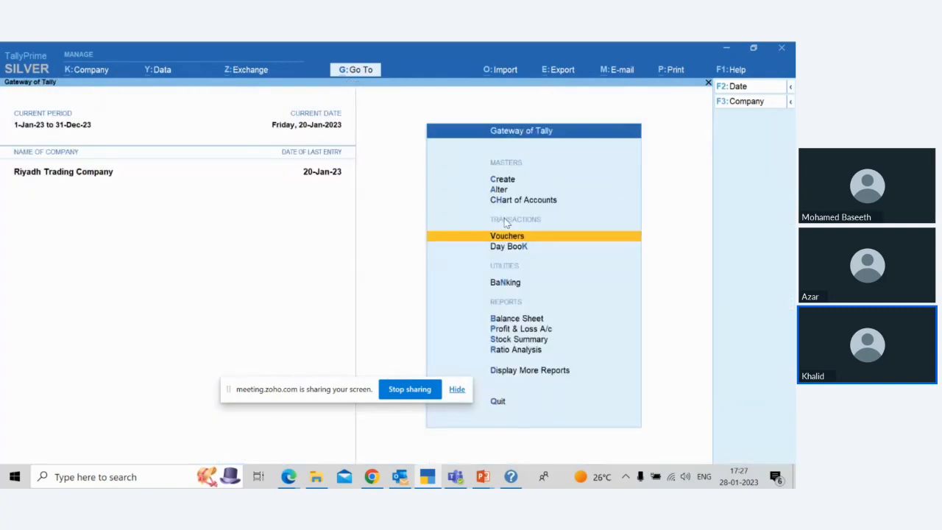
pyautogui.press('Up')
pyautogui.press('Up')
pyautogui.press('Return')
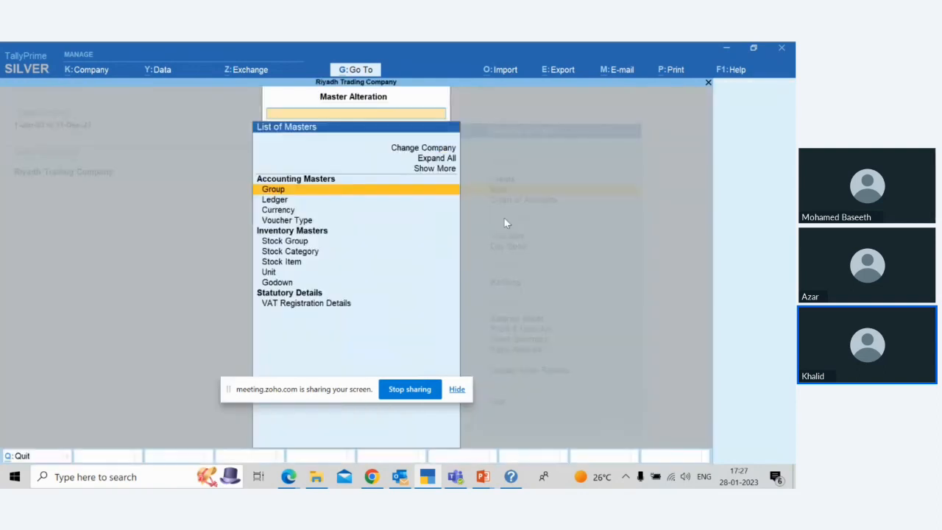
pyautogui.press('Down')
pyautogui.press('Down')
pyautogui.press('Down')
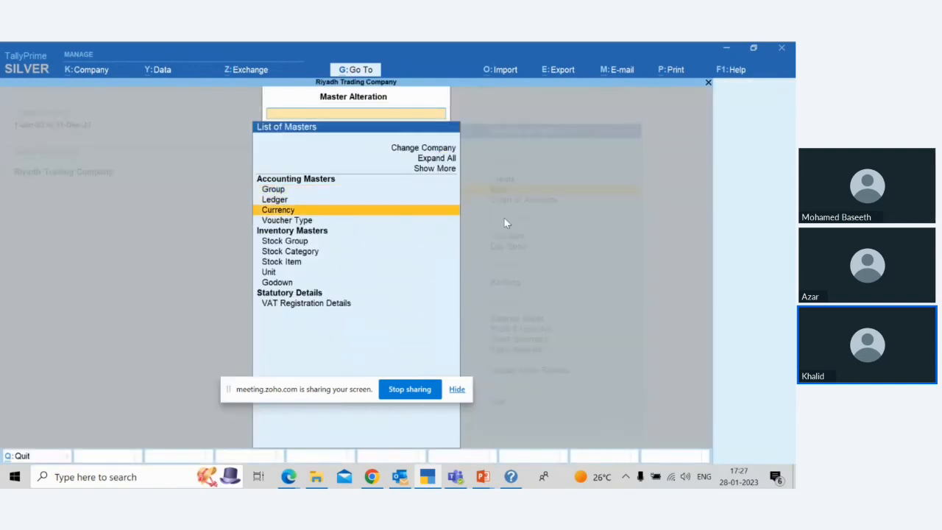
pyautogui.press('Return')
pyautogui.press('Down')
pyautogui.press('Down')
pyautogui.press('Down')
pyautogui.press('Down')
pyautogui.press('Down')
pyautogui.press('Down')
pyautogui.press('Down')
pyautogui.press('Down')
pyautogui.press('Down')
pyautogui.press('Down')
pyautogui.press('Down')
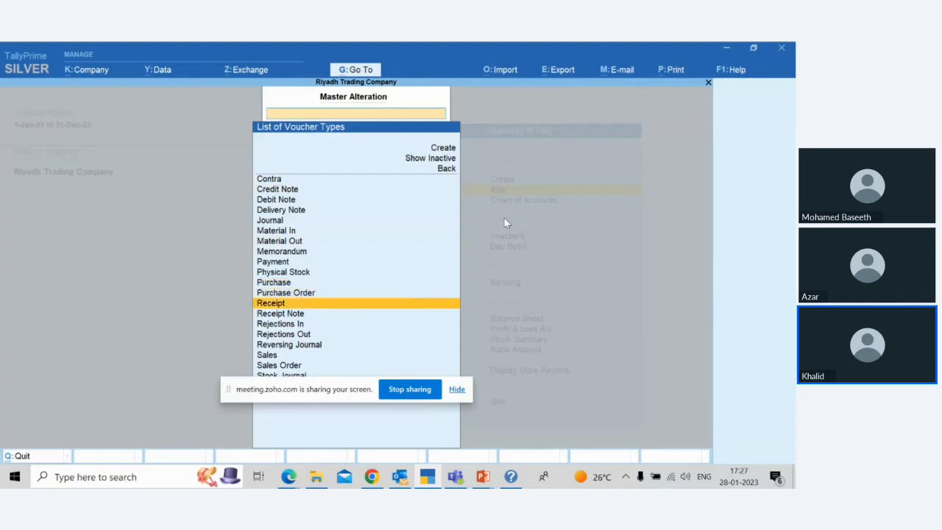
pyautogui.press('Down')
pyautogui.press('Down')
pyautogui.press('Down')
pyautogui.press('Down')
pyautogui.press('Down')
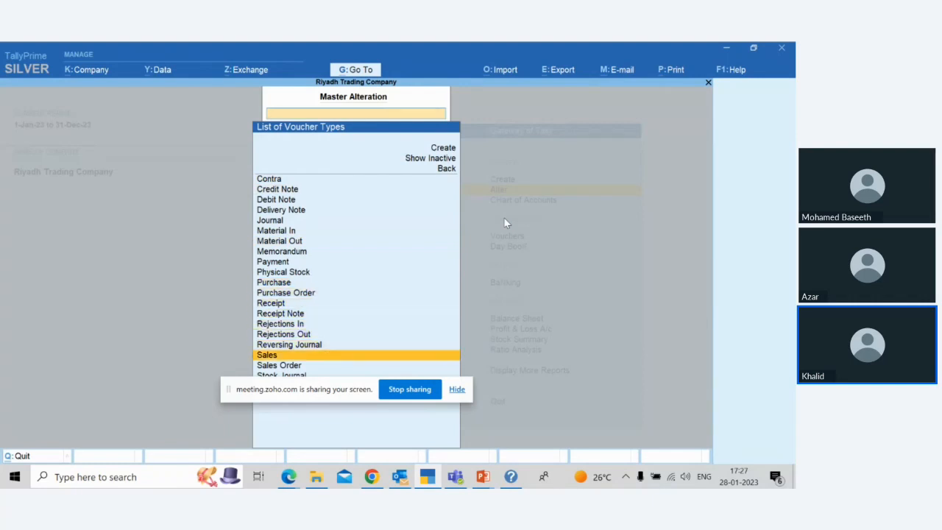
pyautogui.press('Up')
pyautogui.press('Up')
pyautogui.press('Up')
pyautogui.press('Up')
pyautogui.press('Up')
pyautogui.press('Up')
pyautogui.press('Up')
pyautogui.press('Up')
pyautogui.press('Up')
pyautogui.press('Up')
pyautogui.press('Up')
pyautogui.press('Up')
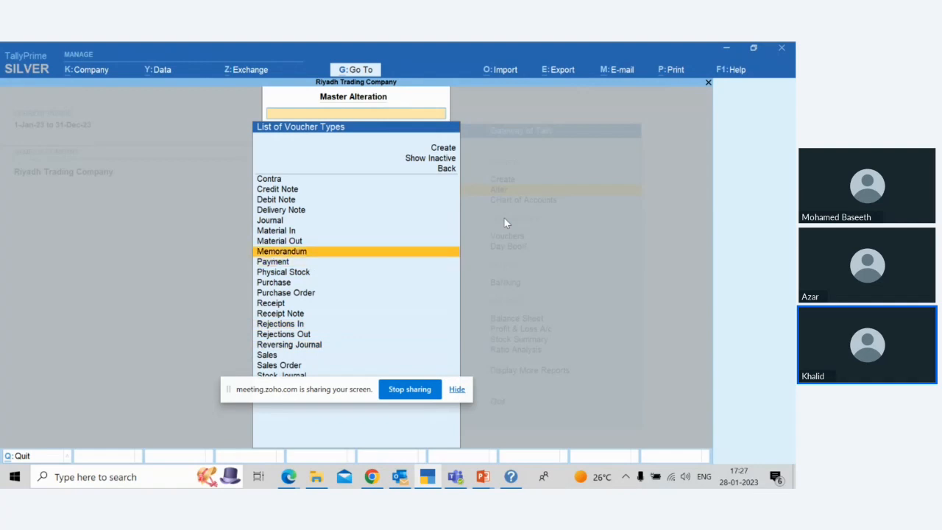
pyautogui.press('Up')
pyautogui.press('Up')
pyautogui.press('Return')
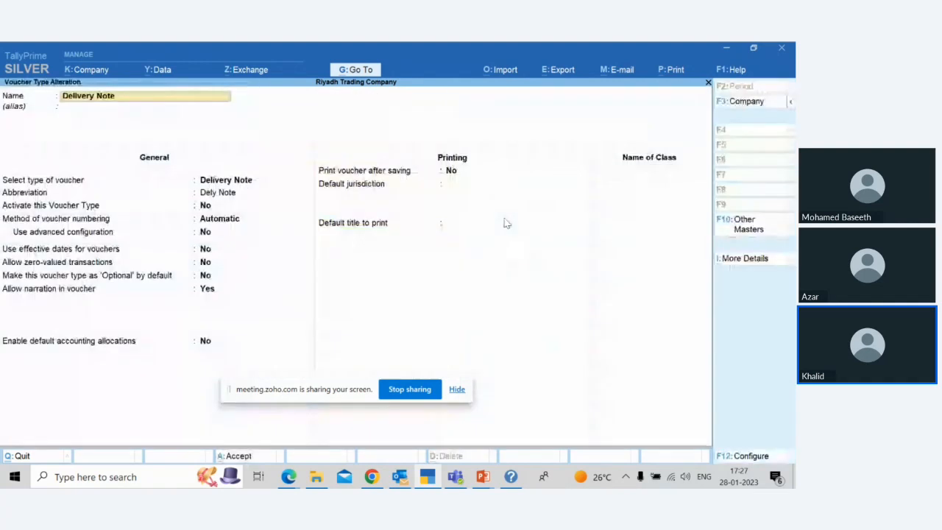
# Step: Activate the Delivery Note voucher type, save it, and return to the Gateway of Tally
pyautogui.press('Return')
pyautogui.press('Return')
pyautogui.press('Return')
pyautogui.press('y')
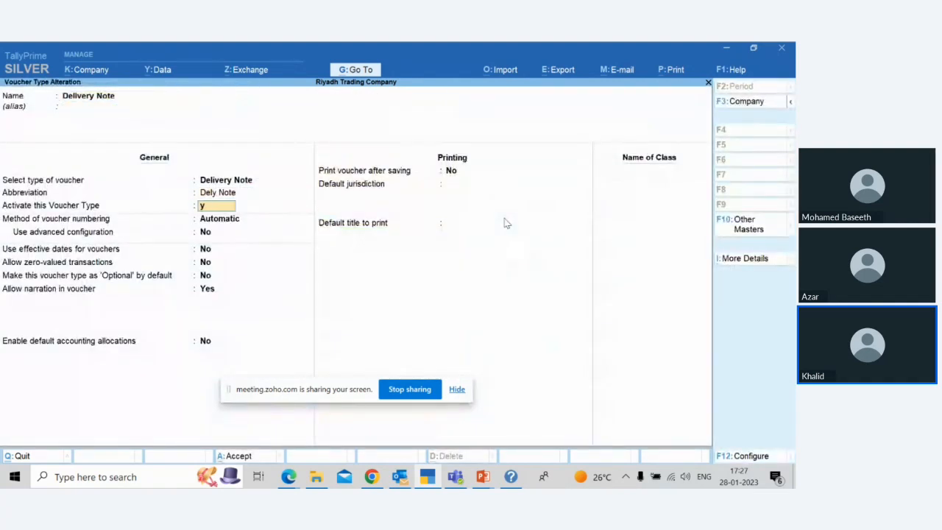
pyautogui.press('Return')
pyautogui.hotkey('ctrl', 'a')
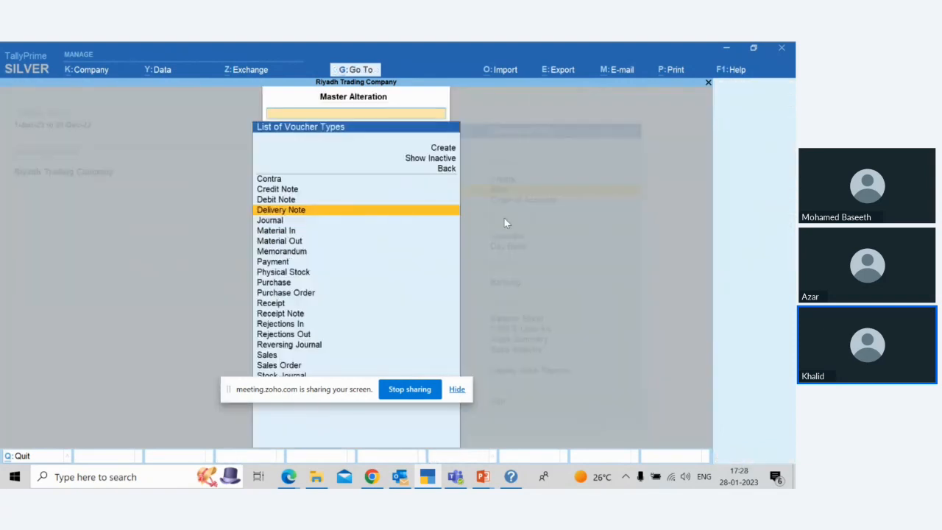
pyautogui.press('Escape')
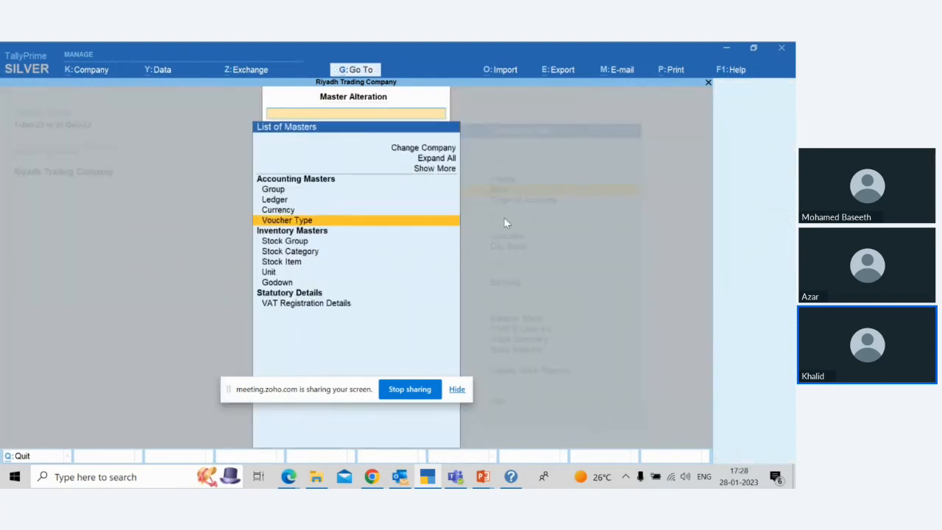
pyautogui.press('Escape')
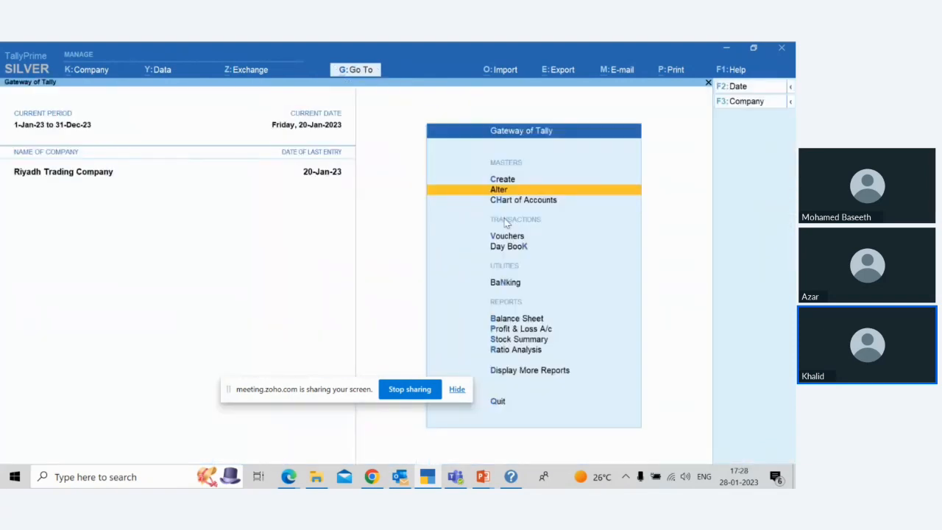
# Step: Open voucher entry and set the voucher date to 26-Jan-23
pyautogui.press('Down')
pyautogui.press('Down')
pyautogui.press('Return')
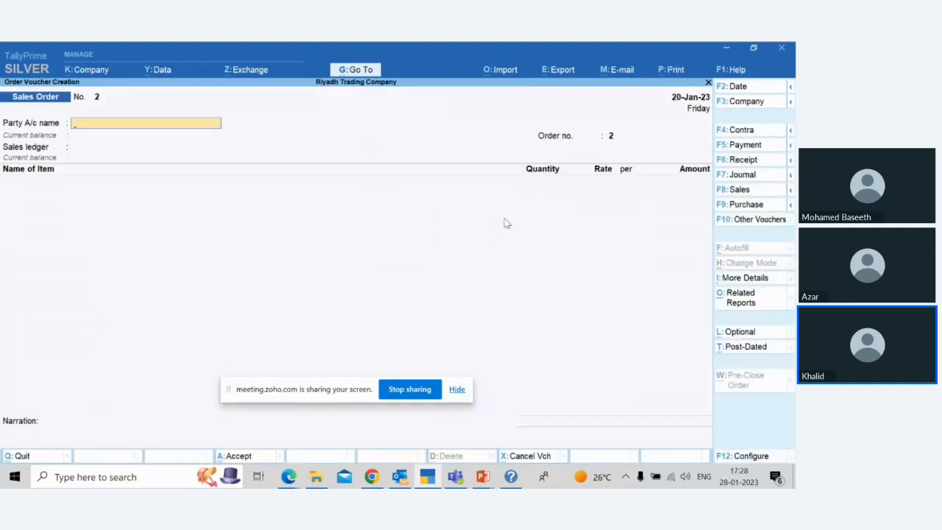
pyautogui.press('F2')
pyautogui.write('26')
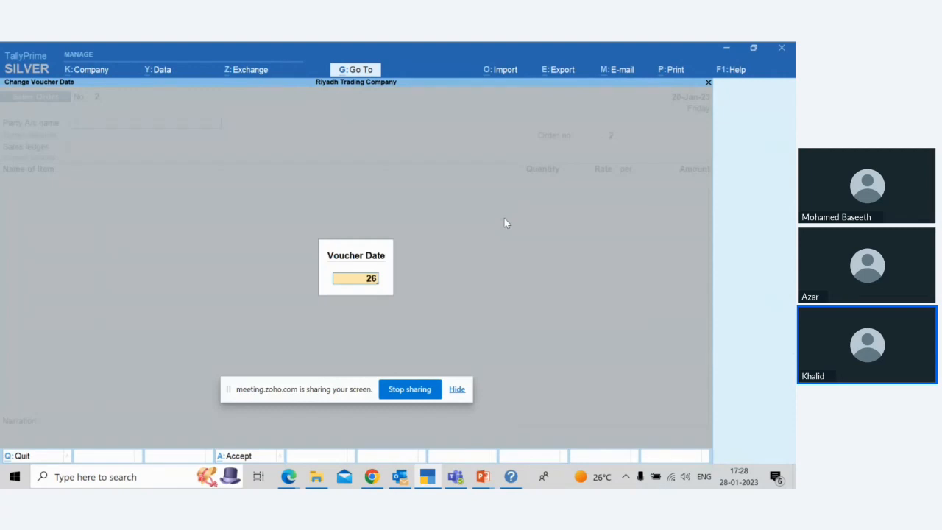
pyautogui.write('-1')
pyautogui.press('Return')
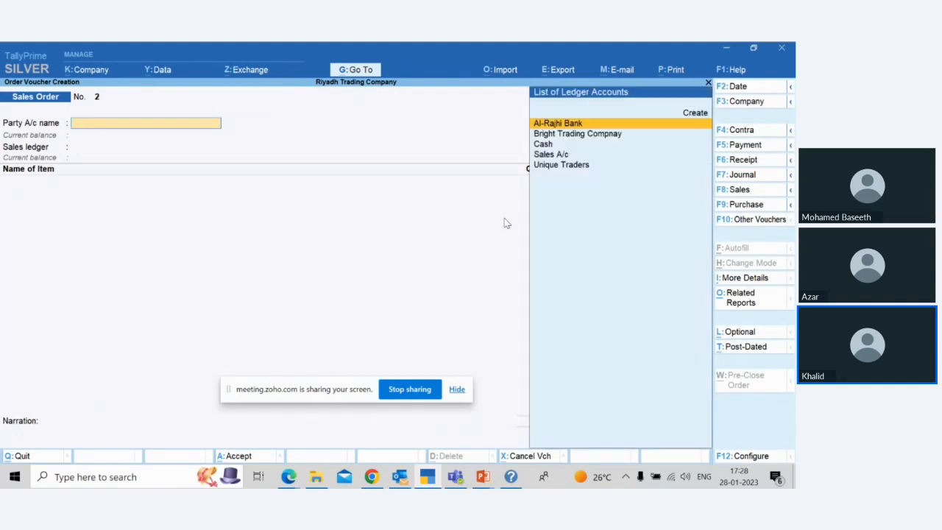
# Step: Change the voucher type from Sales Order to Delivery Note
pyautogui.click(750, 219)
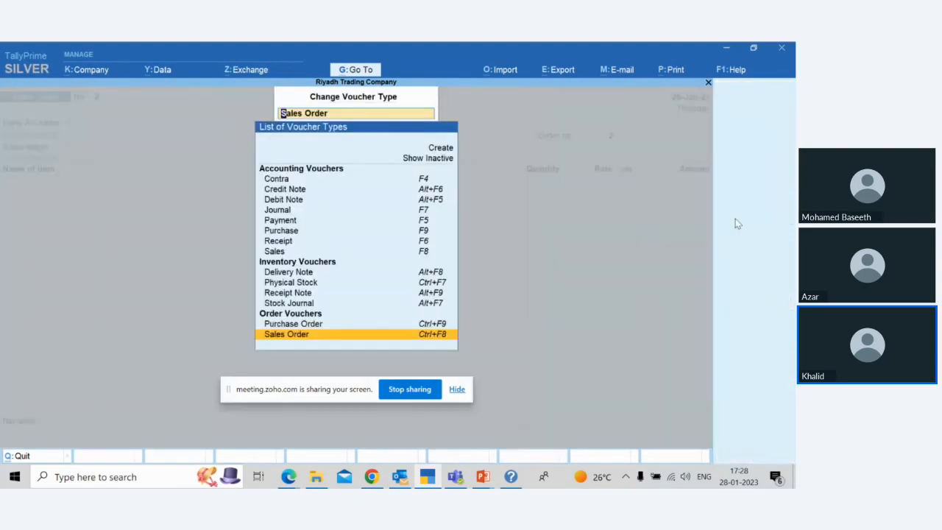
pyautogui.press('Up')
pyautogui.press('Up')
pyautogui.press('Up')
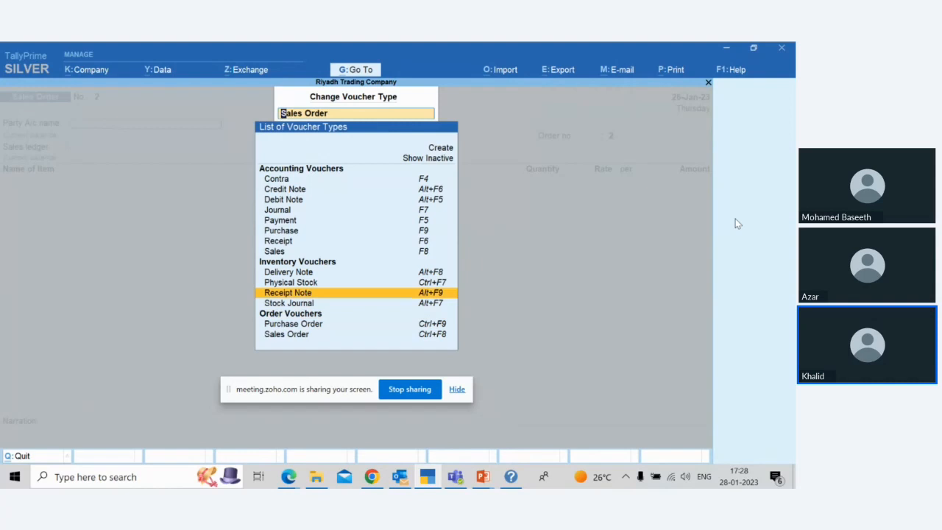
pyautogui.press('Up')
pyautogui.press('Up')
pyautogui.press('Return')
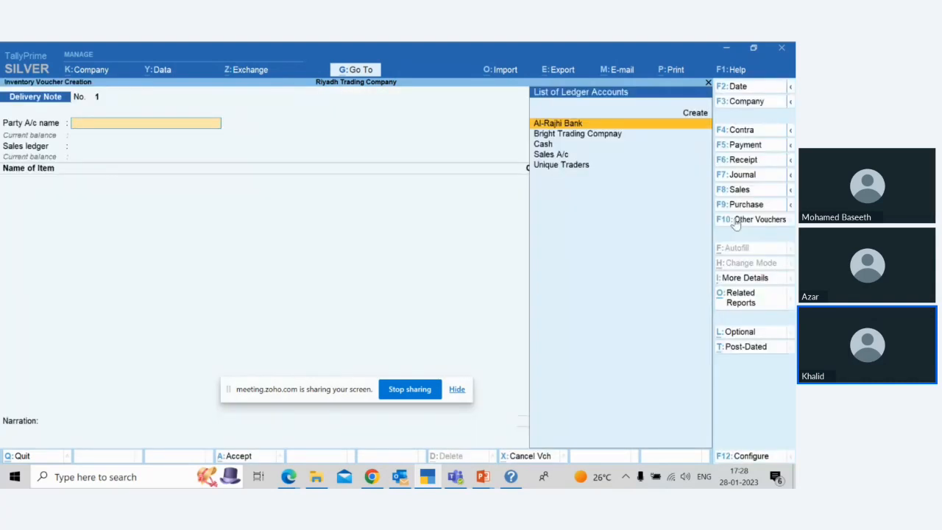
# Step: Set Unique Traders as the delivery note's party and link its sales order dated 20-Jan-23
pyautogui.press('Down')
pyautogui.press('Down')
pyautogui.press('Down')
pyautogui.press('Down')
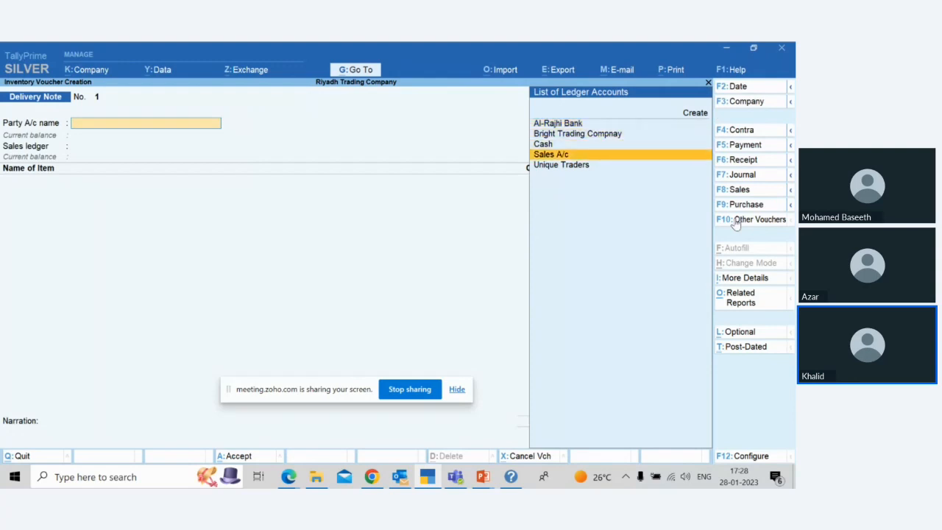
pyautogui.press('Return')
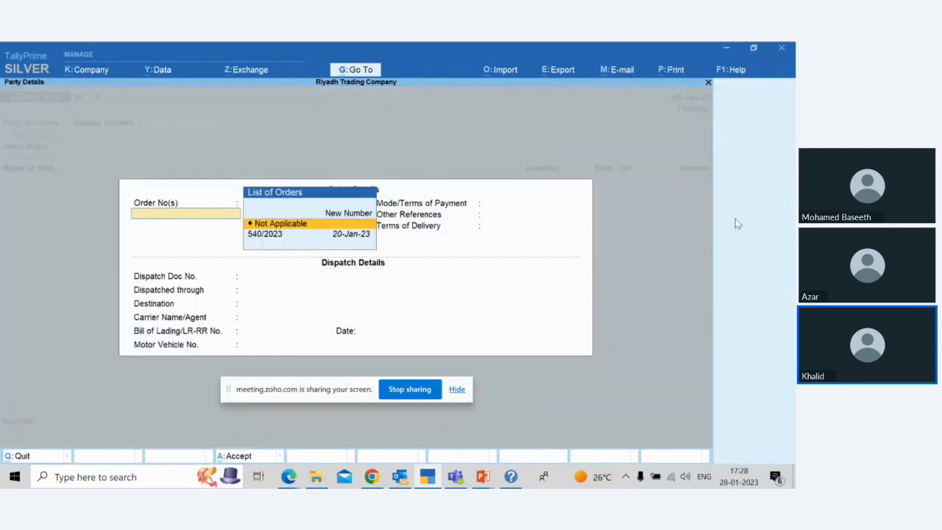
pyautogui.press('Down')
pyautogui.press('Return')
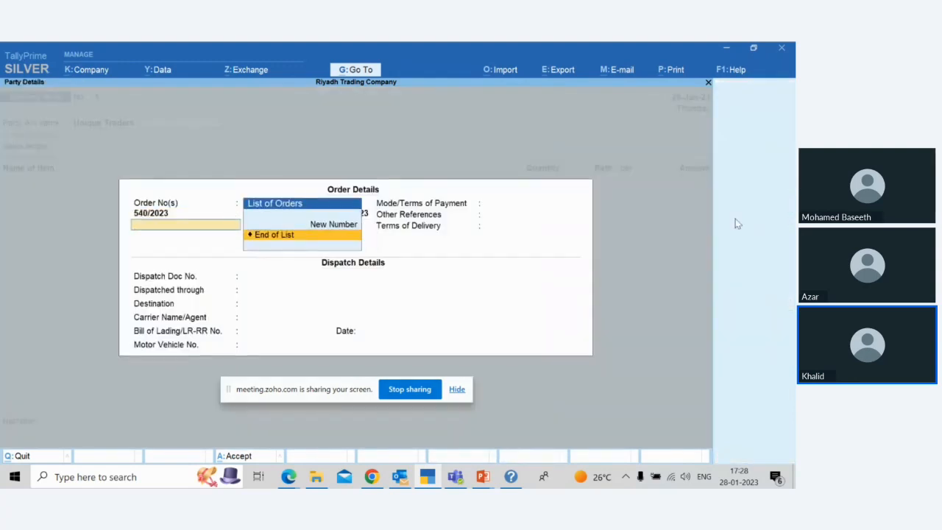
pyautogui.press('Return')
pyautogui.press('Return')
pyautogui.press('Return')
pyautogui.press('Return')
pyautogui.press('Return')
pyautogui.press('Return')
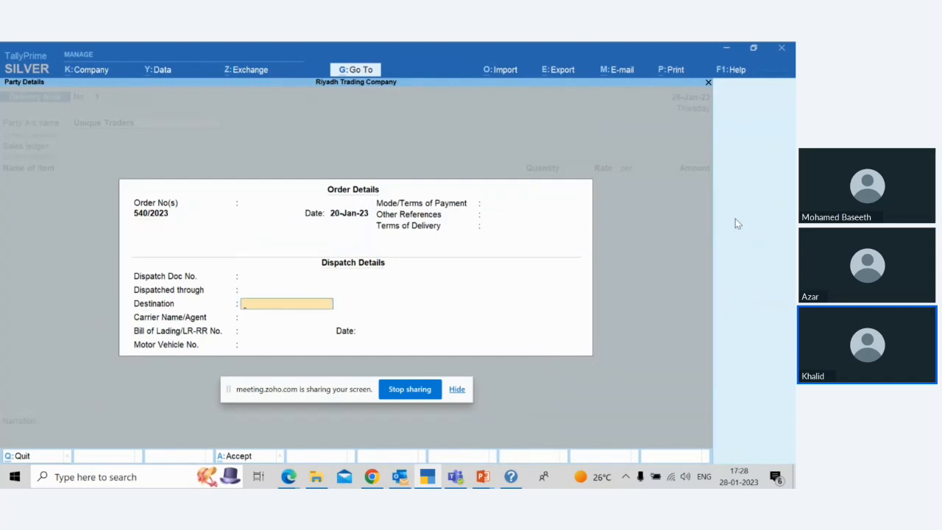
# Step: Leave the dispatch details blank, accept the Unique Traders party details, and keep Sales Accounts as the sales ledger
pyautogui.press('Return')
pyautogui.press('Return')
pyautogui.press('Return')
pyautogui.press('Return')
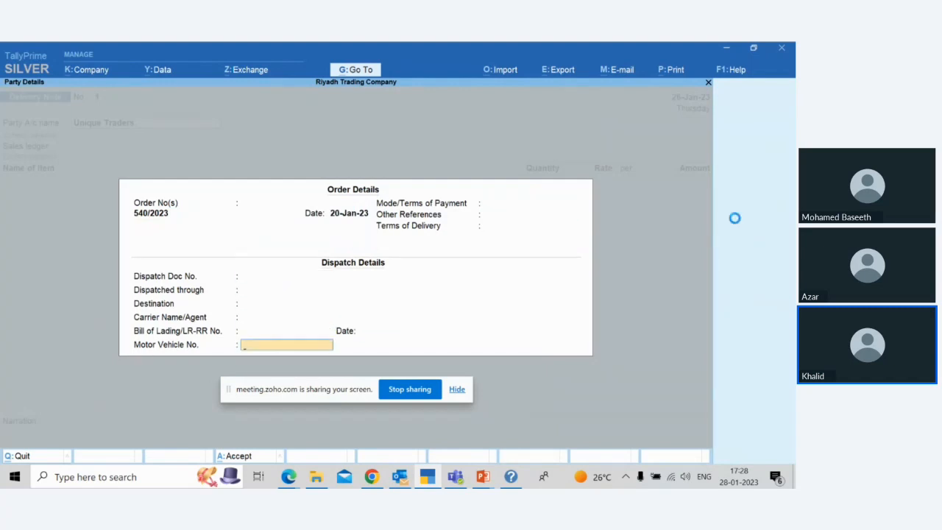
pyautogui.press('Return')
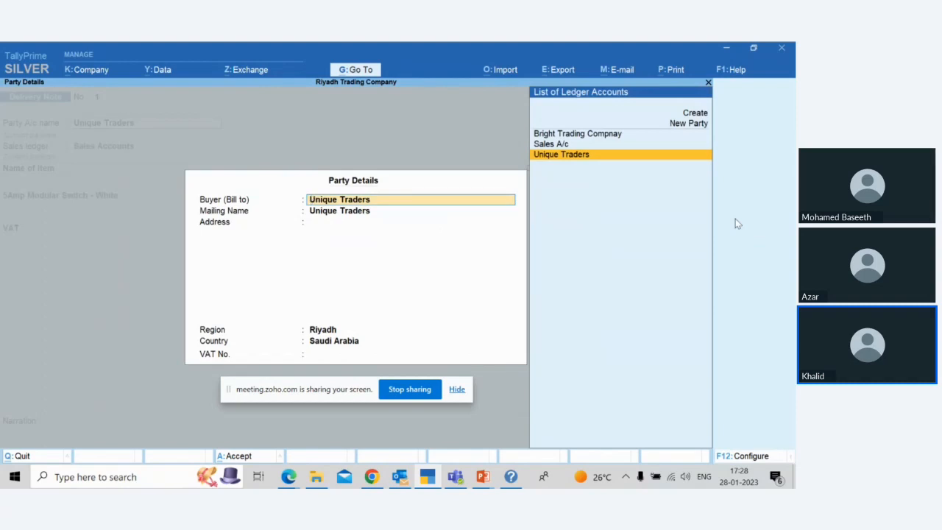
pyautogui.hotkey('ctrl', 'a')
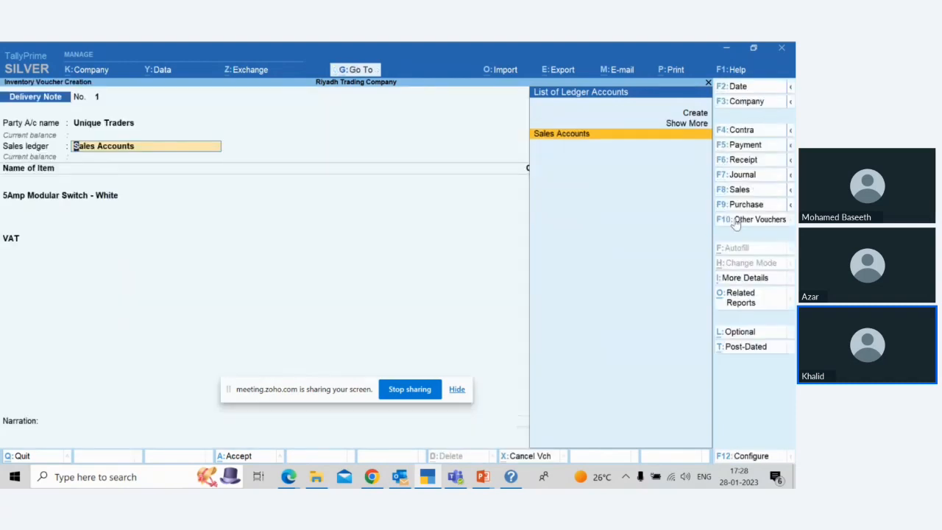
pyautogui.press('Return')
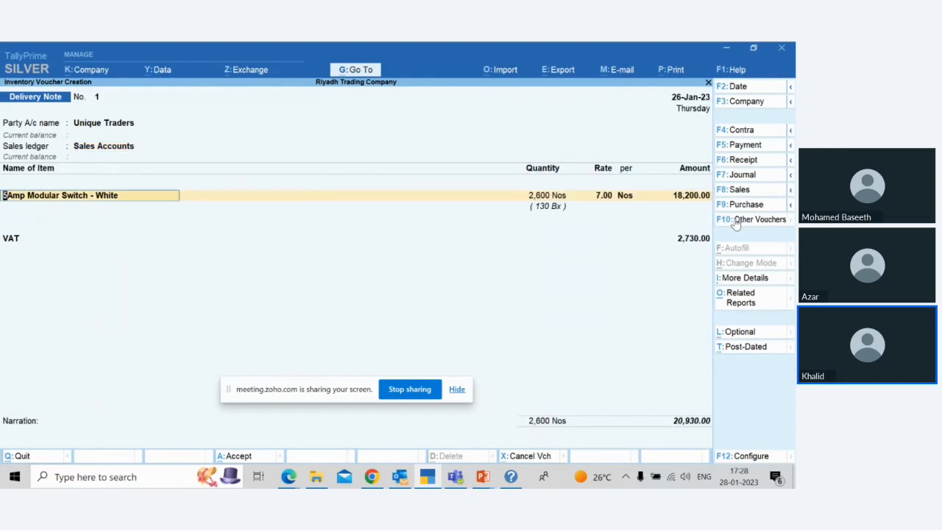
# Step: Allocate the 5Amp Modular Switch - White to new tracking number 234 against the linked order, keeping 2,600 Nos at 7.00 per Nos
pyautogui.press('Return')
pyautogui.press('Return')
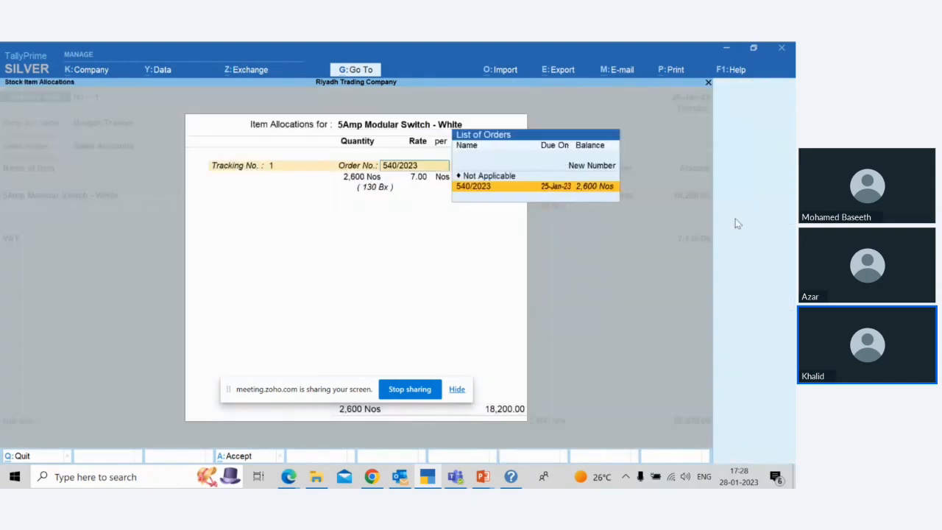
pyautogui.press('BackSpace')
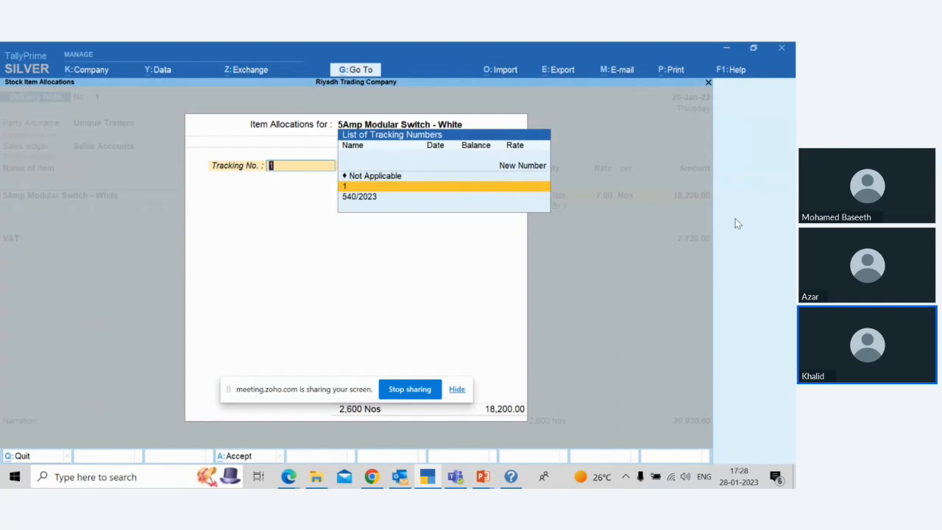
pyautogui.write('234')
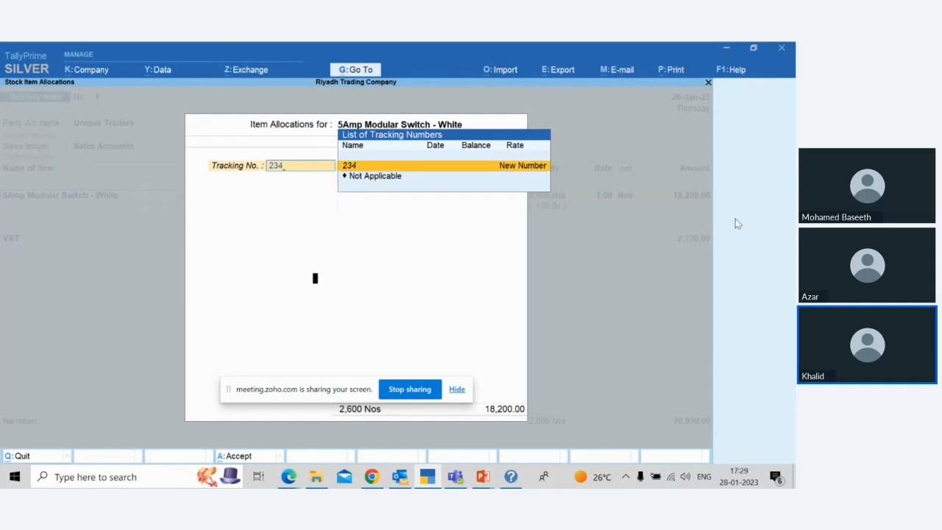
pyautogui.press('Return')
pyautogui.press('Return')
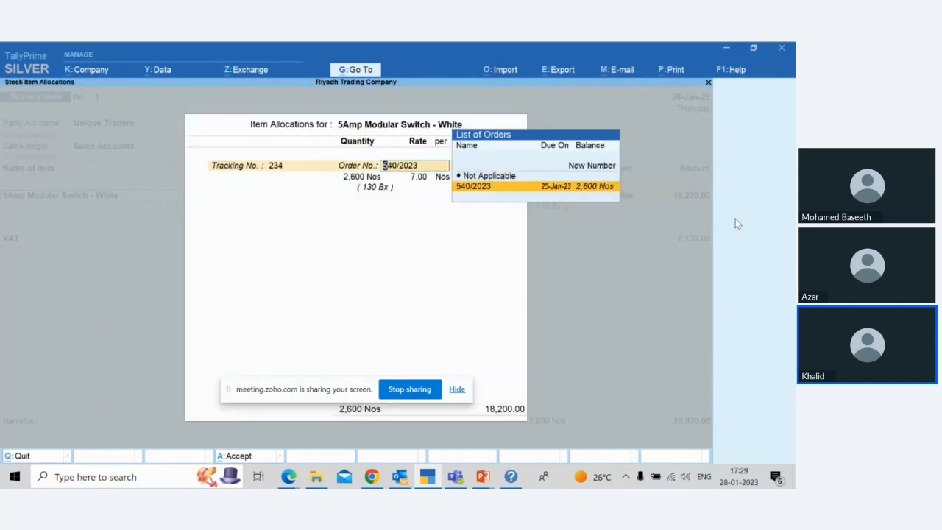
pyautogui.press('Return')
pyautogui.press('Return')
pyautogui.press('Return')
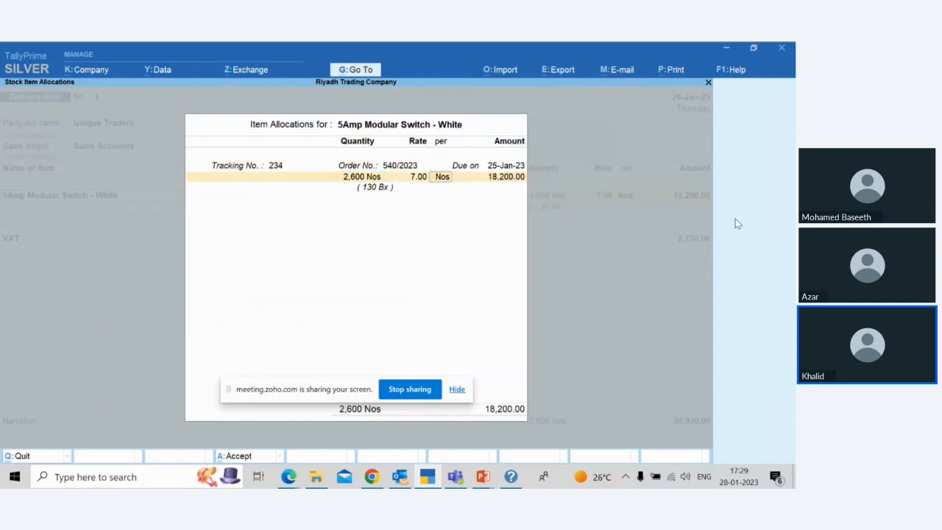
pyautogui.press('Return')
pyautogui.press('Return')
# Step: Accept the item and VAT lines, leave the narration blank, and save the delivery note
pyautogui.press('Return')
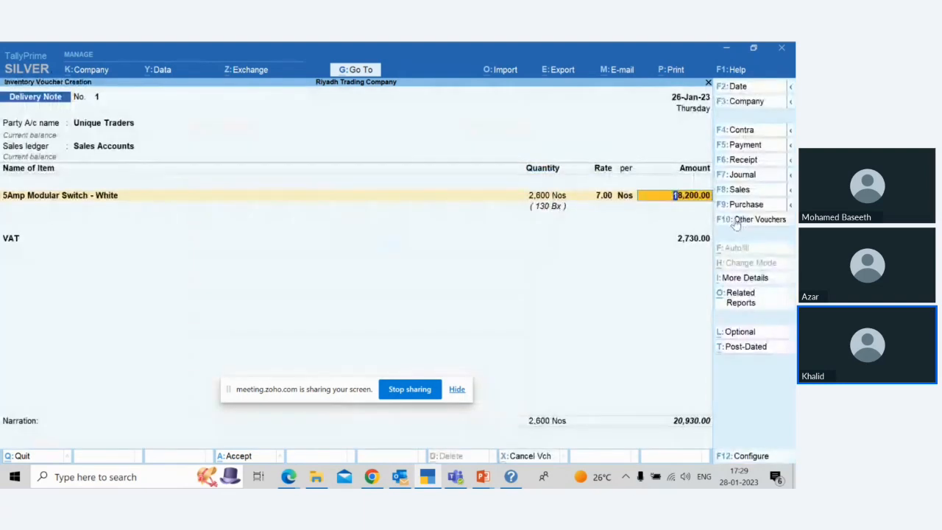
pyautogui.press('Return')
pyautogui.press('Return')
pyautogui.press('Return')
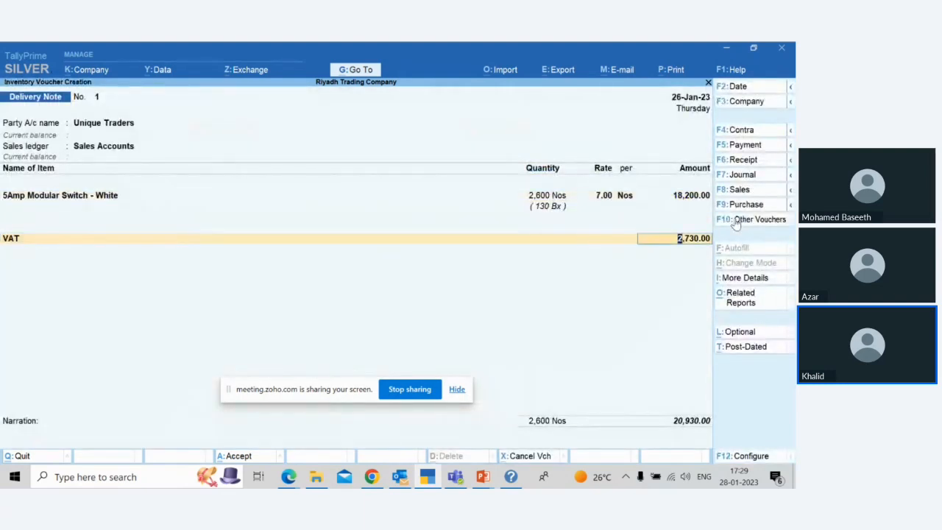
pyautogui.press('Return')
pyautogui.press('Return')
pyautogui.press('Return')
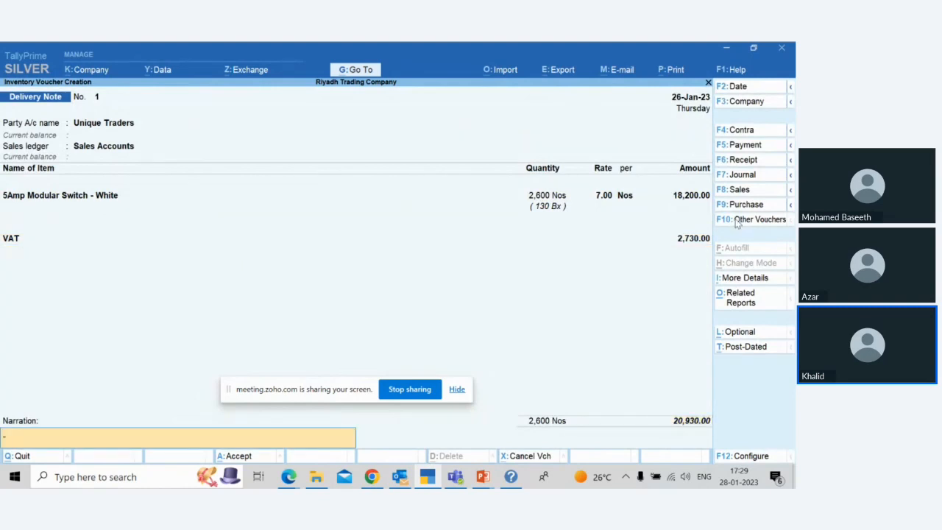
pyautogui.press('Return')
pyautogui.press('Return')
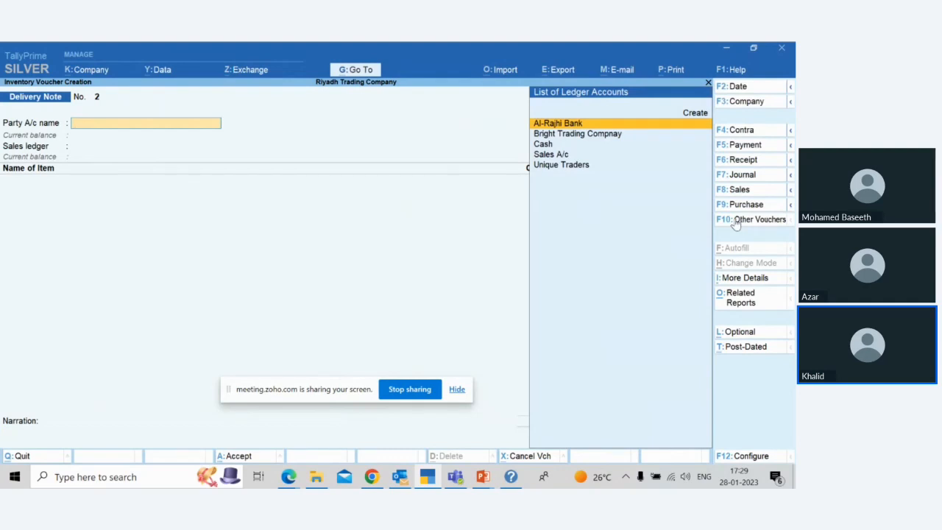
pyautogui.press('F2')
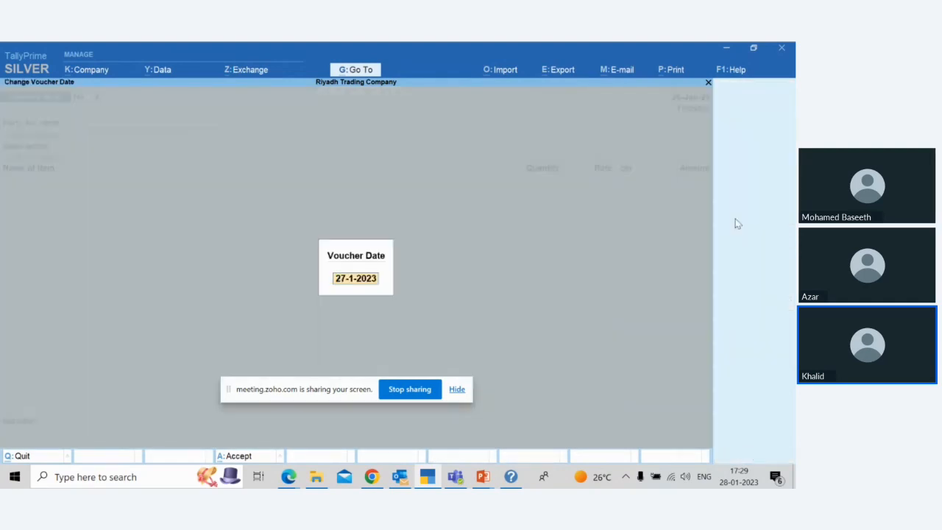
pyautogui.press('Escape')
pyautogui.press('Escape')
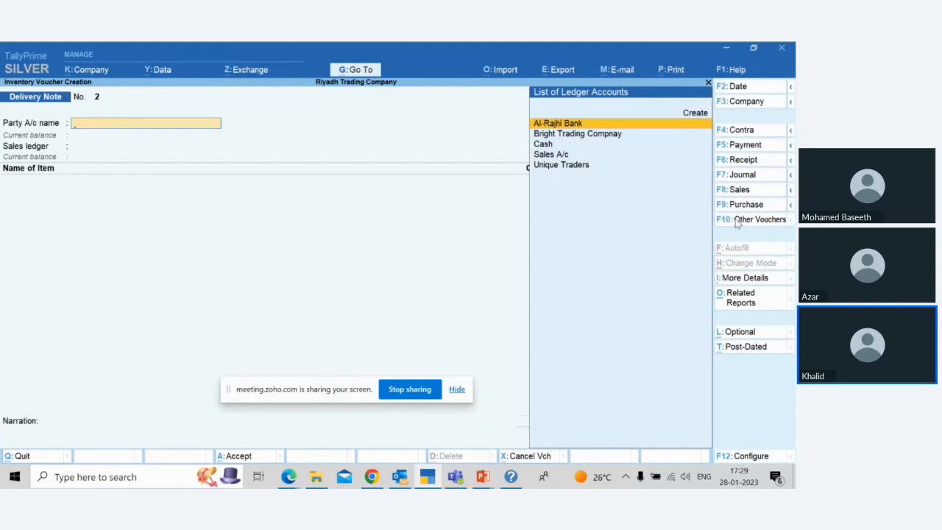
# Step: Quit the blank delivery note and open the Inventory Books reports
pyautogui.press('Escape')
pyautogui.press('Return')
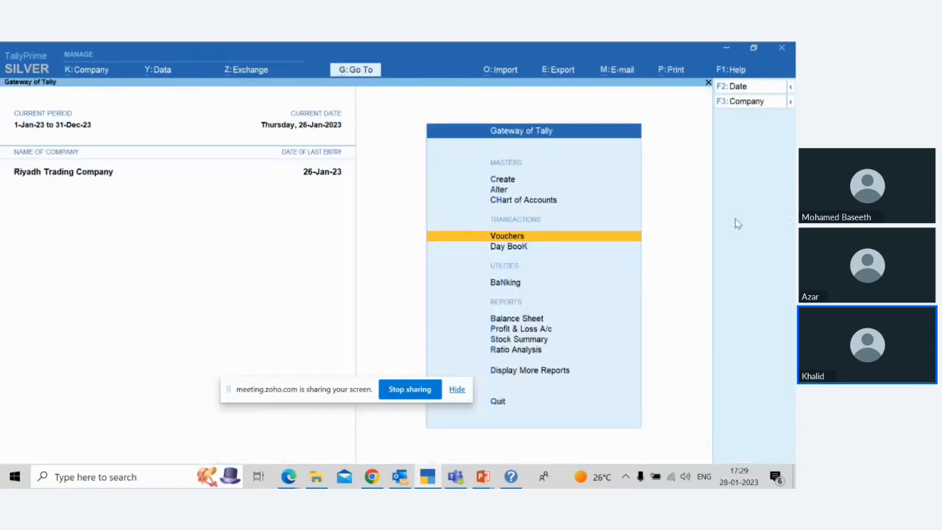
pyautogui.press('Down')
pyautogui.press('Down')
pyautogui.press('Down')
pyautogui.press('Down')
pyautogui.press('Down')
pyautogui.press('Down')
pyautogui.press('Down')
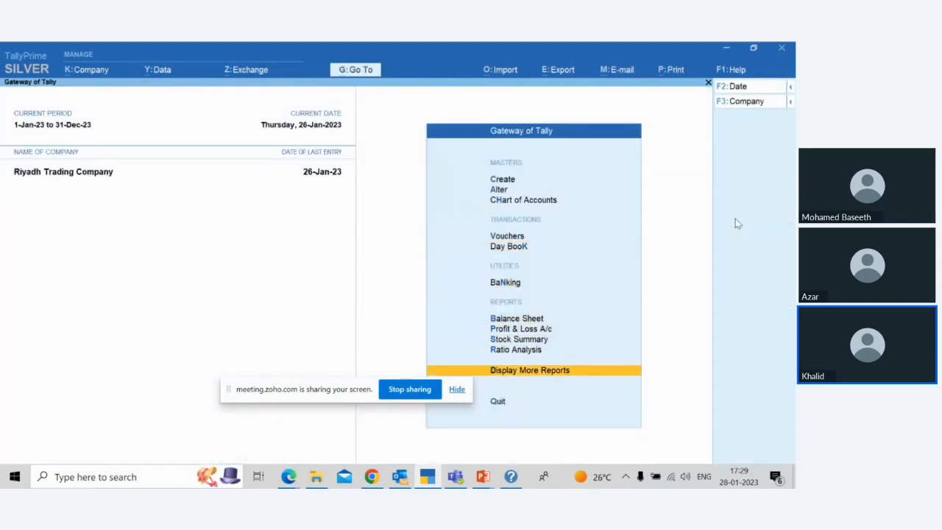
pyautogui.press('Return')
pyautogui.press('Down')
pyautogui.press('Down')
pyautogui.press('Down')
pyautogui.press('Down')
pyautogui.press('Down')
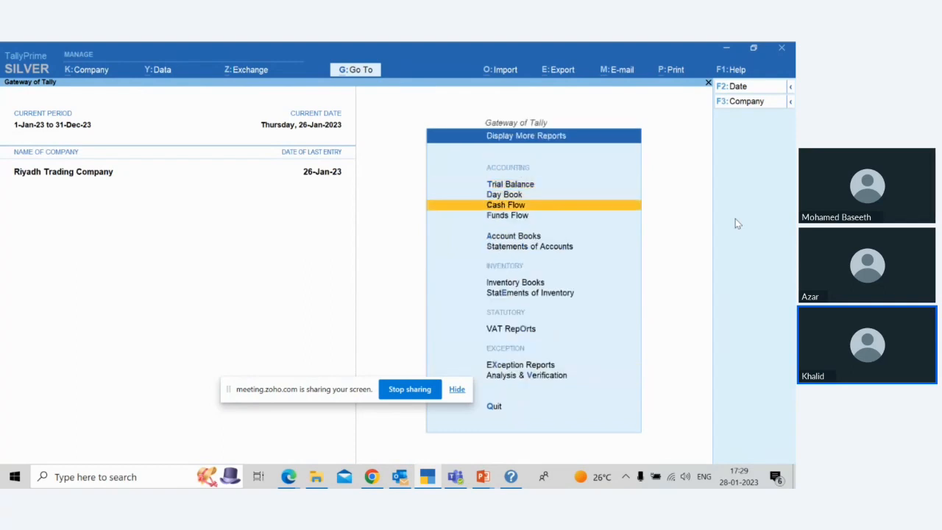
pyautogui.press('Down')
pyautogui.press('Down')
pyautogui.press('Up')
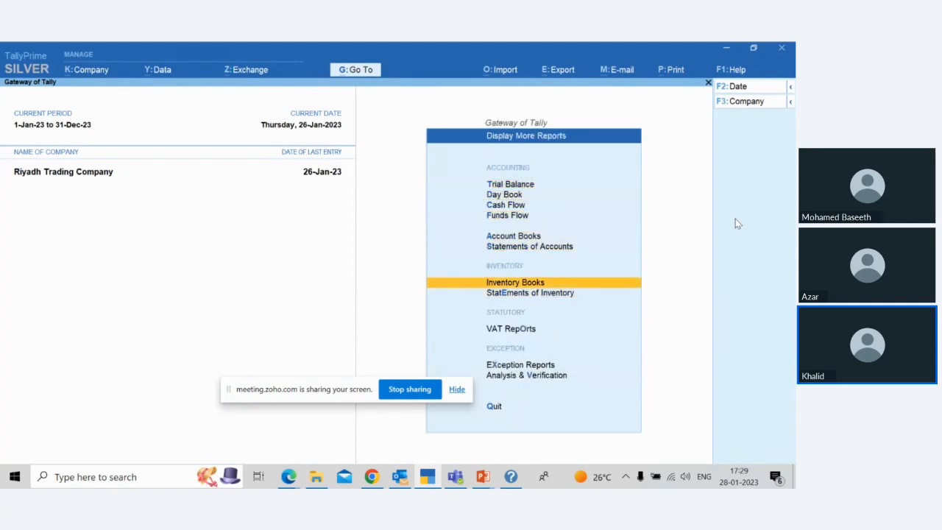
pyautogui.press('Return')
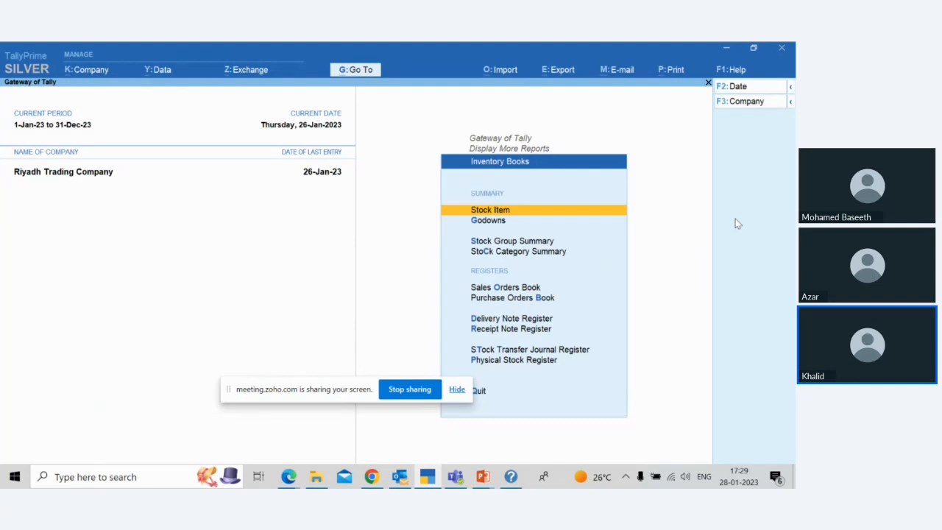
# Step: Review January's vouchers in the Sales Orders Book for the Unique Traders order
pyautogui.press('Down')
pyautogui.press('Down')
pyautogui.press('Down')
pyautogui.press('Down')
pyautogui.press('Down')
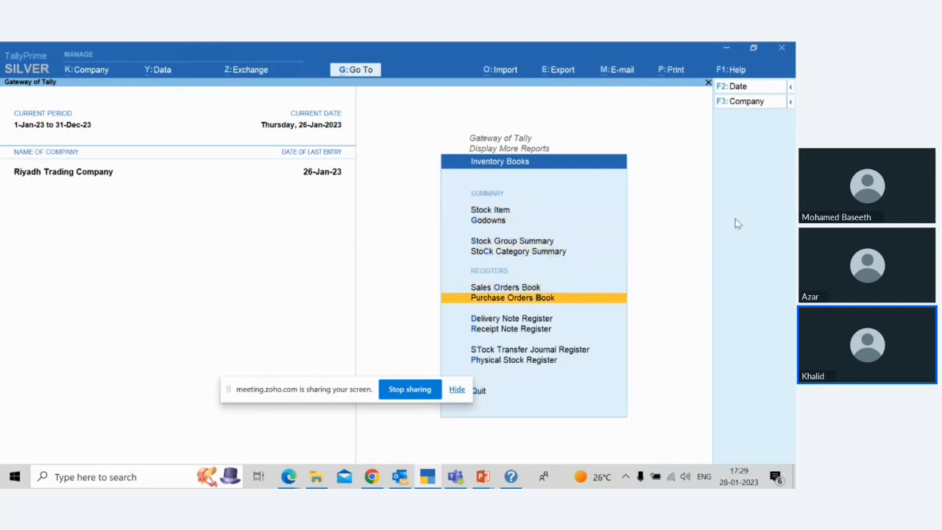
pyautogui.press('Up')
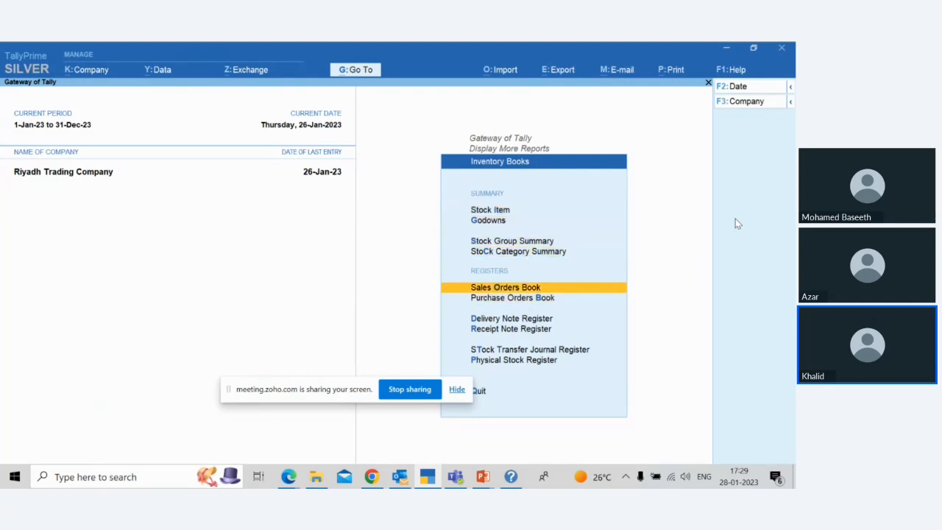
pyautogui.press('Return')
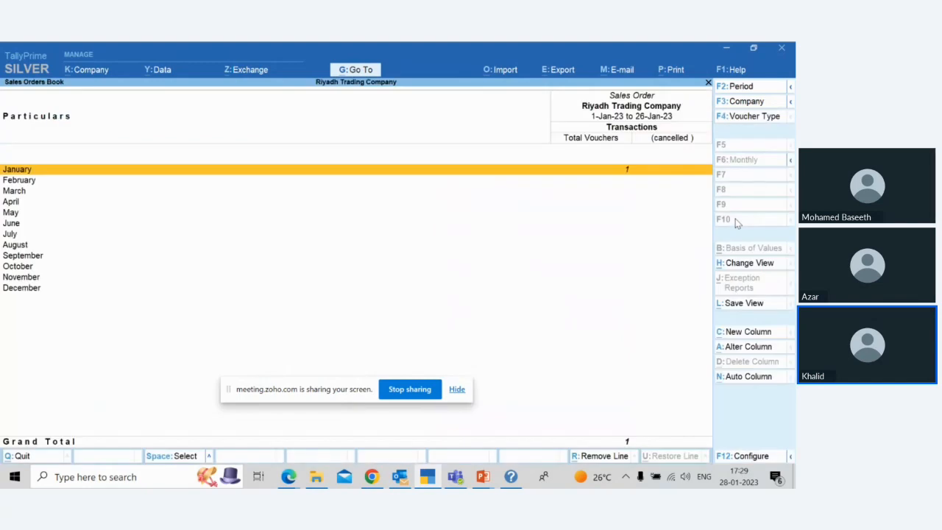
pyautogui.press('Return')
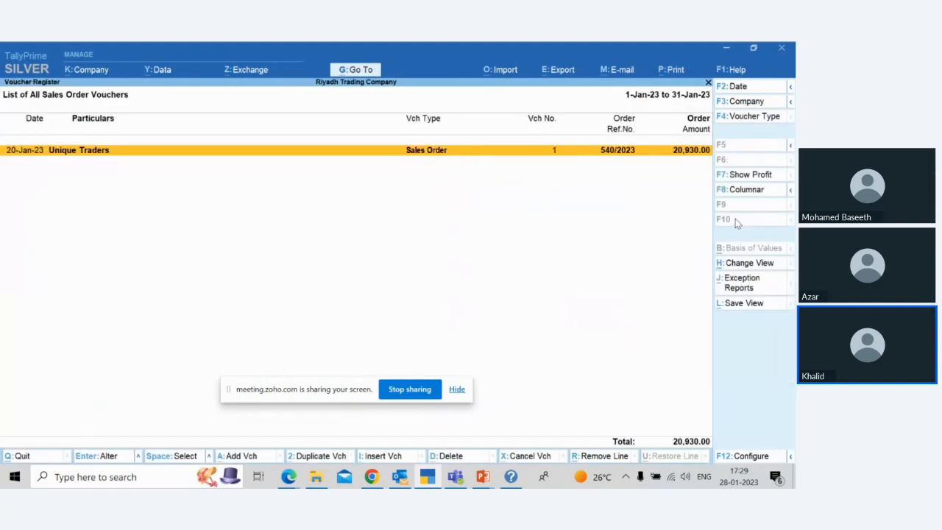
pyautogui.press('Escape')
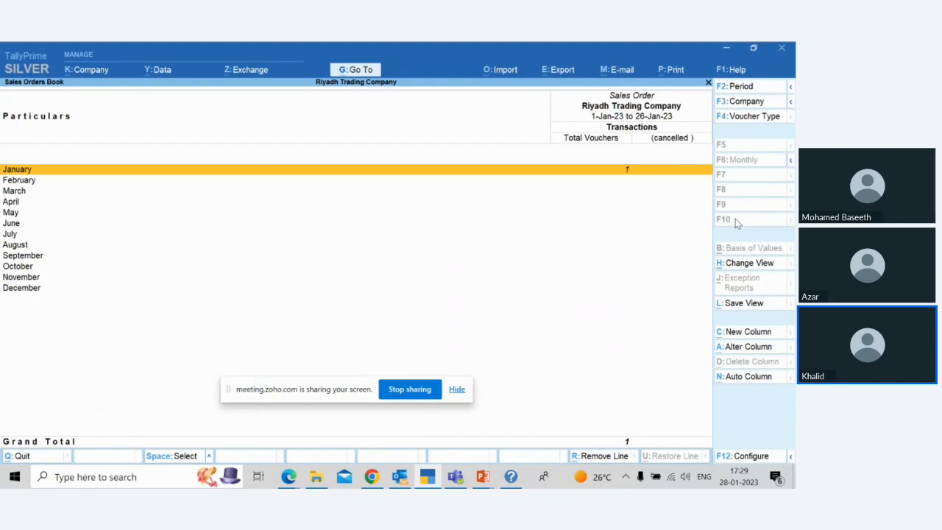
pyautogui.press('Return')
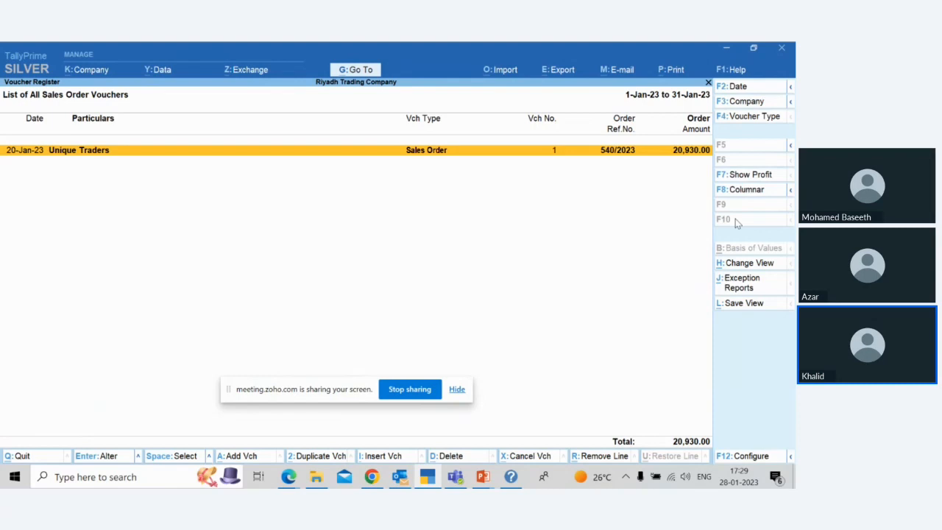
# Step: Leave the Sales Orders Book and list January's vouchers in the Delivery Note Register
pyautogui.press('Escape')
pyautogui.press('Escape')
pyautogui.press('Escape')
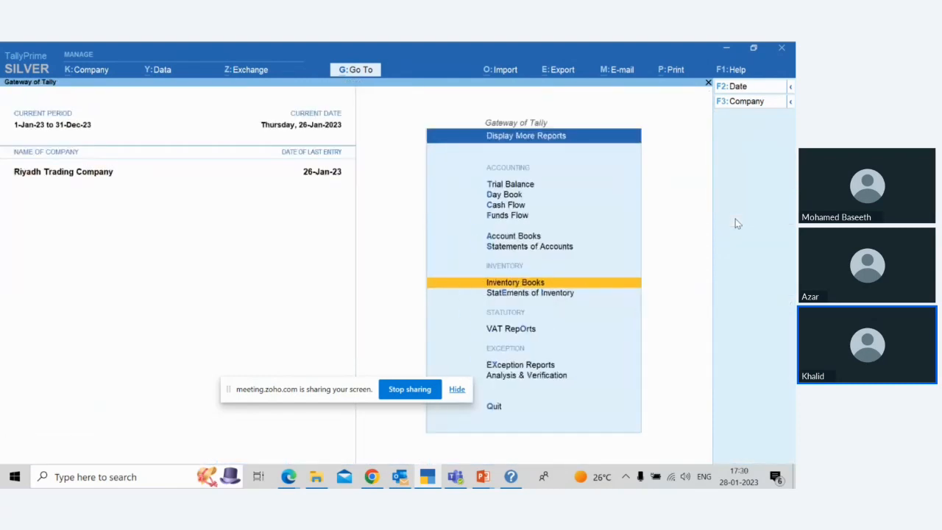
pyautogui.press('Return')
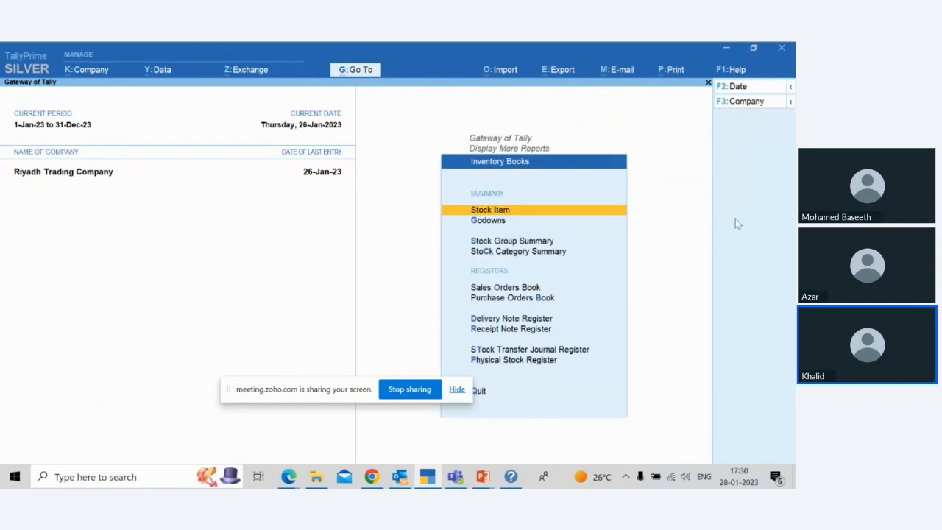
pyautogui.press('Down')
pyautogui.press('Down')
pyautogui.press('Down')
pyautogui.press('Down')
pyautogui.press('Down')
pyautogui.press('Down')
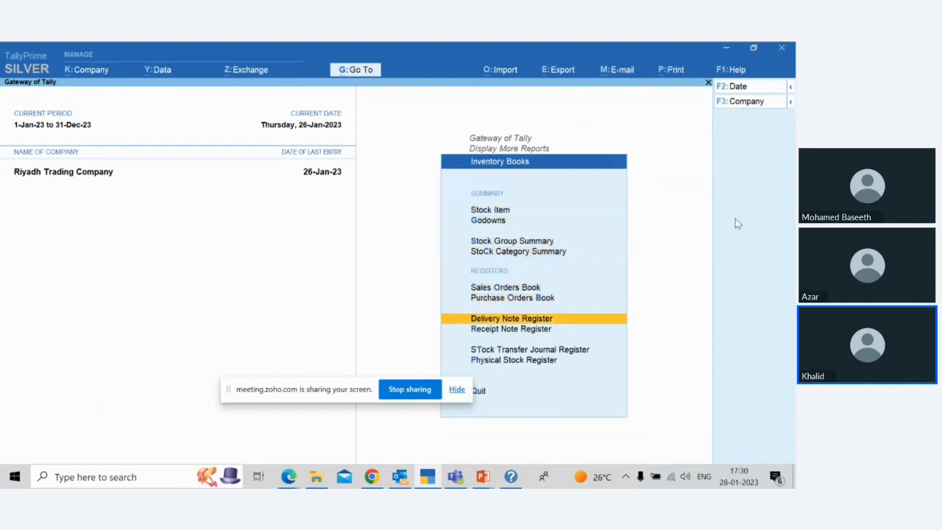
pyautogui.press('Up')
pyautogui.press('Down')
pyautogui.press('Return')
# Step: Review the 26-Jan-23 delivery note for 5Amp Modular Switch - White and return to the register without altering it
pyautogui.press('Return')
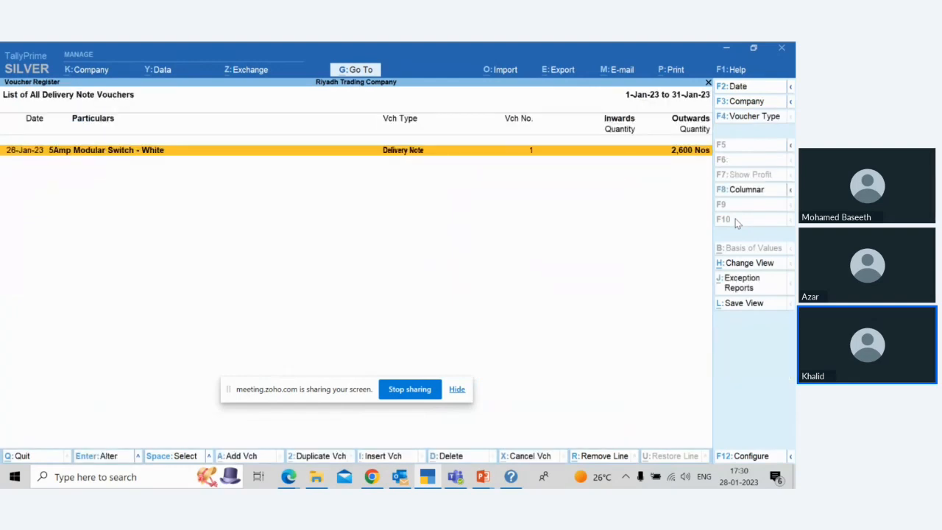
pyautogui.press('Return')
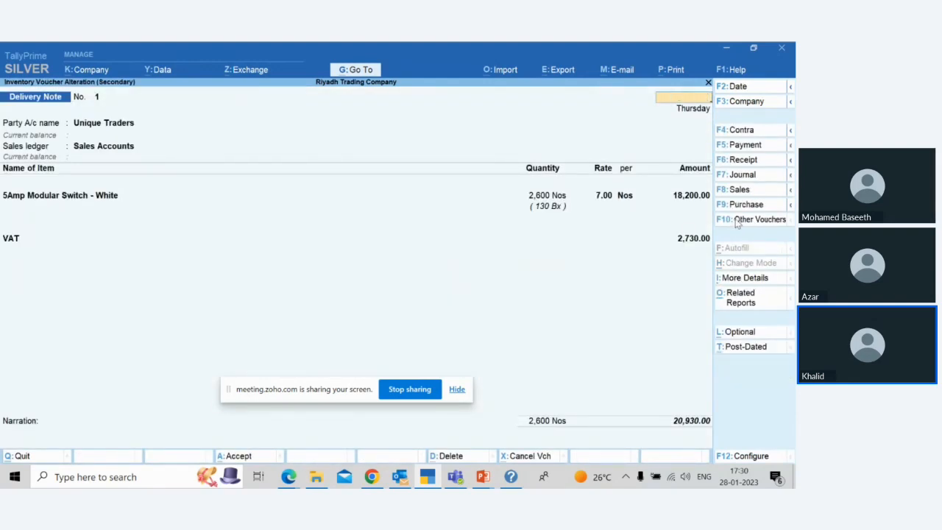
pyautogui.press('Escape')
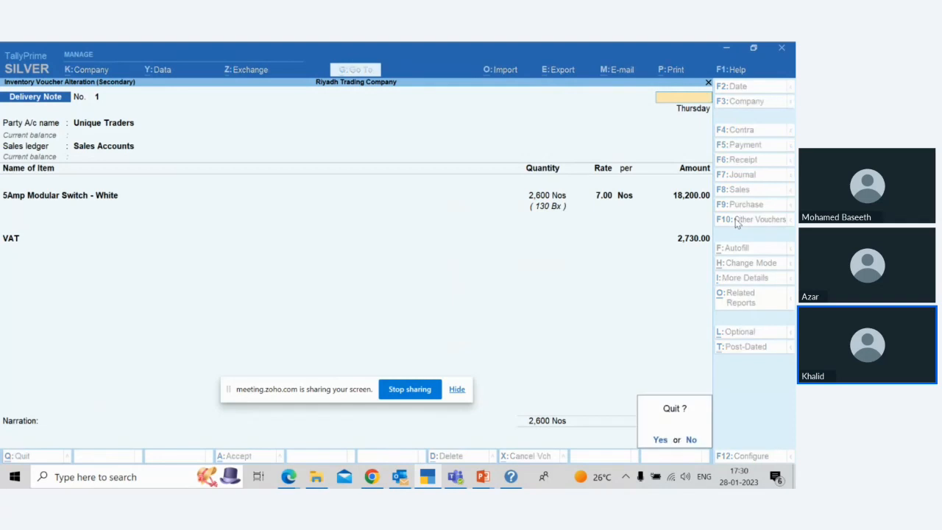
pyautogui.press('n')
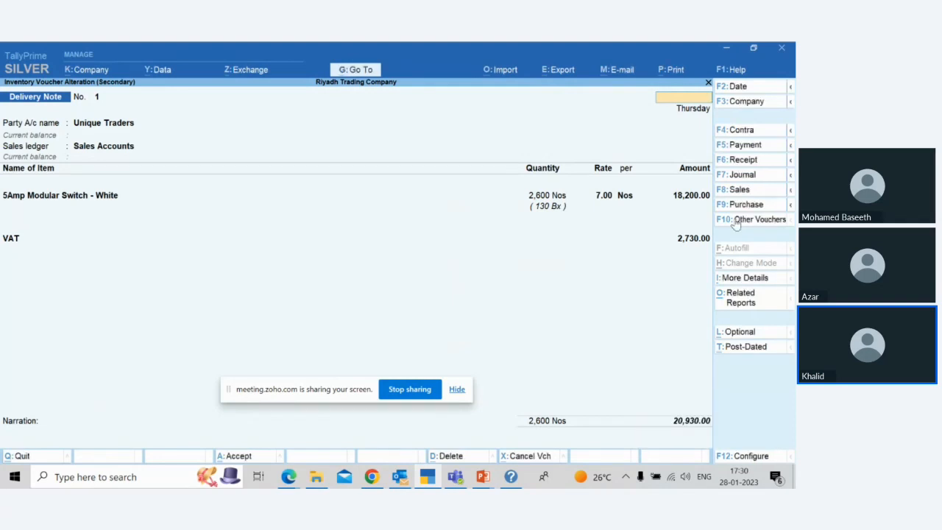
pyautogui.hotkey('ctrl', 'a')
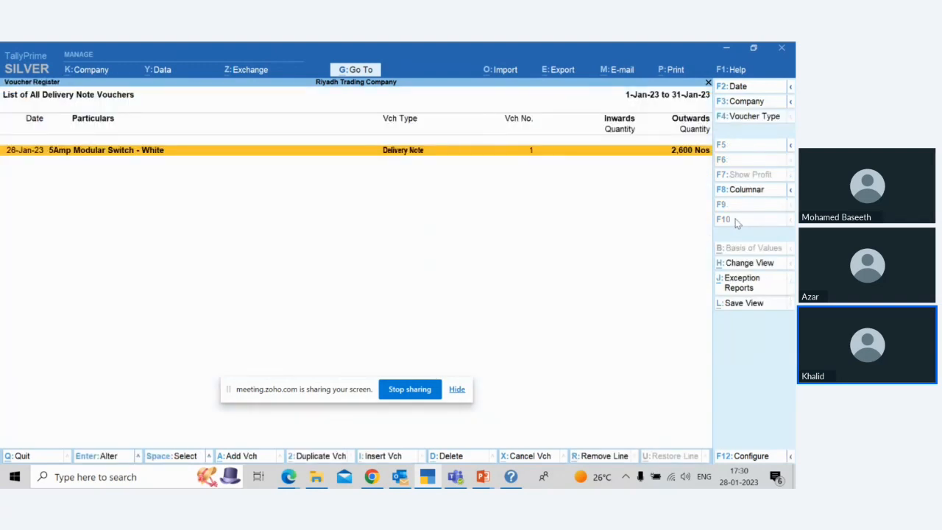
pyautogui.press('Return')
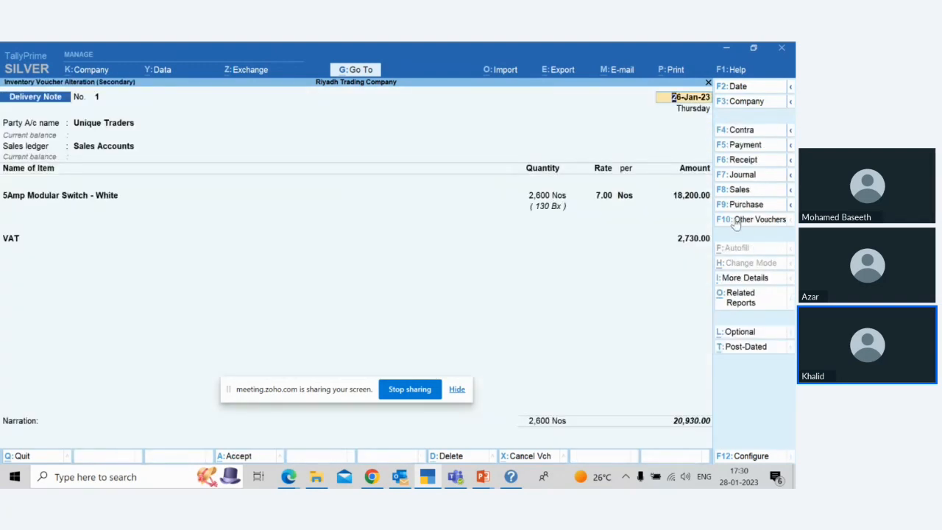
pyautogui.press('BackSpace')
pyautogui.press('Escape')
pyautogui.press('Return')
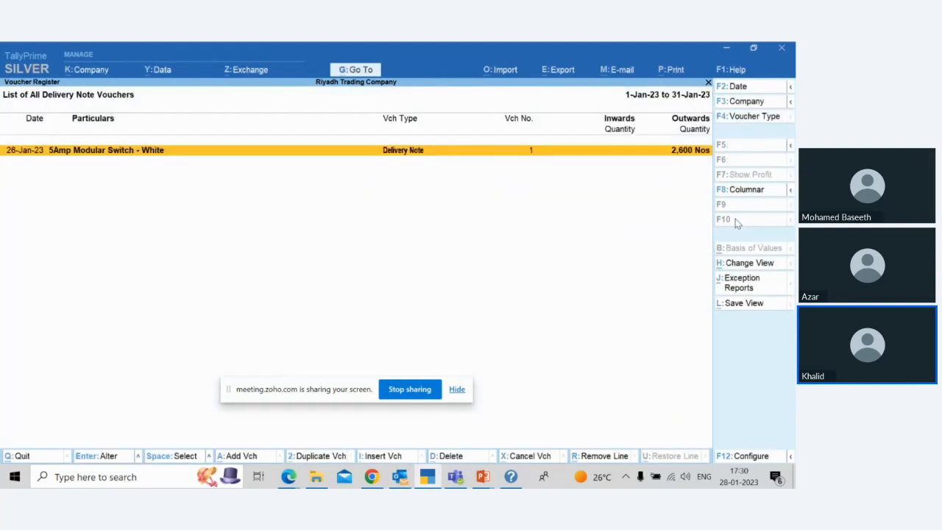
# Step: Exit the inventory reports to the Gateway of Tally and start a new delivery note voucher
pyautogui.press('Escape')
pyautogui.press('Escape')
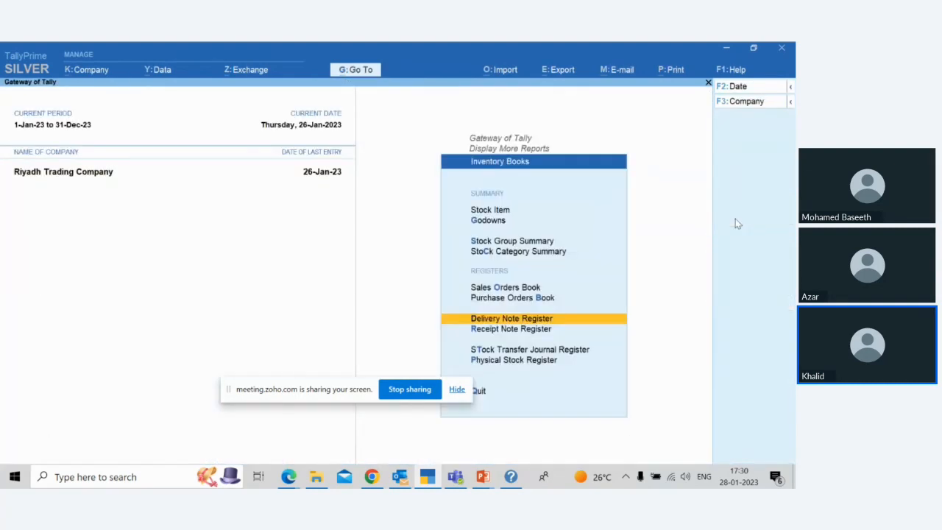
pyautogui.press('Escape')
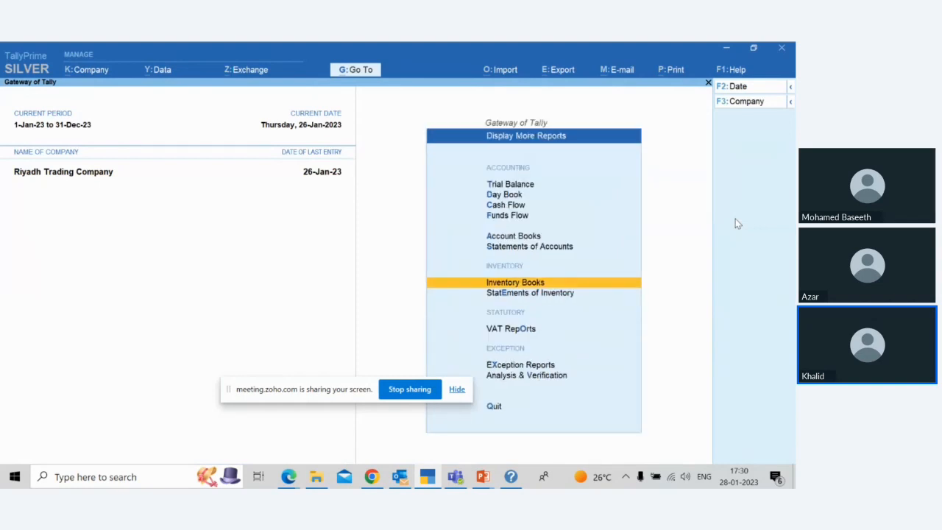
pyautogui.press('Escape')
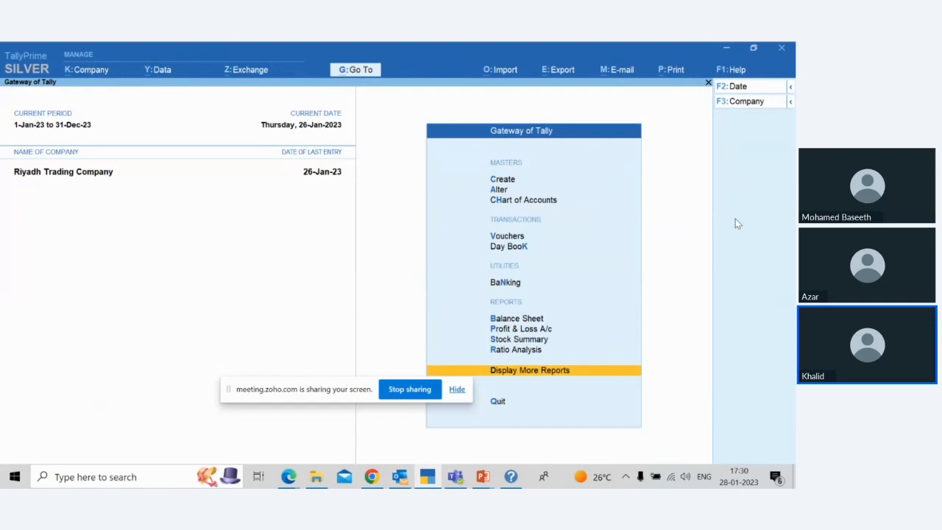
pyautogui.press('Escape')
pyautogui.press('Escape')
pyautogui.press('v')
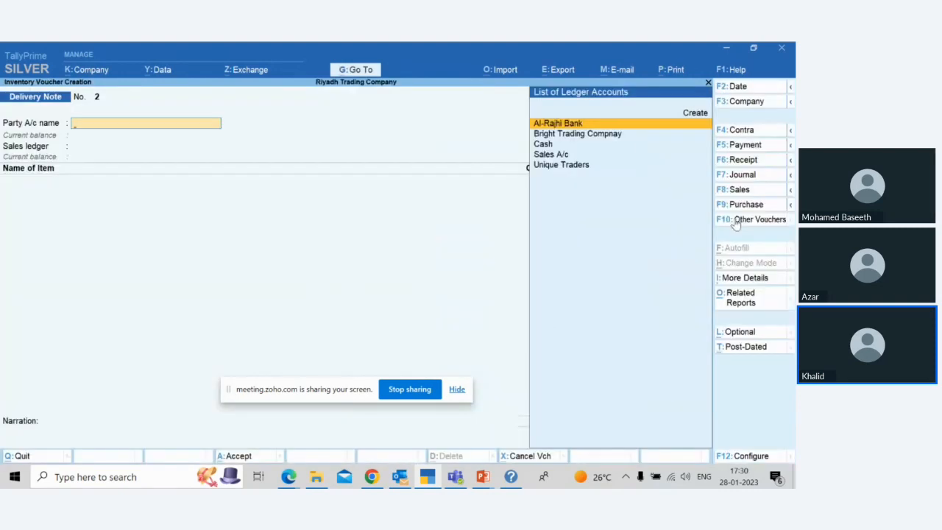
# Step: Set the new delivery note's voucher date to 28-Jan-23
pyautogui.press('Down')
pyautogui.press('Down')
pyautogui.press('Down')
pyautogui.press('Down')
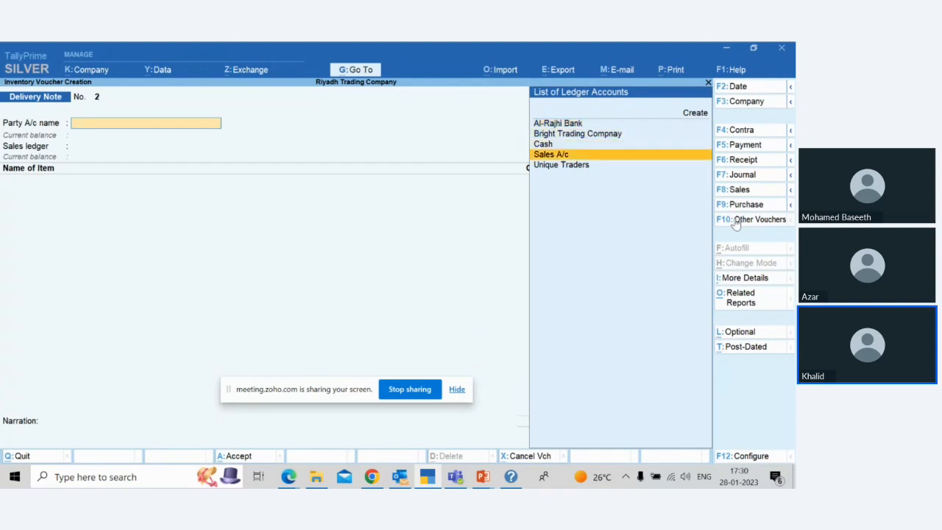
pyautogui.press('F2')
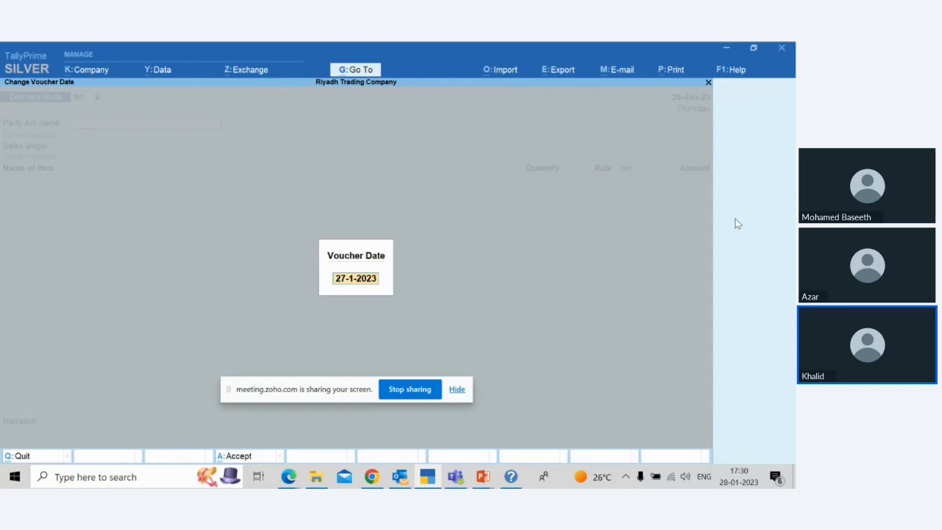
pyautogui.write('28')
pyautogui.press('Return')
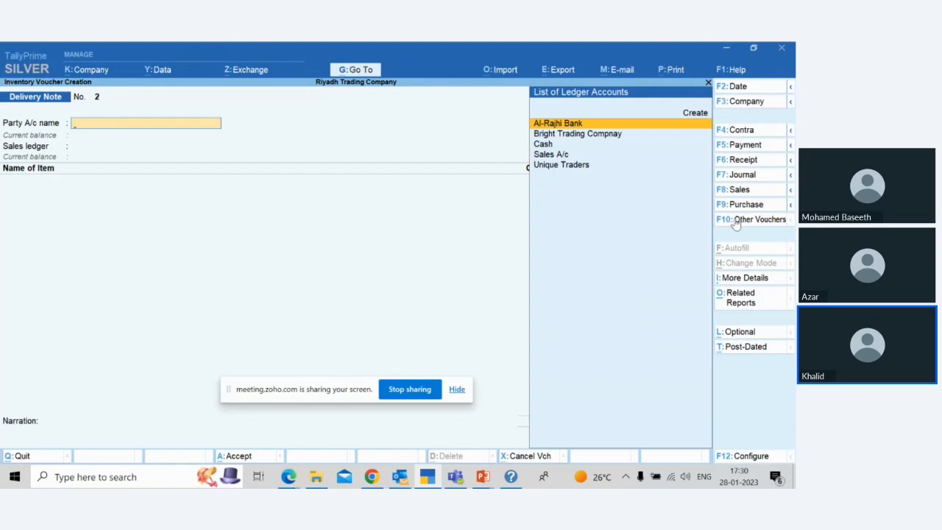
pyautogui.press('Down')
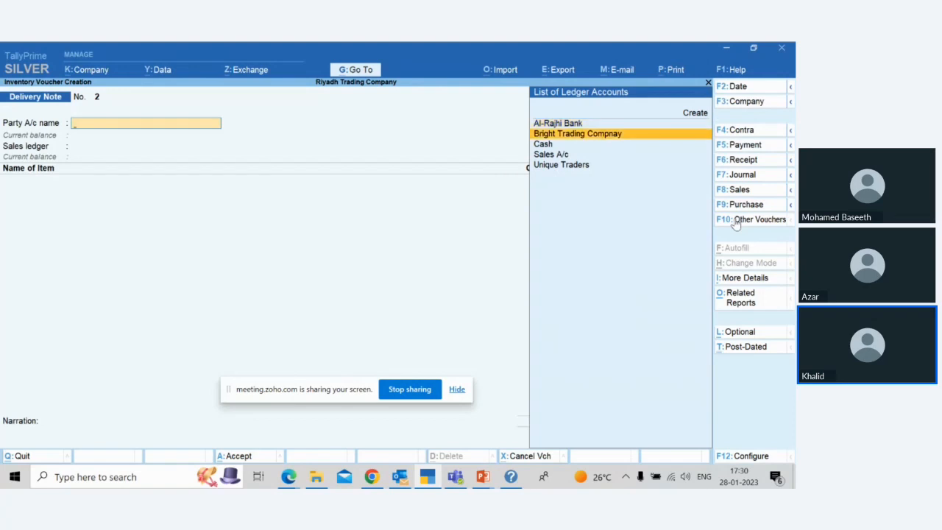
pyautogui.press('Down')
pyautogui.press('Down')
pyautogui.press('Down')
pyautogui.press('Return')
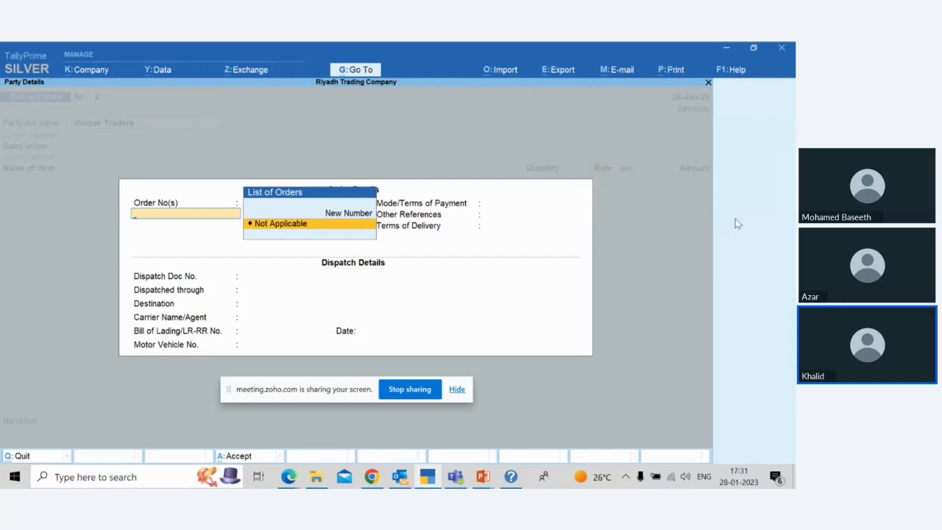
pyautogui.press('Up')
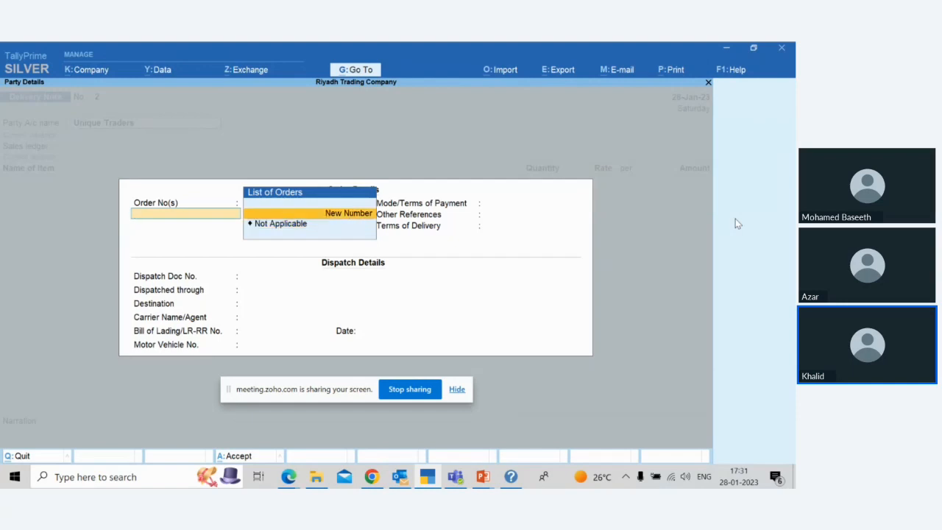
pyautogui.press('Escape')
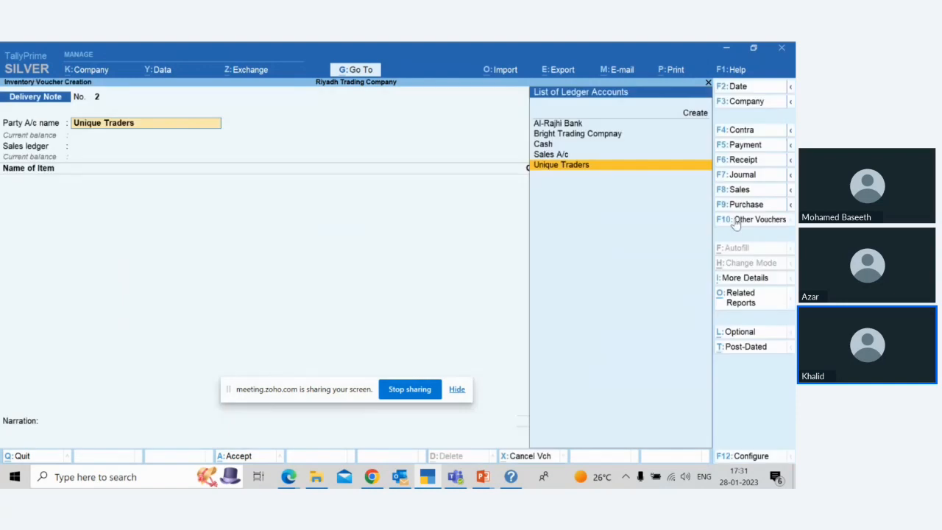
pyautogui.press('BackSpace')
pyautogui.press('Escape')
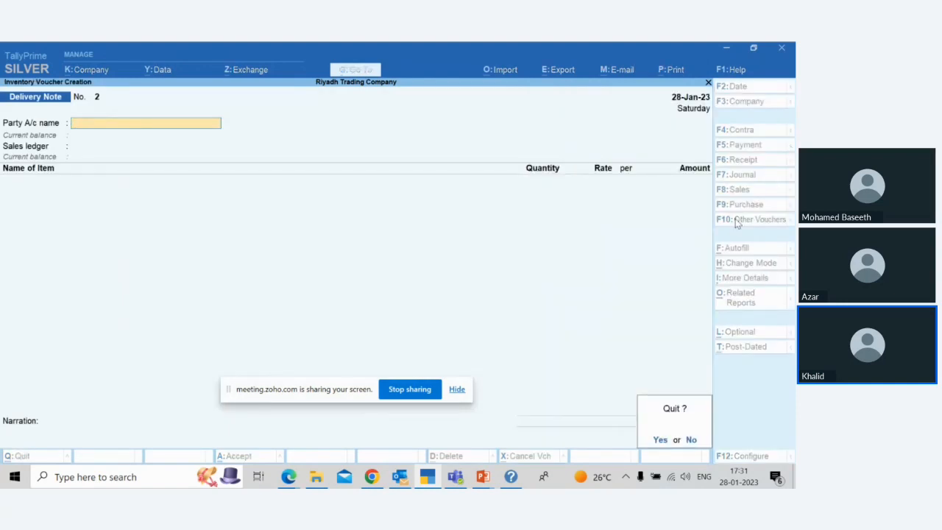
pyautogui.press('Return')
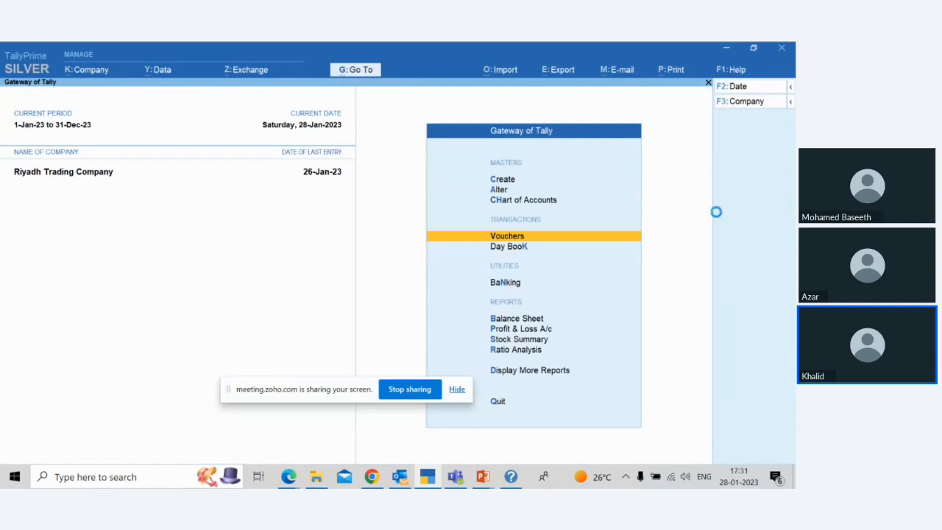
# Step: Start a new sales voucher and set its voucher date to 28-Jan-23
pyautogui.press('Return')
pyautogui.click(739, 190)
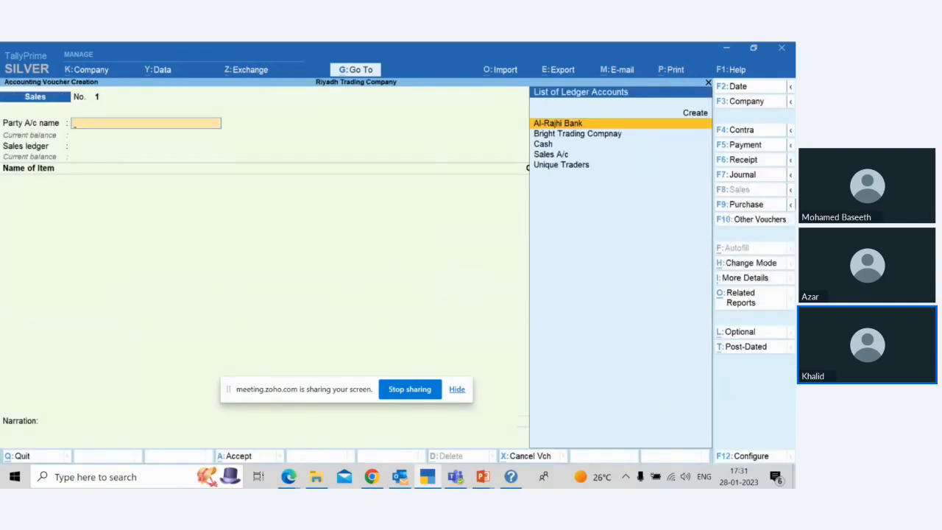
pyautogui.press('F2')
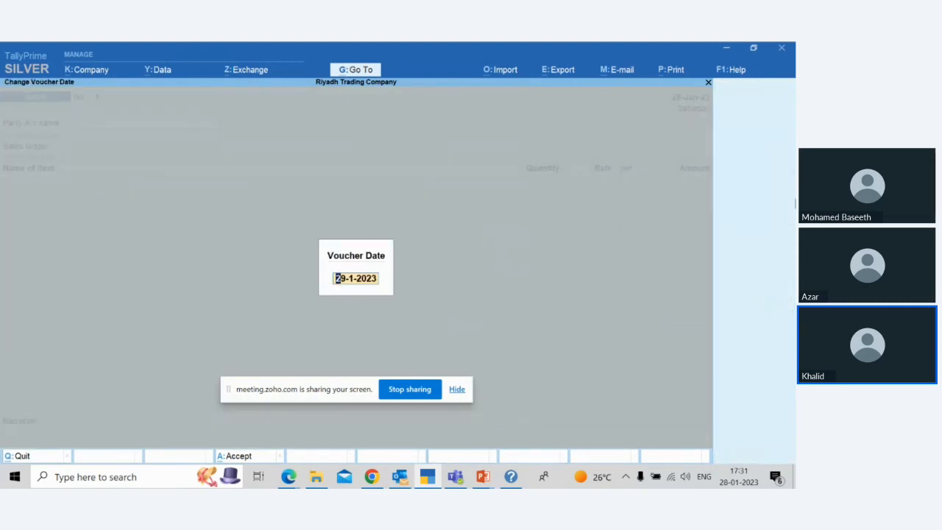
pyautogui.write('28')
pyautogui.press('Return')
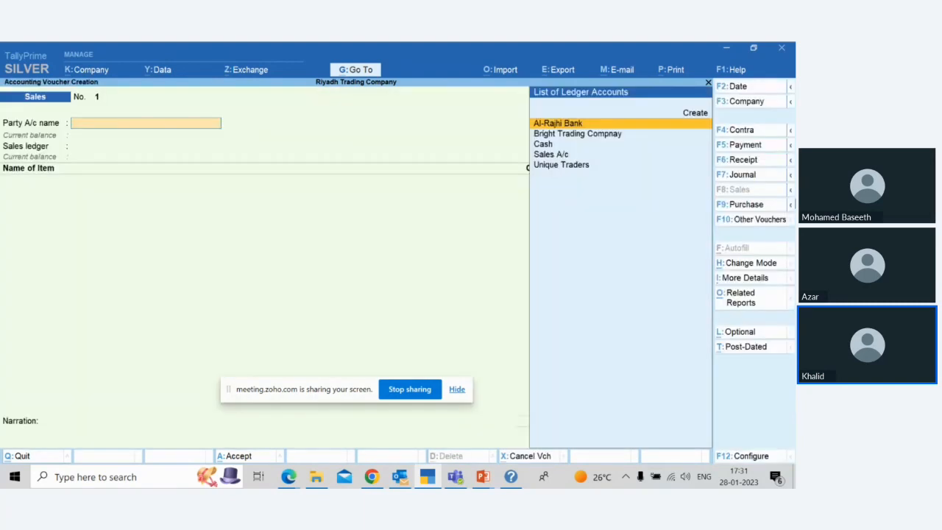
# Step: Choose Unique Traders as the party account of the sales voucher
pyautogui.press('Down')
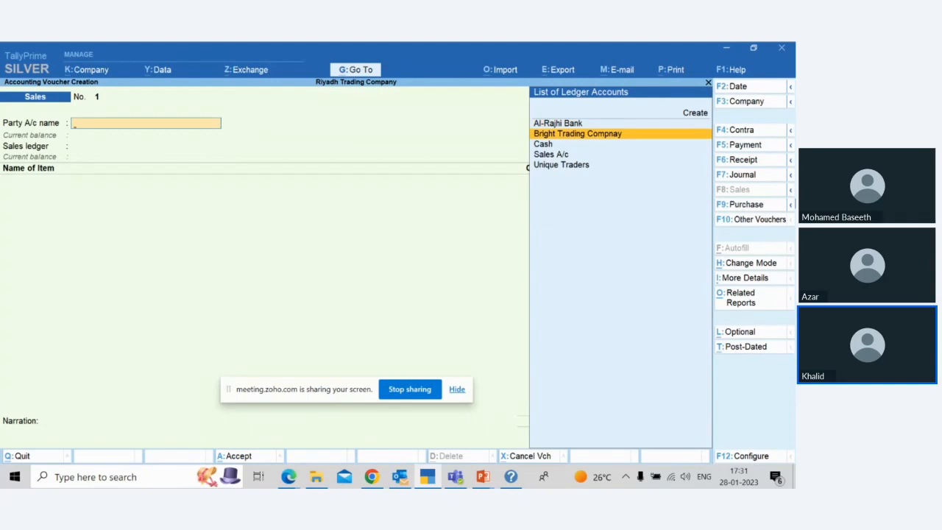
pyautogui.press('Down')
pyautogui.press('Down')
# Step: Link the sales voucher to the party's delivery note dated 26-Jan-23 and leave the remaining dispatch details blank
pyautogui.press('Down')
pyautogui.press('Return')
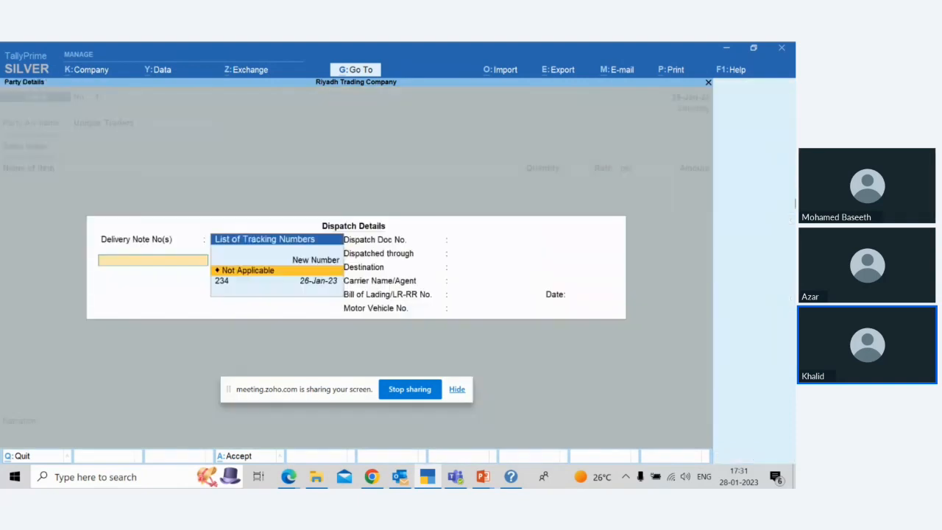
pyautogui.press('Down')
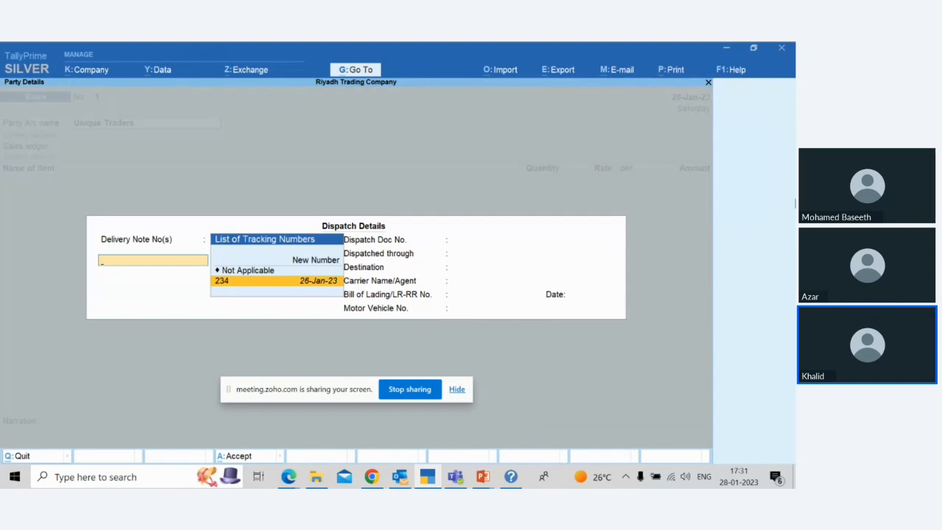
pyautogui.press('Return')
pyautogui.press('Return')
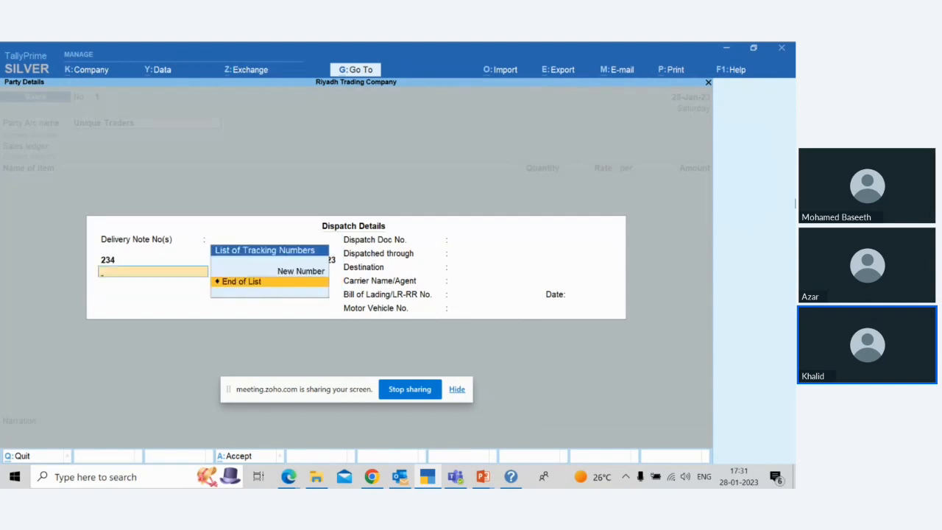
pyautogui.press('Return')
pyautogui.press('Return')
pyautogui.press('Return')
pyautogui.press('Return')
pyautogui.press('Return')
pyautogui.press('Return')
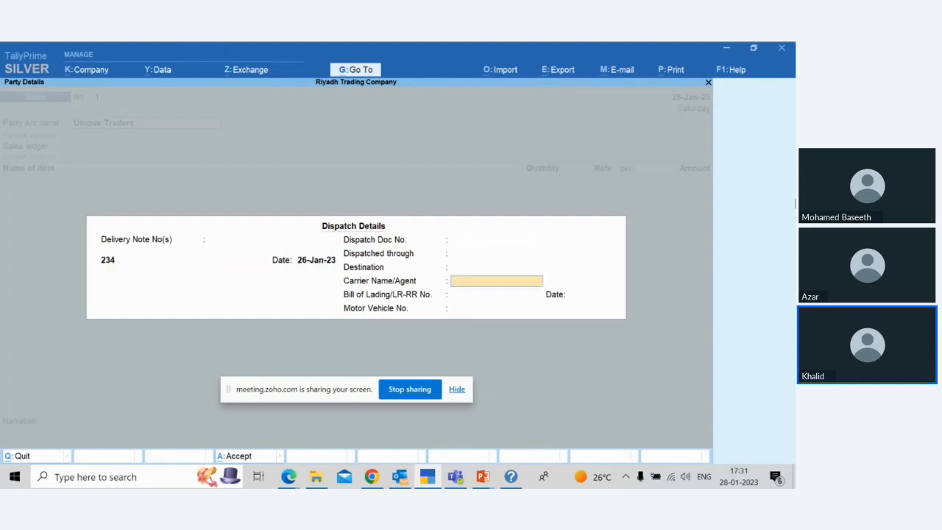
pyautogui.press('Return')
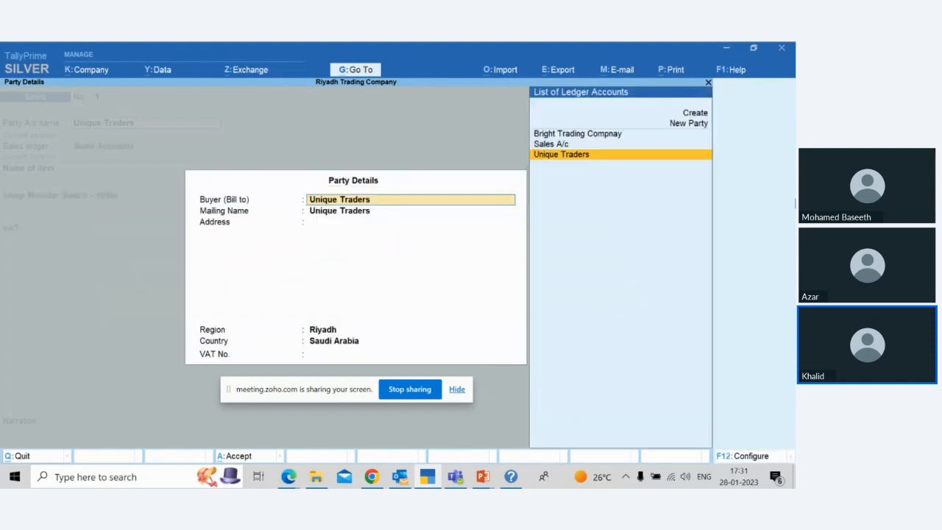
# Step: Accept Unique Traders' buyer details with region Riyadh and keep Sales Accounts as the sales ledger
pyautogui.press('Return')
pyautogui.press('Return')
pyautogui.press('Return')
pyautogui.press('Return')
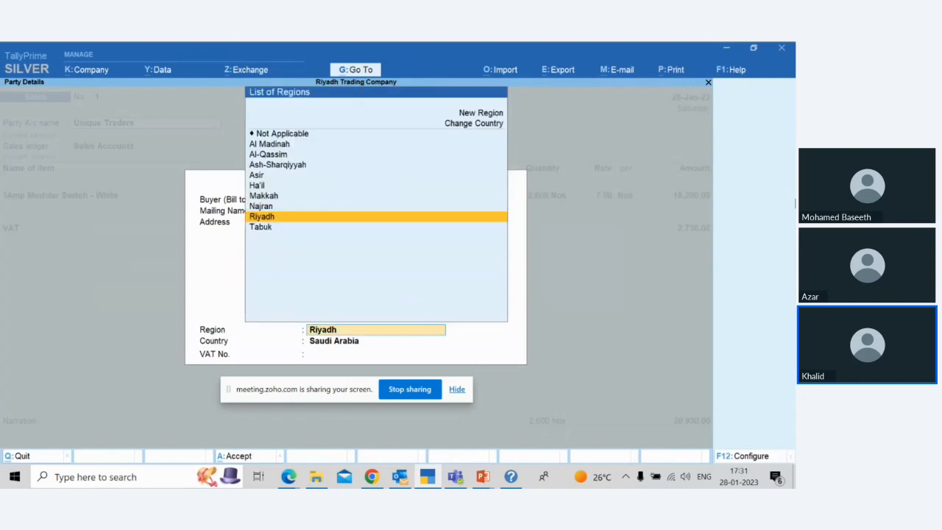
pyautogui.press('Return')
pyautogui.press('Return')
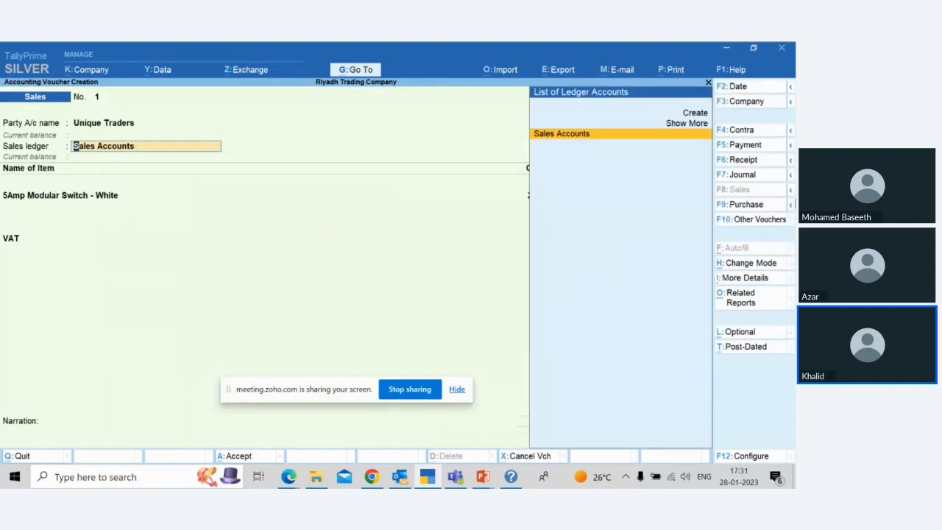
pyautogui.press('Return')
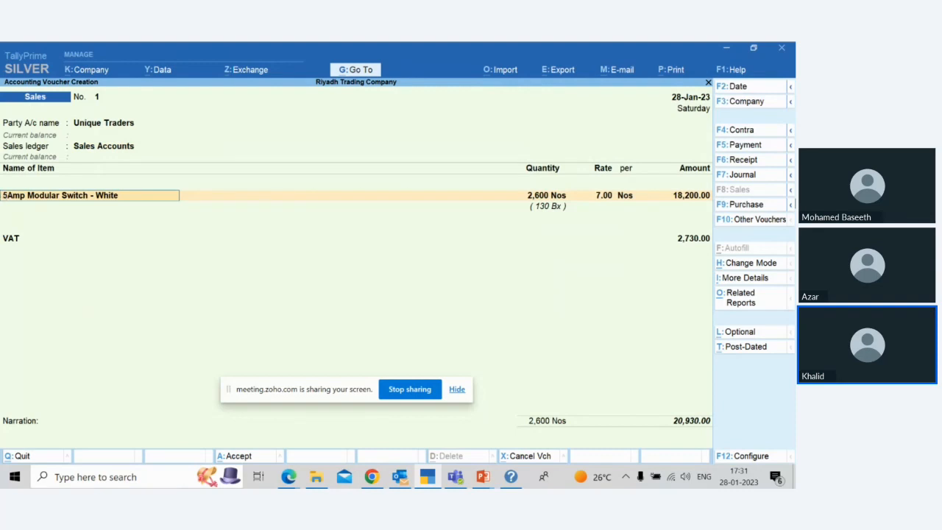
# Step: Keep 5Amp Modular Switch - White allocated to the 26-Jan-23 delivery note and accept the item and VAT lines as filled in
pyautogui.press('Return')
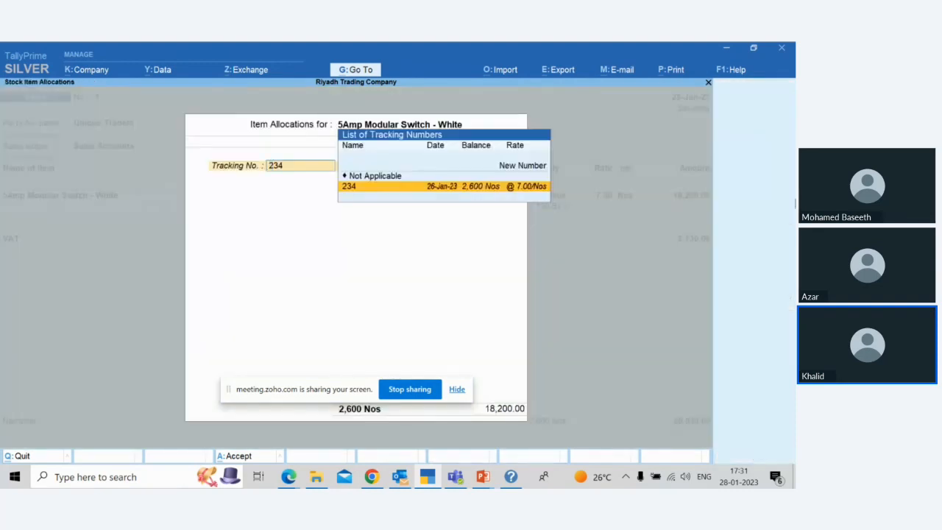
pyautogui.press('Return')
pyautogui.press('Return')
pyautogui.press('Return')
pyautogui.press('Return')
pyautogui.press('Return')
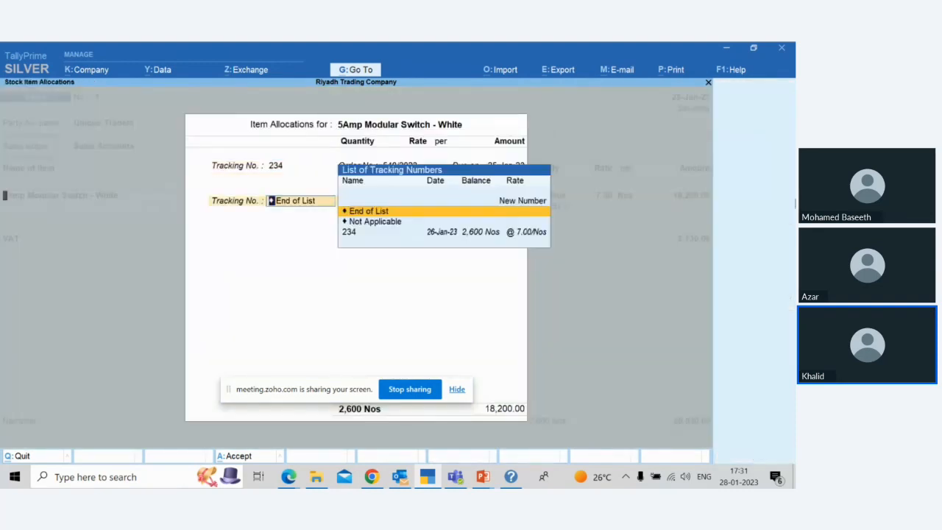
pyautogui.press('Return')
pyautogui.press('Return')
pyautogui.press('Return')
pyautogui.press('Return')
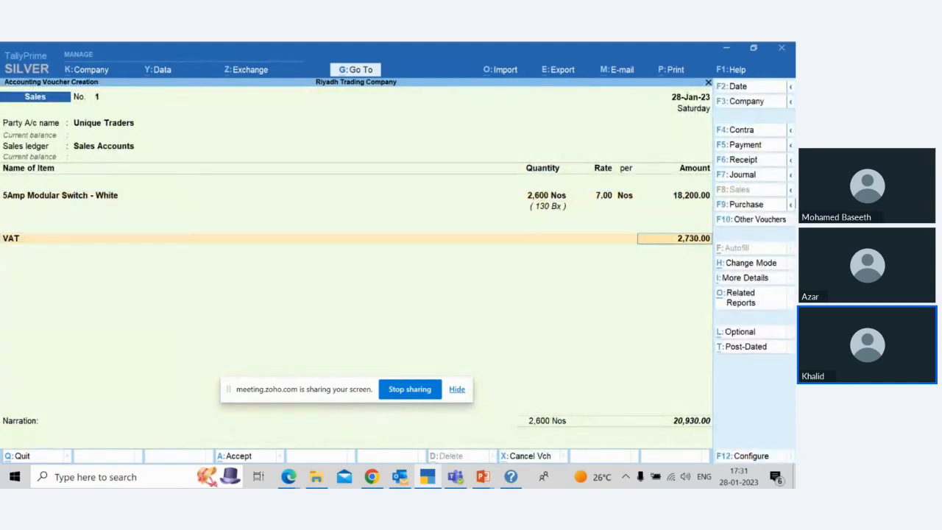
pyautogui.press('Return')
# Step: Enter Unique Traders' bill as New Ref 1 without credit days and leave the voucher's narration blank
pyautogui.press('Return')
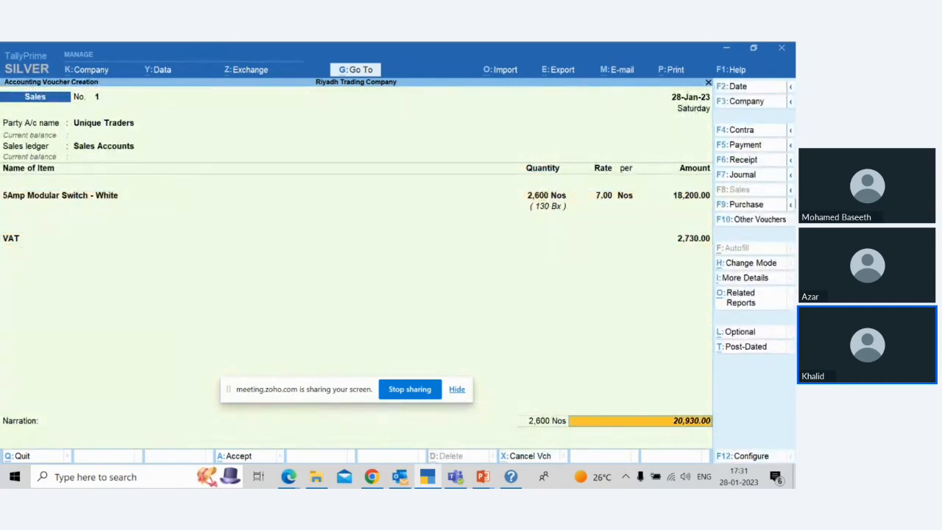
pyautogui.press('Return')
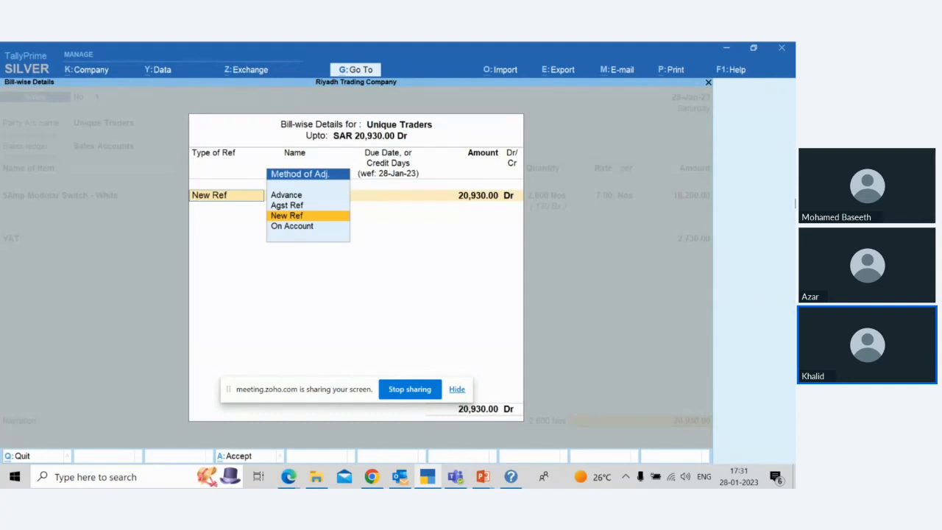
pyautogui.press('Return')
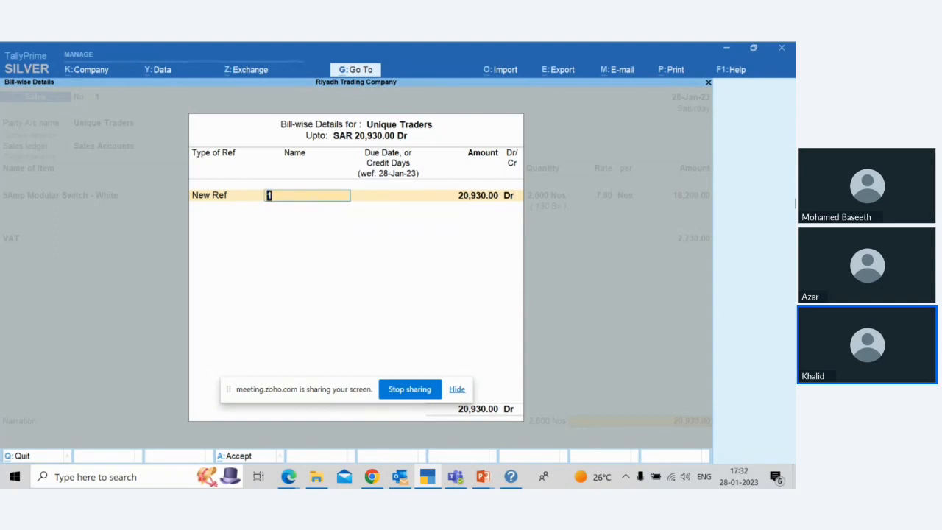
pyautogui.press('Return')
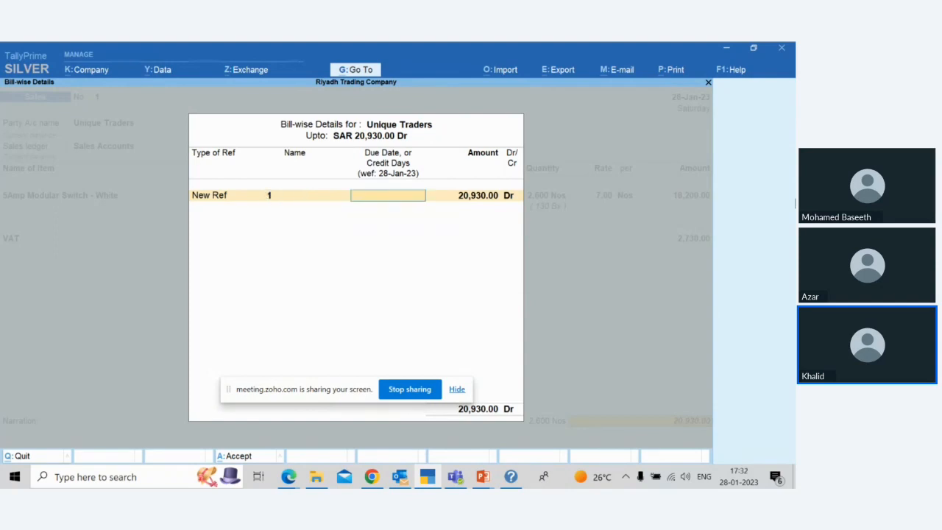
pyautogui.press('Return')
pyautogui.press('Return')
pyautogui.press('Return')
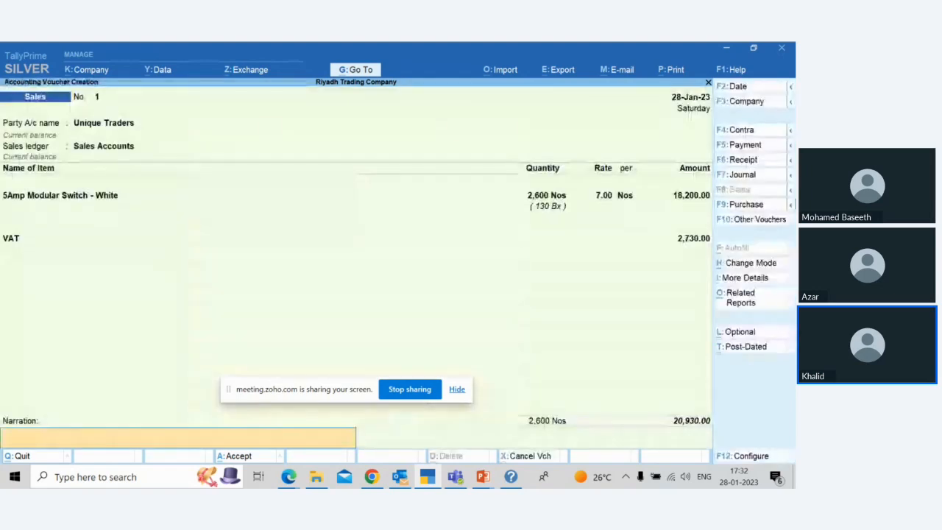
pyautogui.press('Return')
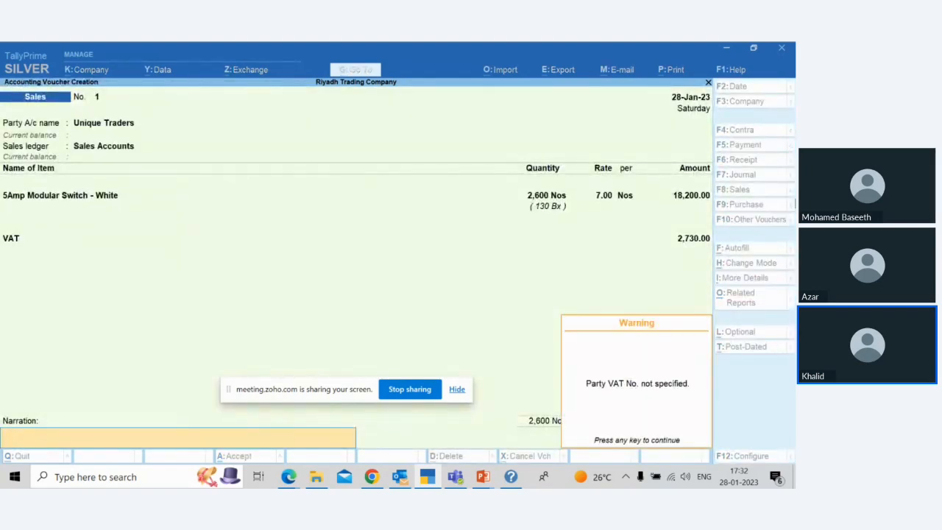
pyautogui.press('Return')
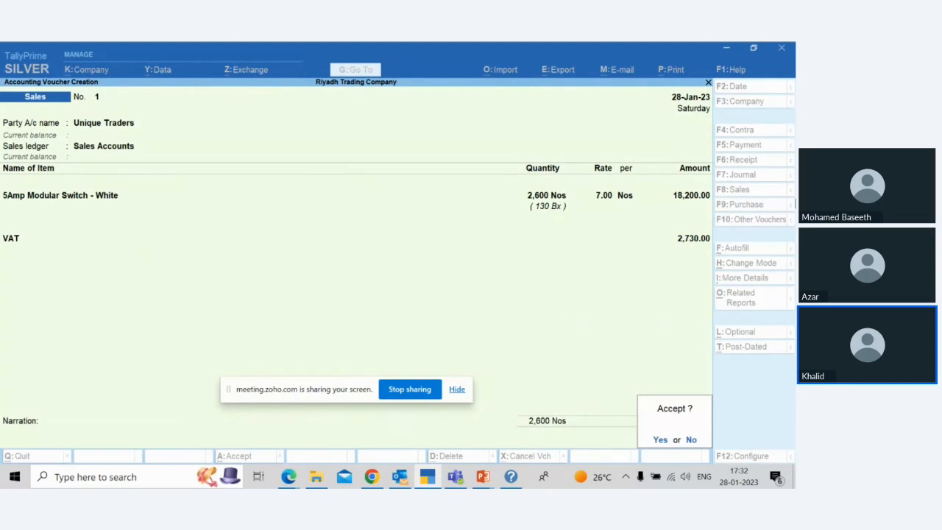
# Step: Decline acceptance, go back to the ledger lines and reconfirm Unique Traders' bill-wise details as New Ref
pyautogui.press('Escape')
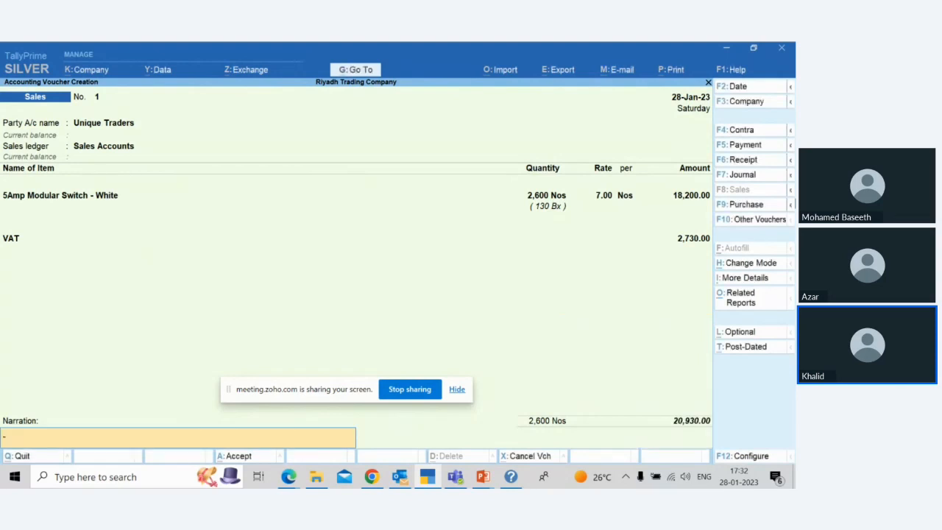
pyautogui.press('BackSpace')
pyautogui.press('BackSpace')
pyautogui.press('Return')
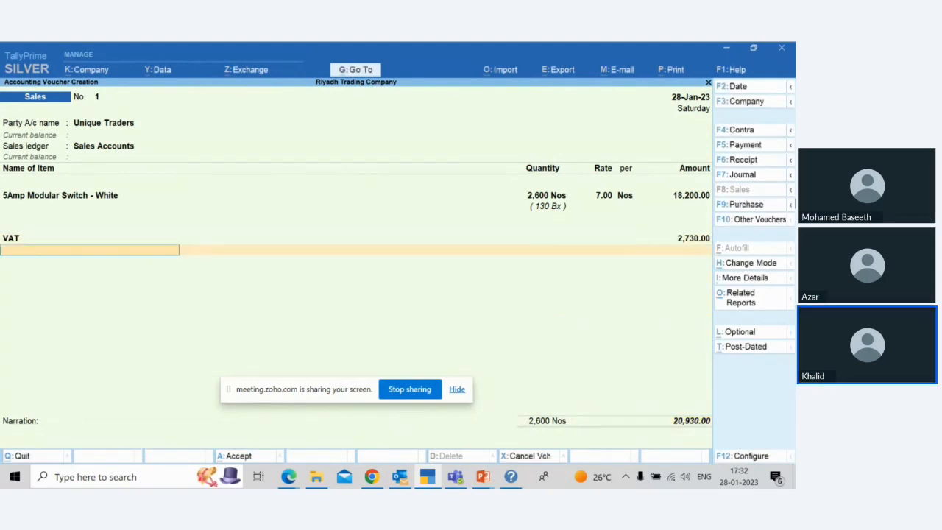
pyautogui.press('Return')
pyautogui.press('Return')
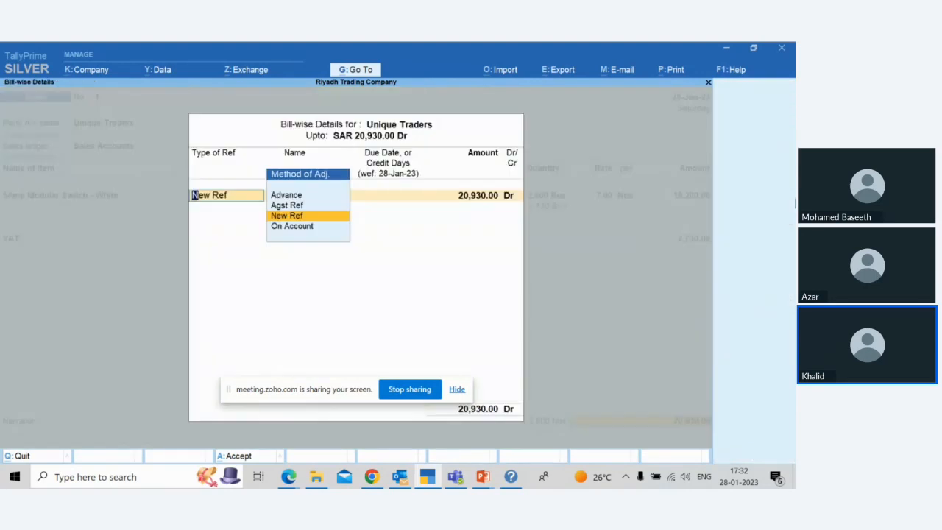
pyautogui.press('Return')
pyautogui.press('Return')
pyautogui.press('Return')
pyautogui.press('Return')
pyautogui.press('Return')
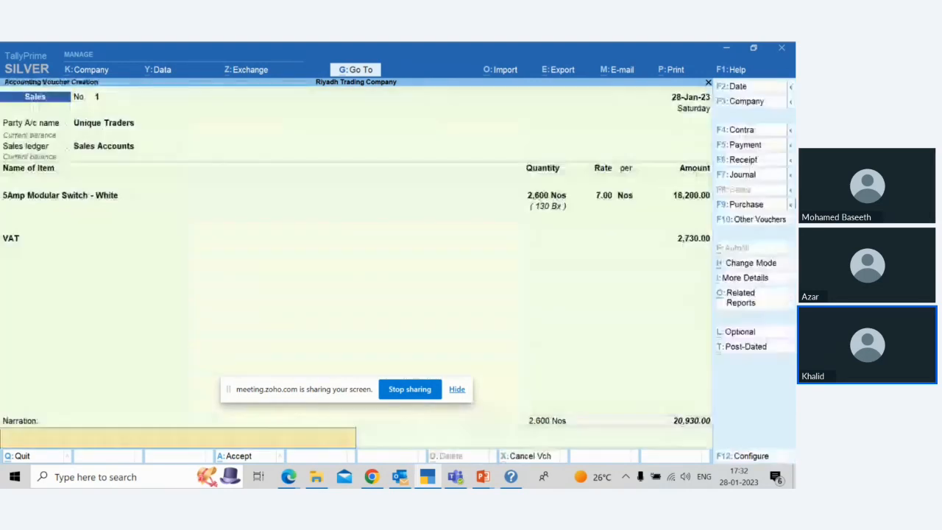
# Step: Leave the sales voucher's narration blank and open the Unique Traders party ledger for alteration from the voucher
pyautogui.press('Return')
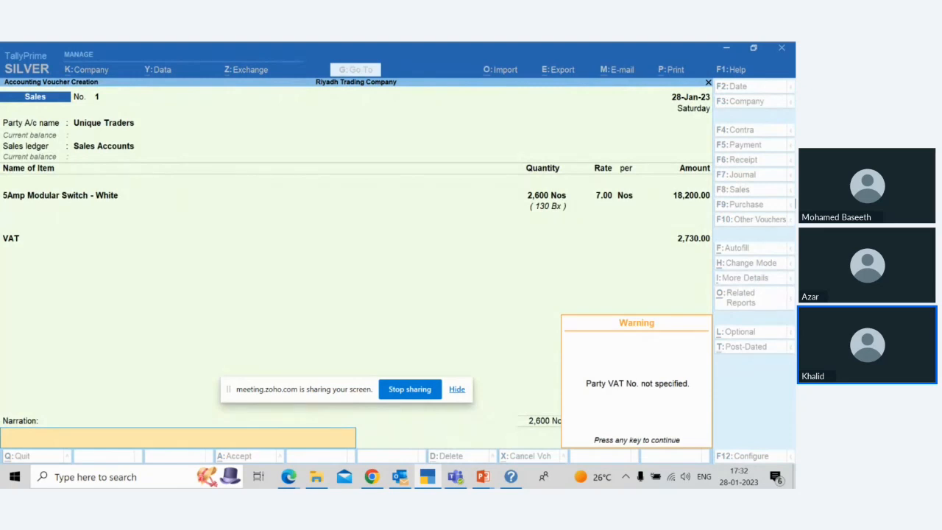
pyautogui.press('Return')
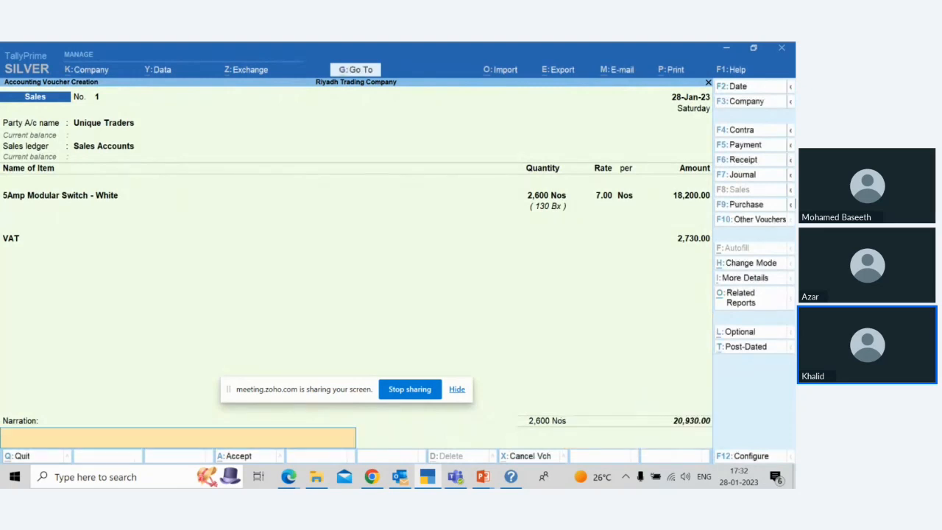
pyautogui.click(77, 123)
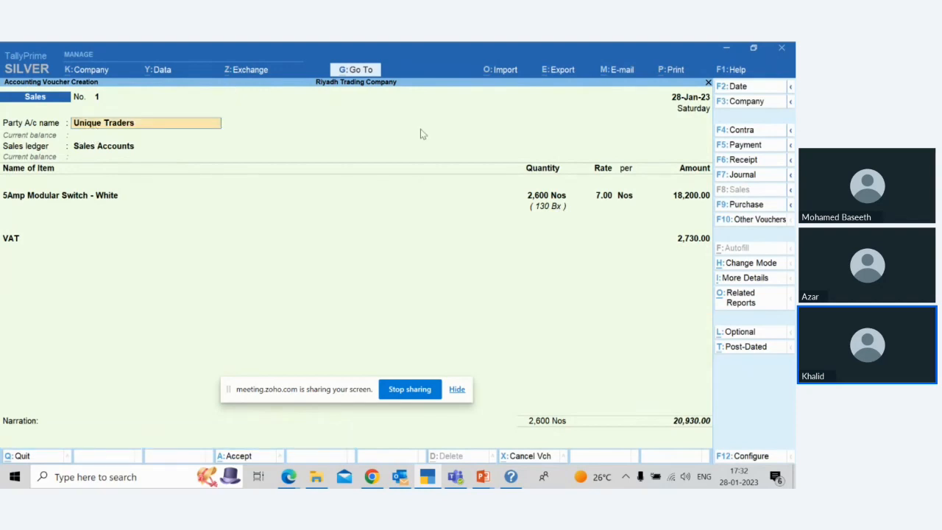
pyautogui.hotkey('ctrl', 'Return')
# Step: Enter the VAT number in Unique Traders' ledger, keep the other ledger details as they are, and save the ledger
pyautogui.press('Return')
pyautogui.press('Return')
pyautogui.press('Return')
pyautogui.press('Return')
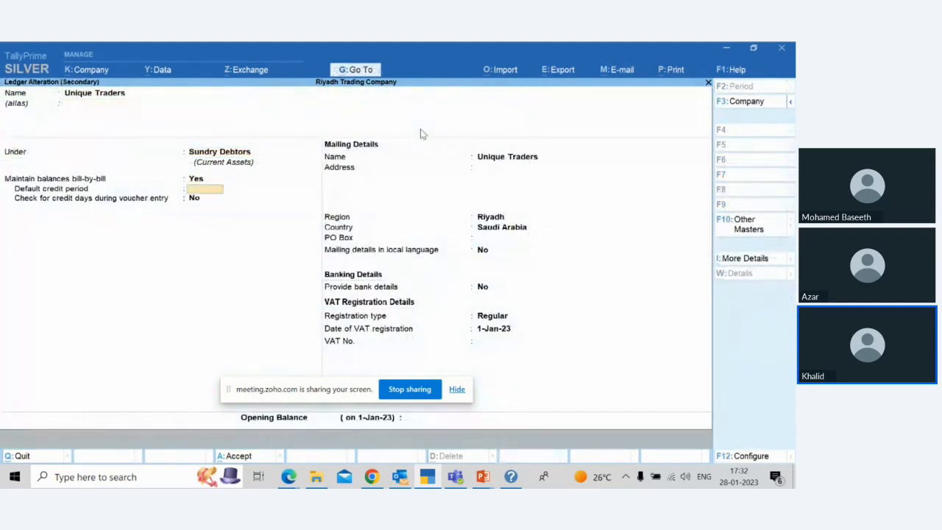
pyautogui.press('Return')
pyautogui.press('Return')
pyautogui.press('Return')
pyautogui.press('Return')
pyautogui.press('Return')
pyautogui.press('Return')
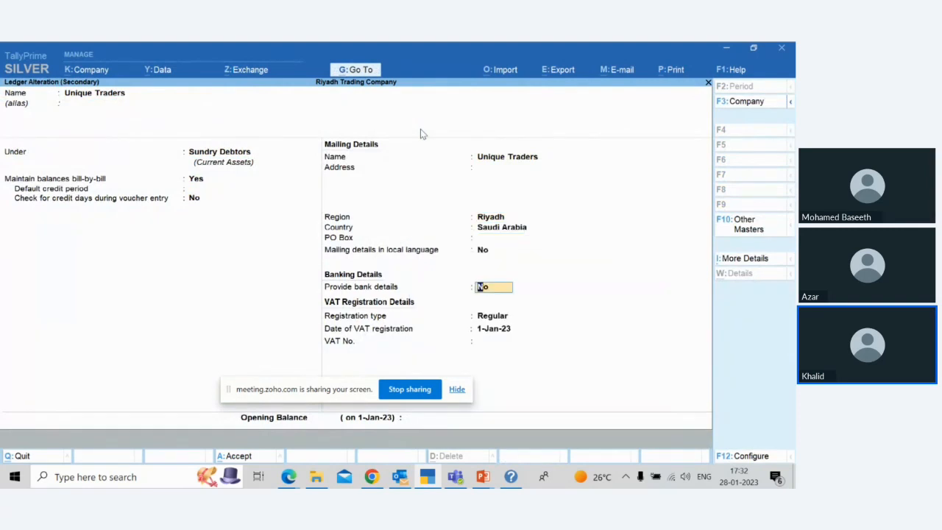
pyautogui.press('Return')
pyautogui.press('Return')
pyautogui.press('Return')
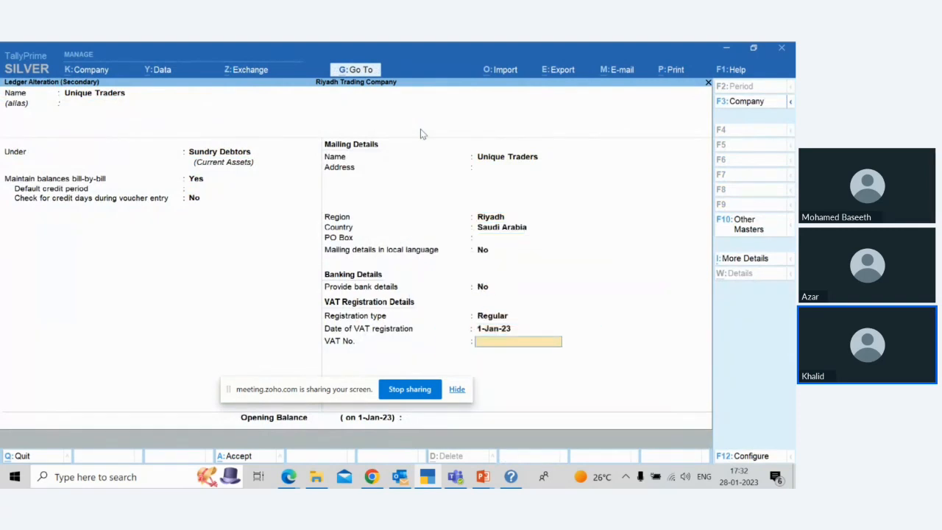
pyautogui.press('Return')
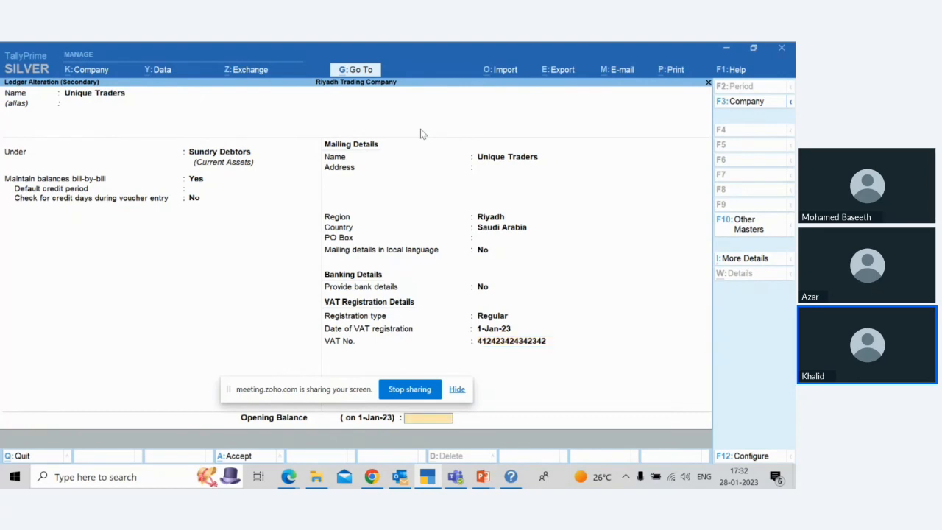
pyautogui.hotkey('ctrl', 'a')
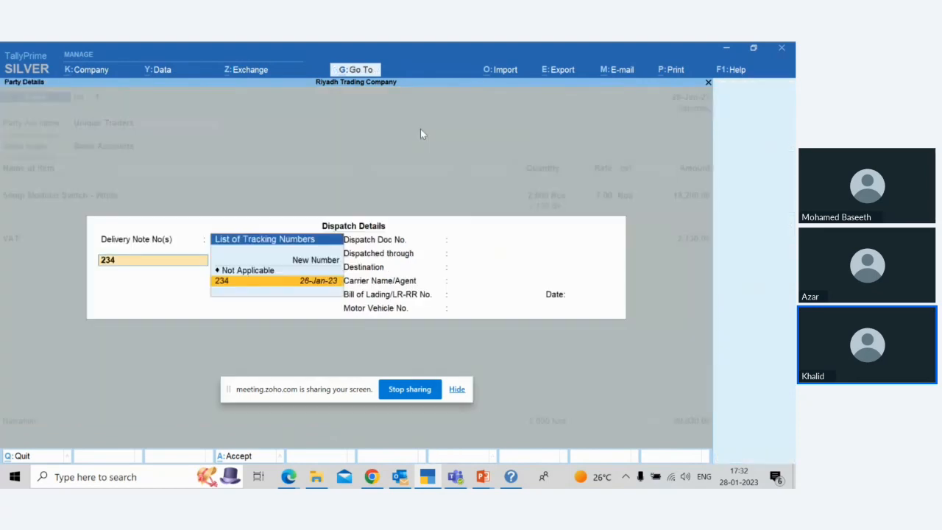
# Step: Keep the 26-Jan-23 delivery note in the dispatch details and accept Unique Traders' party details with the other fields unchanged
pyautogui.press('Return')
pyautogui.press('Return')
pyautogui.press('Return')
pyautogui.press('Return')
pyautogui.press('Return')
pyautogui.press('Return')
pyautogui.press('Return')
pyautogui.press('Return')
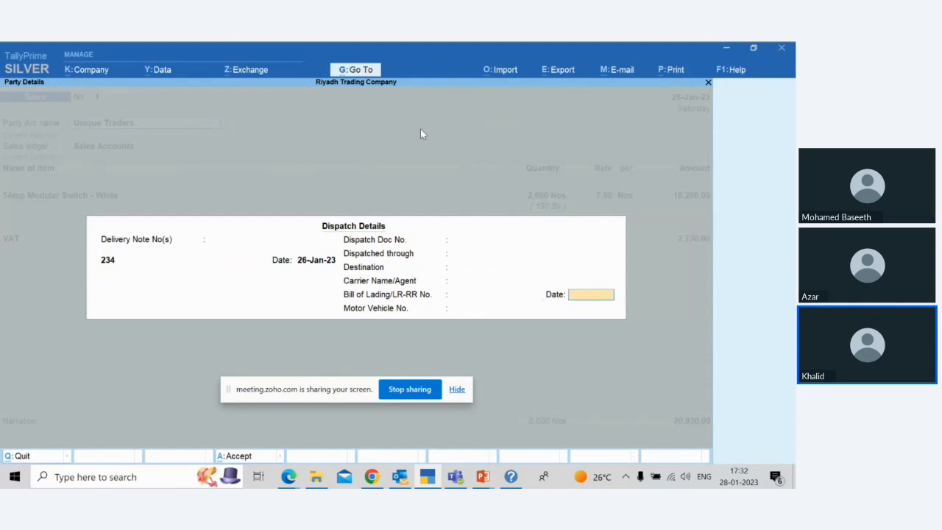
pyautogui.press('Return')
pyautogui.press('Return')
pyautogui.press('Return')
pyautogui.press('Return')
pyautogui.press('Return')
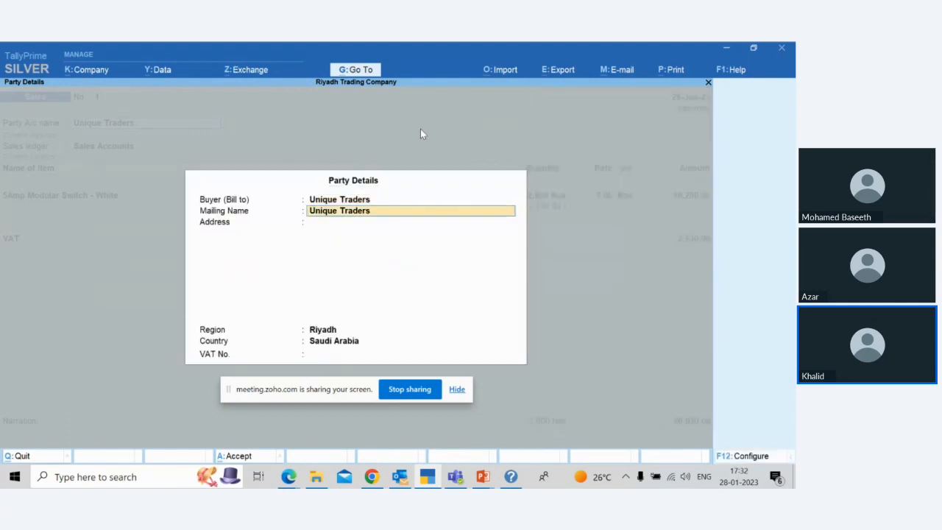
# Step: Reconfirm the 5Amp Modular Switch - White allocation of 2,600 Nos at 7.00 and keep the VAT line as filled in
pyautogui.press('Return')
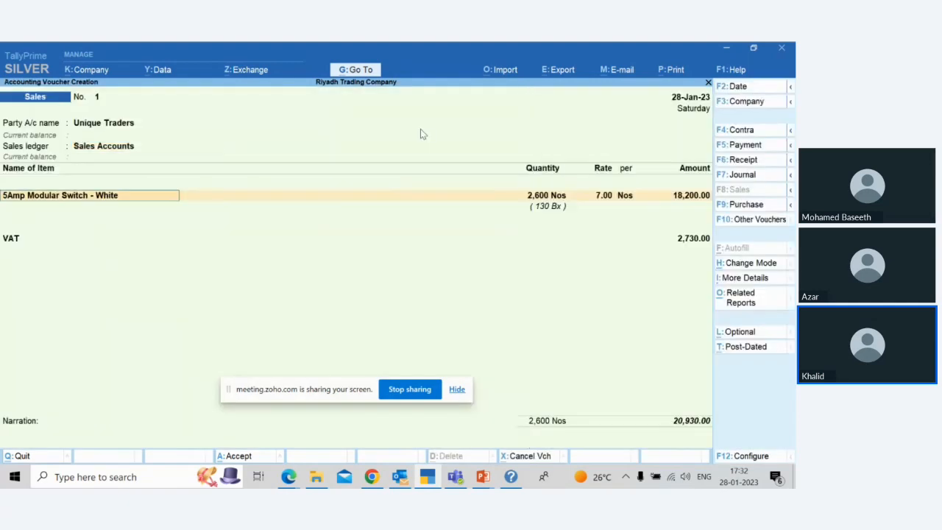
pyautogui.press('Return')
pyautogui.press('Return')
pyautogui.press('Return')
pyautogui.press('Return')
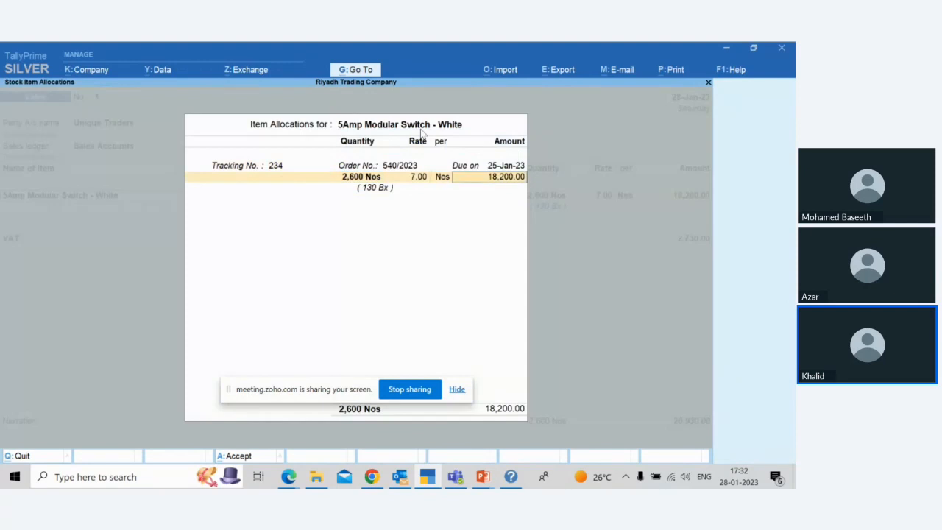
pyautogui.press('Return')
pyautogui.press('Return')
pyautogui.press('Return')
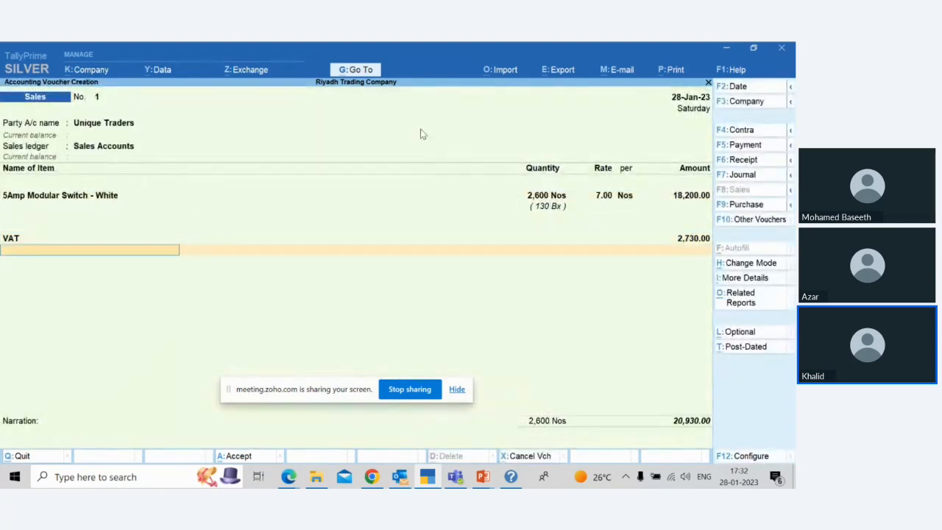
pyautogui.press('Return')
# Step: Keep Unique Traders' bill as New Ref 1 for 20,930.00 and save the sales voucher without a narration
pyautogui.press('Return')
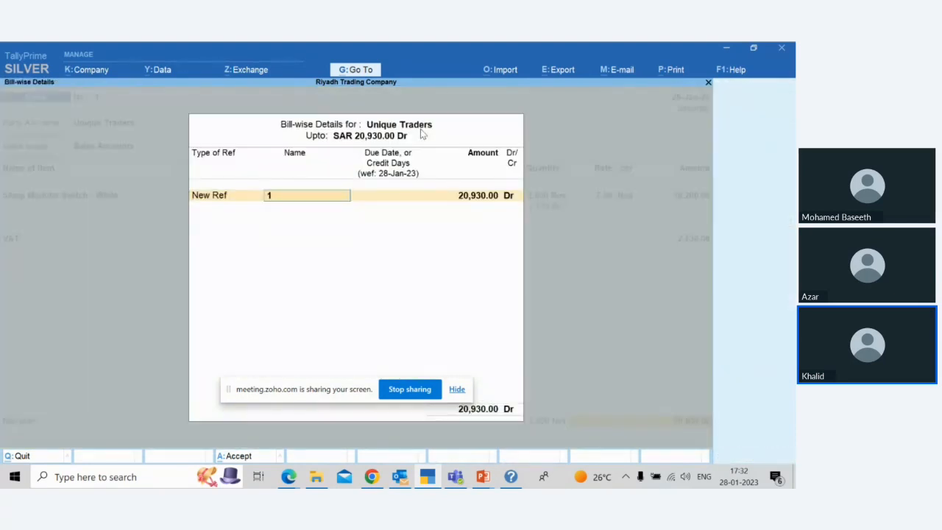
pyautogui.press('Return')
pyautogui.press('Return')
pyautogui.press('Return')
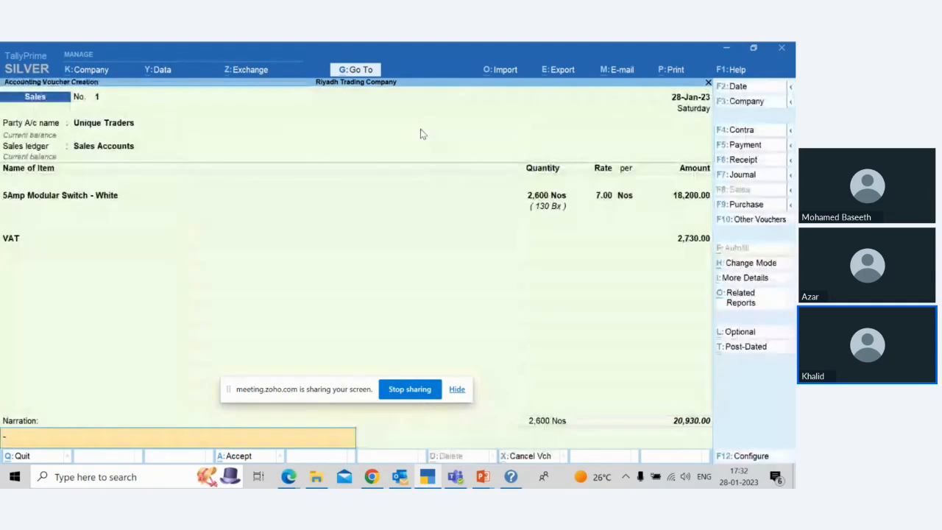
pyautogui.press('Return')
pyautogui.press('Return')
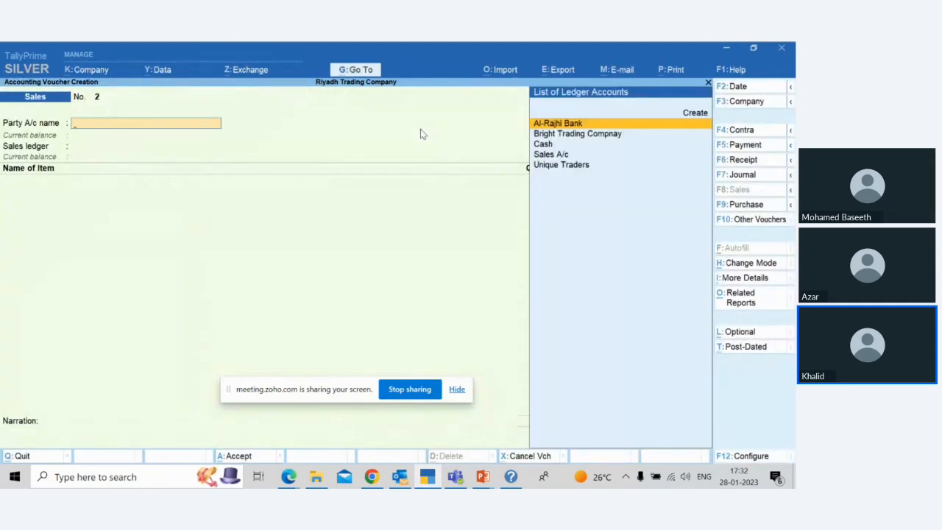
# Step: Set the voucher date to 30-Jan-23 and start a Receipt voucher with Al-Rajhi Bank as the account
pyautogui.press('F2')
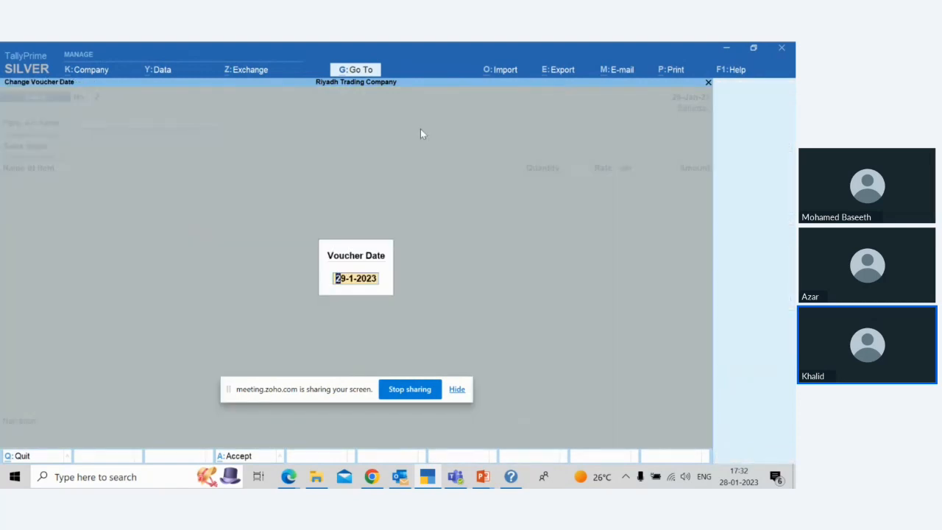
pyautogui.write('30')
pyautogui.press('Return')
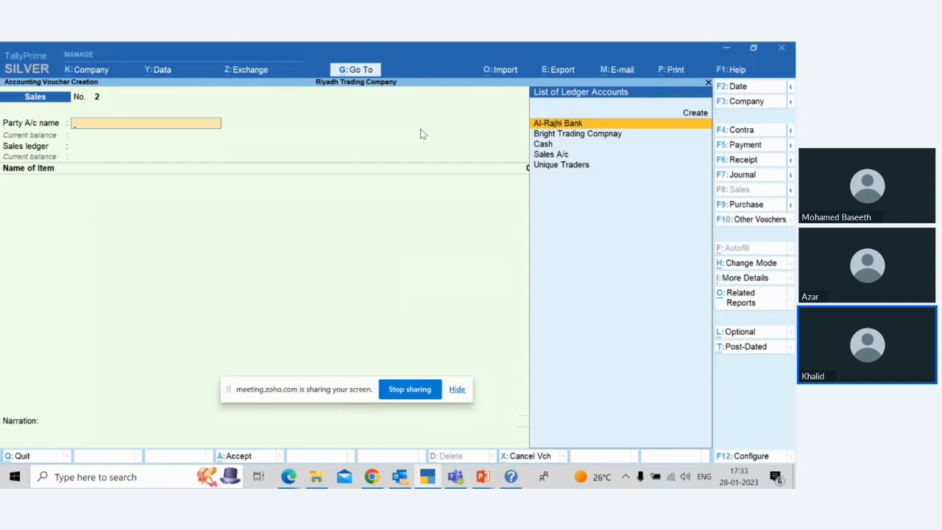
pyautogui.press('Up')
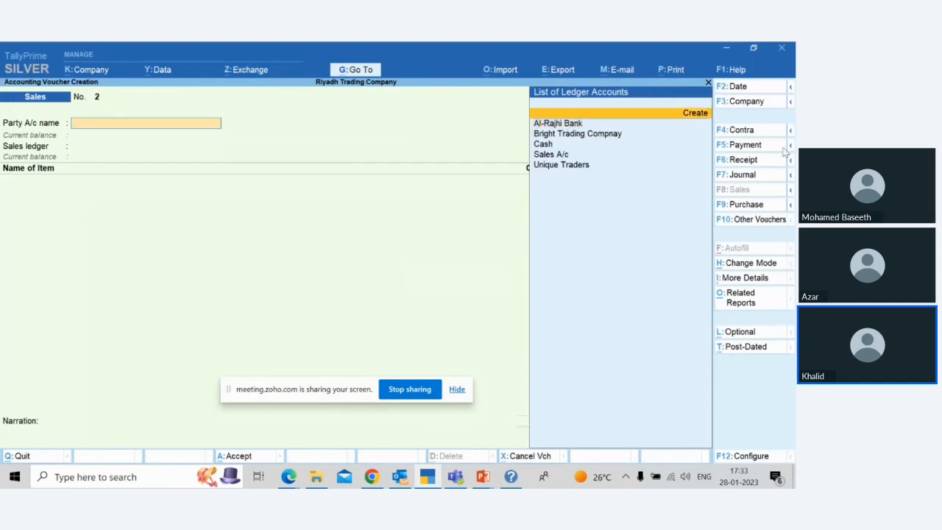
pyautogui.click(758, 163)
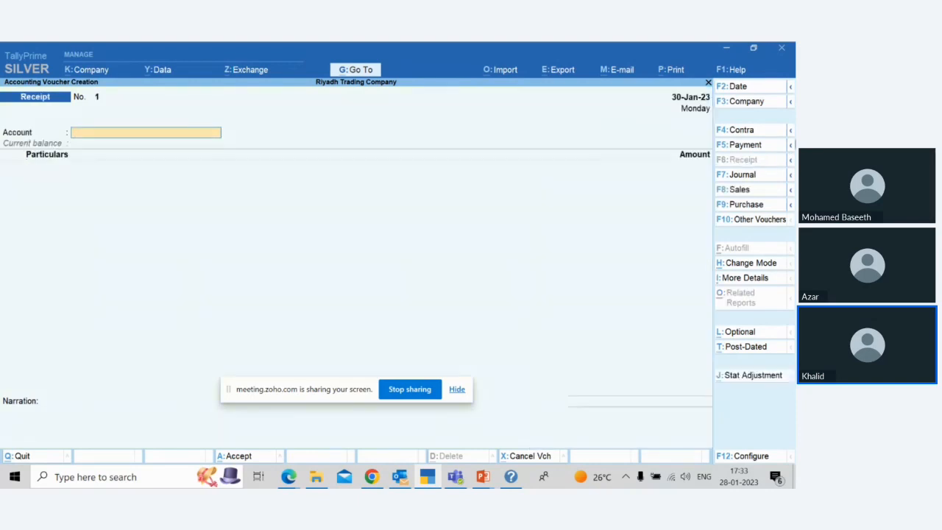
pyautogui.write('Al')
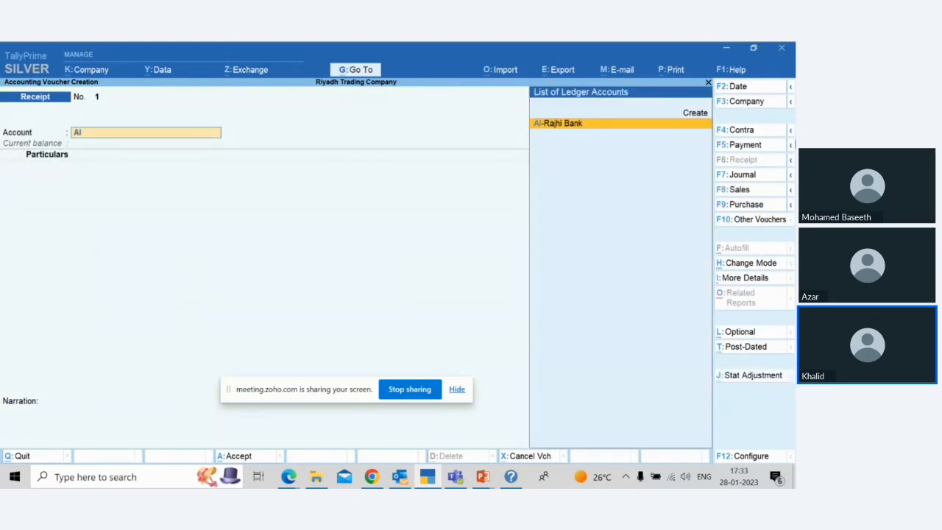
pyautogui.press('Return')
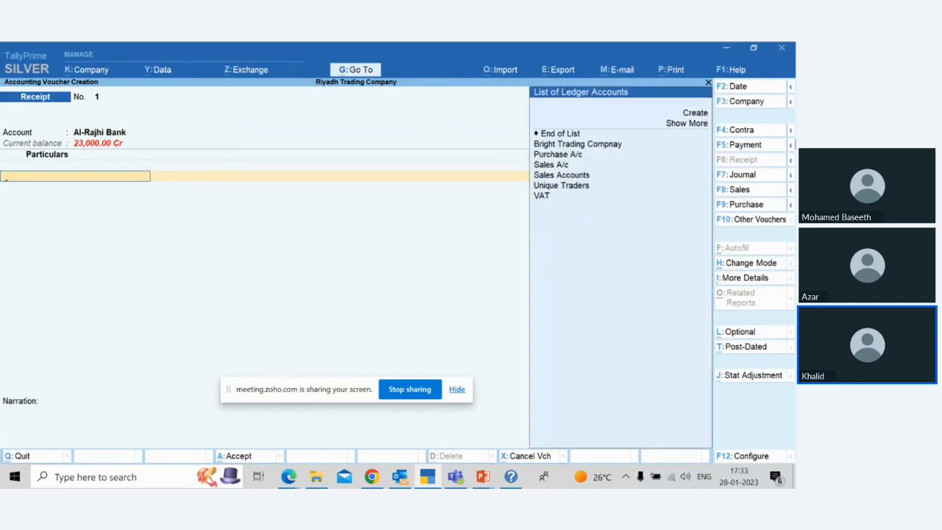
# Step: Add Unique Traders to the receipt's particulars with an amount of 20,930
pyautogui.press('Down')
pyautogui.press('Down')
pyautogui.press('Down')
pyautogui.press('Down')
pyautogui.press('Down')
pyautogui.press('Down')
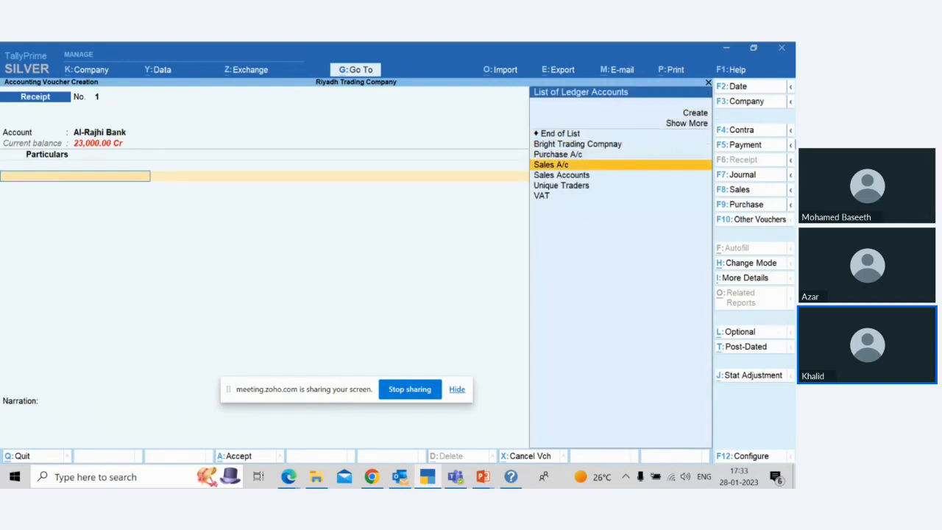
pyautogui.press('Down')
pyautogui.press('Down')
pyautogui.press('Return')
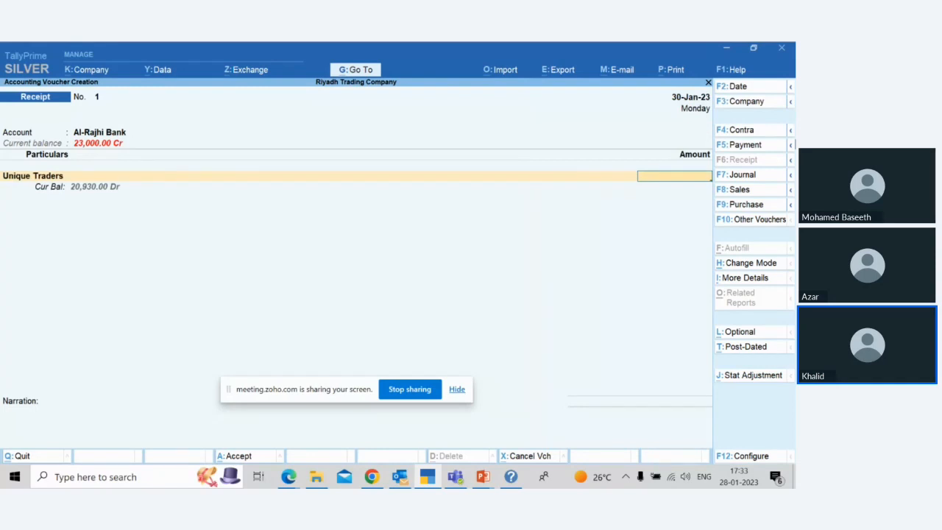
pyautogui.write('20')
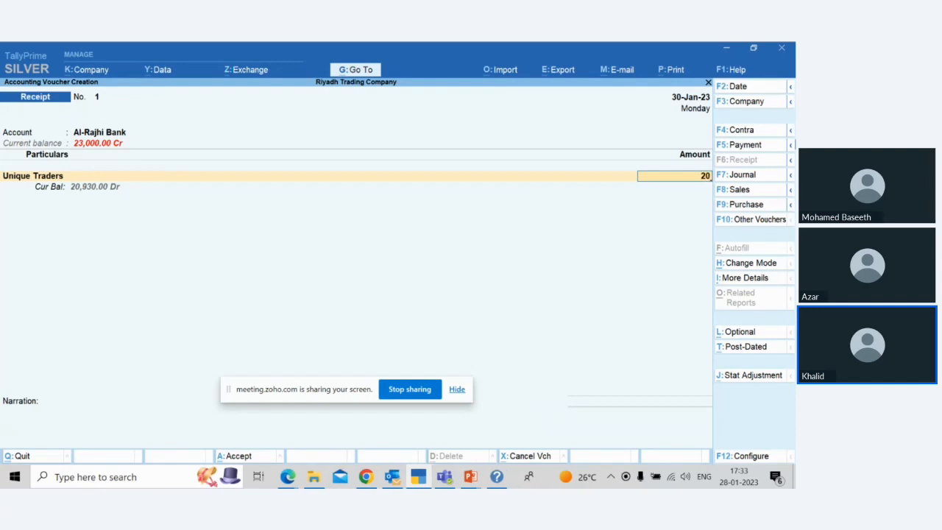
pyautogui.write('930')
pyautogui.press('Return')
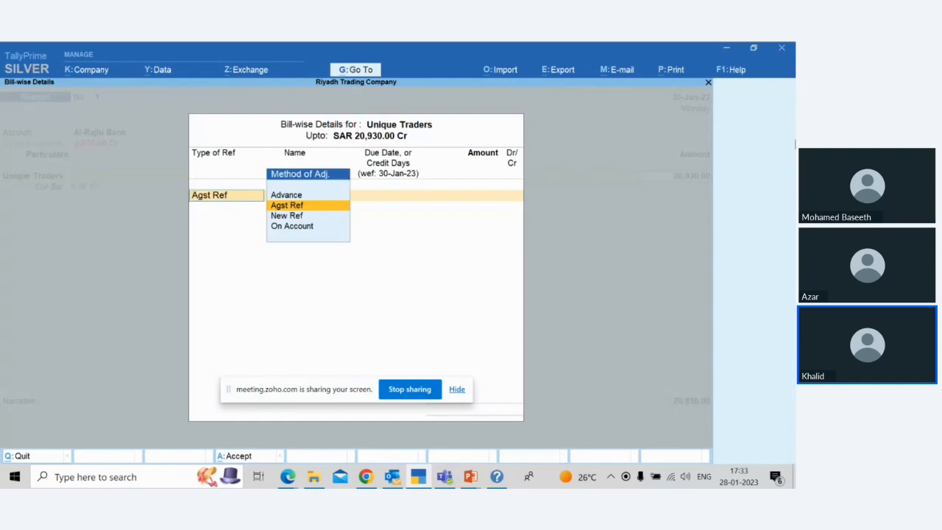
# Step: Allocate the full 20,930.00 receipt from Unique Traders as Agst Ref to bill 1
pyautogui.press('Return')
pyautogui.press('Return')
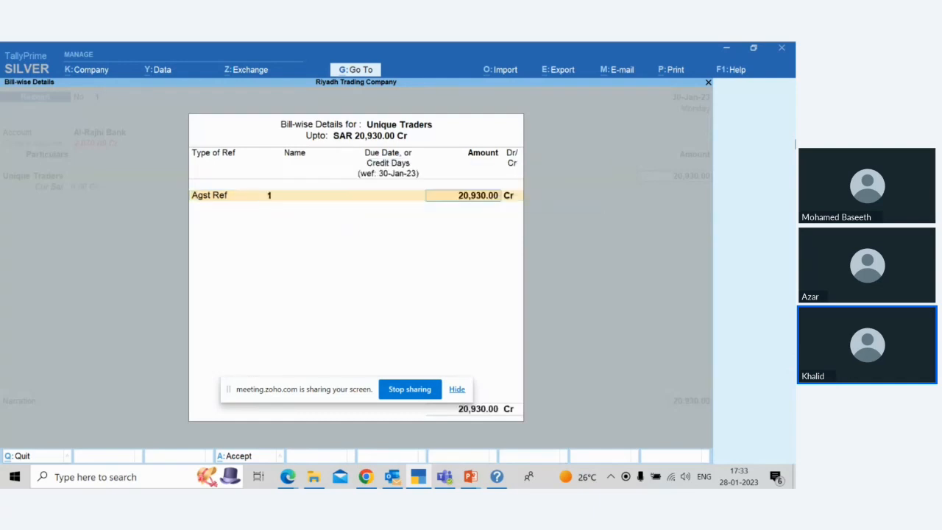
pyautogui.press('Return')
# Step: Accept the Al-Rajhi Bank allocation as Cheque/DD without an instrument number, save the receipt and leave voucher entry
pyautogui.press('Return')
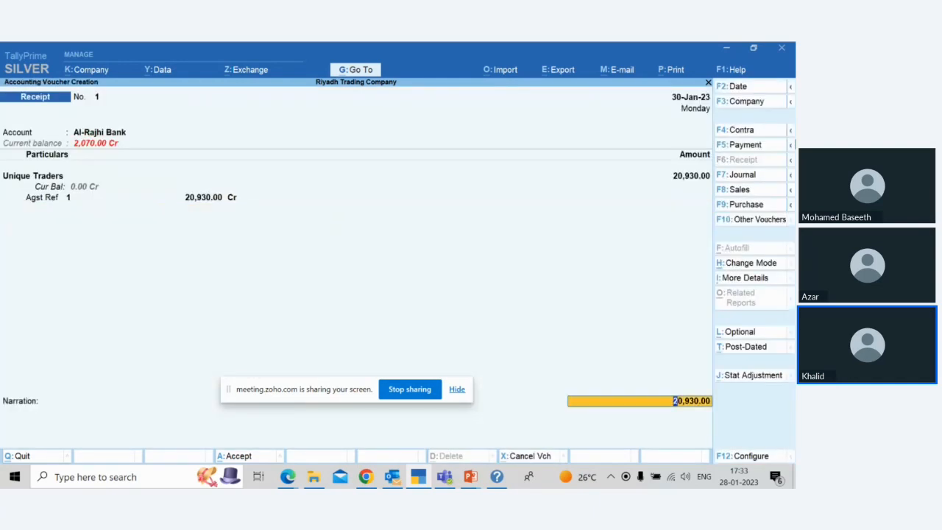
pyautogui.press('Return')
pyautogui.press('Return')
pyautogui.press('Return')
pyautogui.press('Return')
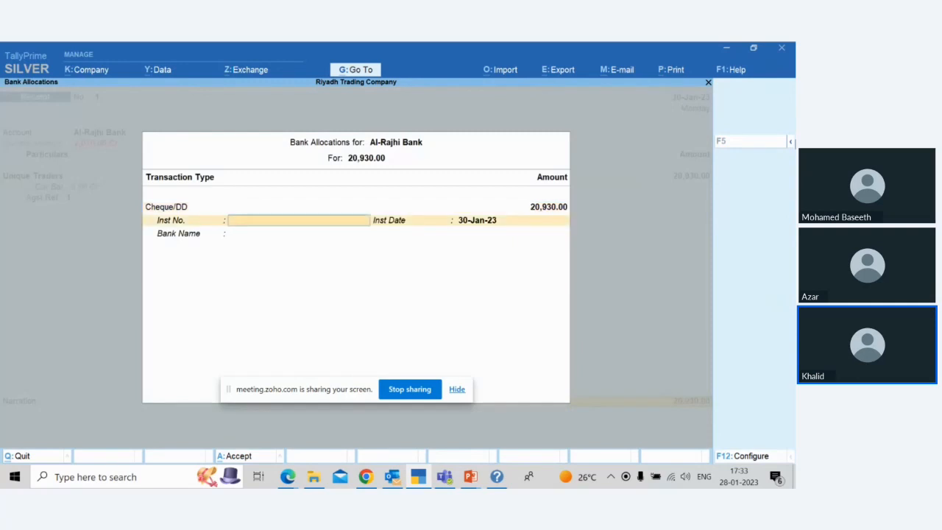
pyautogui.press('Return')
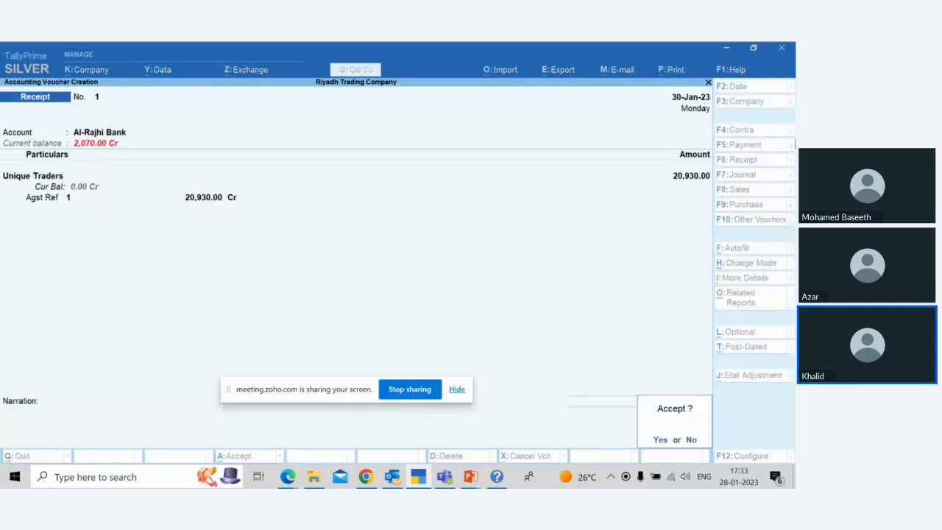
pyautogui.press('Return')
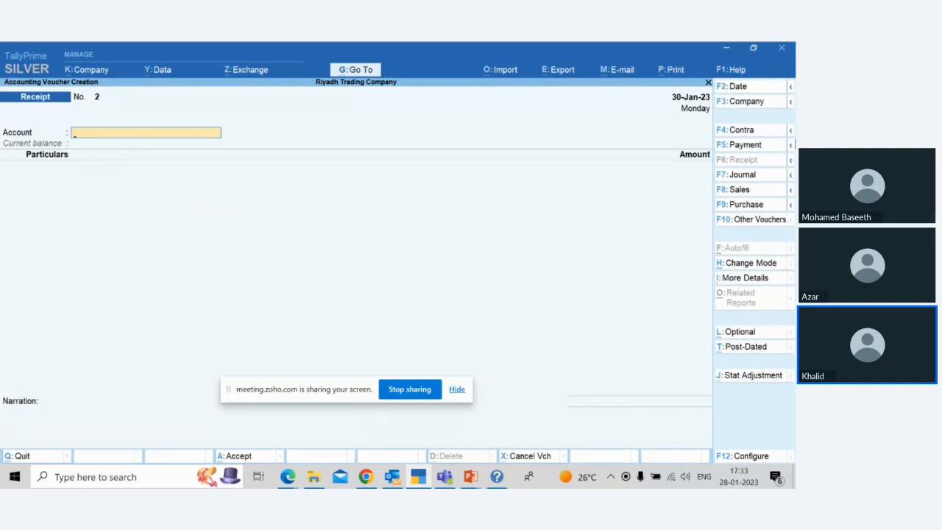
pyautogui.press('Escape')
pyautogui.press('y')
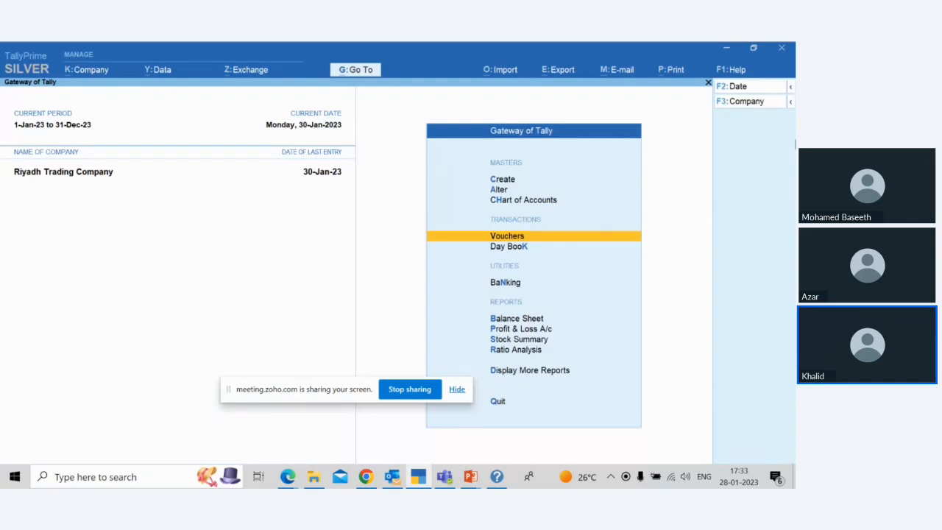
# Step: Open the Delivery Note Register from the inventory books
pyautogui.press('Down')
pyautogui.press('Down')
pyautogui.press('Down')
pyautogui.press('Down')
pyautogui.press('Down')
pyautogui.press('Down')
pyautogui.press('Down')
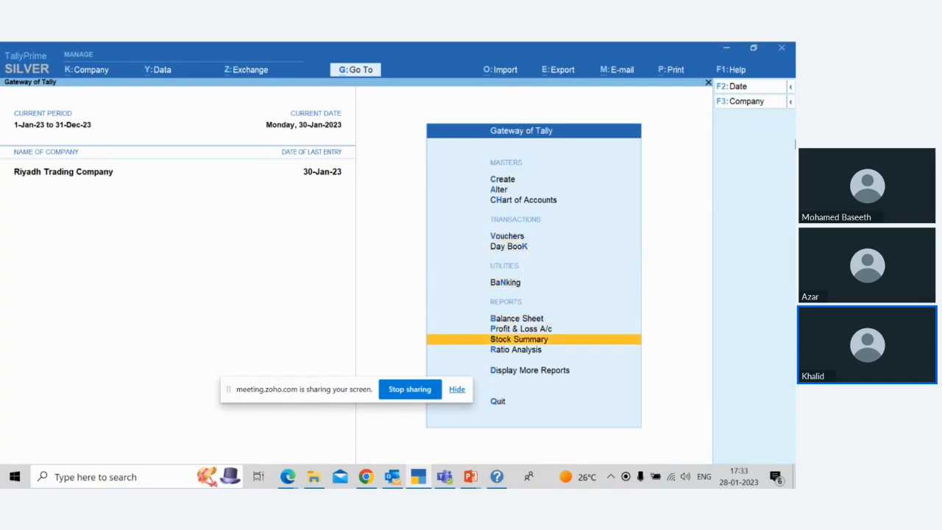
pyautogui.press('Return')
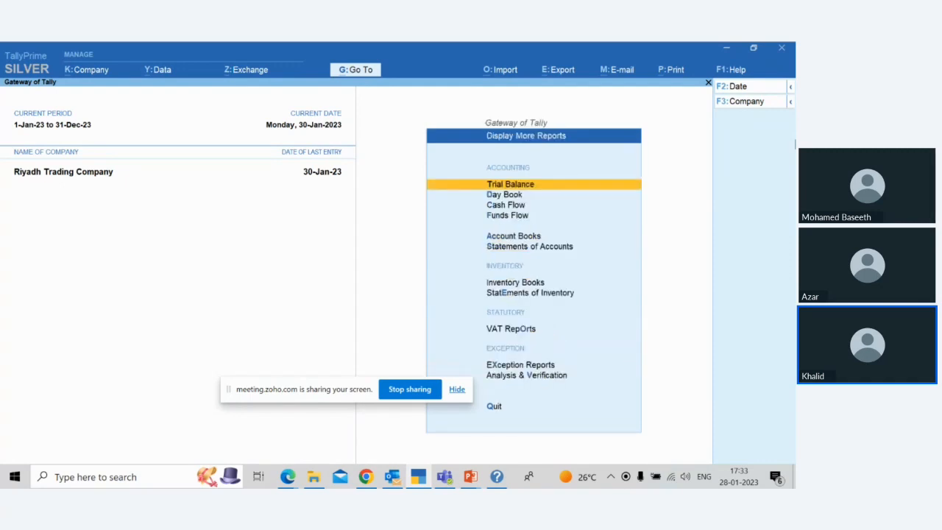
pyautogui.press('Down')
pyautogui.press('Down')
pyautogui.press('Down')
pyautogui.press('Down')
pyautogui.press('Down')
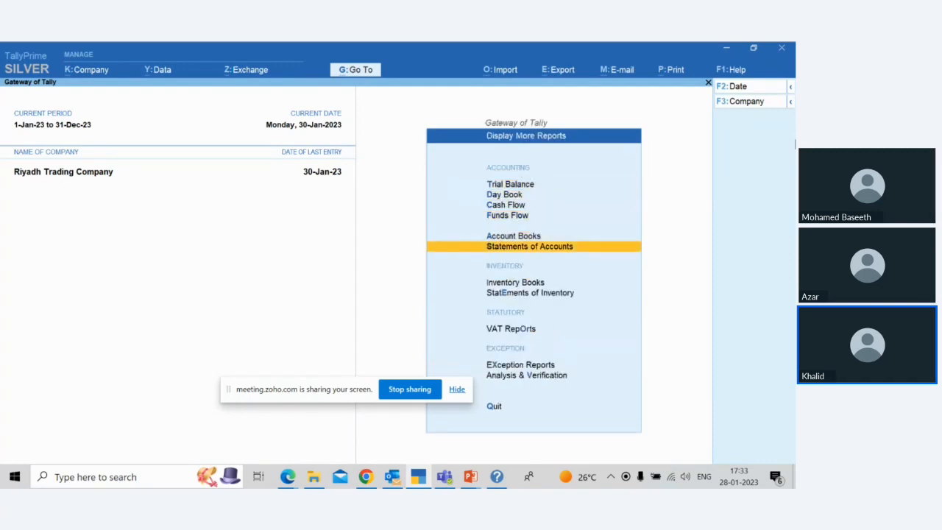
pyautogui.press('Down')
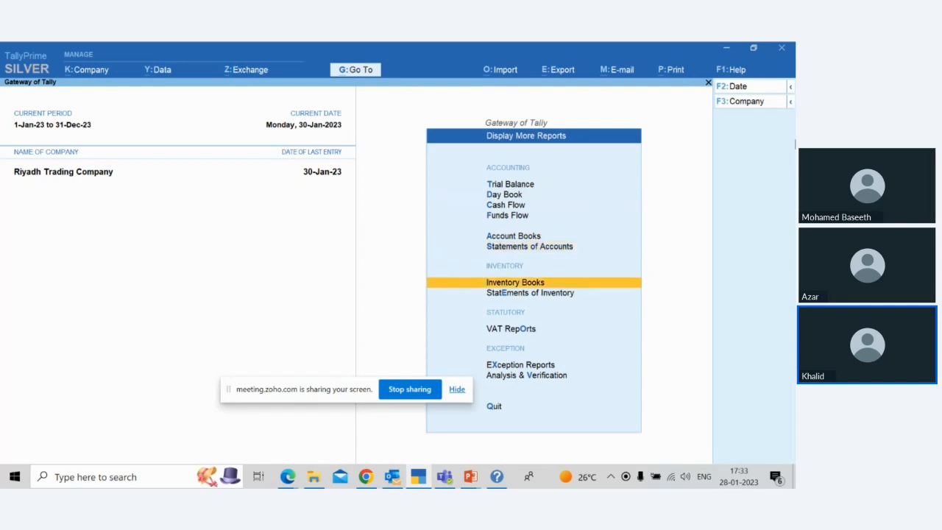
pyautogui.press('Return')
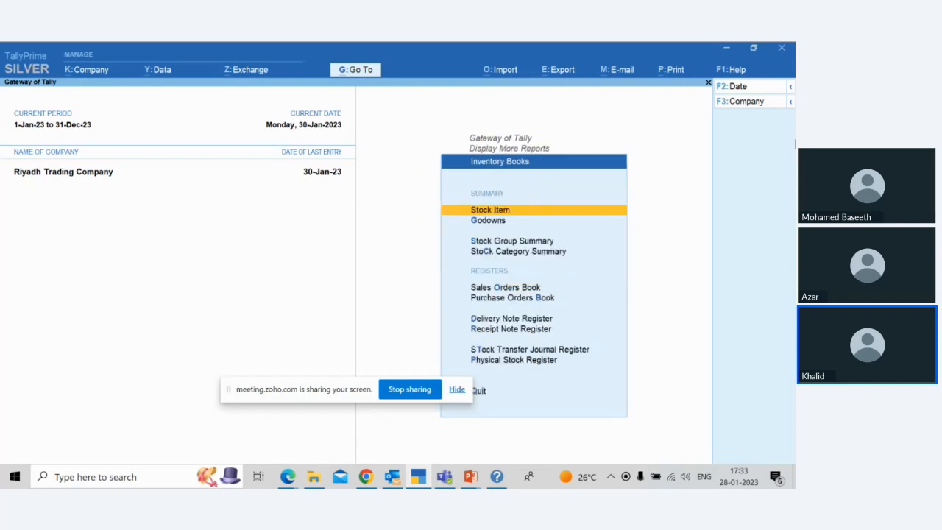
pyautogui.press('Down')
pyautogui.press('Down')
pyautogui.press('Down')
pyautogui.press('Down')
pyautogui.press('Down')
pyautogui.press('Down')
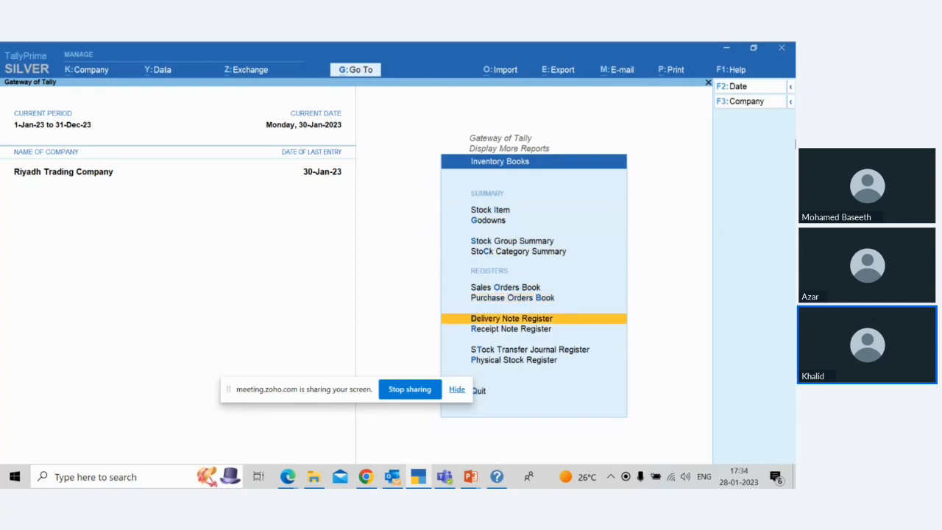
pyautogui.press('Return')
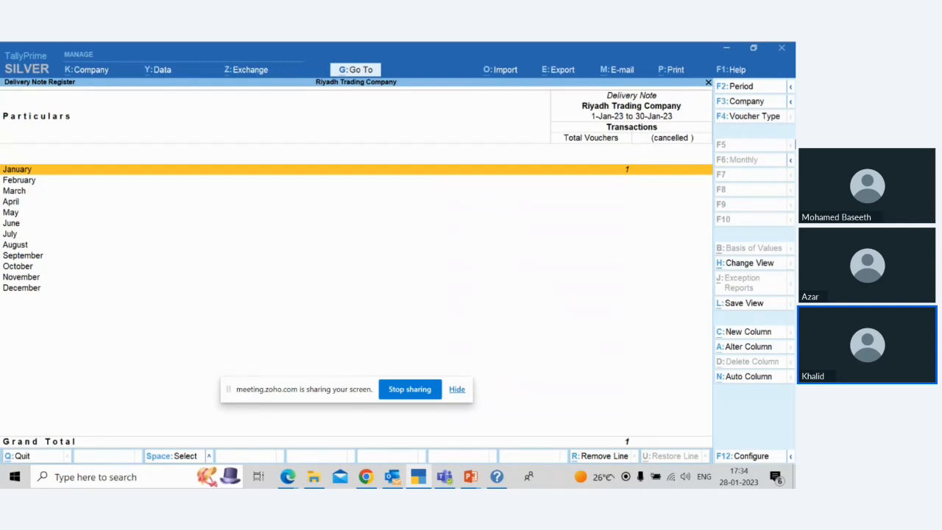
# Step: Review the January delivery note for 5Amp Modular Switch - White, leave it without saving and exit the inventory books
pyautogui.press('Return')
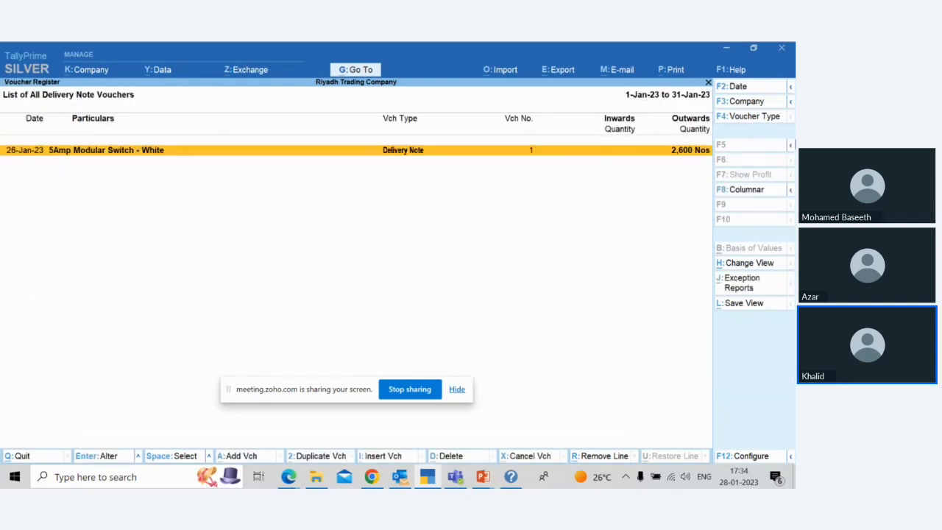
pyautogui.press('Return')
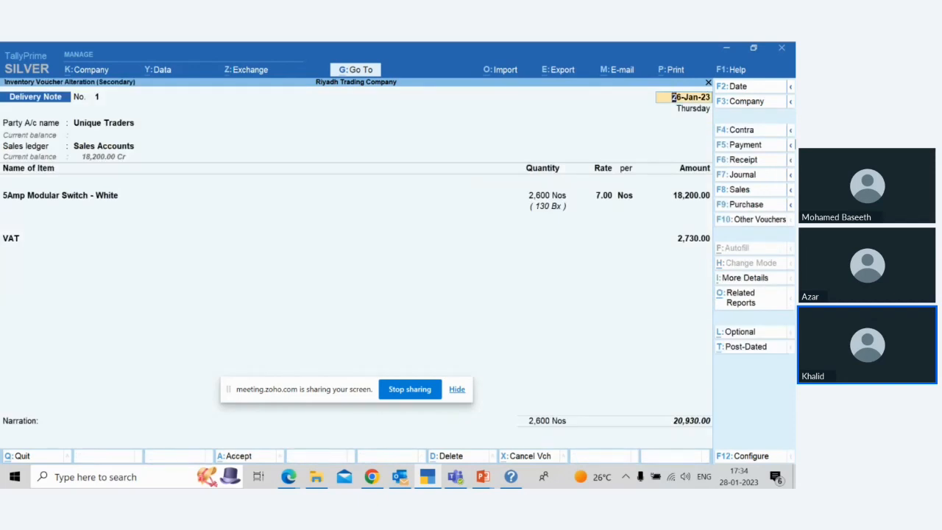
pyautogui.press('BackSpace')
pyautogui.press('Escape')
pyautogui.press('Return')
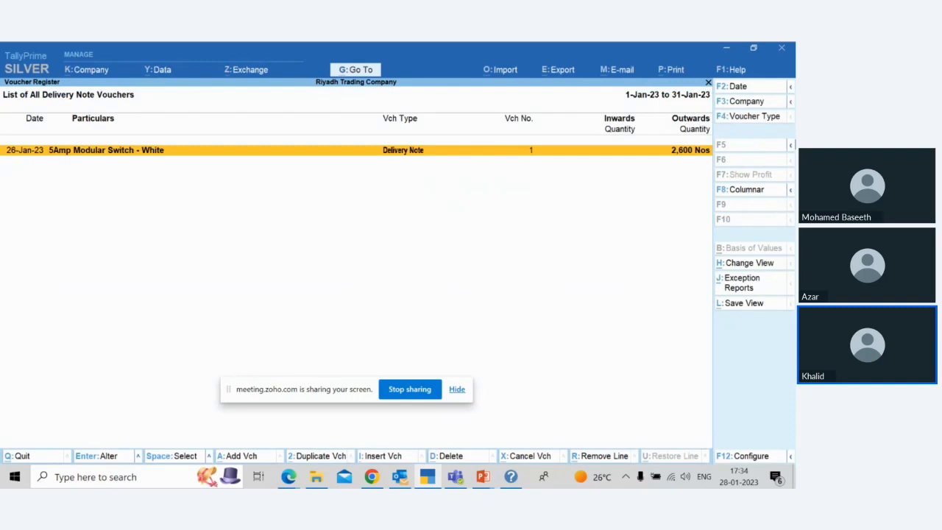
pyautogui.press('Escape')
pyautogui.press('Escape')
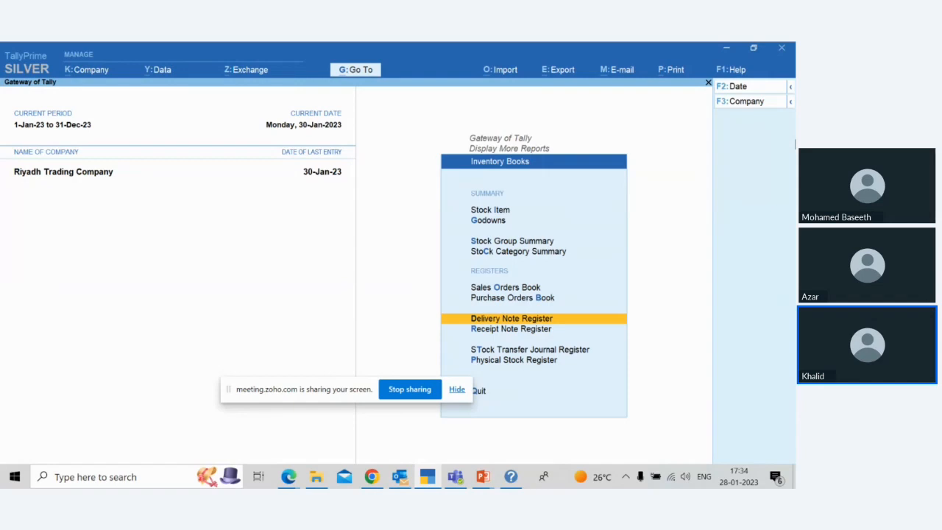
pyautogui.press('Escape')
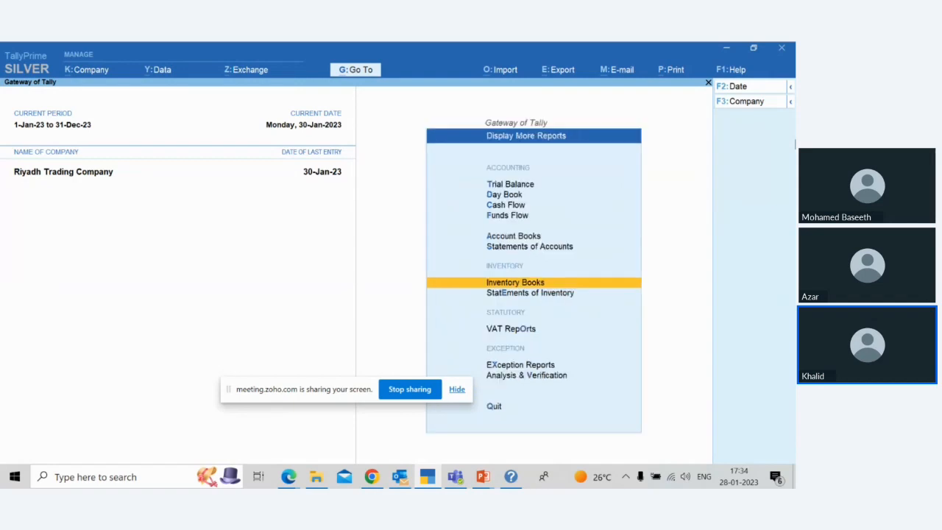
# Step: Open the Sales Register from the account books
pyautogui.press('Up')
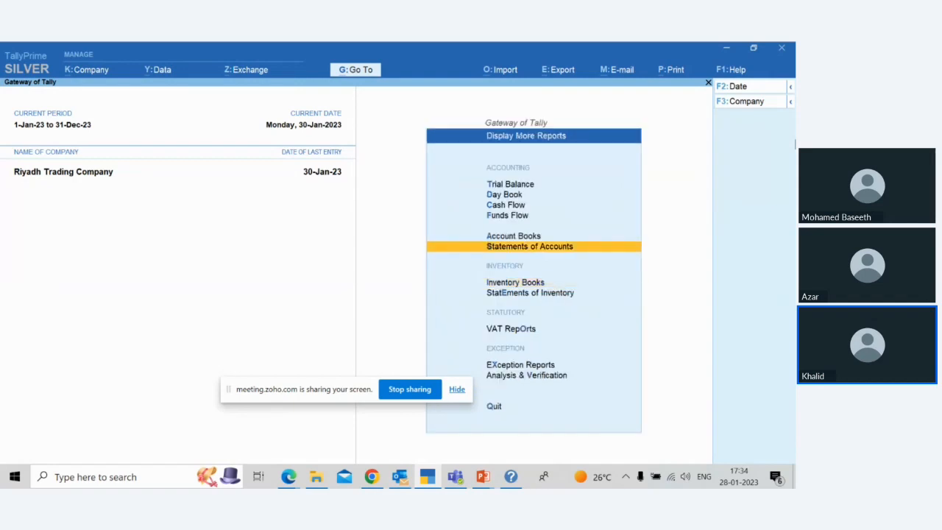
pyautogui.press('Up')
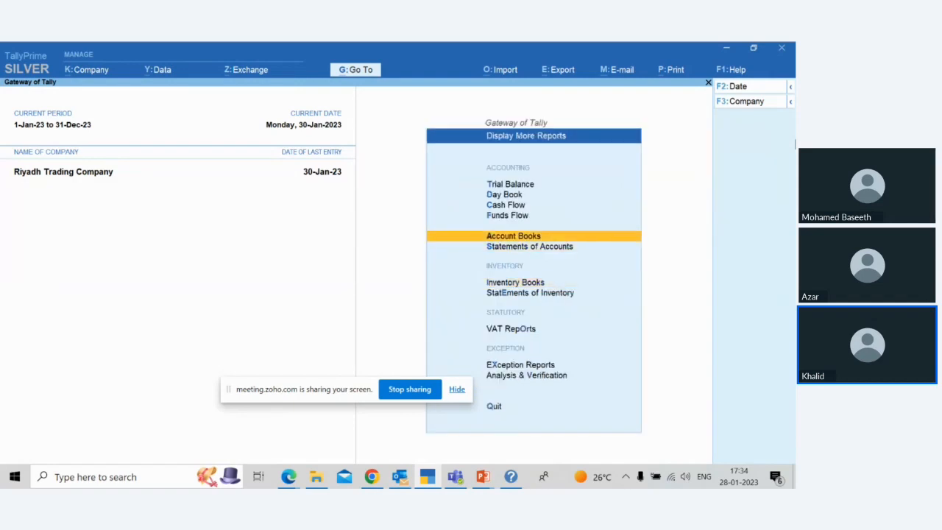
pyautogui.press('Return')
pyautogui.press('Down')
pyautogui.press('Down')
pyautogui.press('Down')
pyautogui.press('Down')
pyautogui.press('Down')
pyautogui.press('Down')
pyautogui.press('Down')
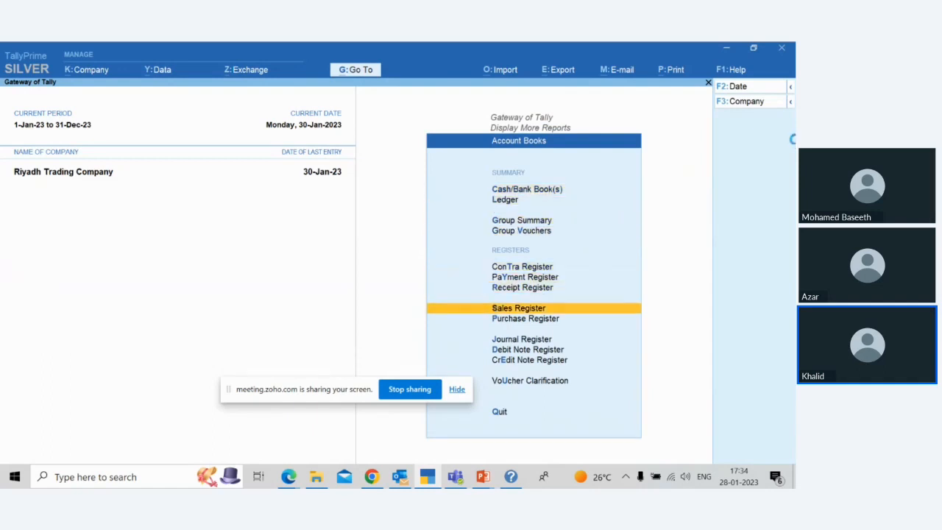
pyautogui.press('Return')
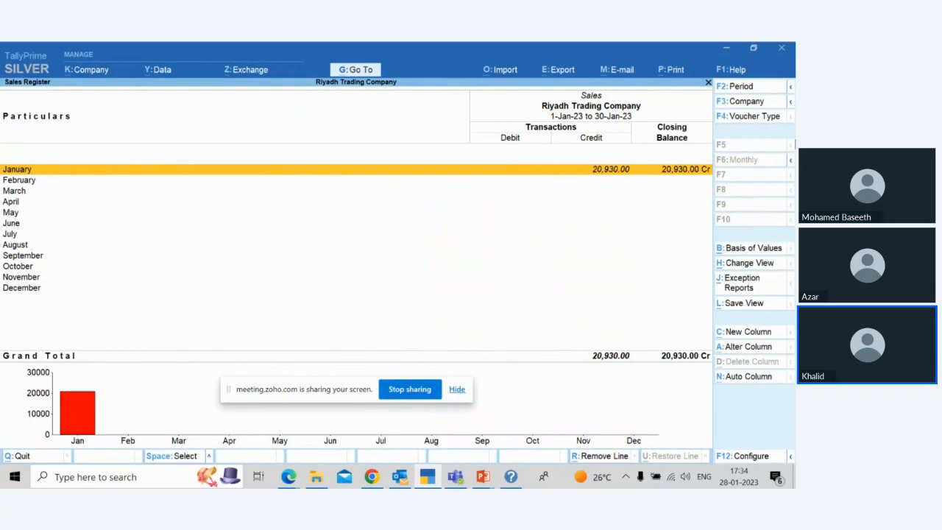
# Step: Review the January sales voucher for Unique Traders, quit it without saving and exit the account books
pyautogui.press('Return')
pyautogui.press('Escape')
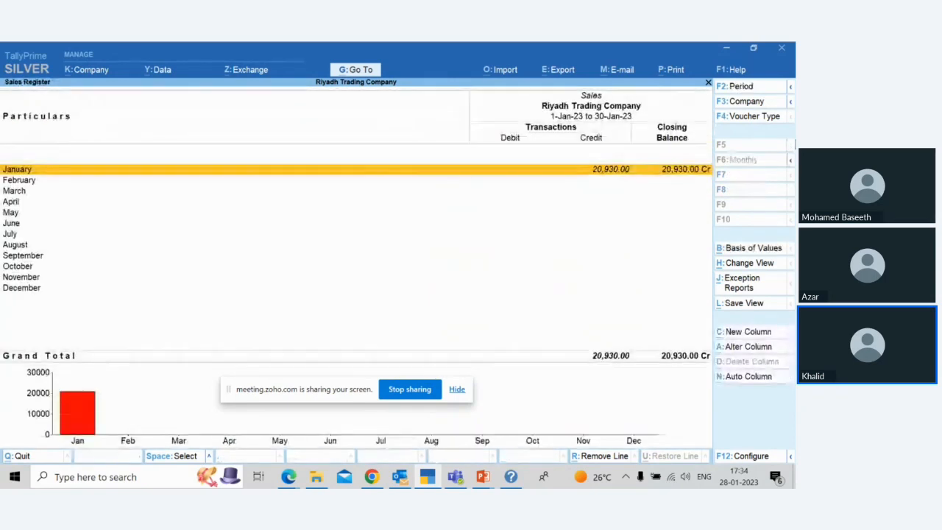
pyautogui.press('Return')
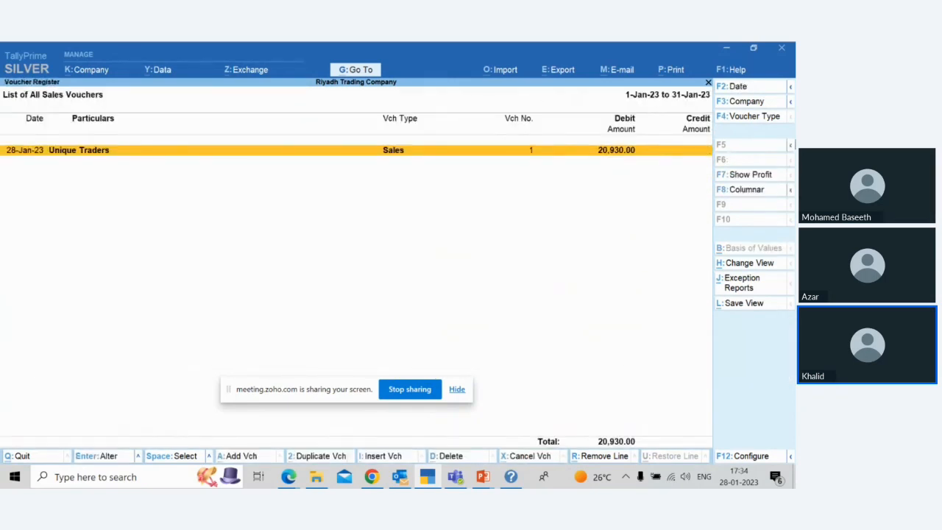
pyautogui.press('Return')
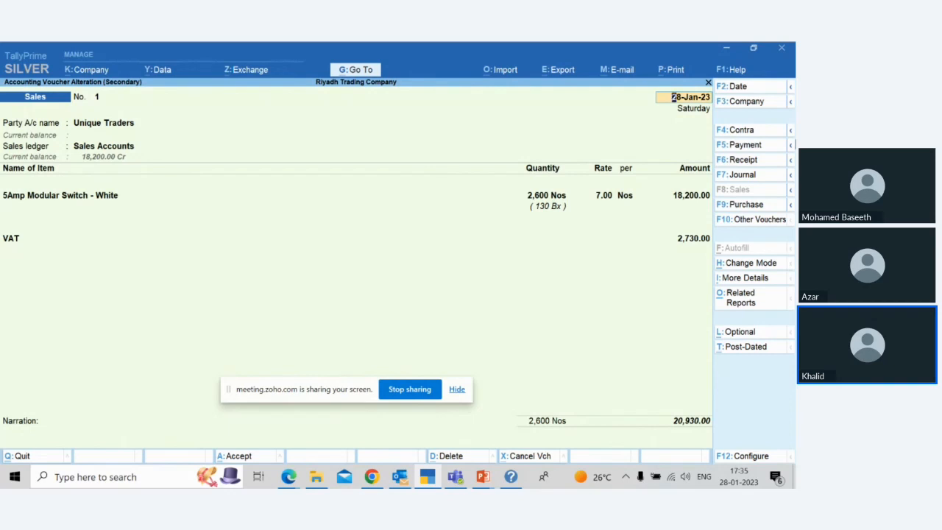
pyautogui.press('BackSpace')
pyautogui.press('Escape')
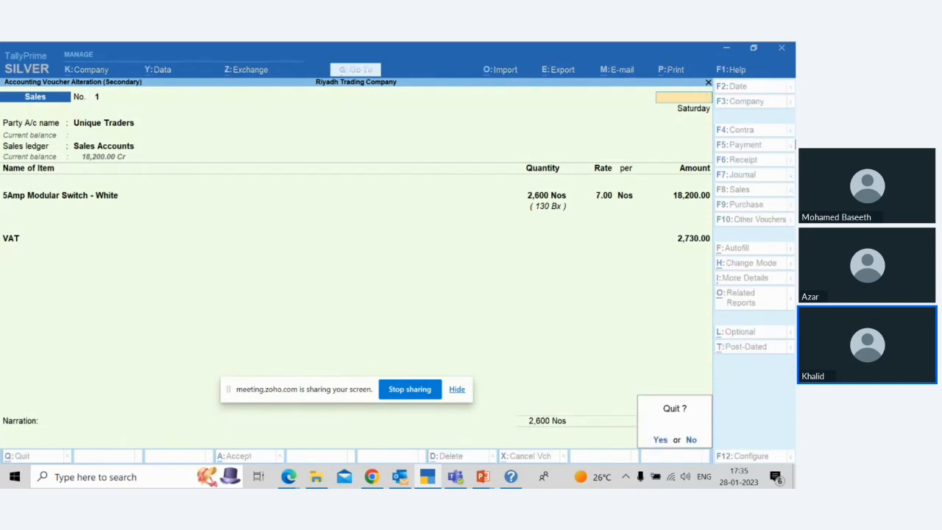
pyautogui.press('Return')
pyautogui.press('Escape')
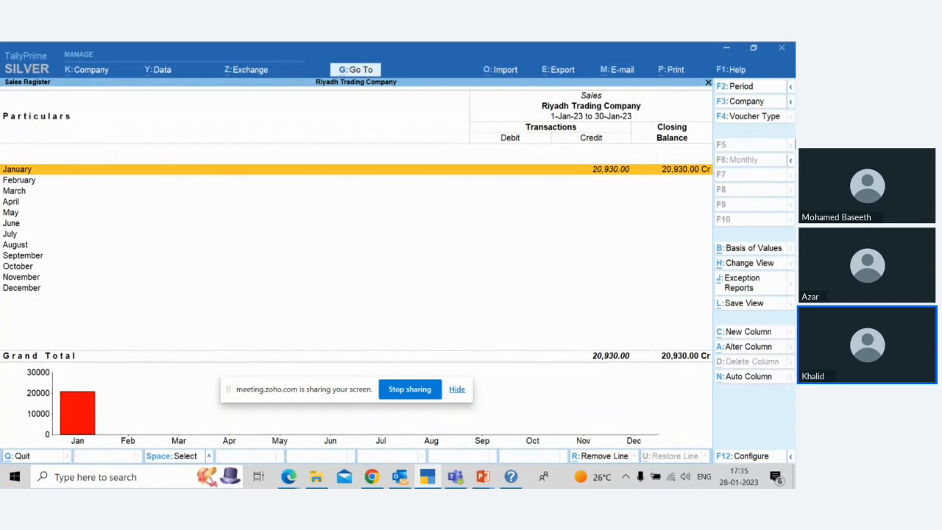
pyautogui.press('Escape')
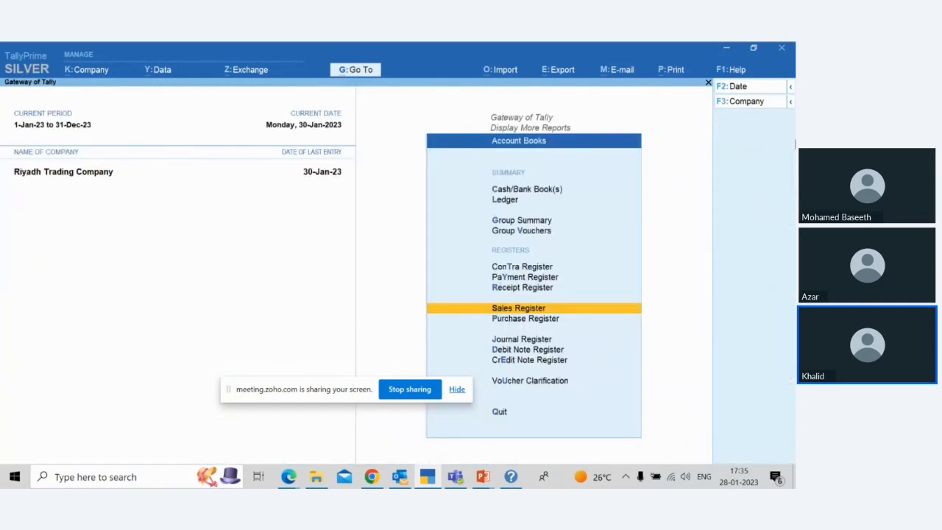
pyautogui.press('Escape')
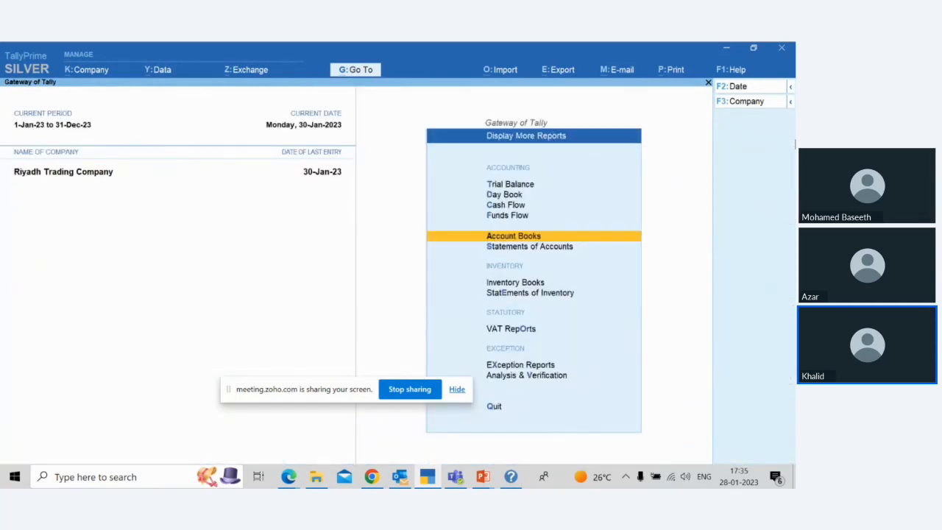
# Step: Open the monthly stock summary of 5Amp Modular Switch - White from the inventory books
pyautogui.press('Down')
pyautogui.press('Down')
pyautogui.press('Return')
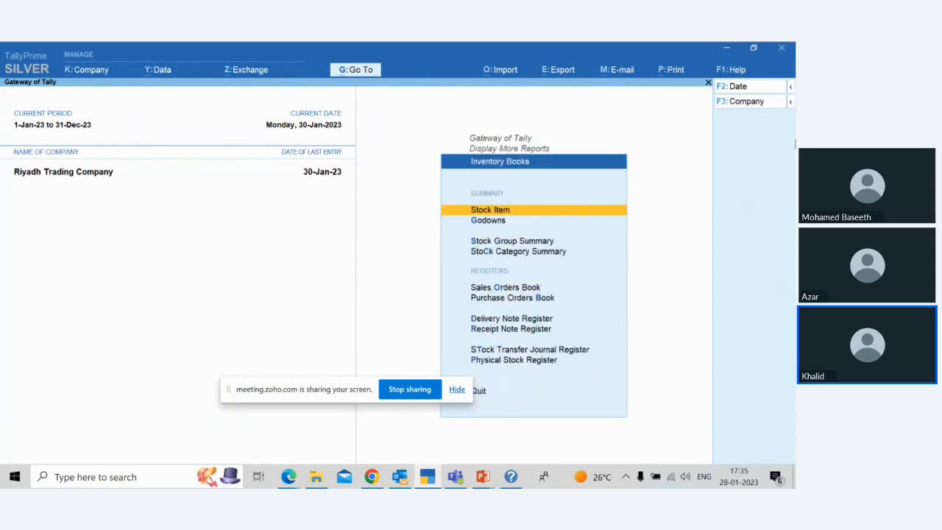
pyautogui.press('Return')
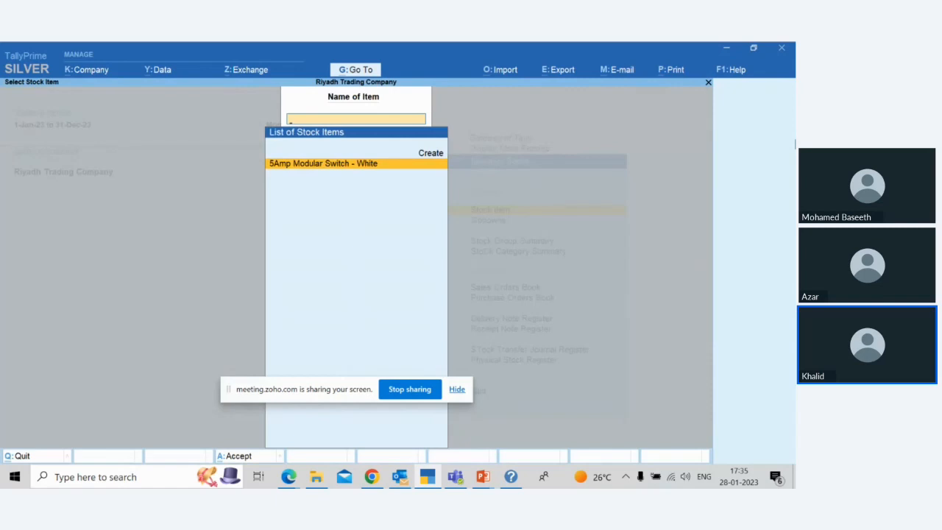
pyautogui.press('Return')
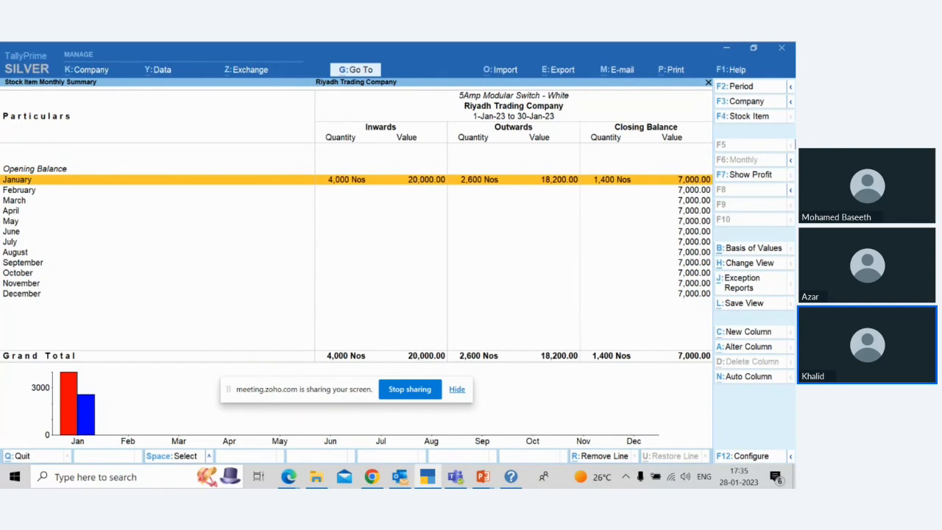
# Step: Examine the January purchase and sales movements of 5Amp Modular Switch - White, then exit the inventory books
pyautogui.press('Return')
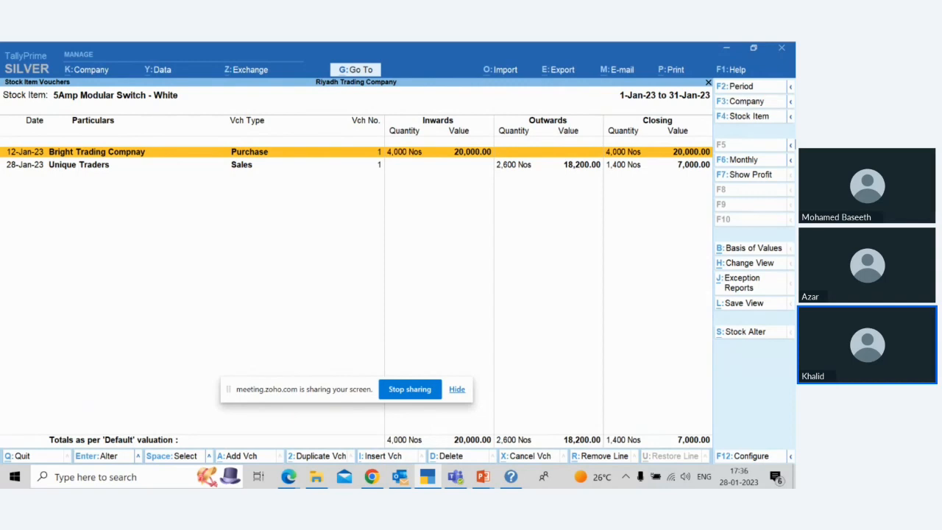
pyautogui.press('Escape')
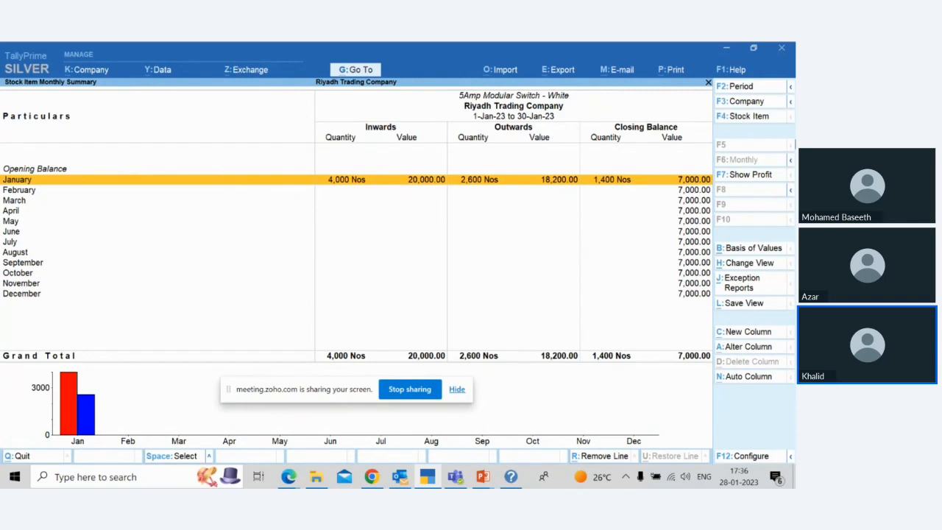
pyautogui.press('Return')
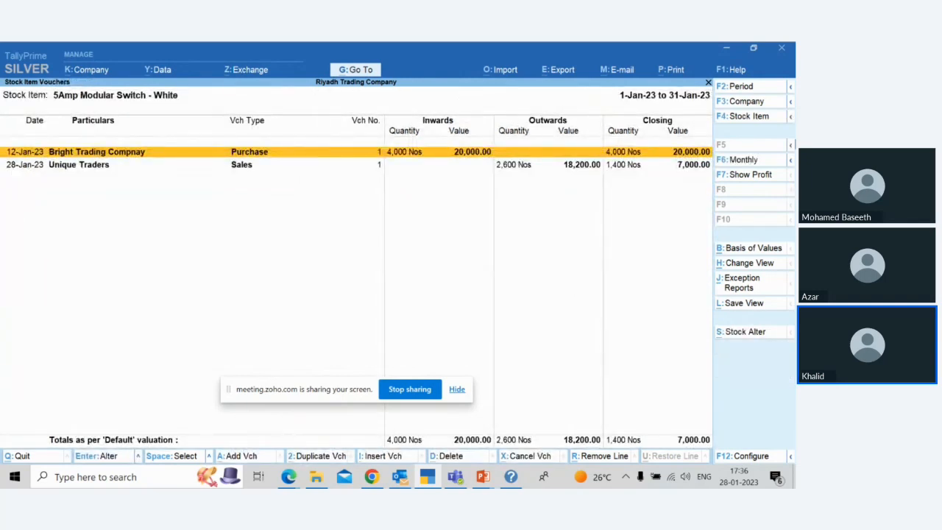
pyautogui.press('Down')
pyautogui.press('Up')
pyautogui.press('Down')
pyautogui.press('Up')
pyautogui.press('Down')
pyautogui.press('Escape')
pyautogui.press('Escape')
pyautogui.press('Escape')
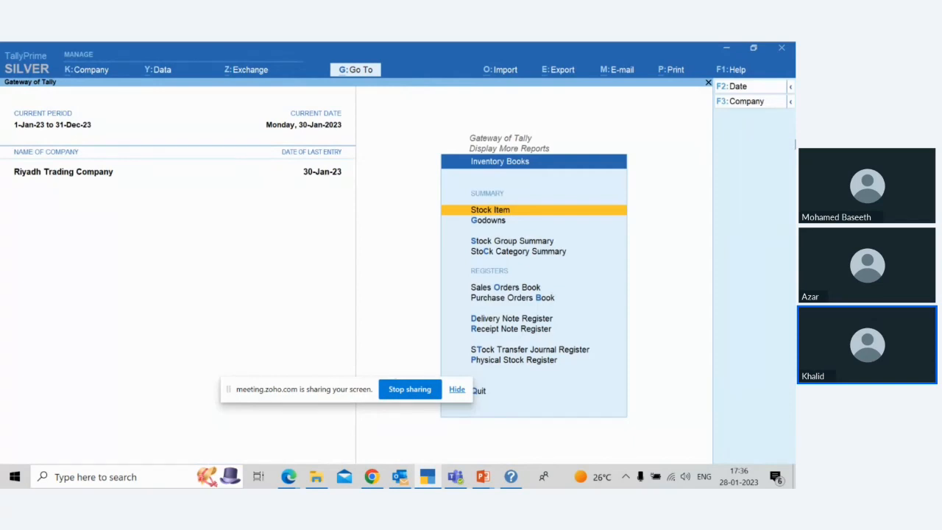
pyautogui.press('Escape')
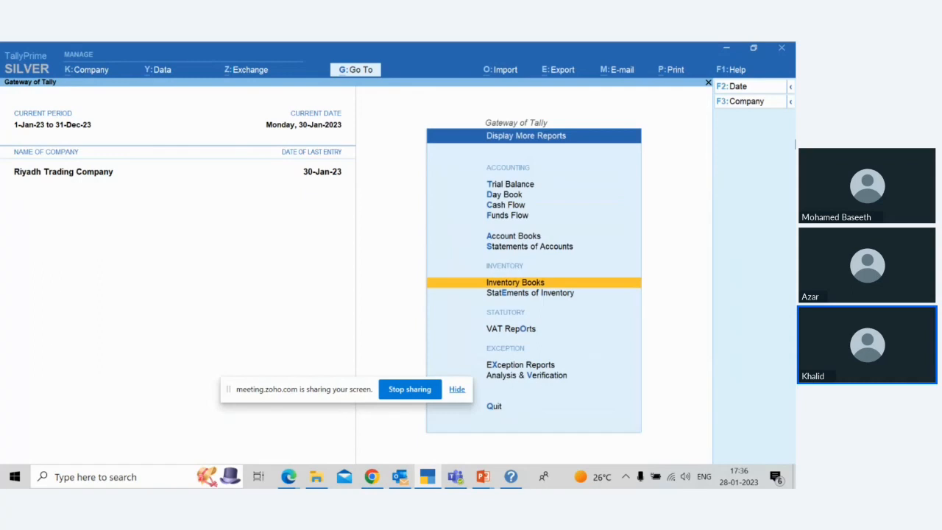
# Step: Open the Sales Register from the account books
pyautogui.press('Up')
pyautogui.press('Up')
pyautogui.press('Down')
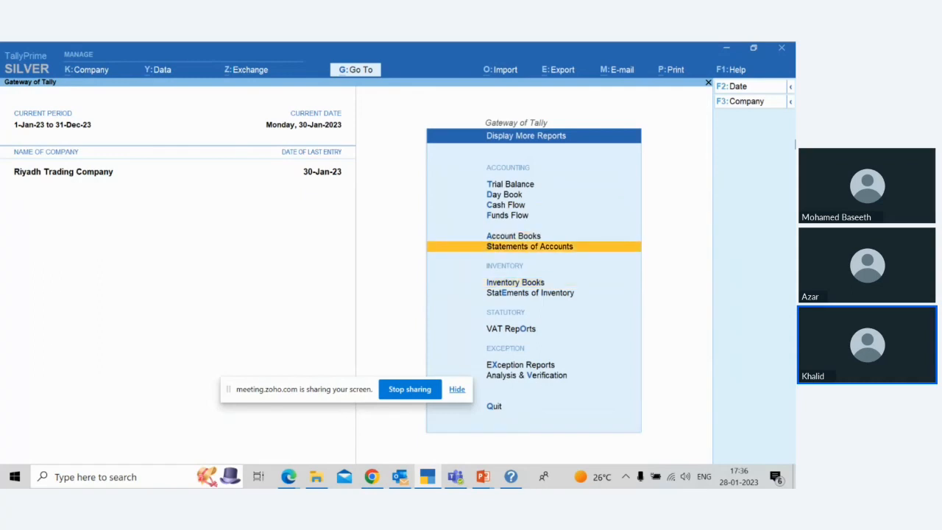
pyautogui.press('Return')
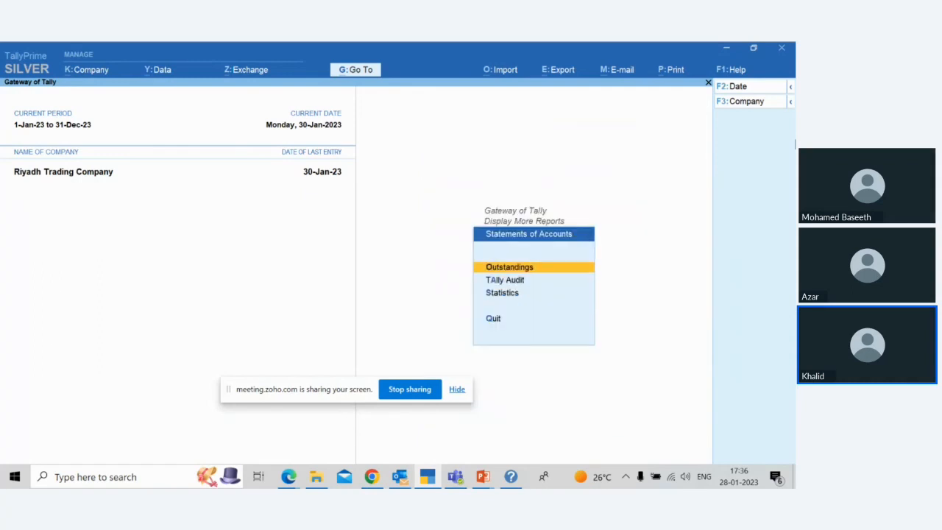
pyautogui.press('Escape')
pyautogui.press('Up')
pyautogui.press('Return')
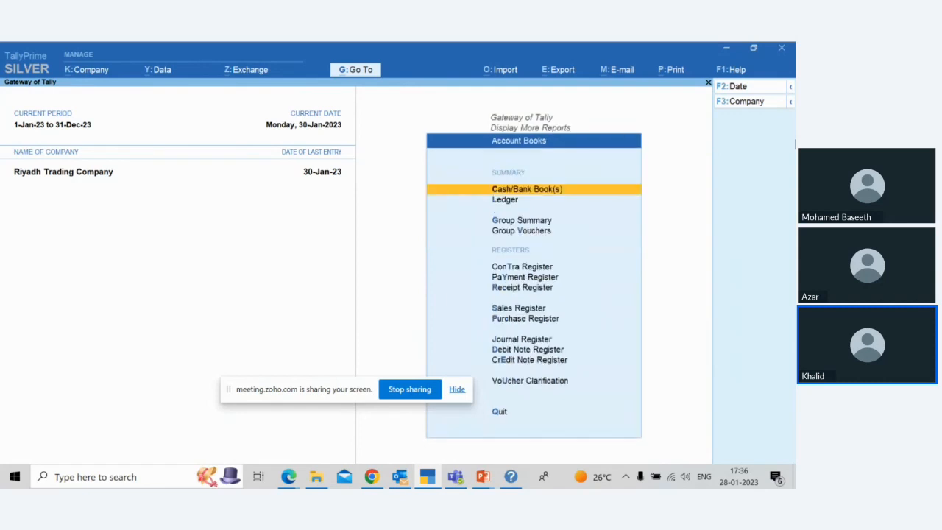
pyautogui.press('Down')
pyautogui.press('Down')
pyautogui.press('Down')
pyautogui.press('Down')
pyautogui.press('Down')
pyautogui.press('Down')
pyautogui.press('Down')
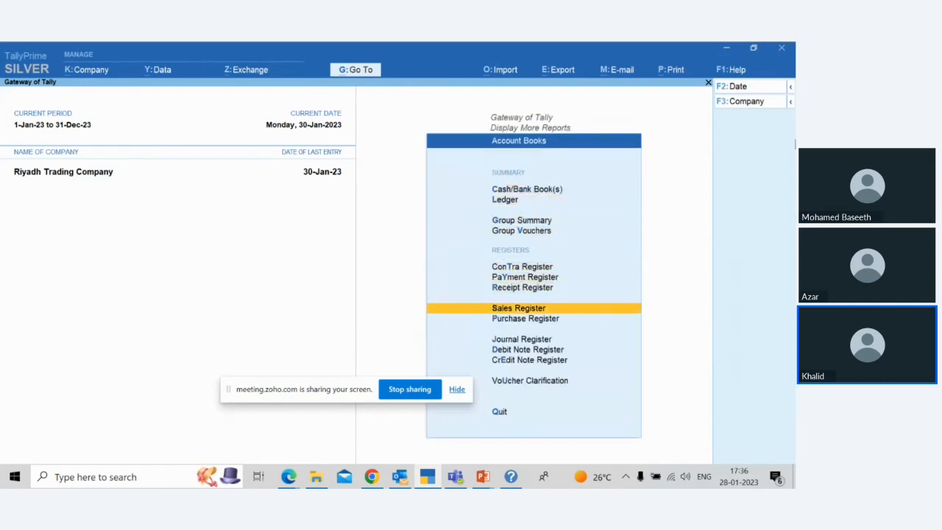
pyautogui.press('Return')
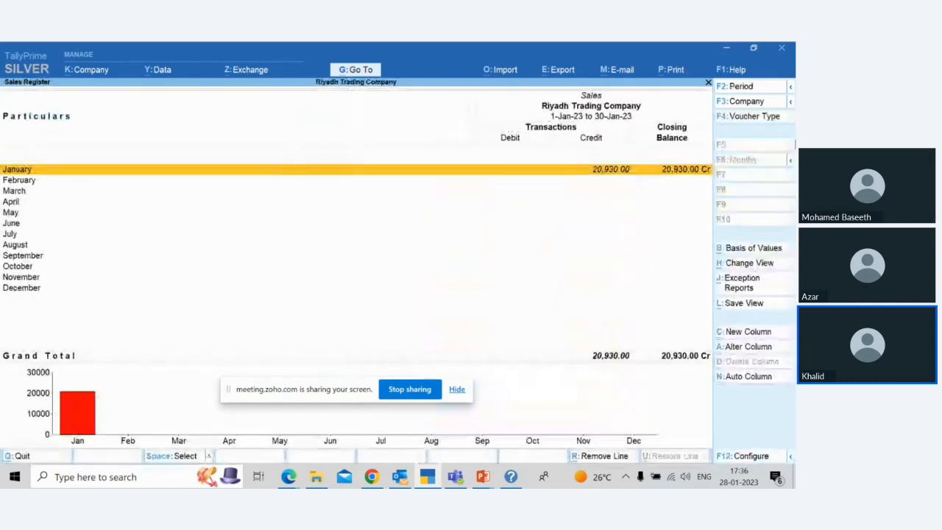
# Step: Review the January sales voucher for Unique Traders, then leave the Sales Register and the account books
pyautogui.press('Return')
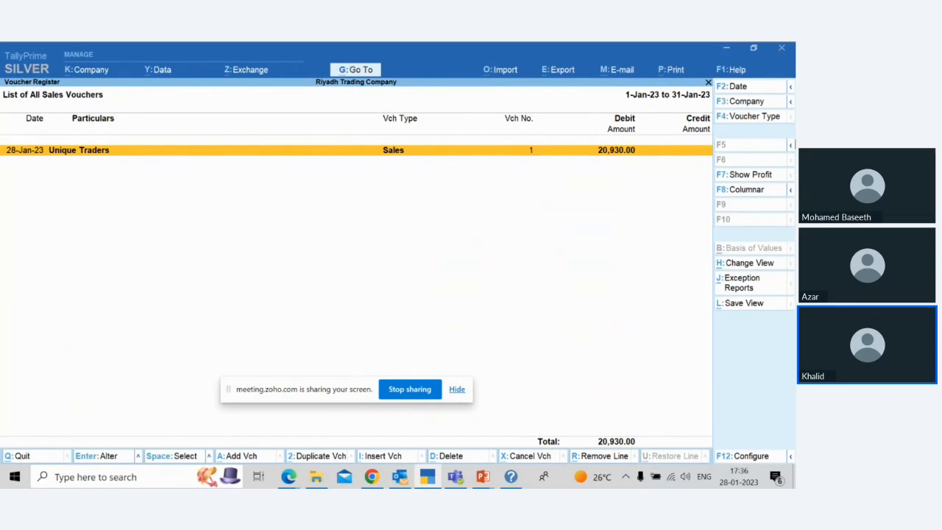
pyautogui.press('Return')
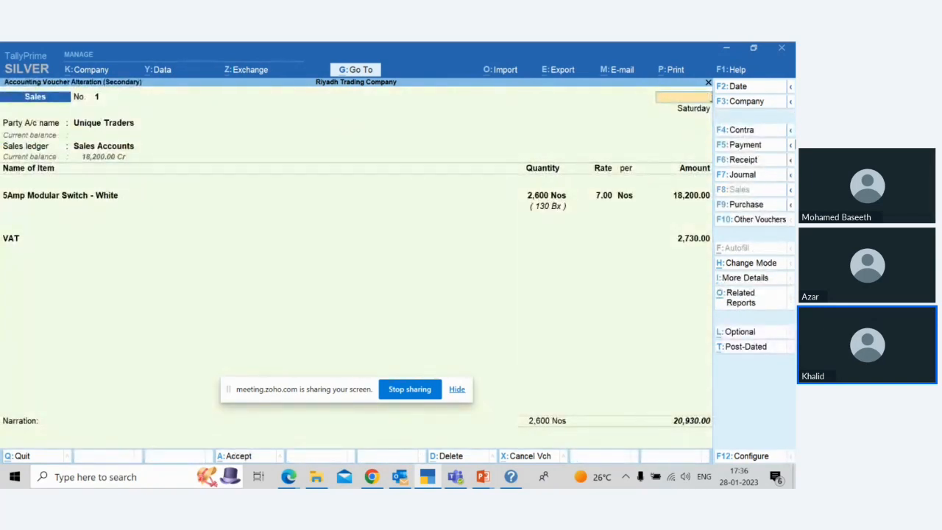
pyautogui.press('Escape')
pyautogui.press('Escape')
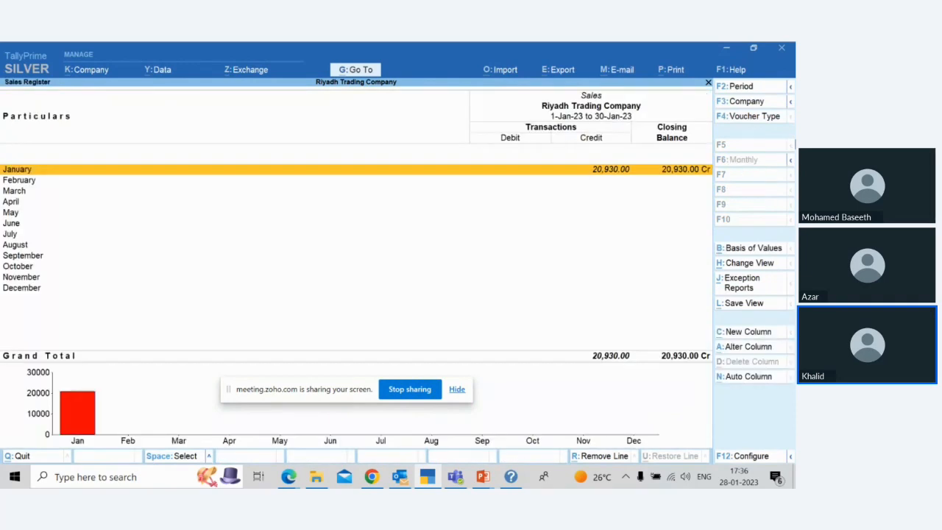
pyautogui.press('Escape')
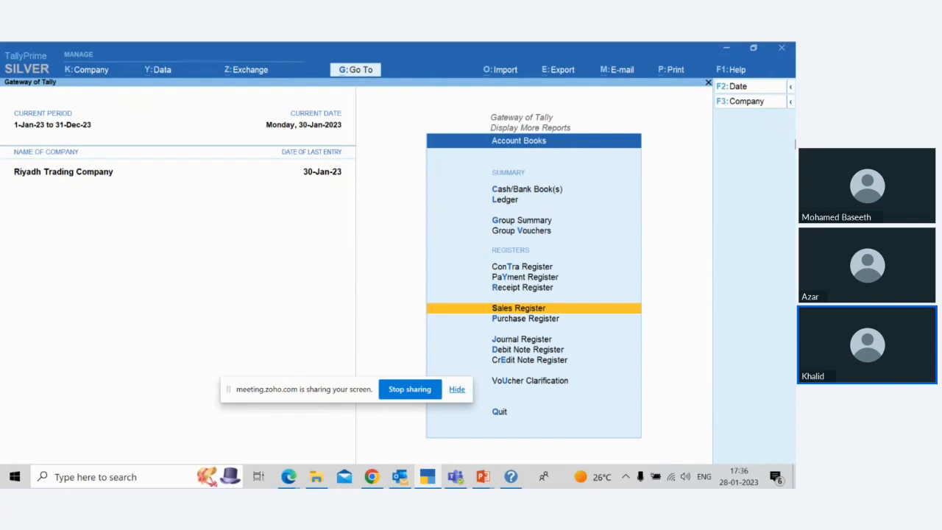
pyautogui.press('Escape')
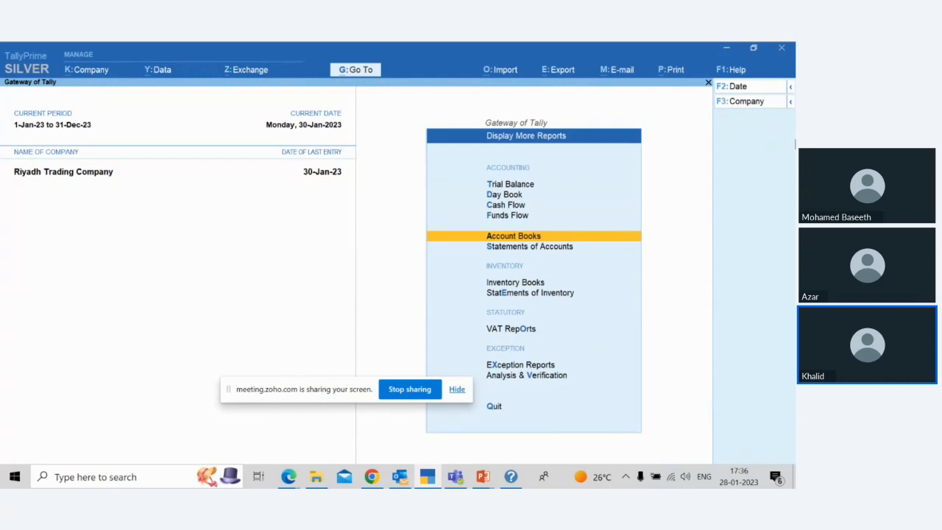
# Step: Open the ledger vouchers of Purchase A/c from the account books
pyautogui.press('Return')
pyautogui.press('Down')
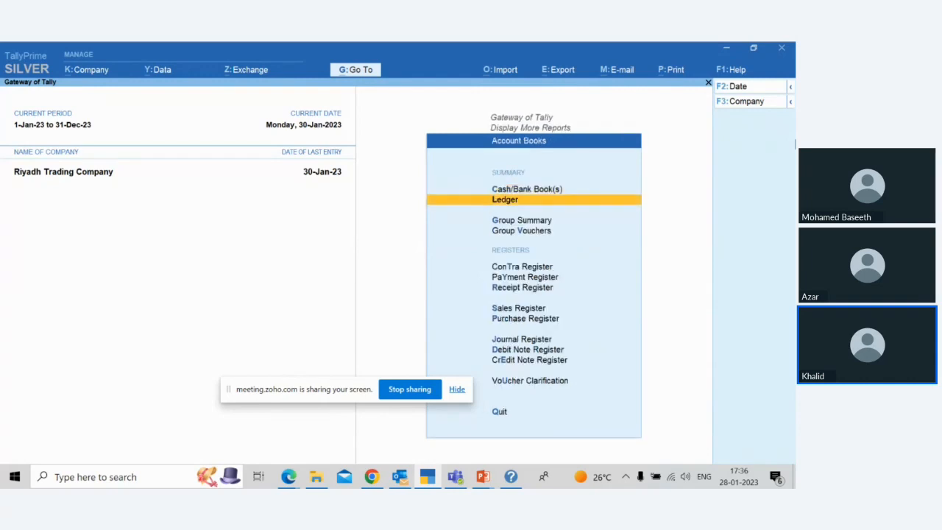
pyautogui.press('Return')
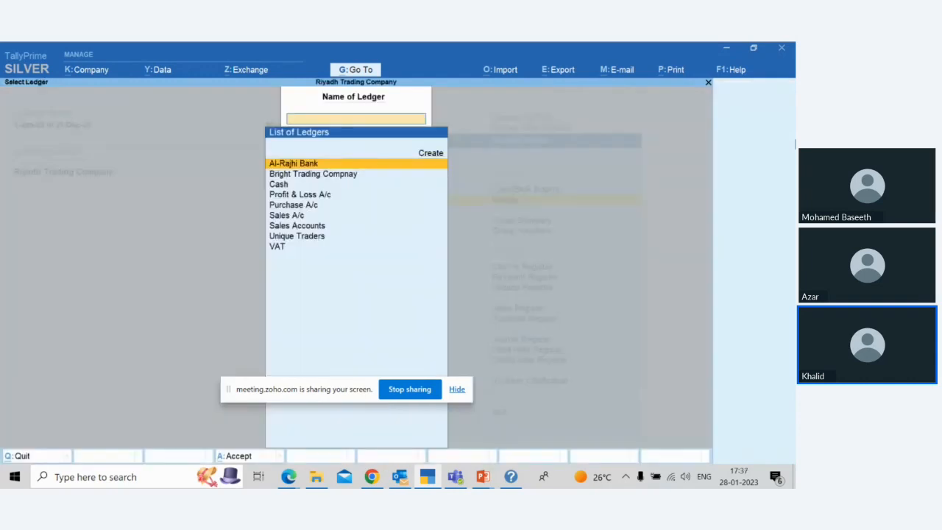
pyautogui.press('Down')
pyautogui.press('Down')
pyautogui.press('Down')
pyautogui.press('Down')
pyautogui.press('Down')
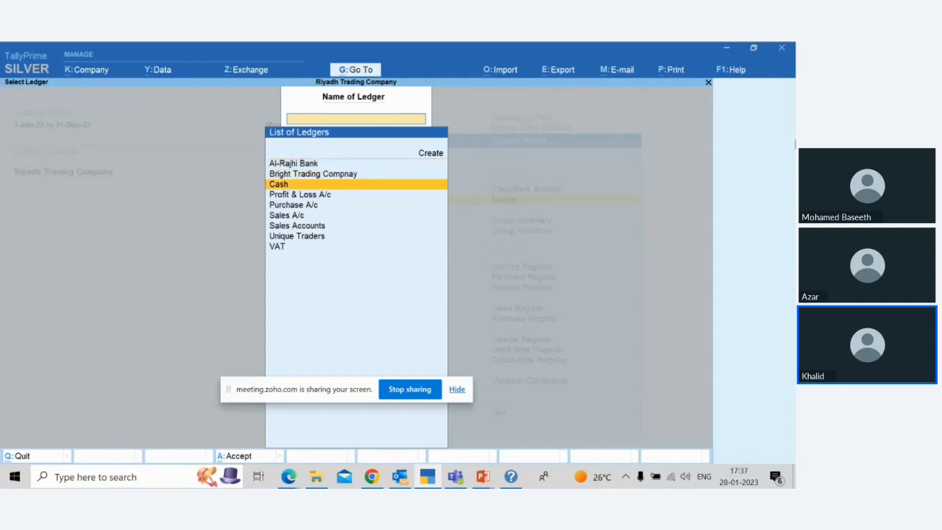
pyautogui.press('Up')
pyautogui.press('Up')
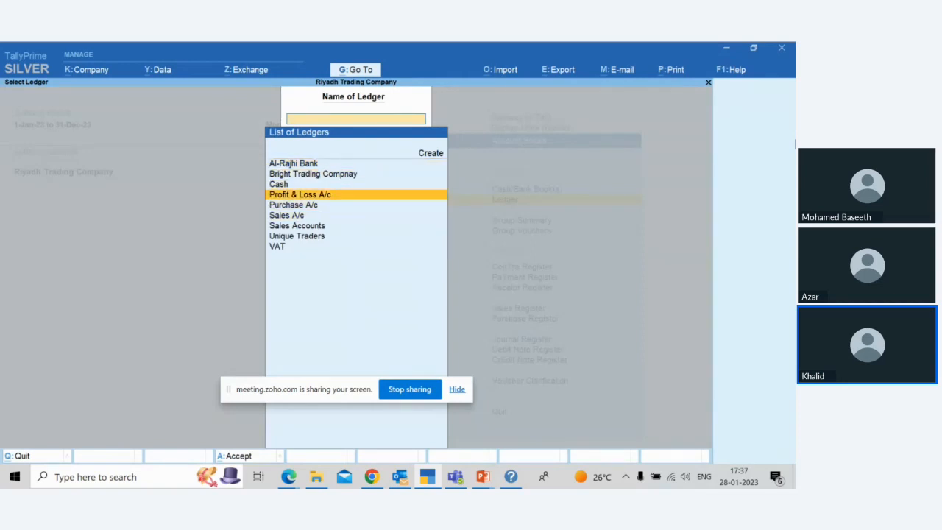
pyautogui.press('Down')
pyautogui.press('Return')
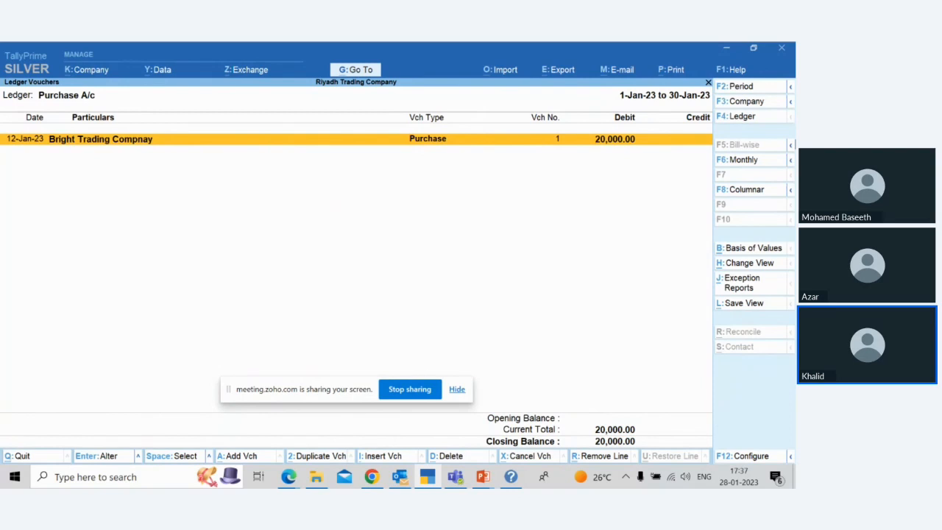
# Step: Review the Bright Trading Compnay purchase voucher, quit it without saving and close the Purchase A/c ledger
pyautogui.press('Return')
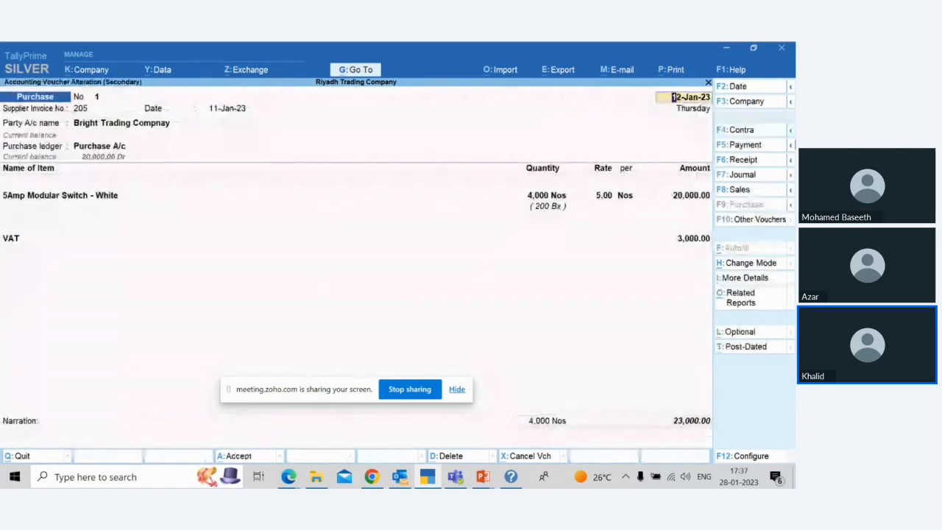
pyautogui.press('Escape')
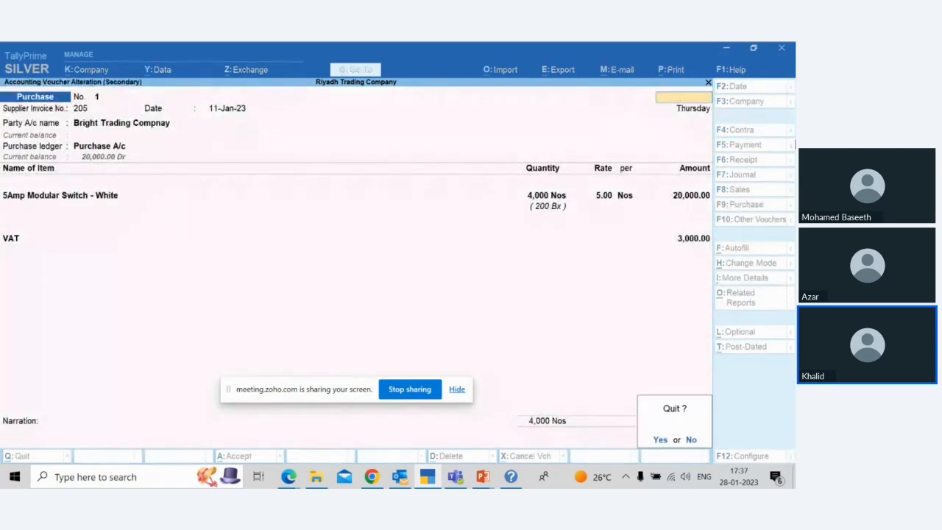
pyautogui.press('Return')
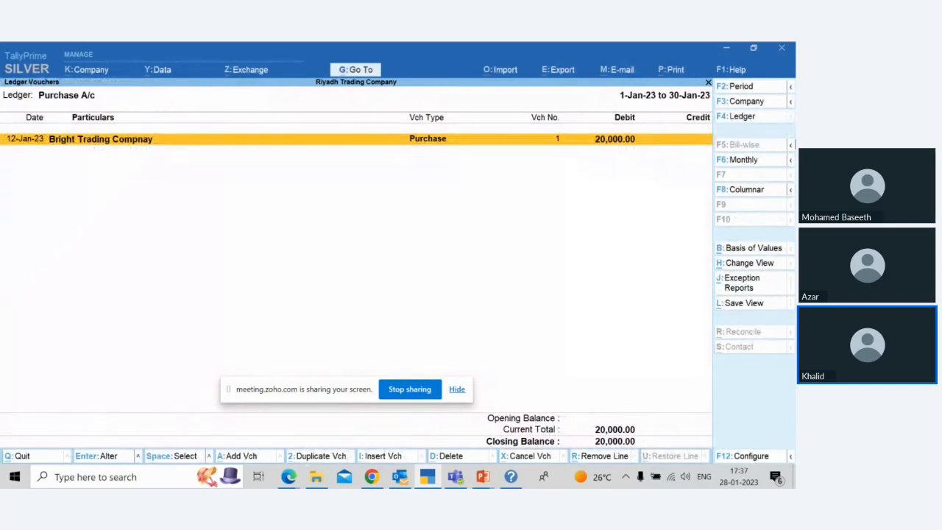
pyautogui.press('Escape')
pyautogui.press('Escape')
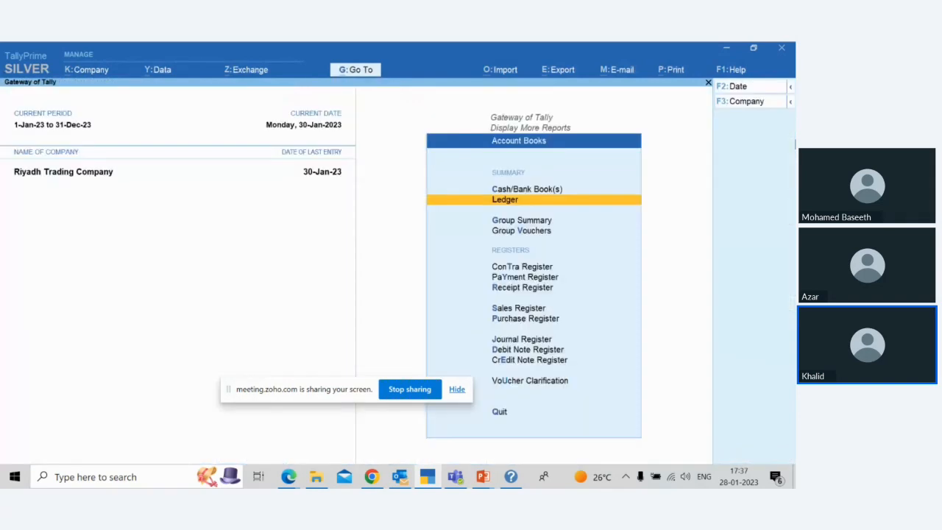
# Step: Open the ledger vouchers of Sales A/c
pyautogui.press('Return')
pyautogui.press('Down')
pyautogui.press('Down')
pyautogui.press('Down')
pyautogui.press('Down')
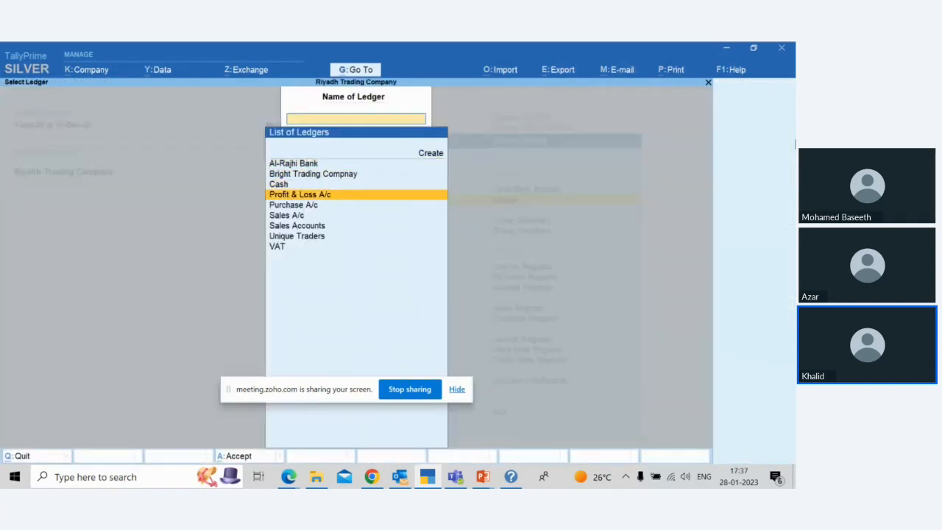
pyautogui.press('Down')
pyautogui.press('Return')
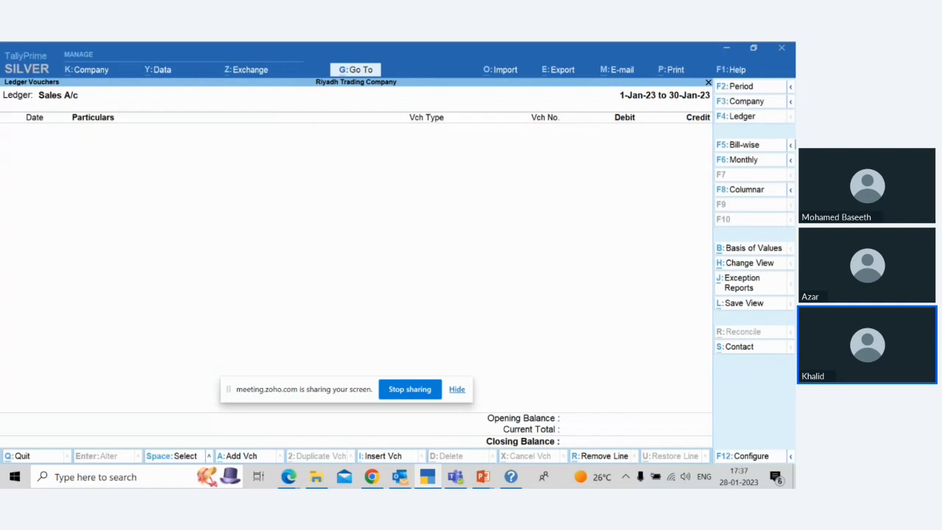
# Step: Switch the ledger report to Sales Accounts to view its vouchers
pyautogui.press('F4')
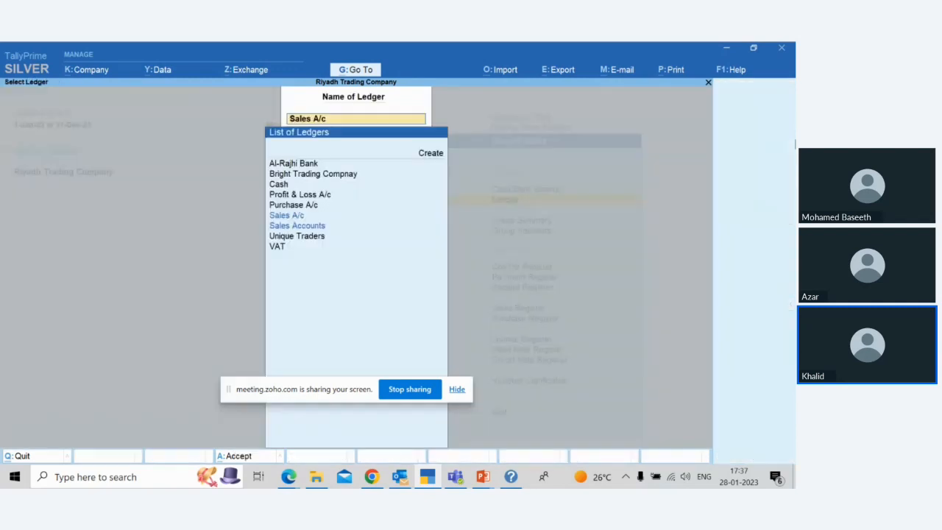
pyautogui.press('Down')
pyautogui.press('Down')
pyautogui.press('Return')
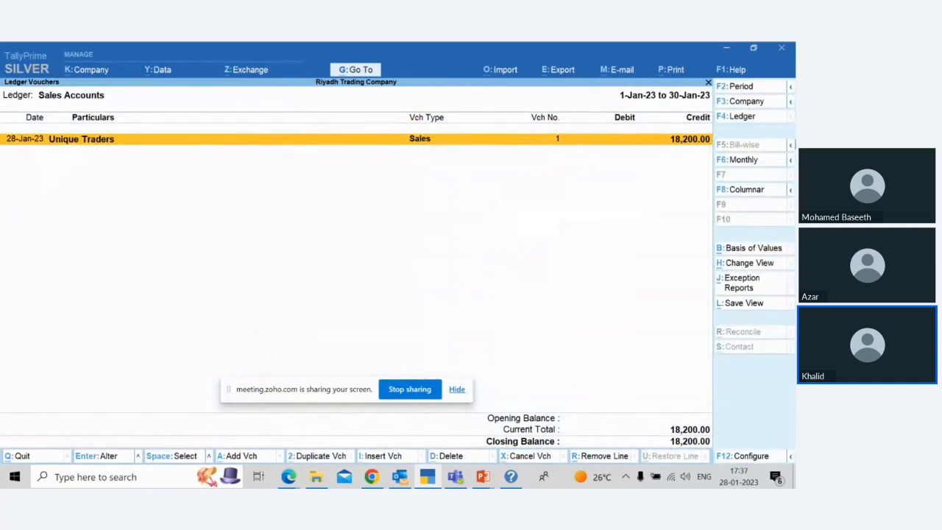
# Step: Switch the ledger report to VAT, review its purchase and sales entries, and exit the account books
pyautogui.press('F4')
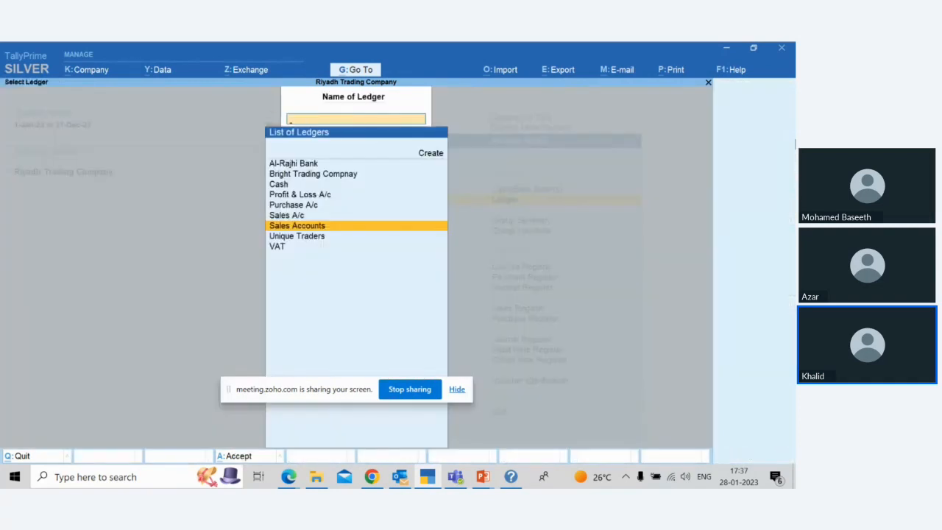
pyautogui.press('Down')
pyautogui.press('Down')
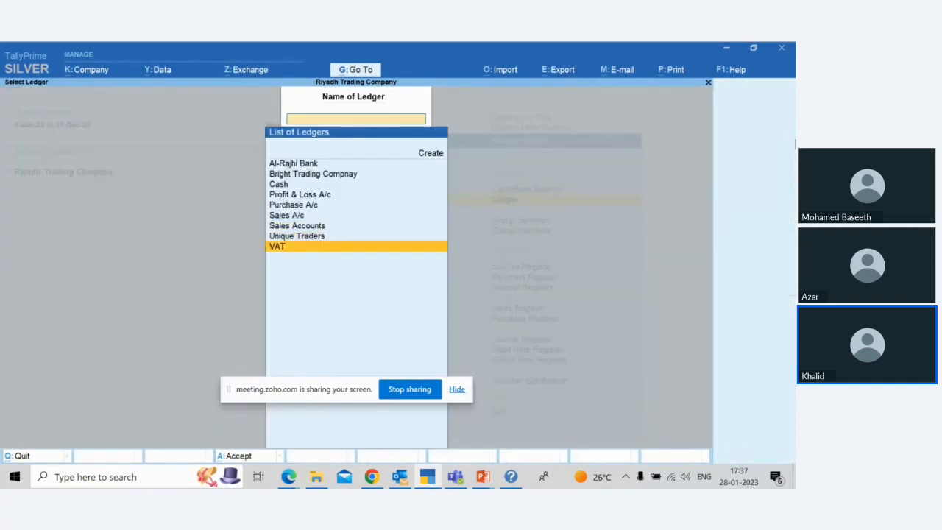
pyautogui.press('Return')
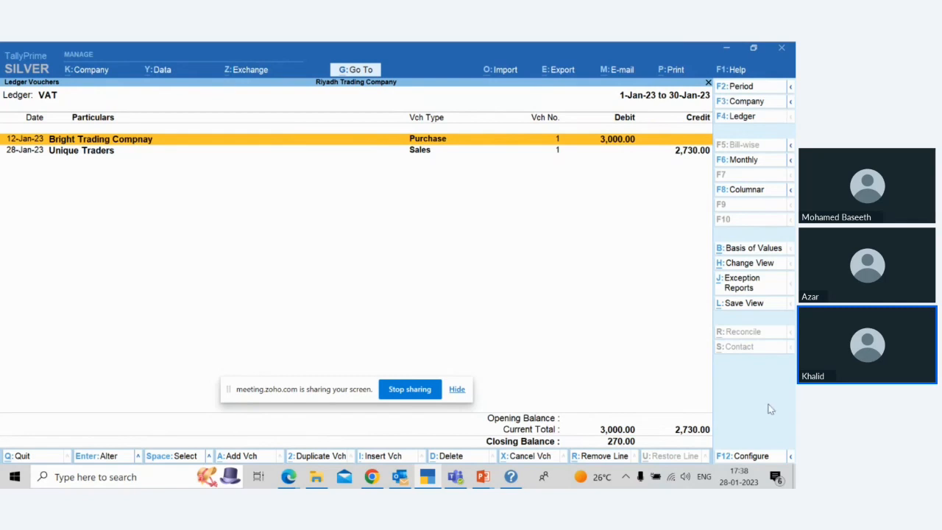
pyautogui.press('F4')
pyautogui.press('Escape')
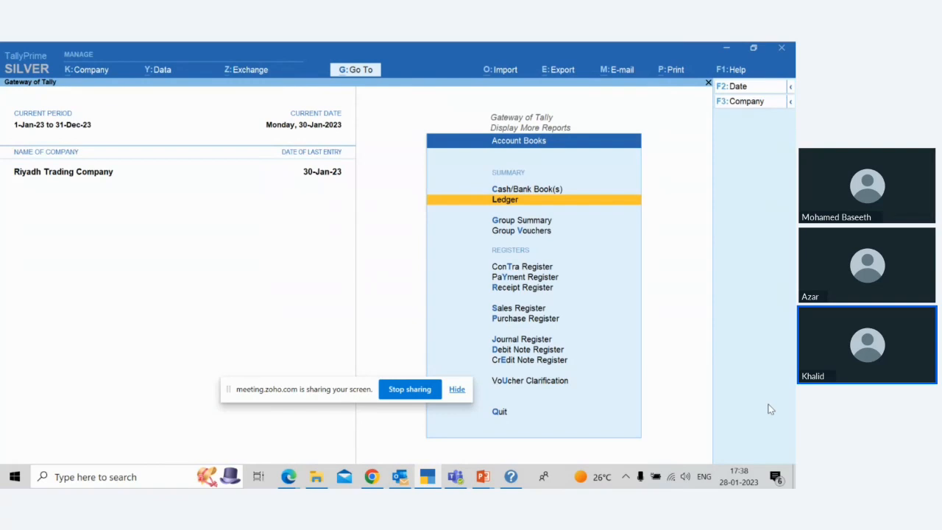
pyautogui.press('Escape')
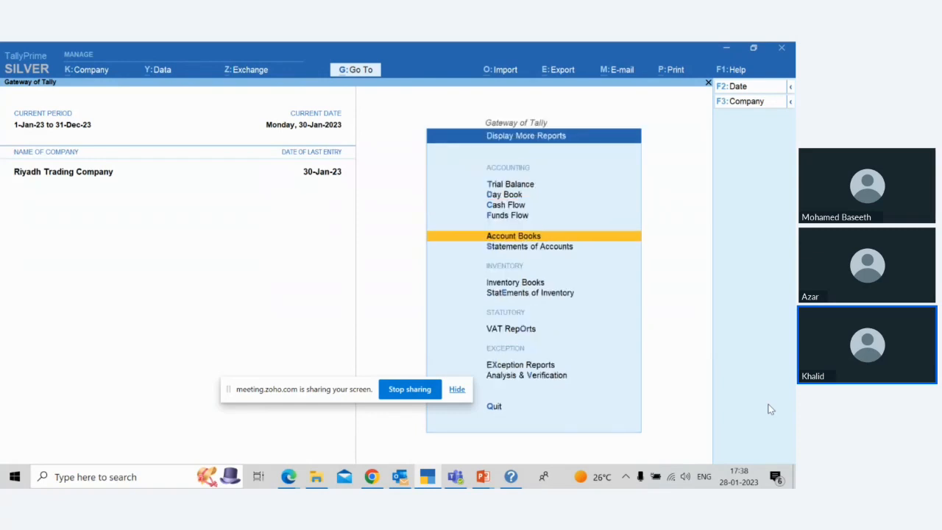
# Step: Review the Stock Query for 5Amp Modular Switch - White in the statements of inventory, then close it
pyautogui.press('Down')
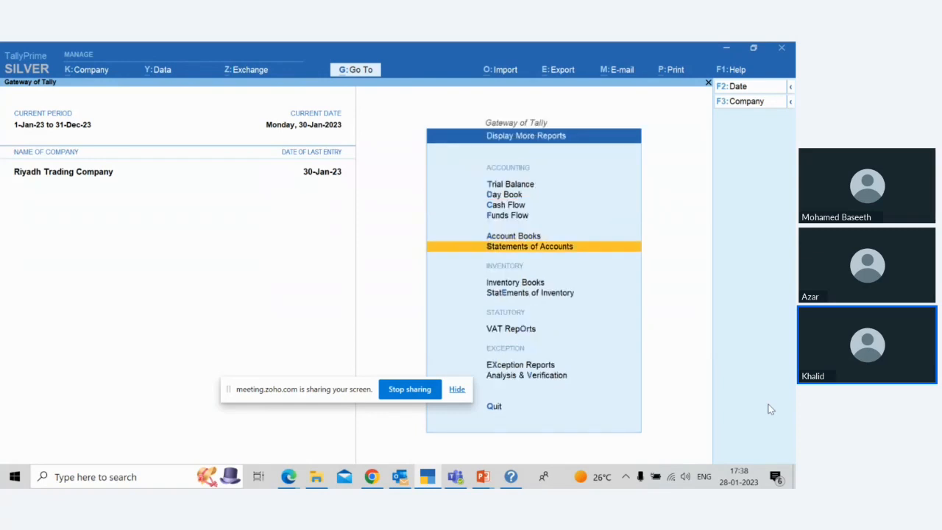
pyautogui.press('Down')
pyautogui.press('Down')
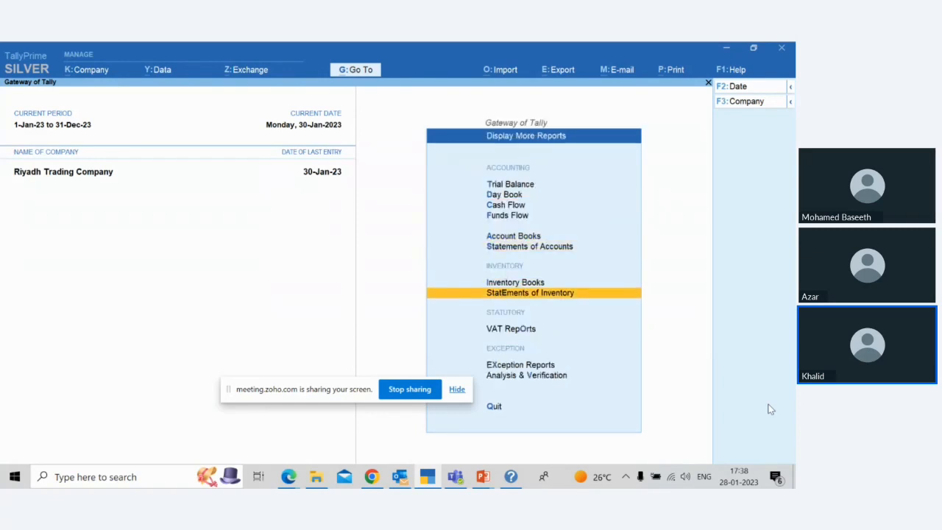
pyautogui.press('Return')
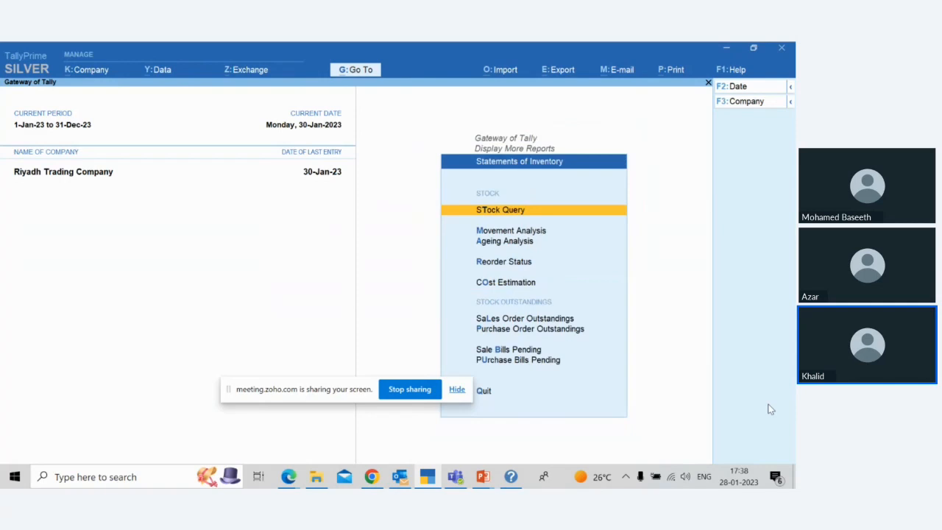
pyautogui.press('Return')
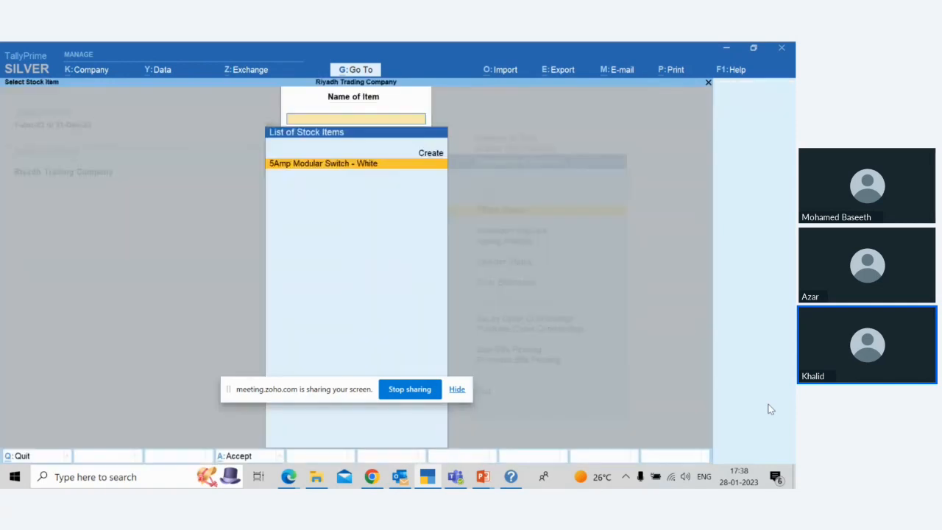
pyautogui.press('Return')
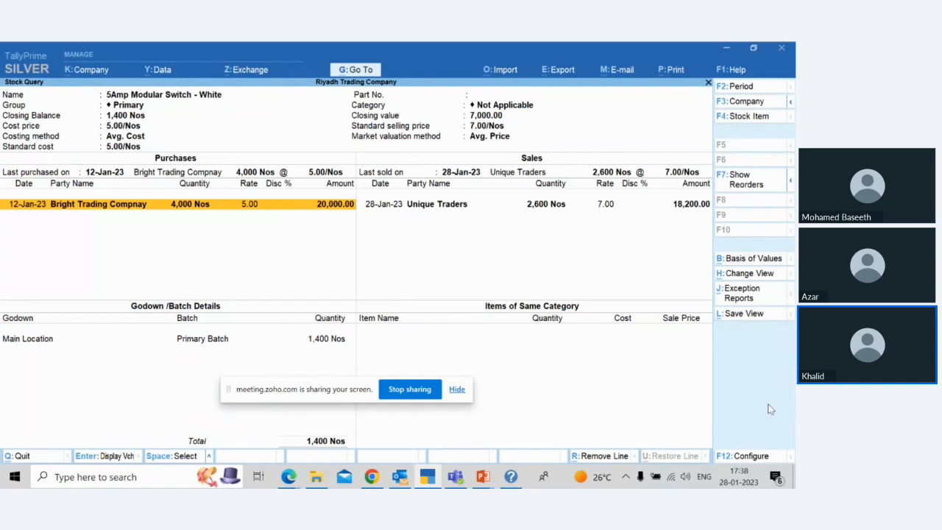
pyautogui.press('F4')
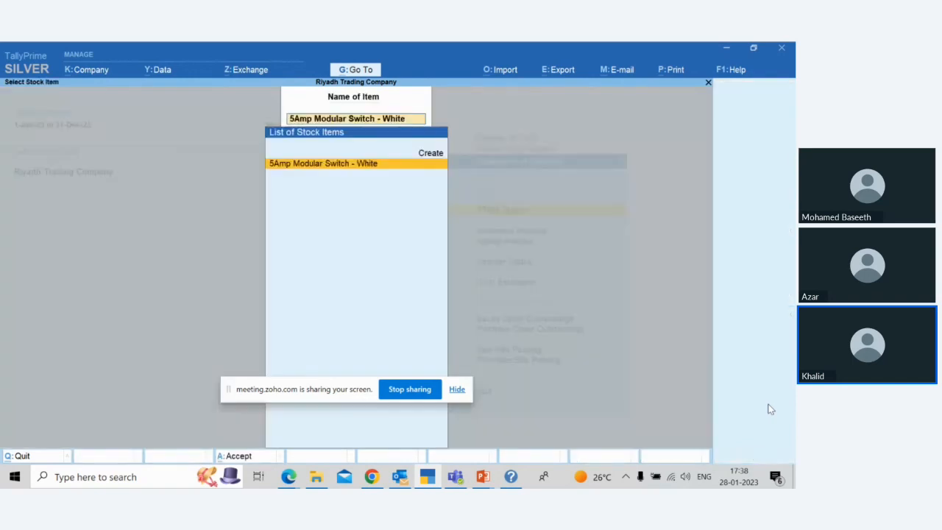
pyautogui.press('BackSpace')
pyautogui.press('Escape')
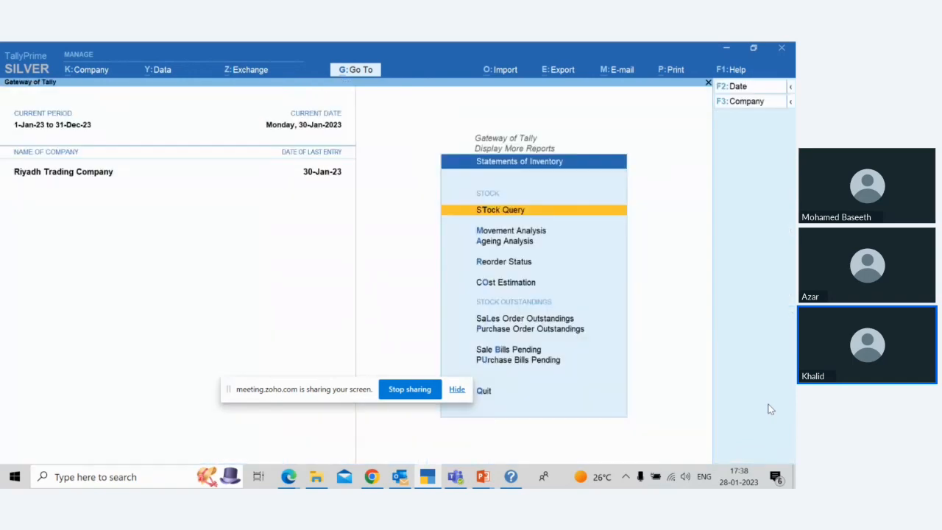
pyautogui.press('Down')
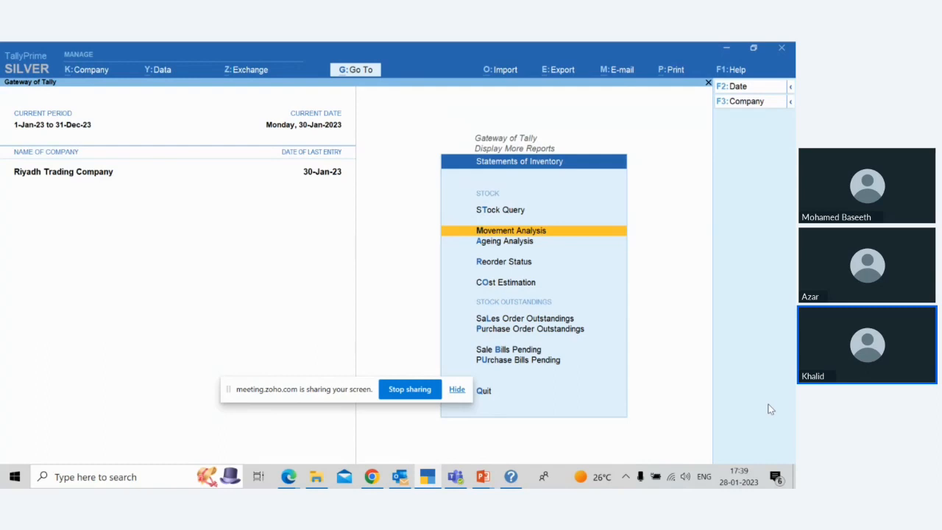
# Step: Switch to the Zoho meeting window, then bring up the PowerPoint slide show on the Sales Cycle slide
pyautogui.hotkey('alt', 'Tab')
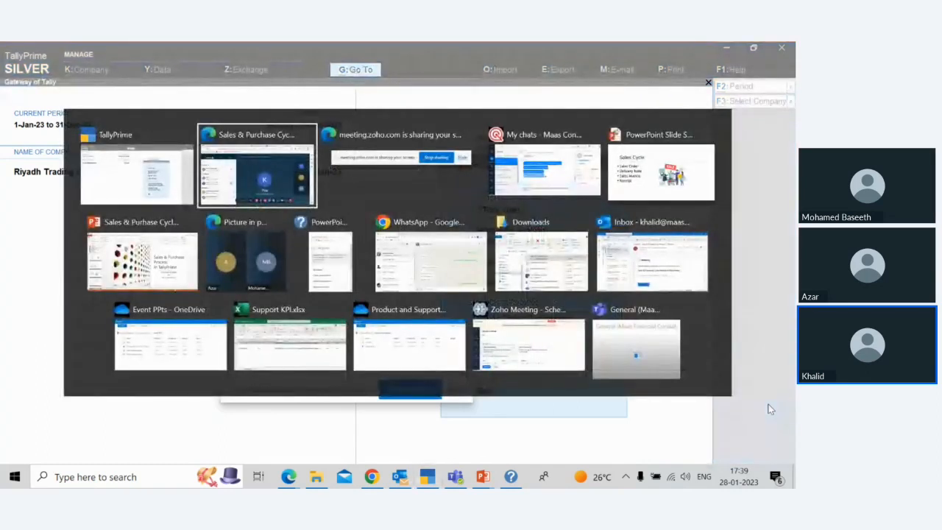
pyautogui.hotkey('alt', 'Tab')
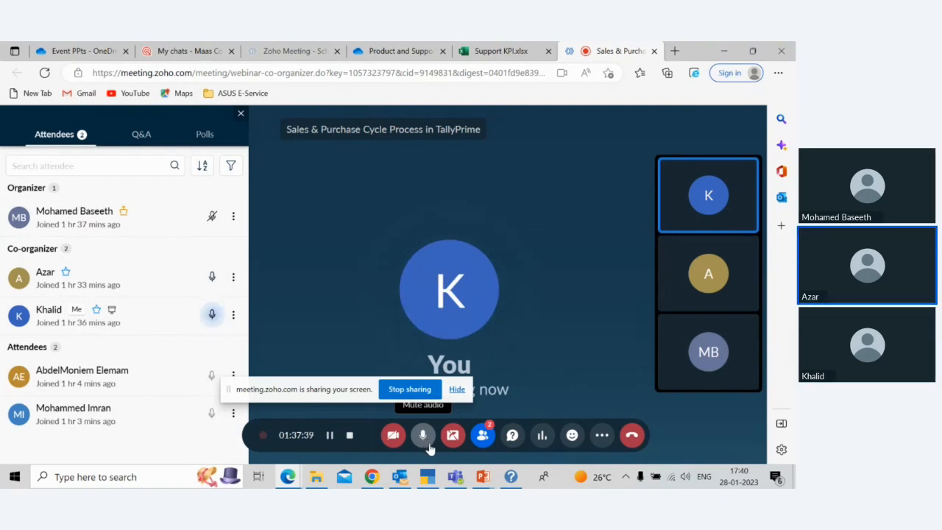
pyautogui.moveTo(485, 478)
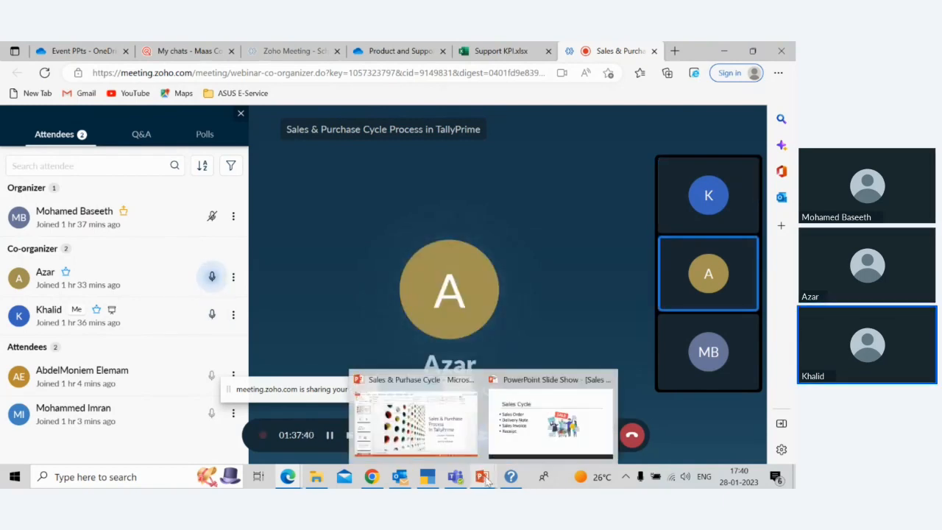
pyautogui.click(538, 445)
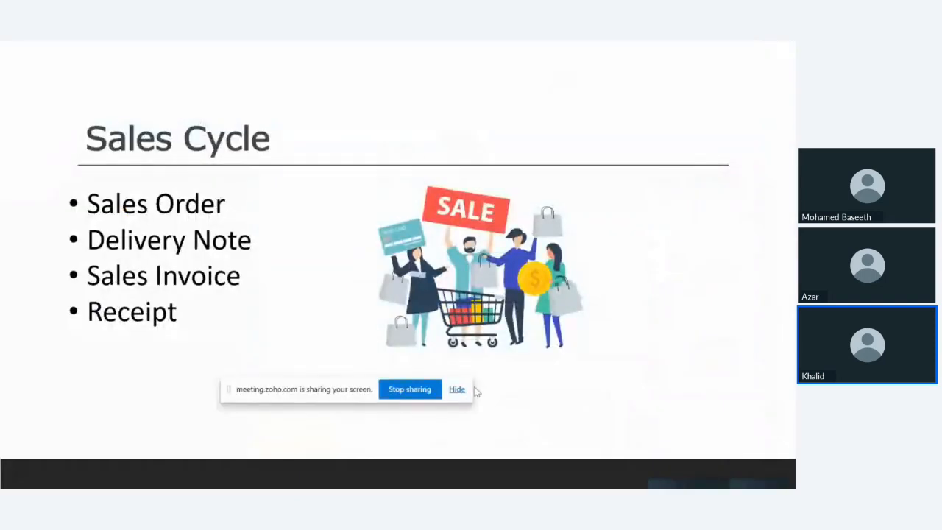